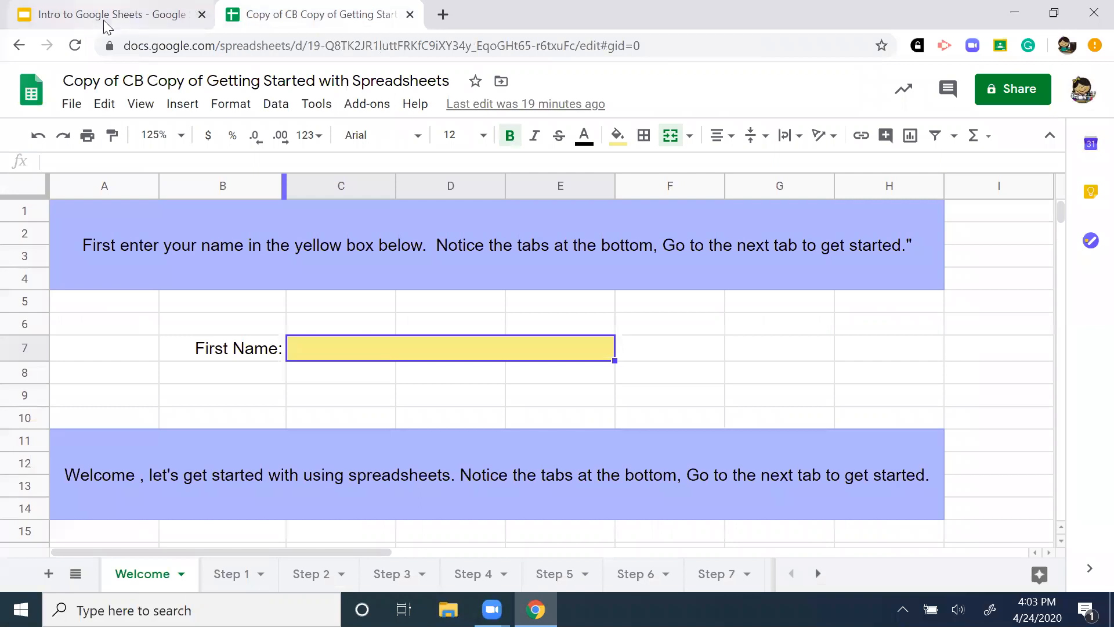
key("Up")
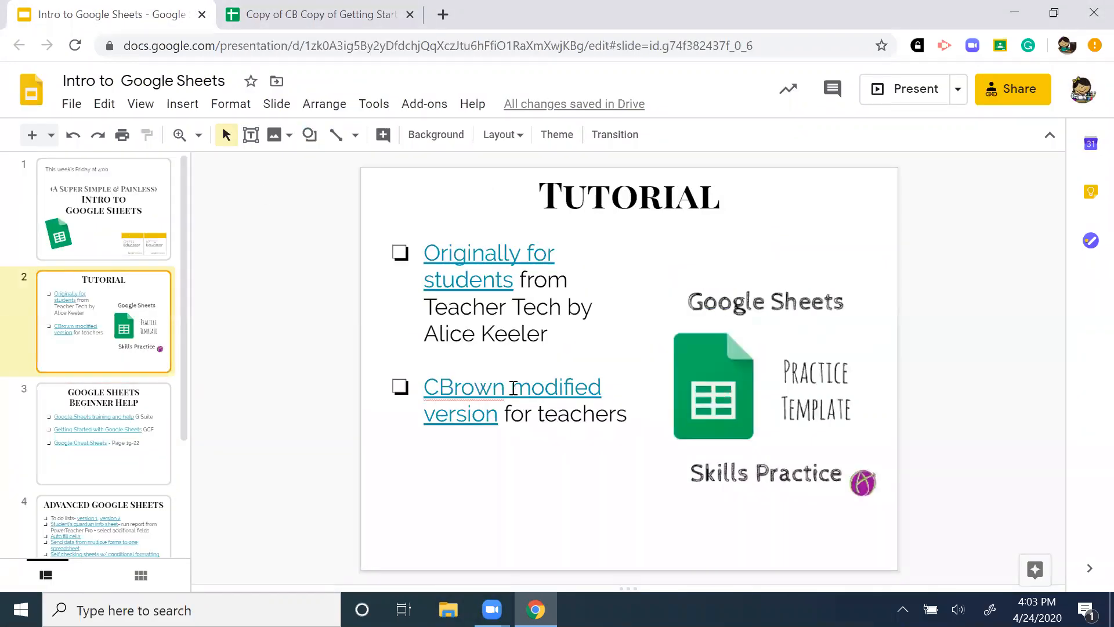
left_click(514, 388)
left_click(531, 443)
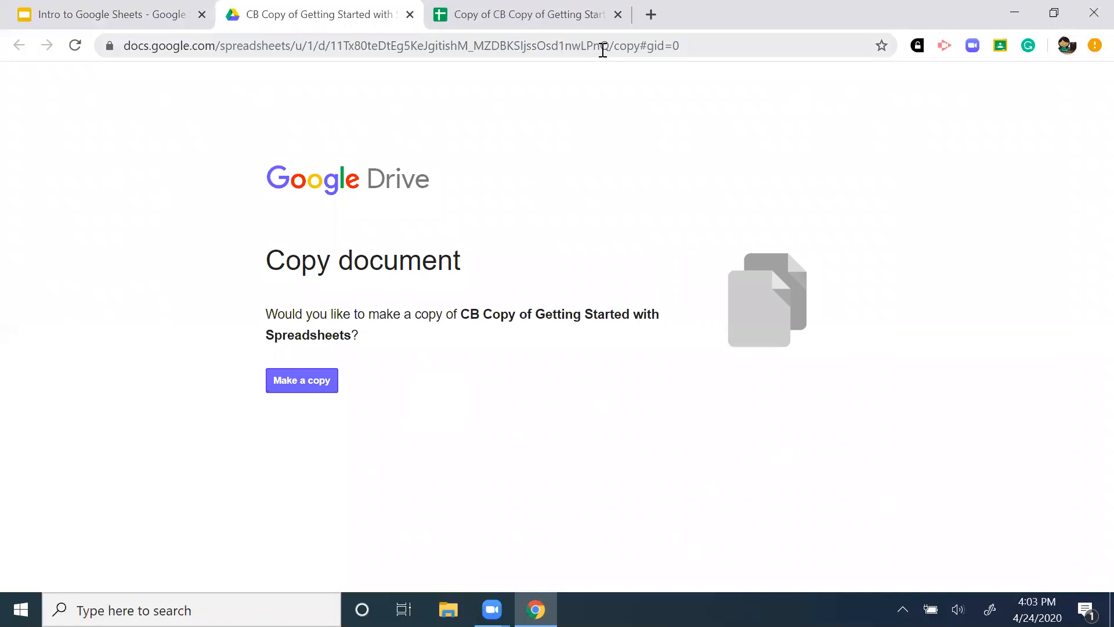
left_click_drag(616, 45, 638, 45)
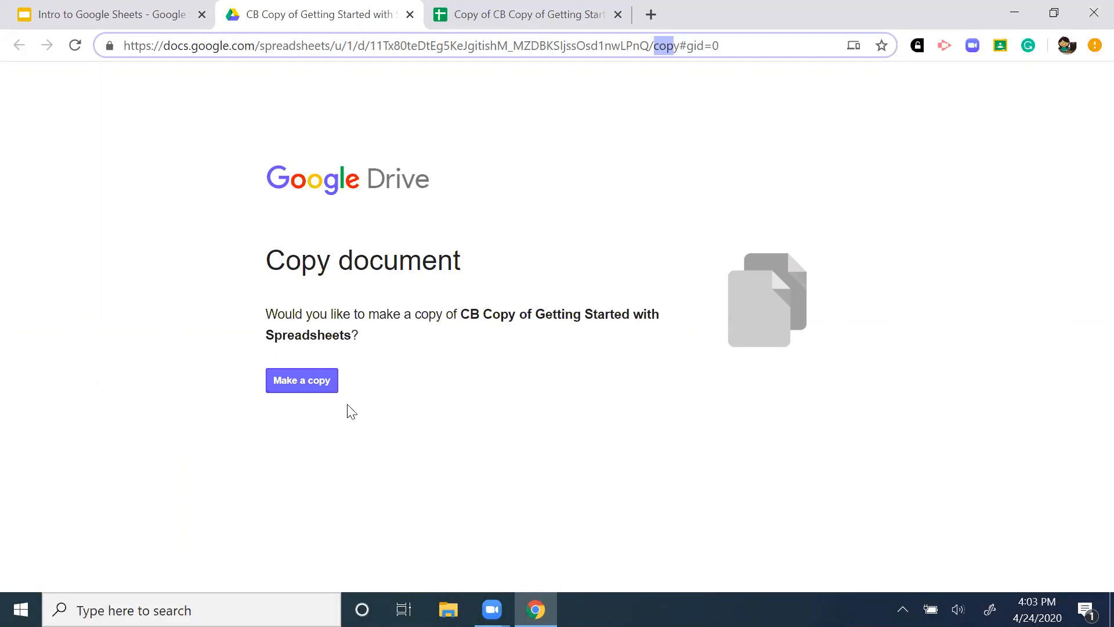
left_click(545, 7)
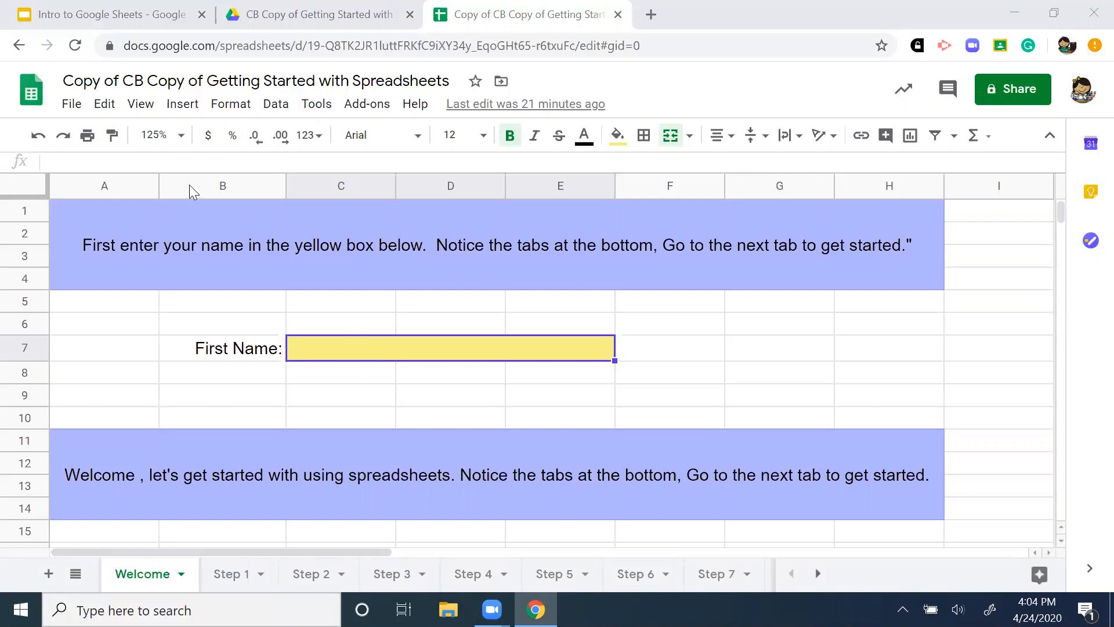
Enter Fri@4 in the yellow First Name box on the Welcome sheet
double_click(319, 344)
type("Fri")
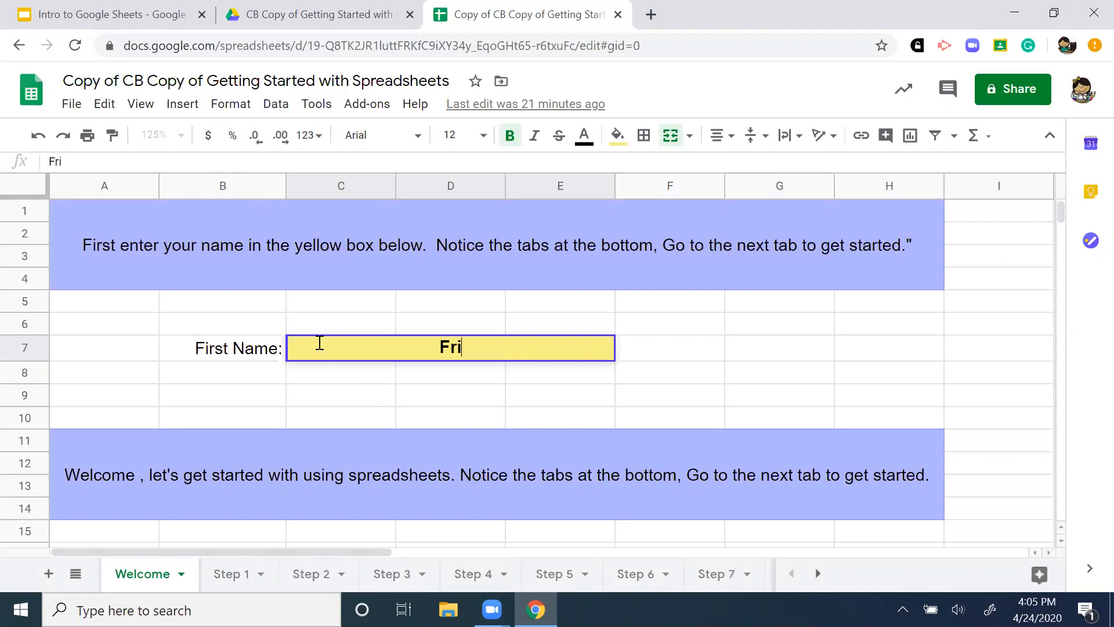
type("@#")
key("BackSpace")
type("4")
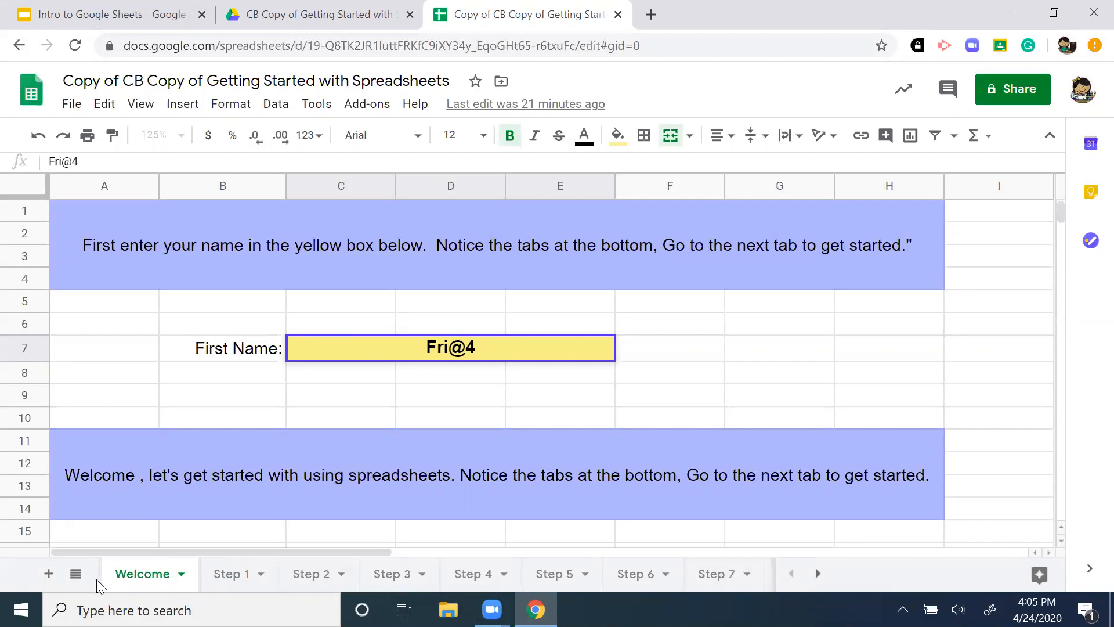
double_click(157, 576)
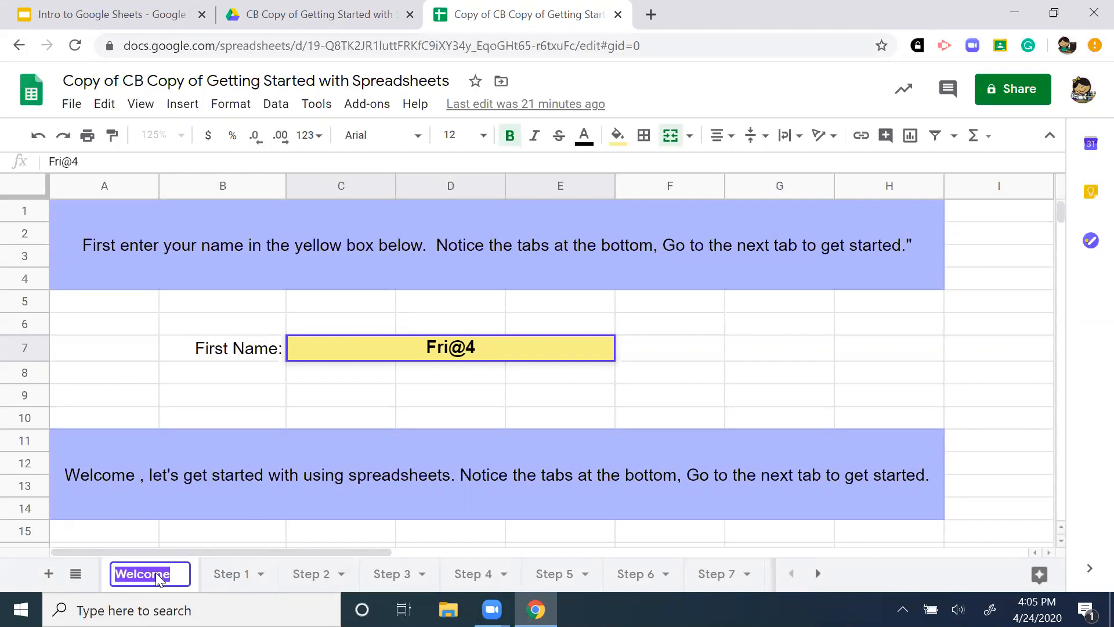
left_click(219, 541)
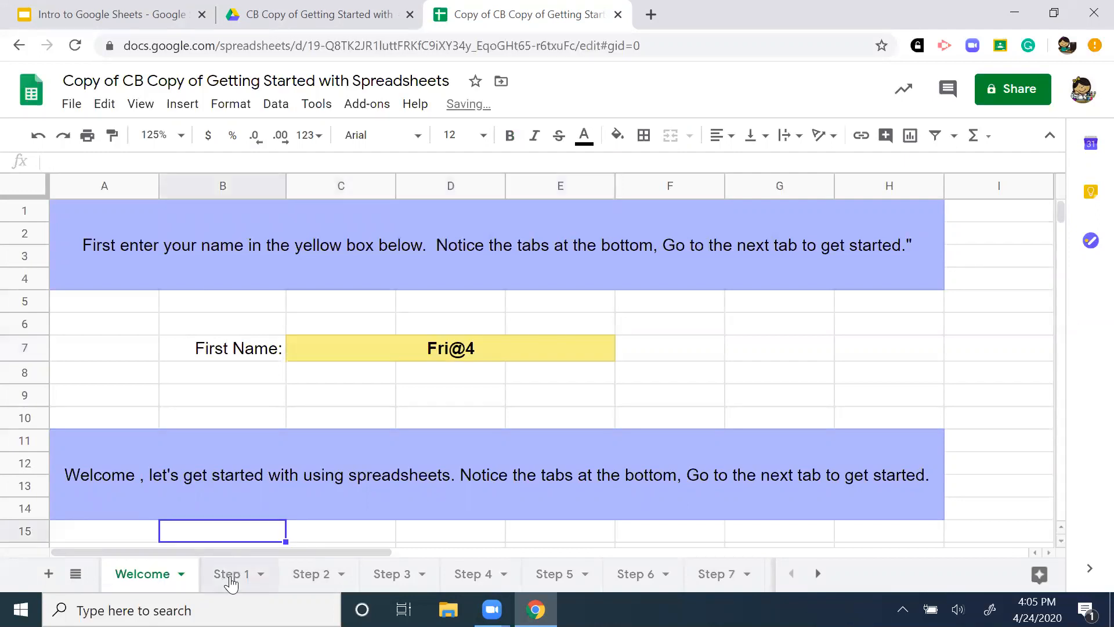
On the Step 1 sheet, enter hello in B12, 12 in B13 and .5 in B14
left_click(231, 578)
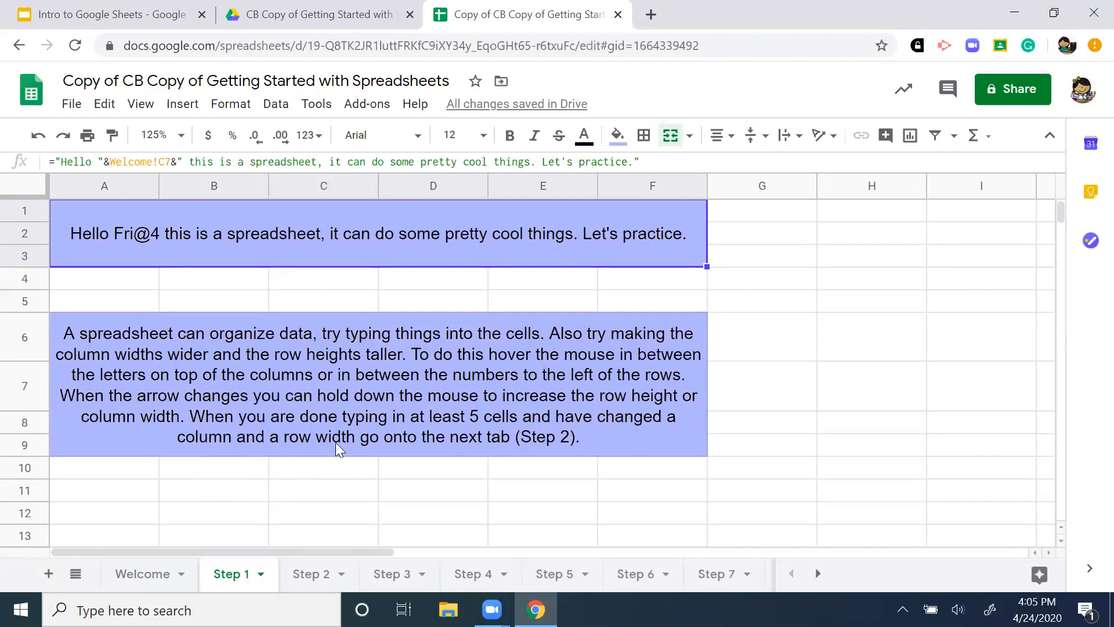
scroll(311, 467, "down", 1)
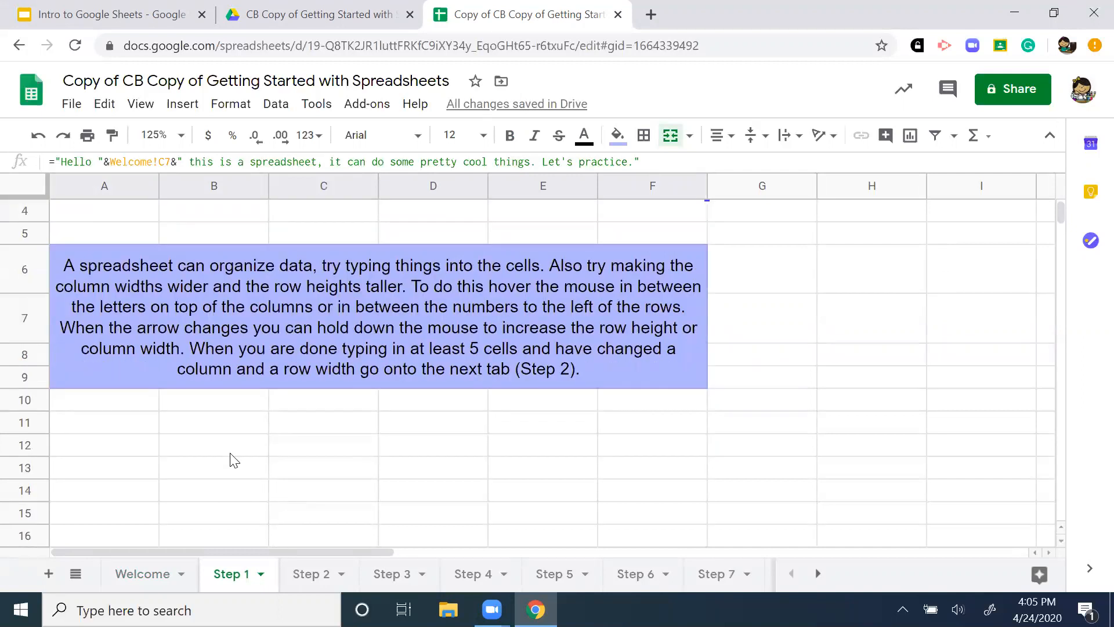
left_click(232, 452)
type("hello")
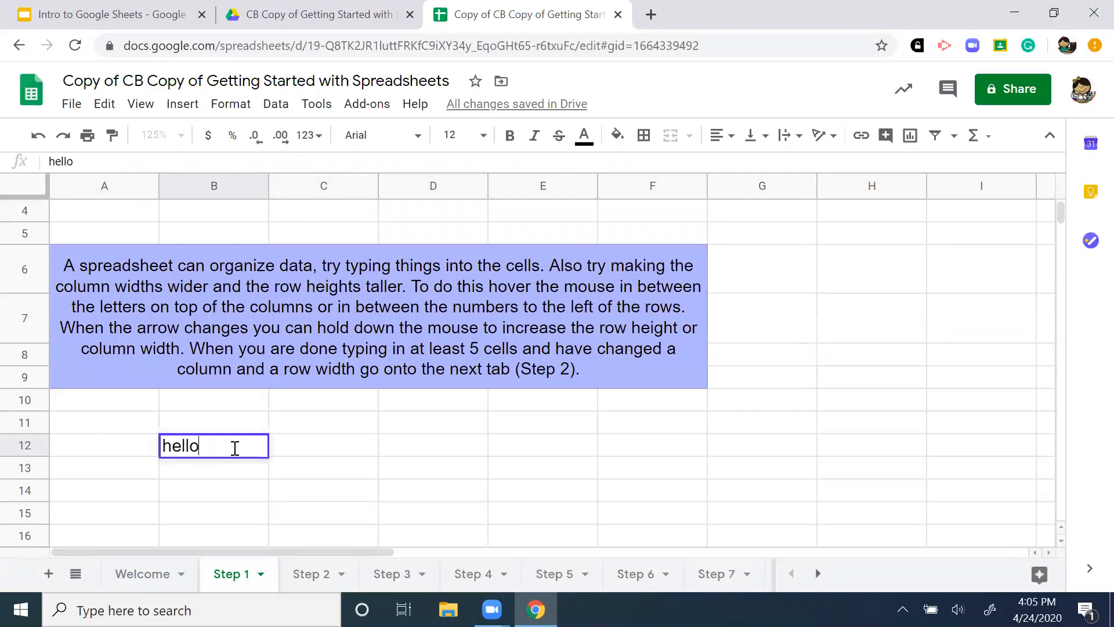
key("Return")
type("12")
key("Return")
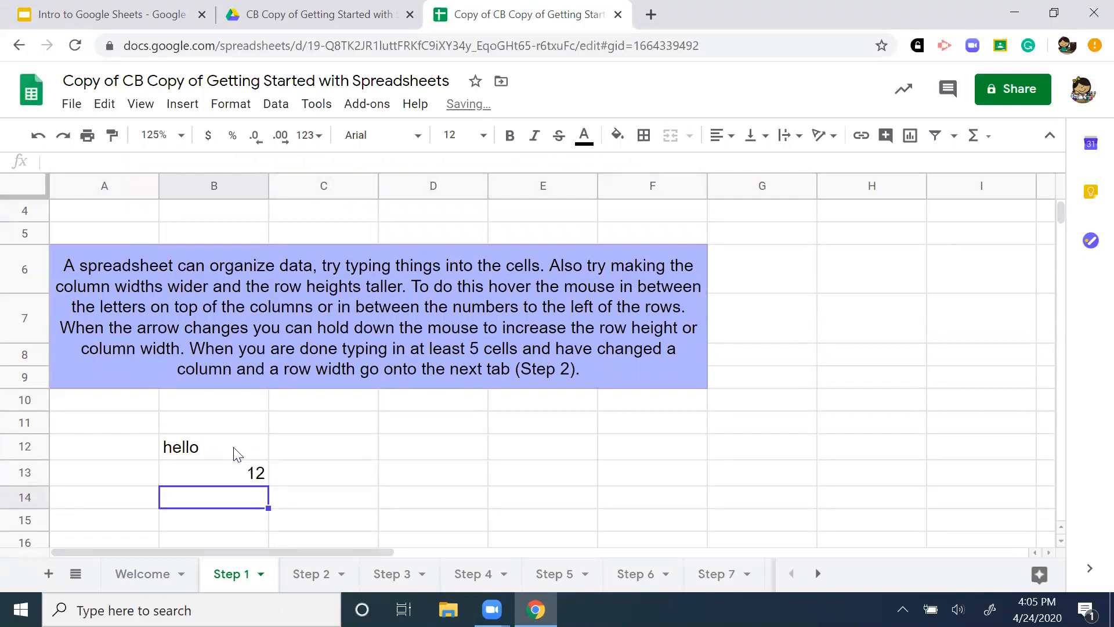
type(".5")
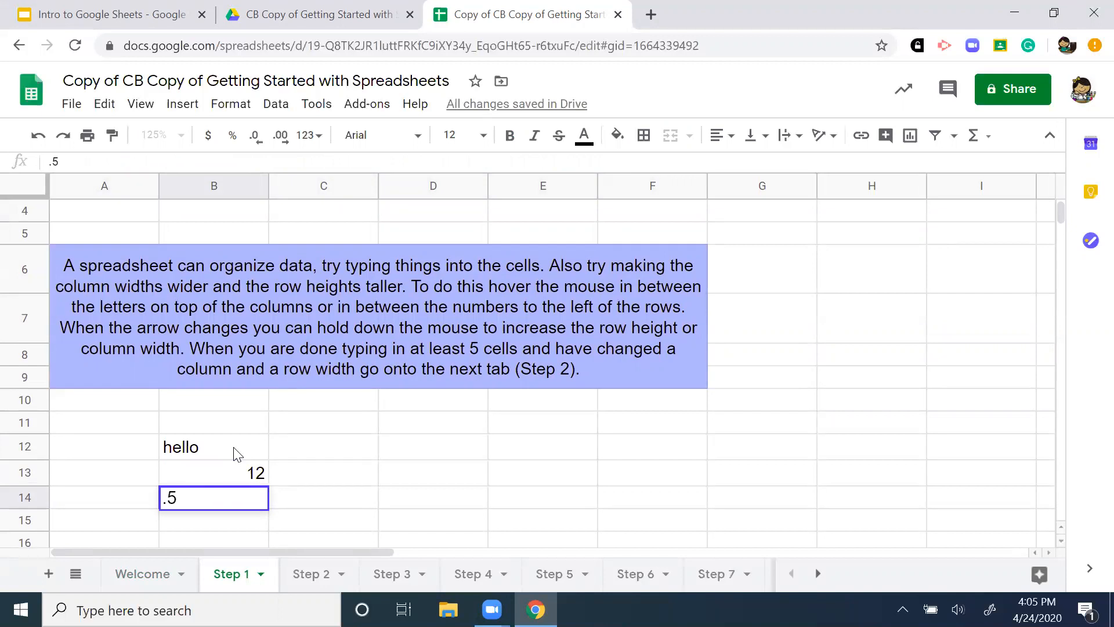
key("Return")
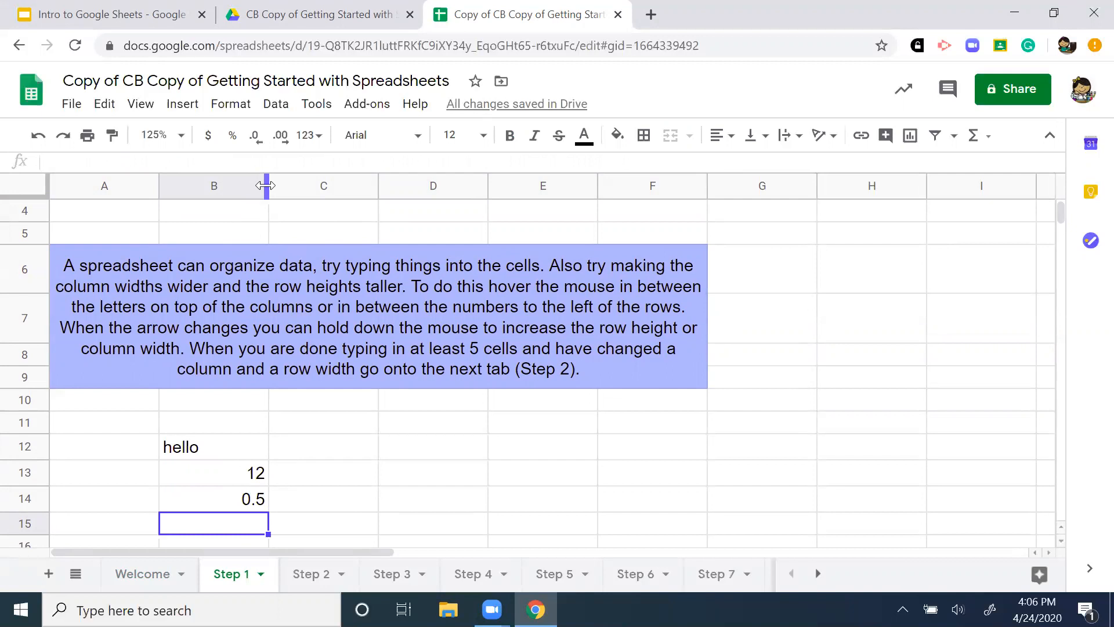
Widen column B and make row 12 taller on the Step 1 sheet
left_click_drag(267, 185, 336, 189)
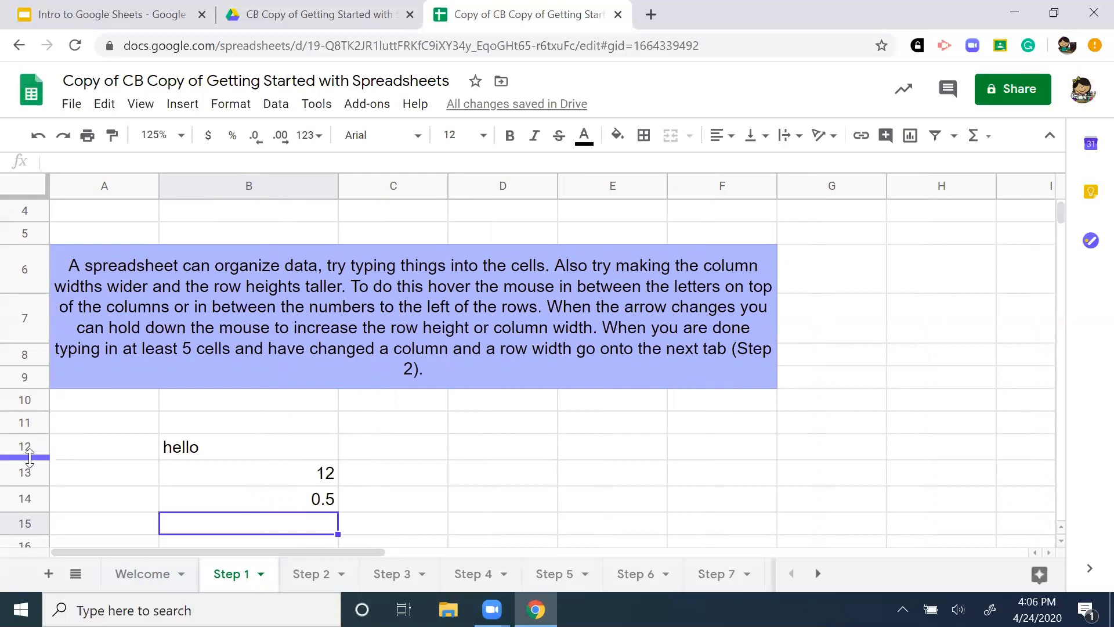
left_click_drag(29, 458, 39, 492)
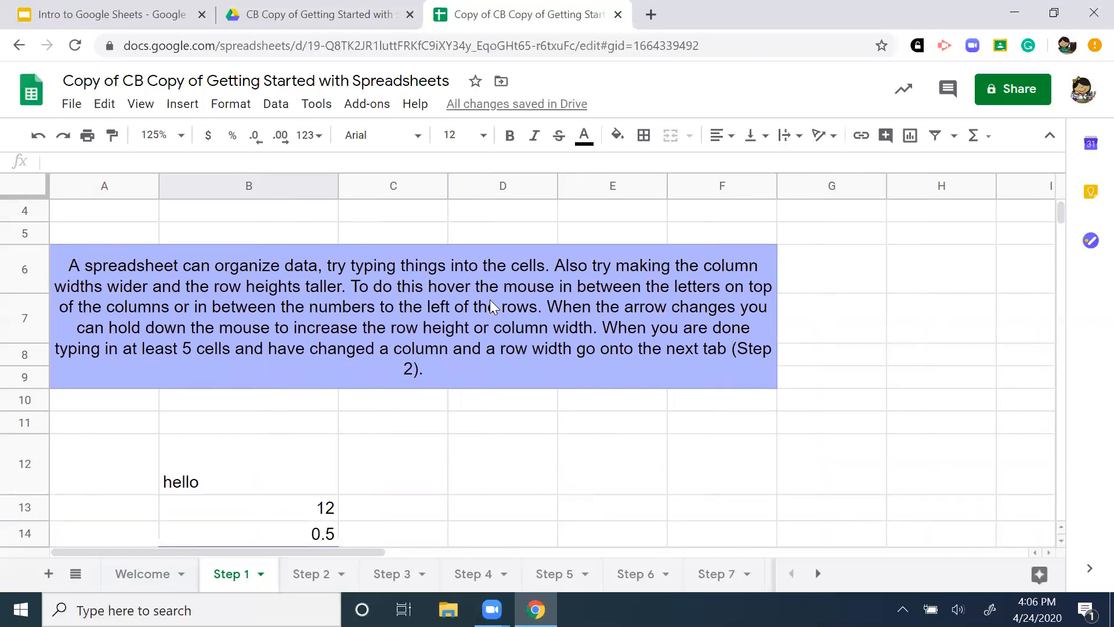
Fill three more practice cells: 4 in E12, g in C14 and n in D13
left_click(576, 480)
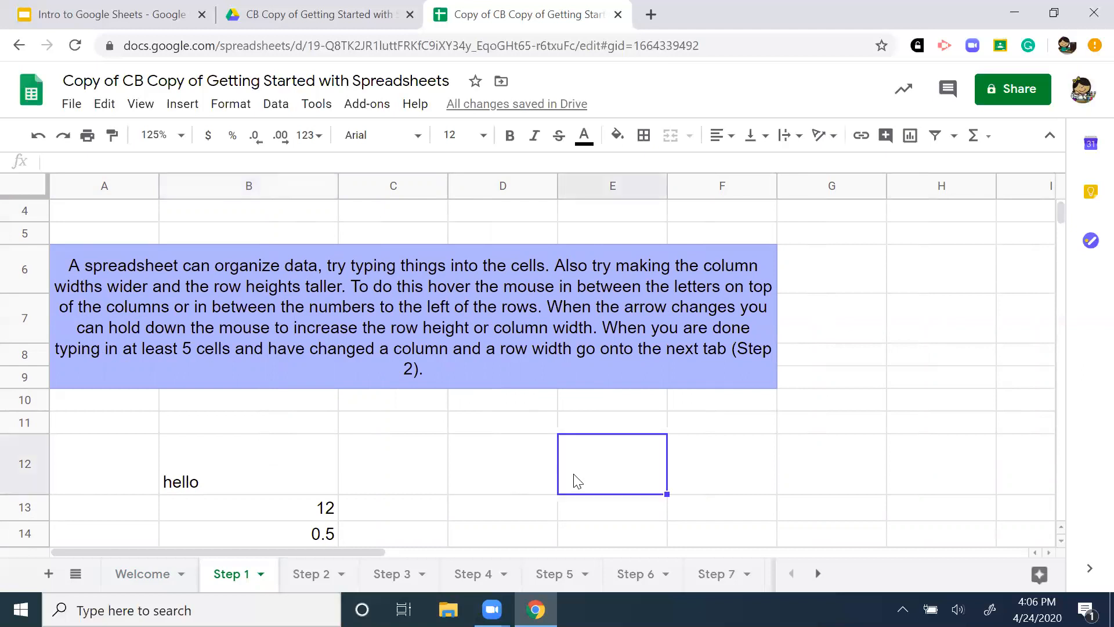
type("4")
left_click(446, 525)
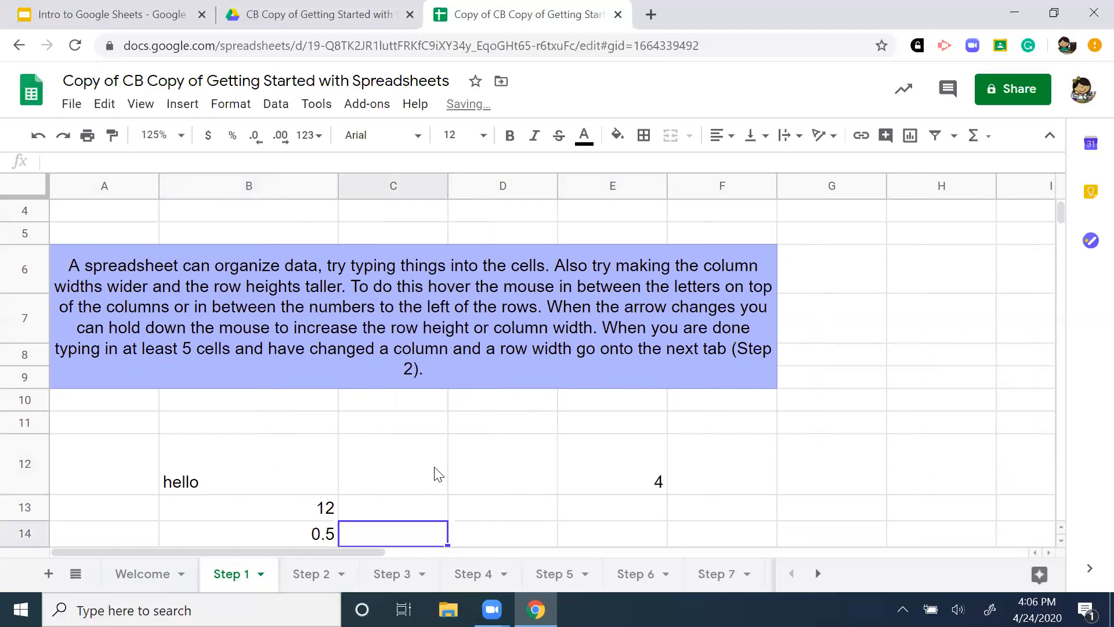
type("g")
left_click(505, 486)
type("n")
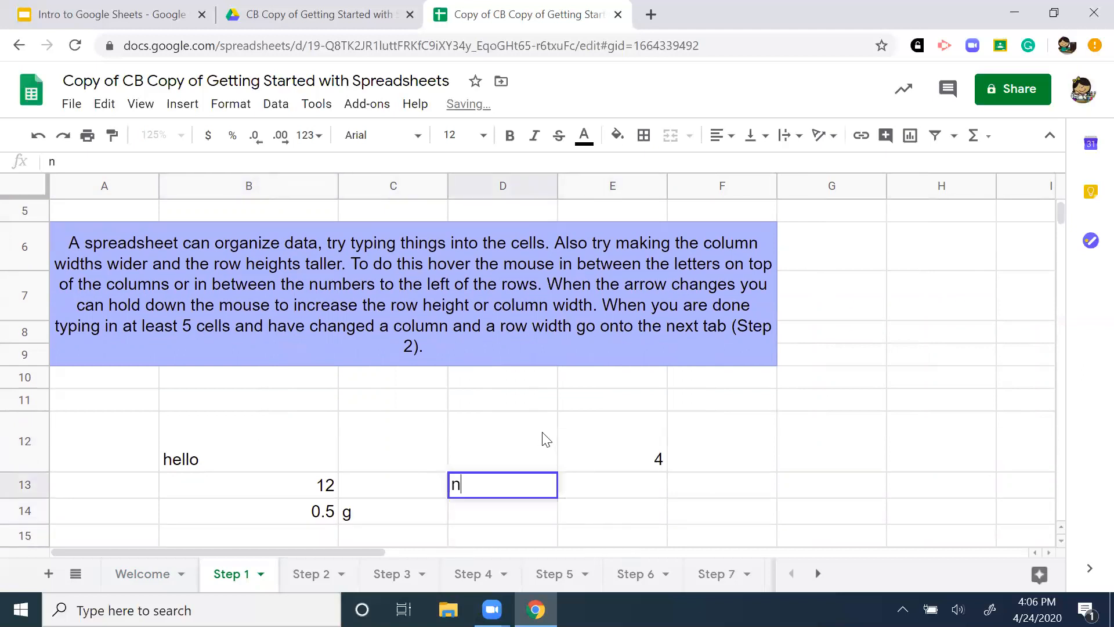
left_click(456, 455)
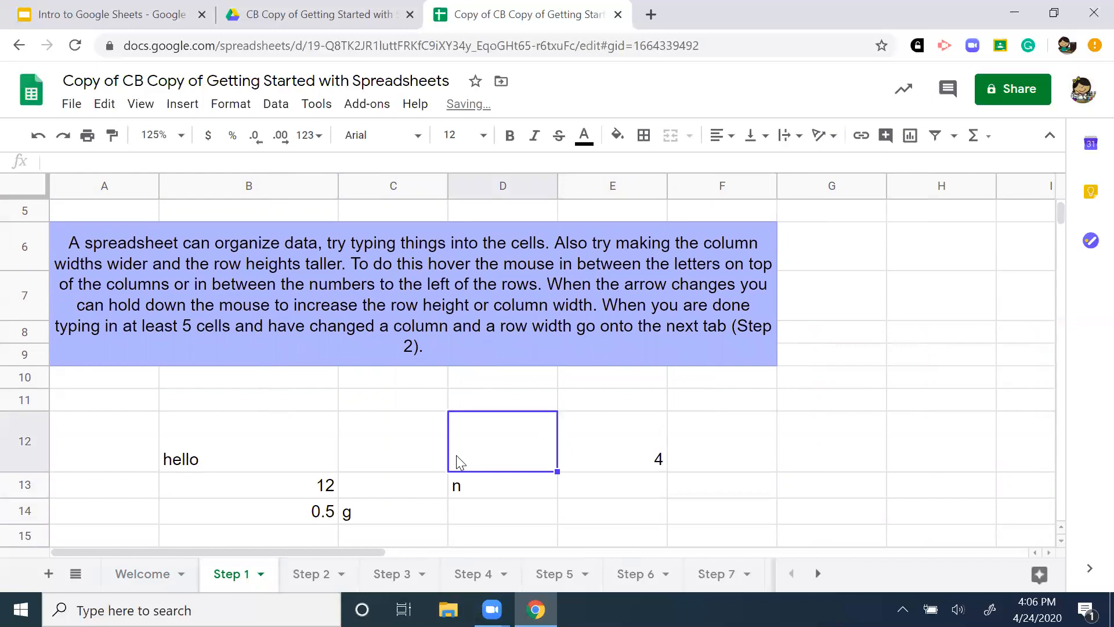
On the Step 2 sheet, enter the cell address b12 in yellow cell B12
left_click(315, 572)
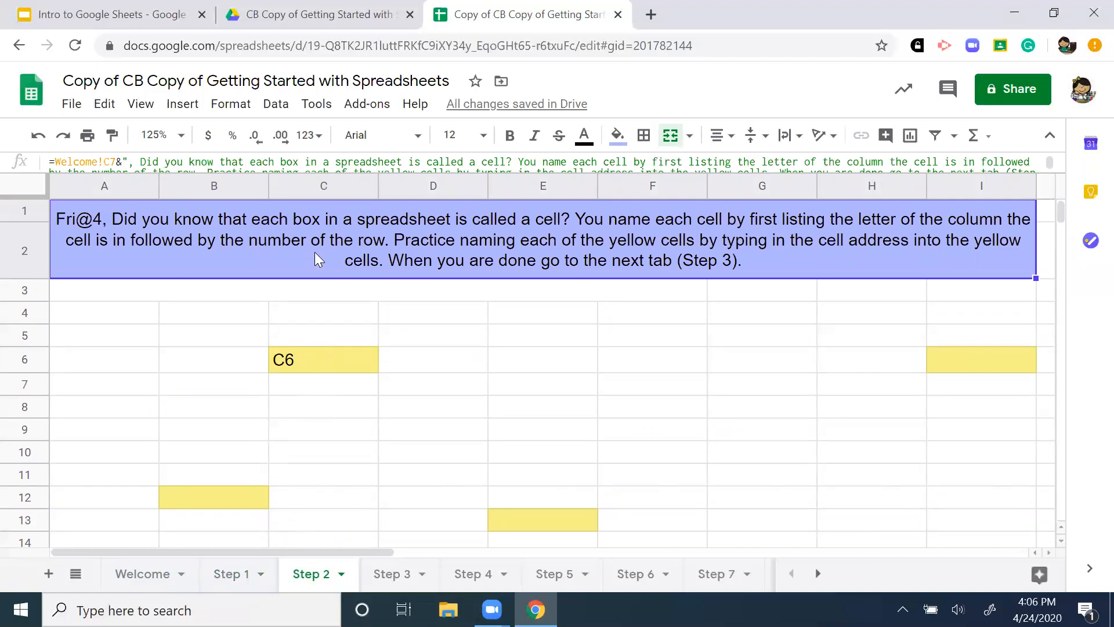
left_click(323, 363)
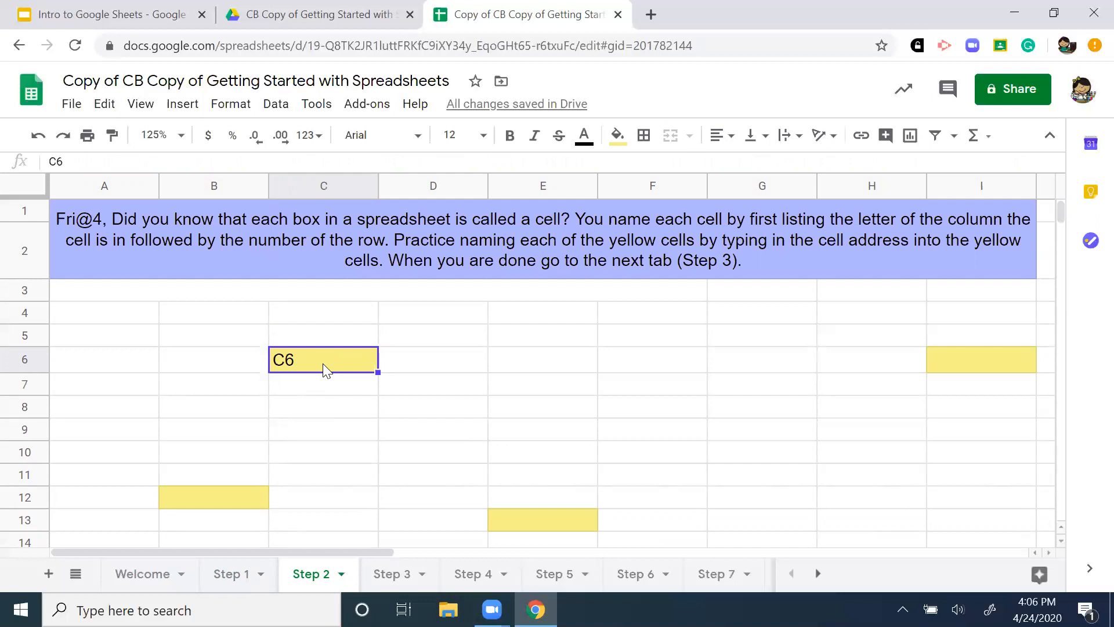
scroll(323, 366, "down", 2)
scroll(316, 363, "up", 2)
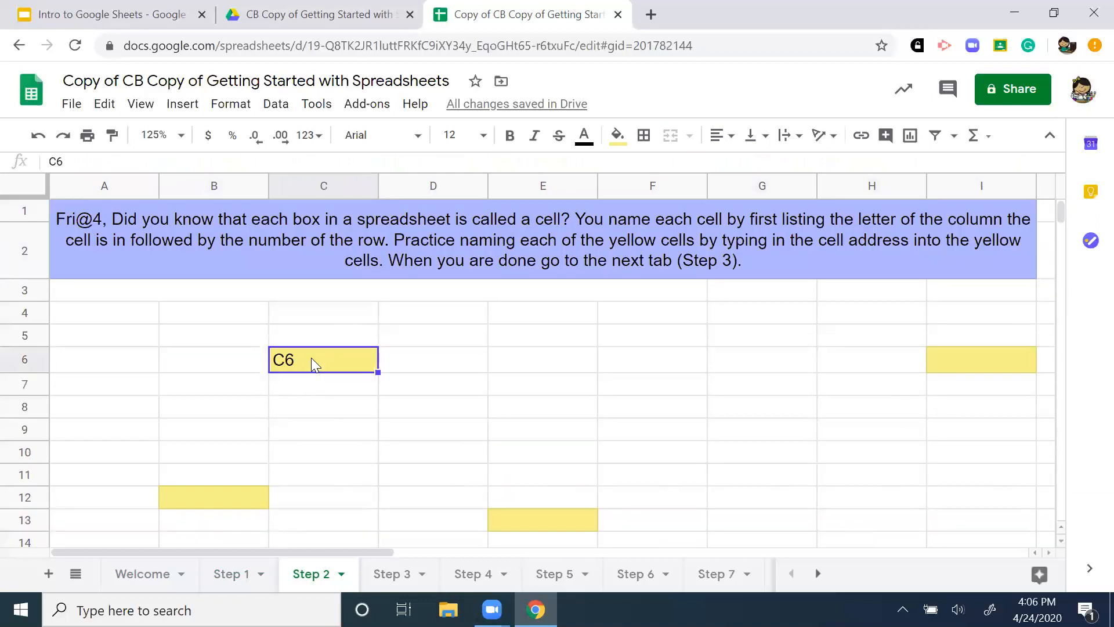
left_click(242, 500)
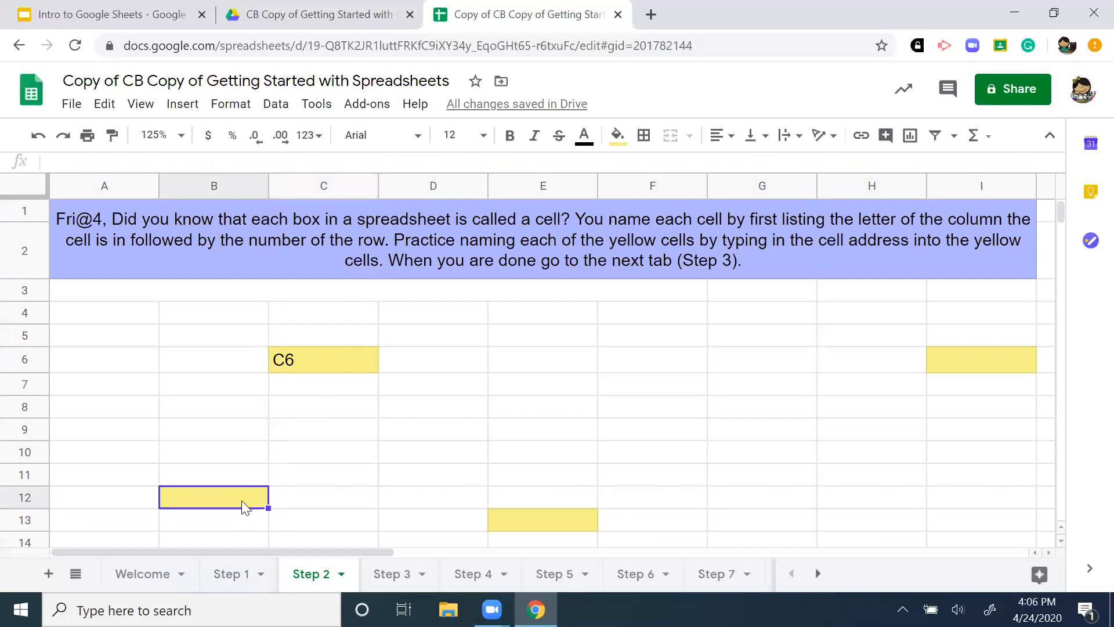
type("b12")
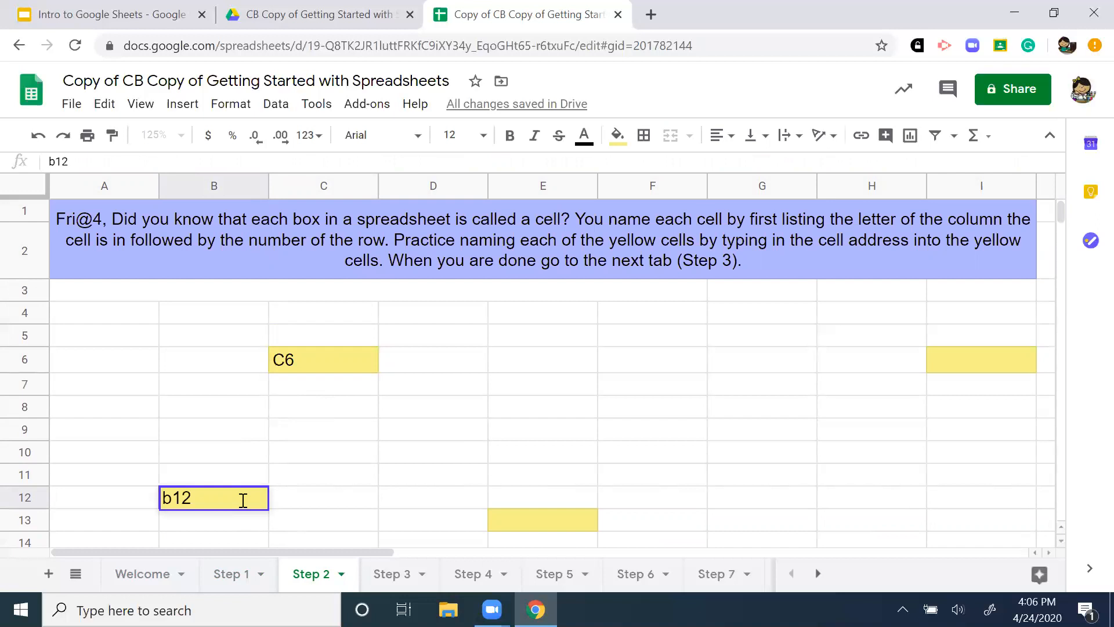
key("Return")
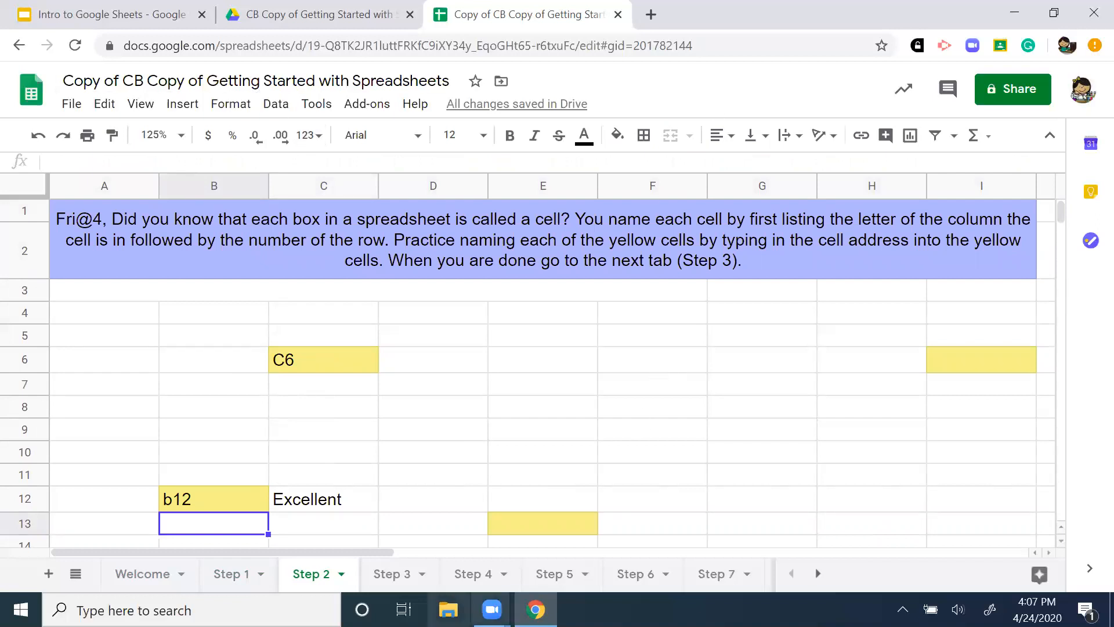
mouse_move(492, 610)
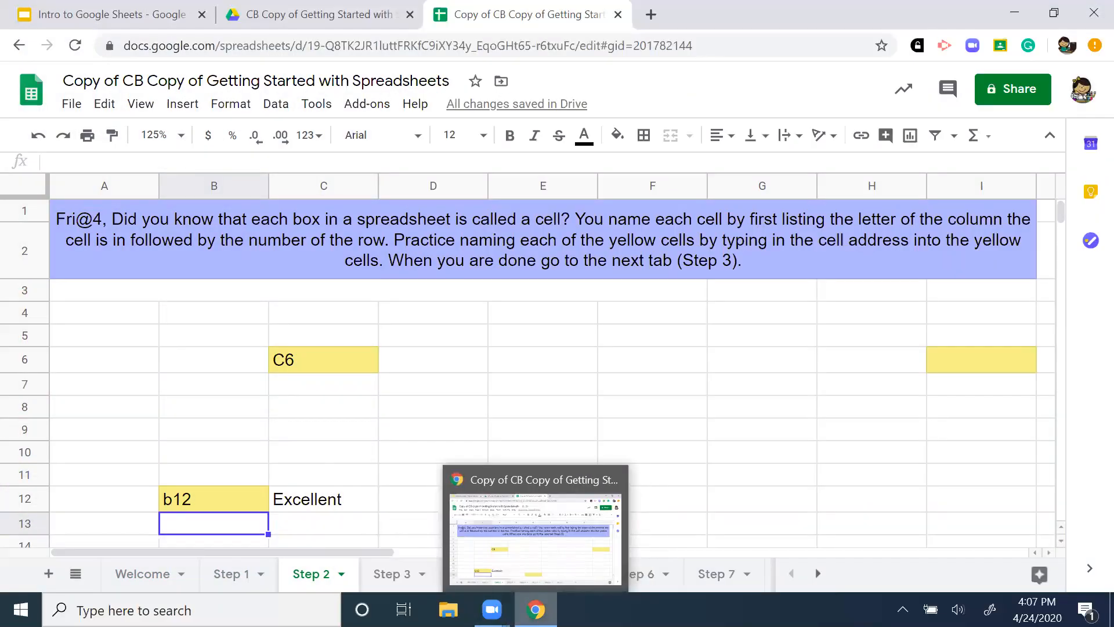
left_click(536, 609)
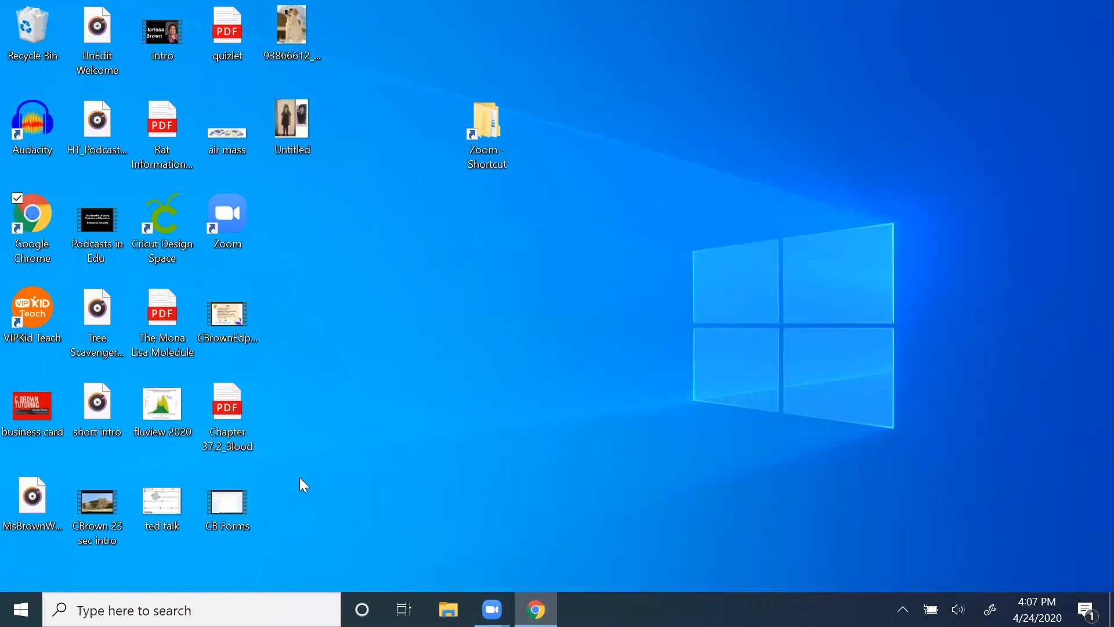
mouse_move(492, 609)
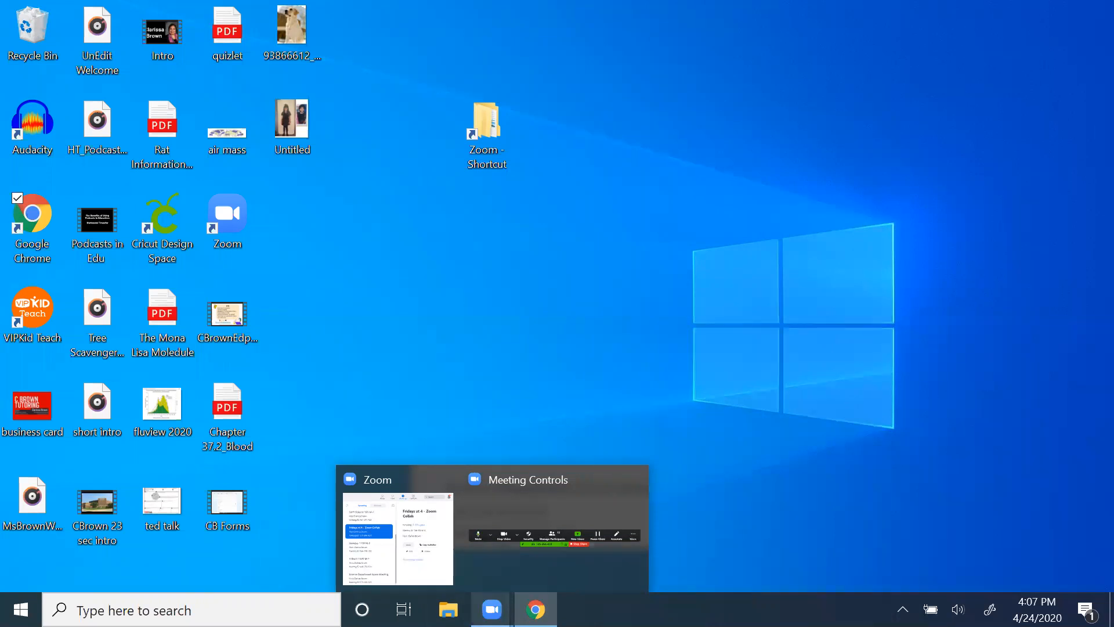
left_click(536, 609)
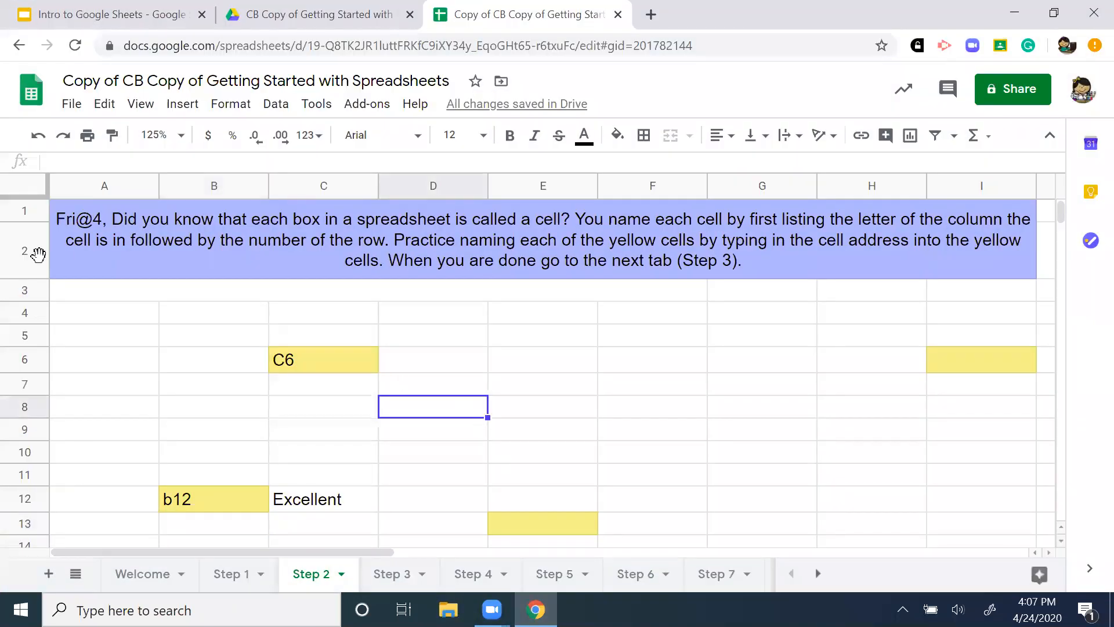
Select the entire Step 2 sheet and increase the height of all its rows together
left_click(17, 184)
right_click(18, 185)
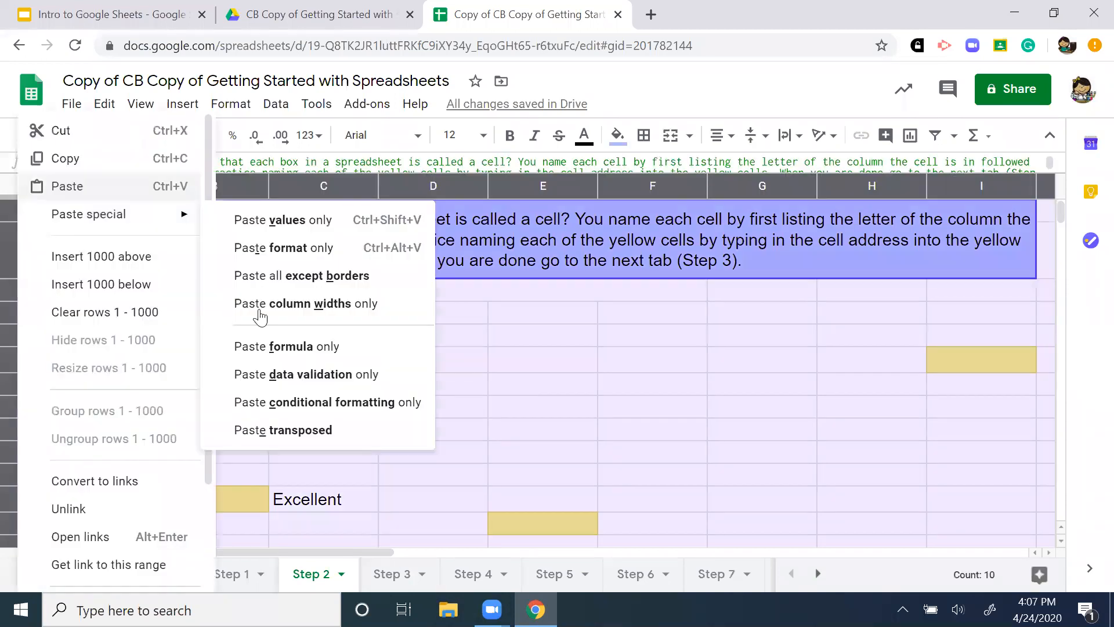
left_click(634, 439)
left_click(24, 179)
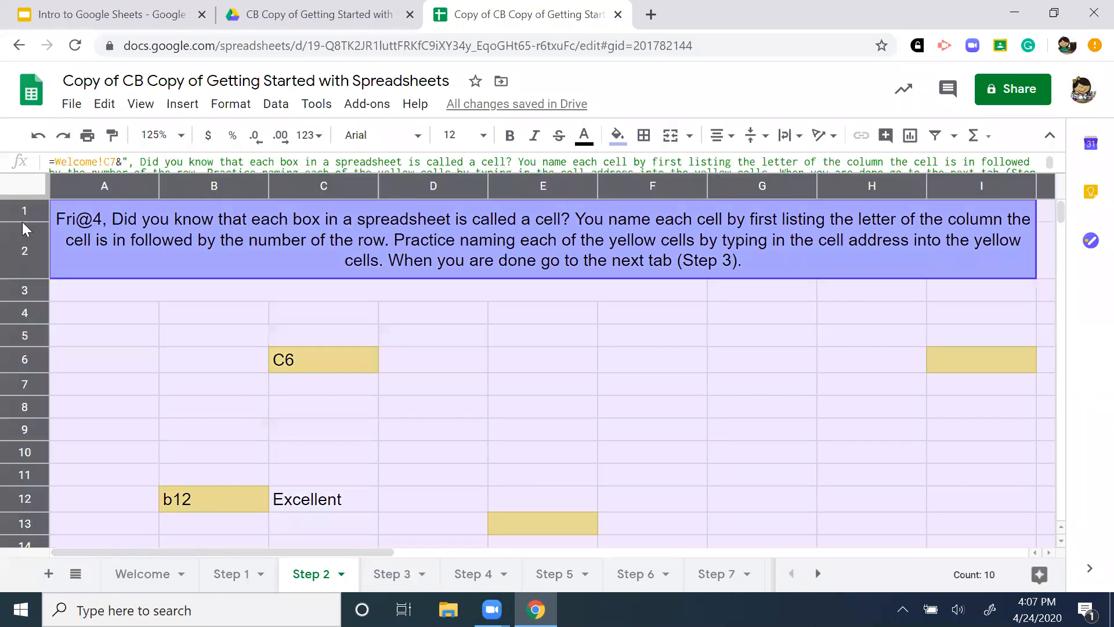
left_click_drag(29, 277, 36, 304)
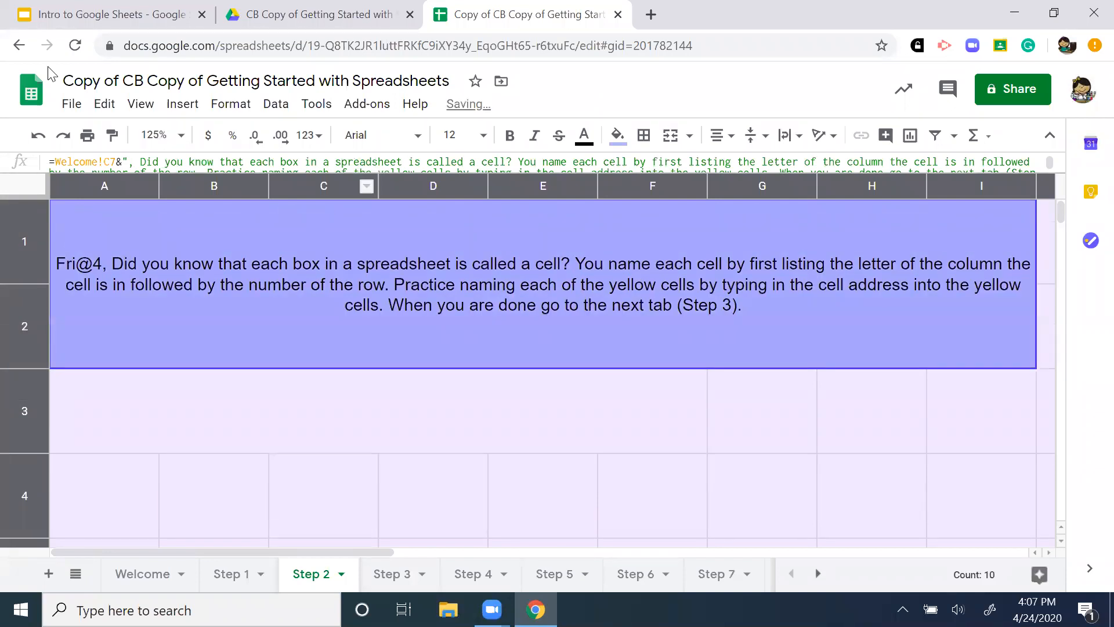
Undo the row height change on the Step 2 sheet and deselect the whole sheet by selecting cell B4
left_click(47, 137)
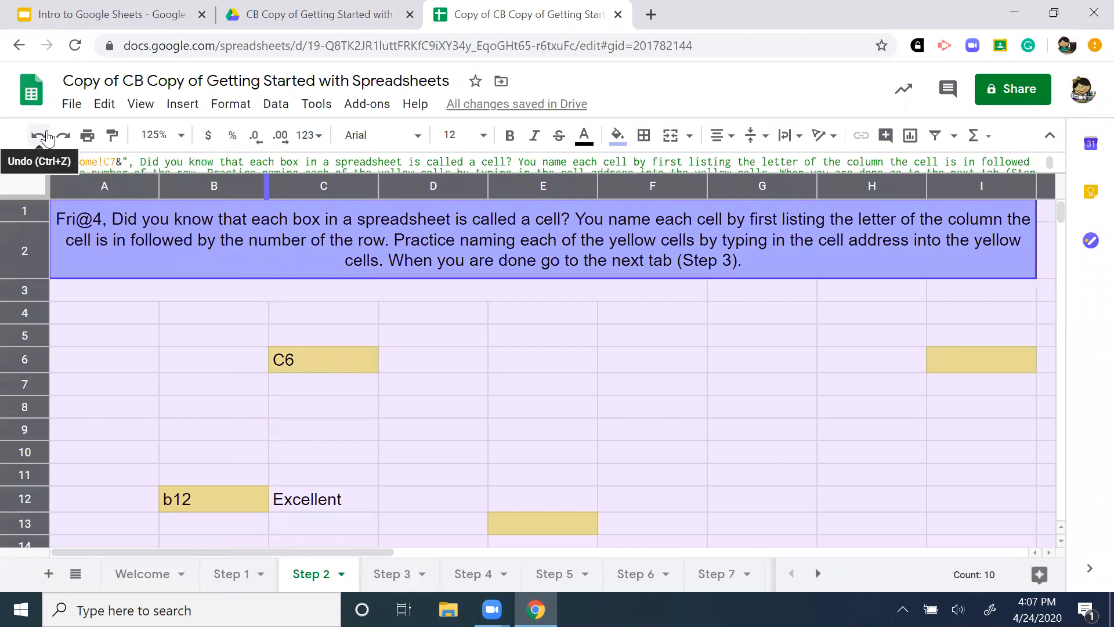
left_click(208, 313)
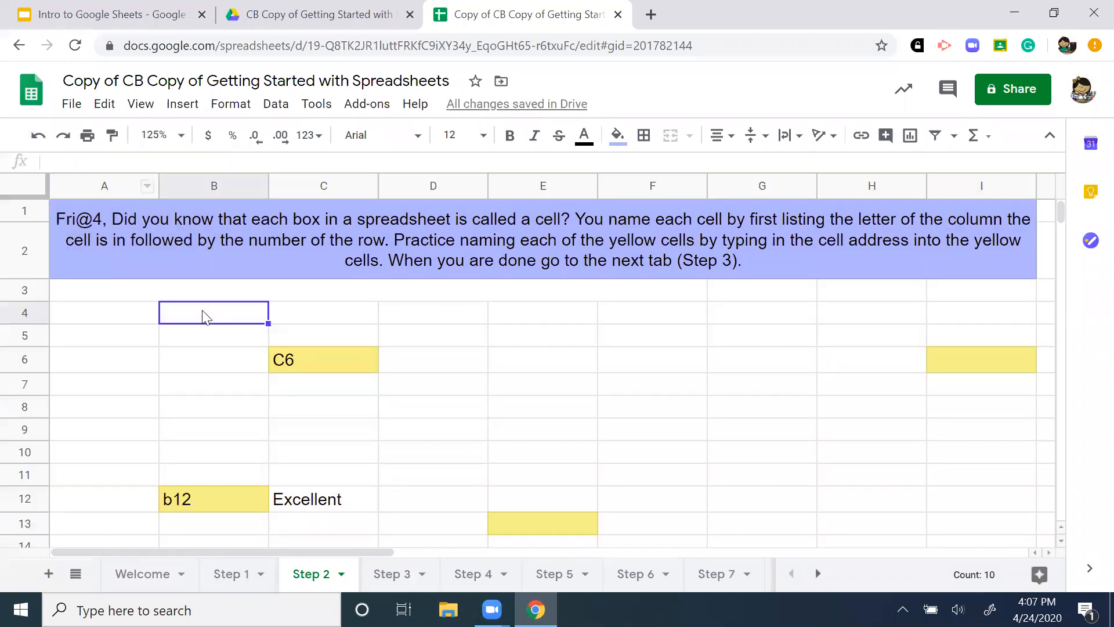
Increase the height of all rows on the Step 2 sheet at once, and undo the latest changes
left_click(22, 183)
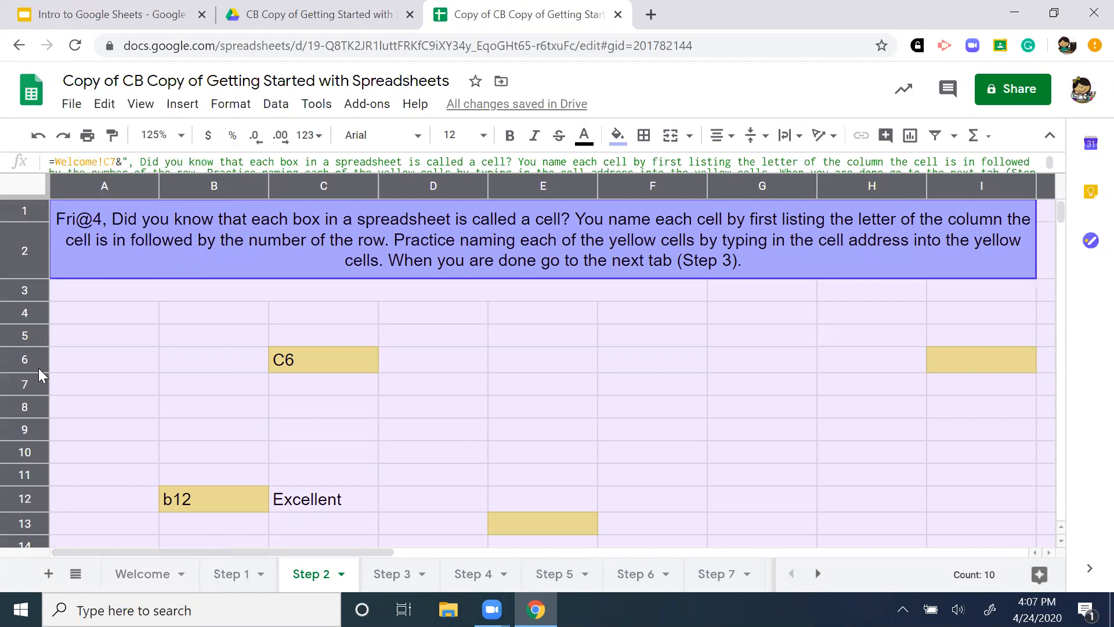
left_click_drag(35, 369, 42, 381)
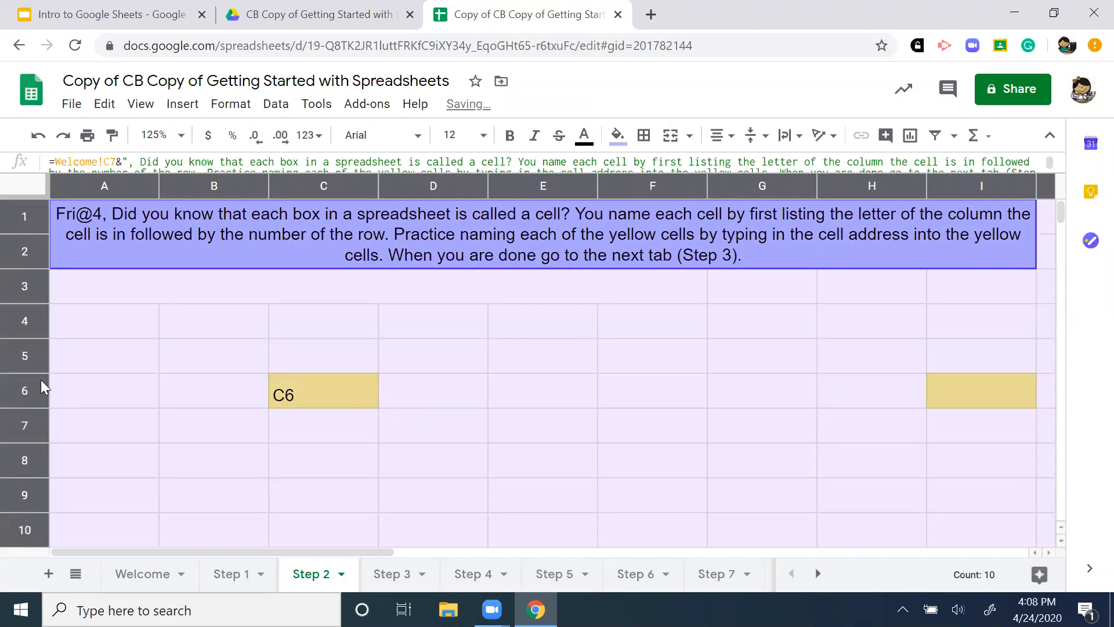
left_click(39, 137)
left_click(38, 137)
left_click(177, 409)
Re-enter the cell address b12 in yellow cell B12 on the Step 2 sheet
left_click(207, 501)
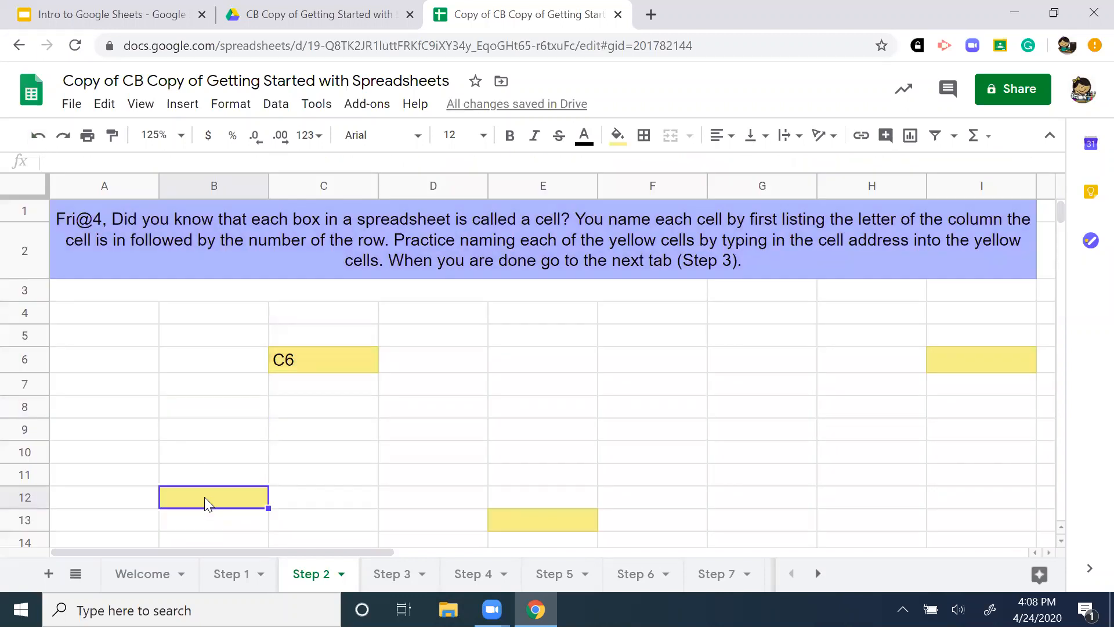
type("b12")
key("Return")
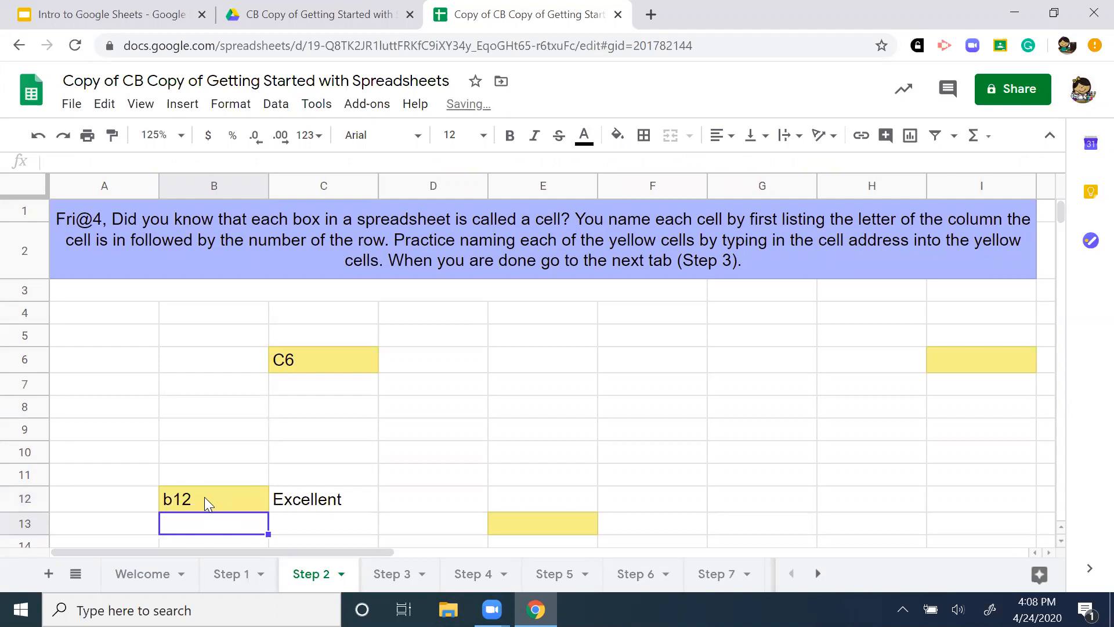
Name two more yellow cells with their own addresses: a21 in A21 and e13 in E13
scroll(163, 507, "down", 3)
scroll(152, 518, "down", 1)
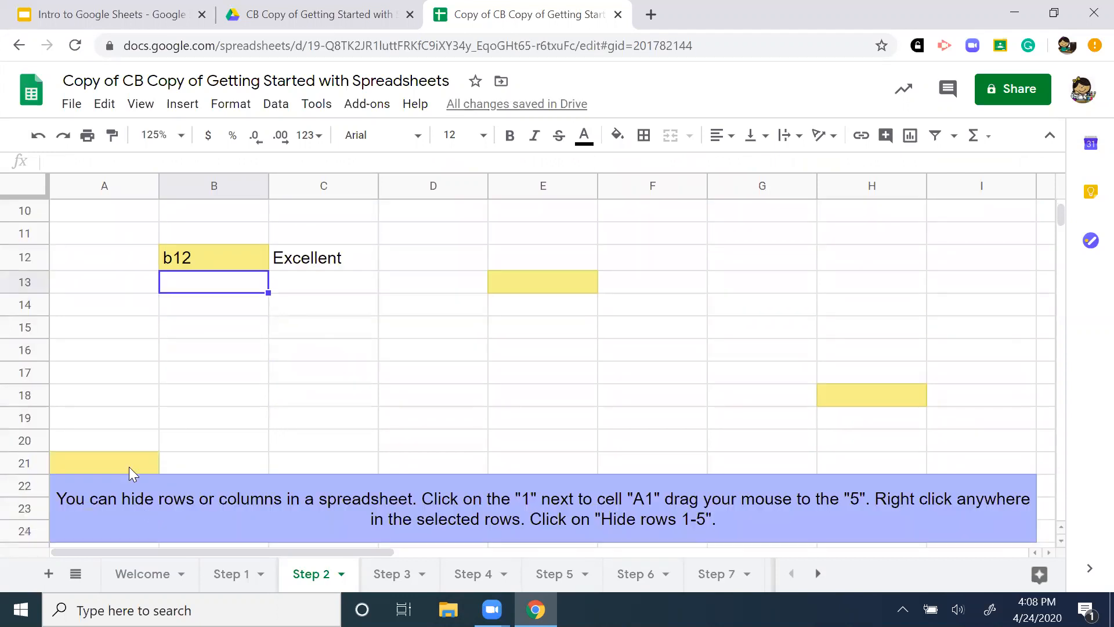
left_click(128, 459)
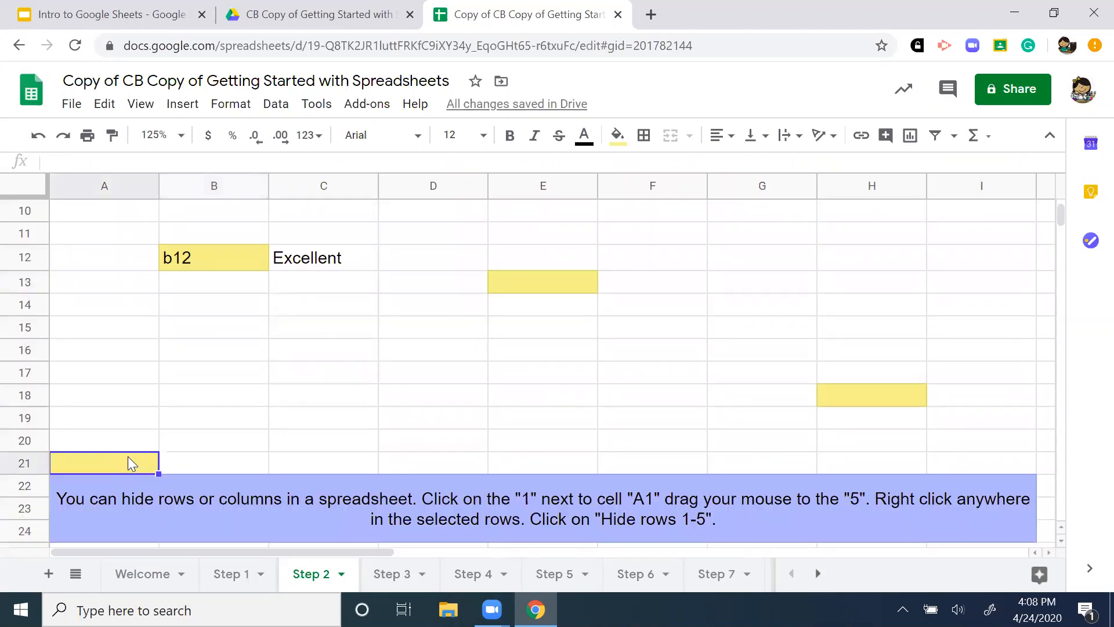
type("a21")
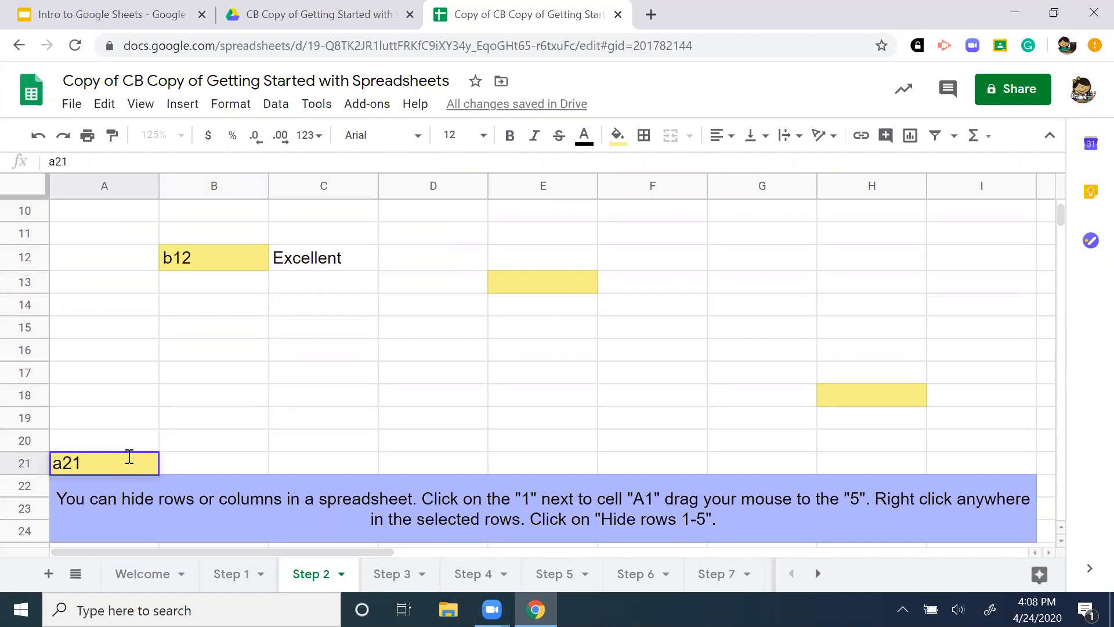
left_click(435, 398)
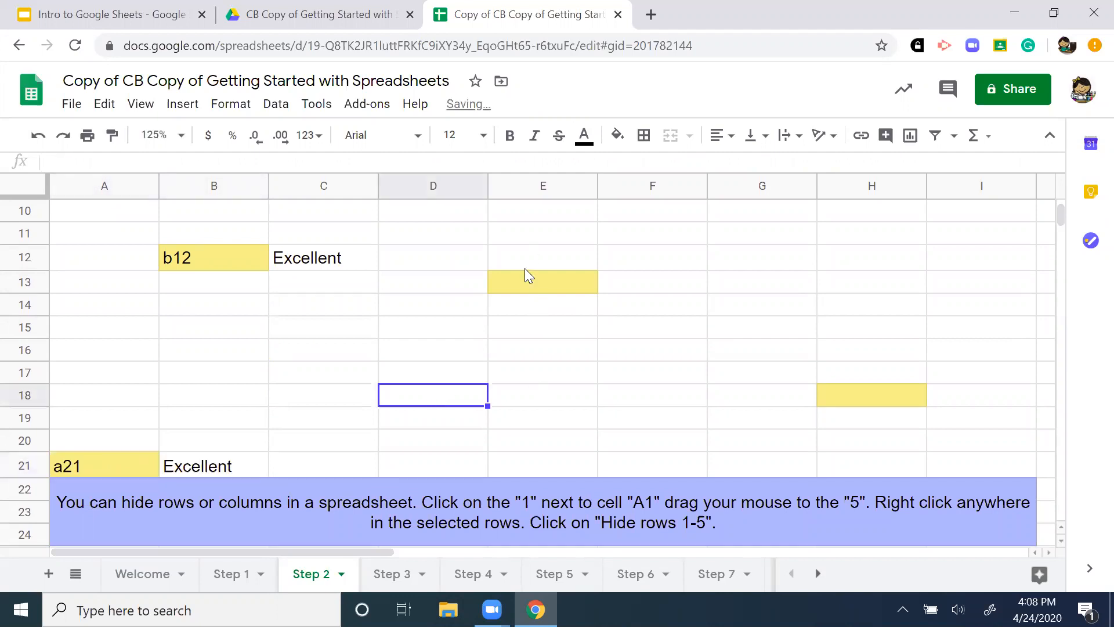
left_click(533, 284)
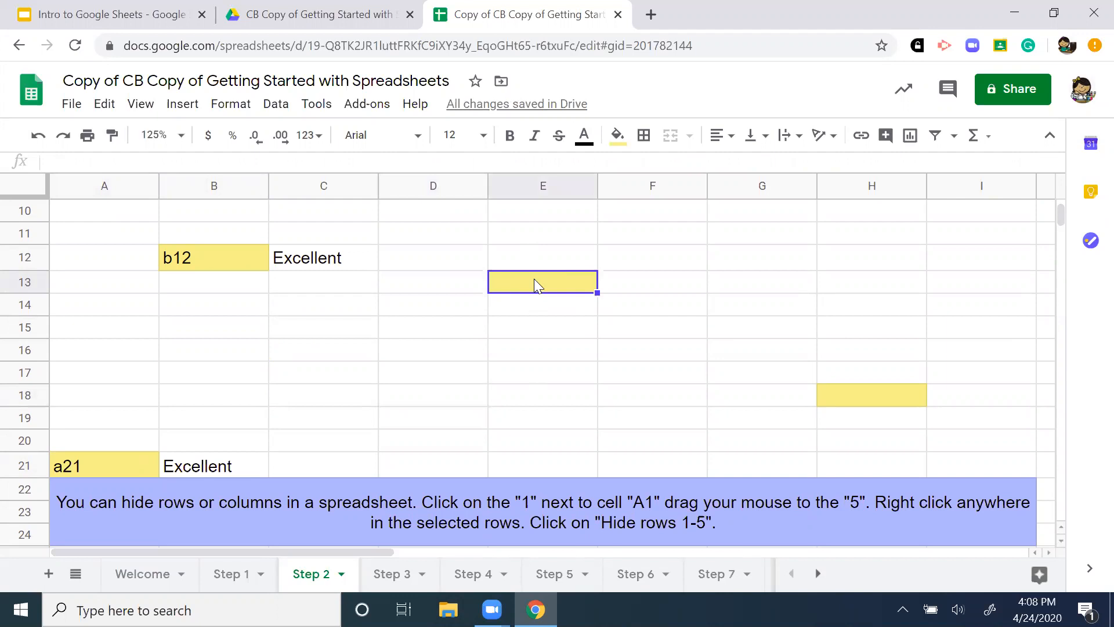
type("e13")
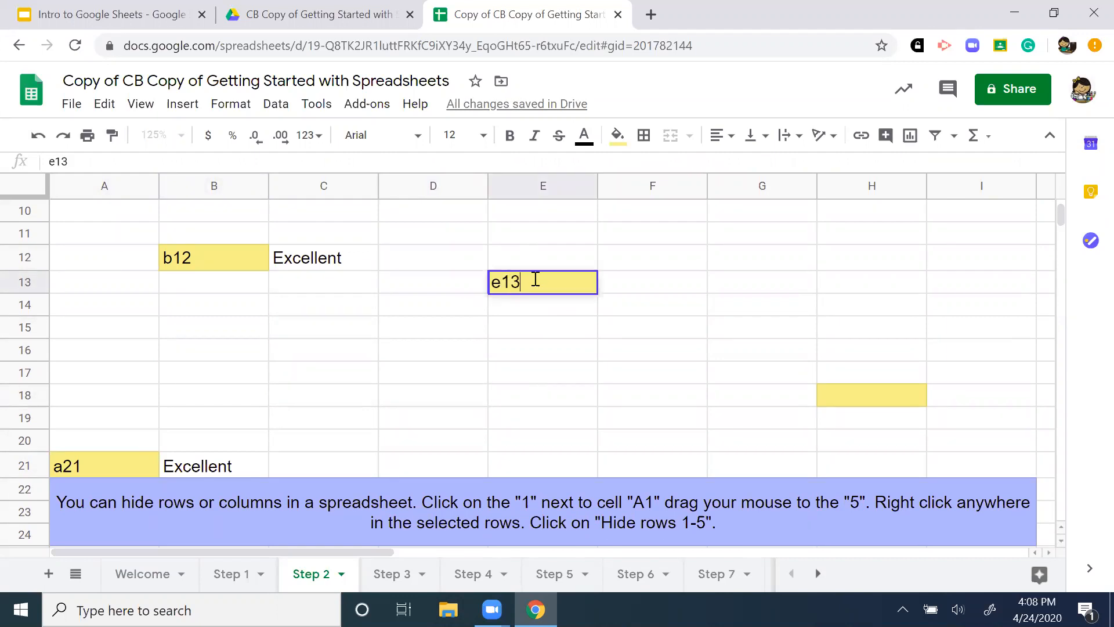
key("Return")
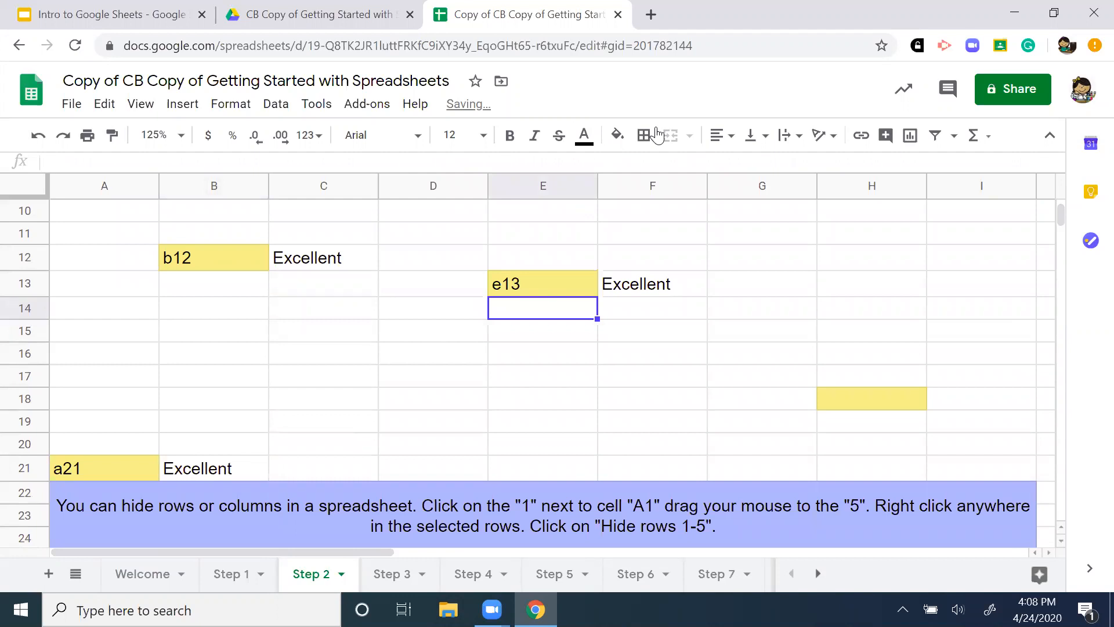
Enter the wrong address h2 in yellow cell H18 and inspect the feedback formula in I18
left_click(856, 406)
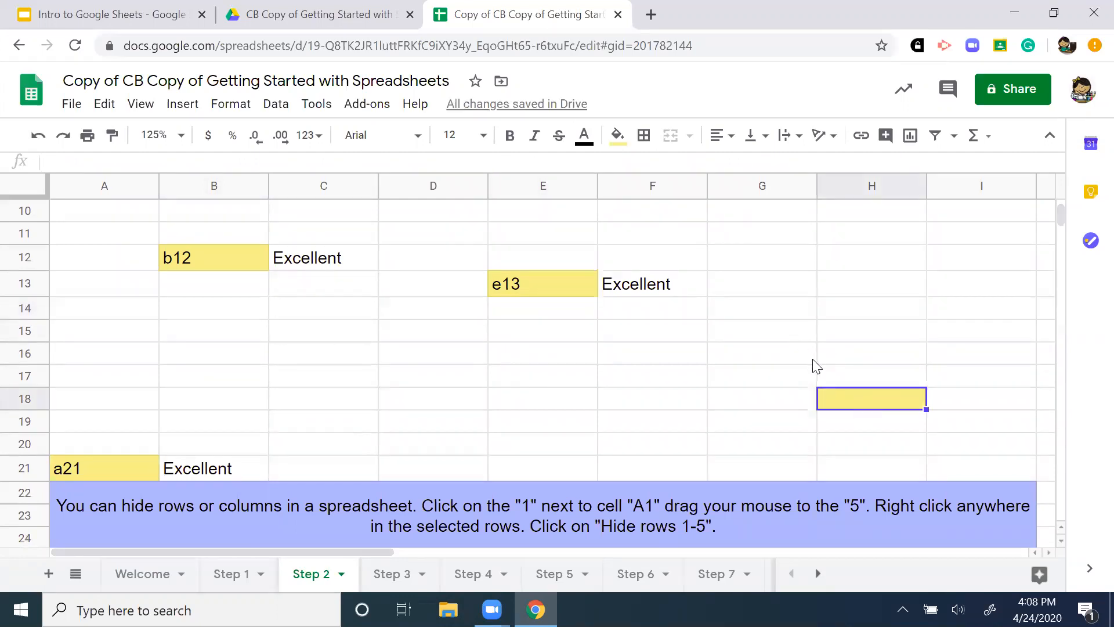
type("h2")
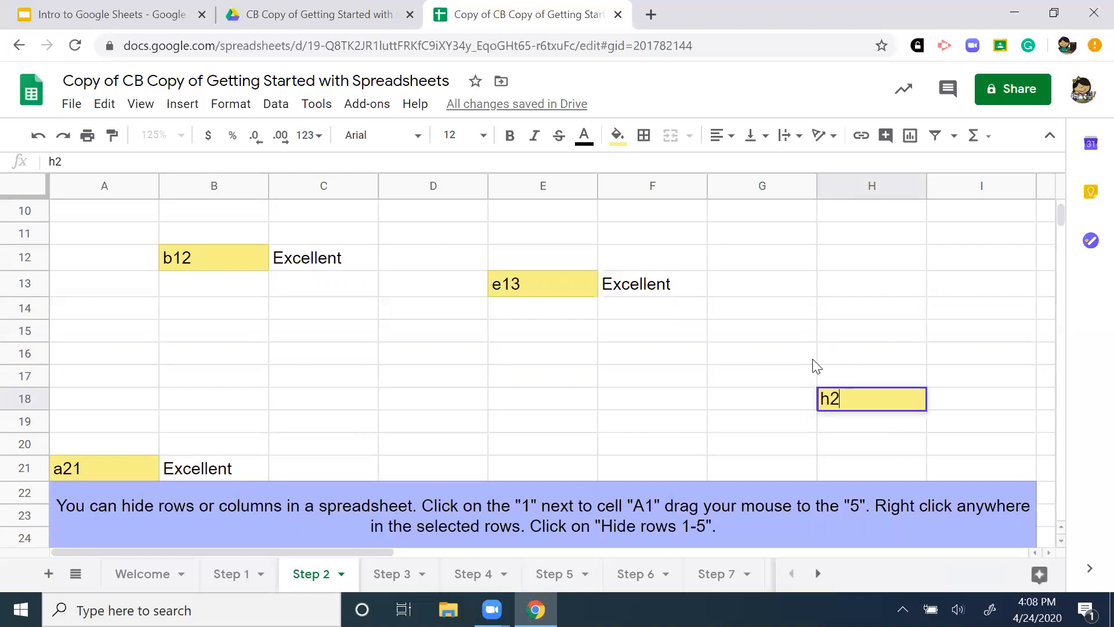
key("Return")
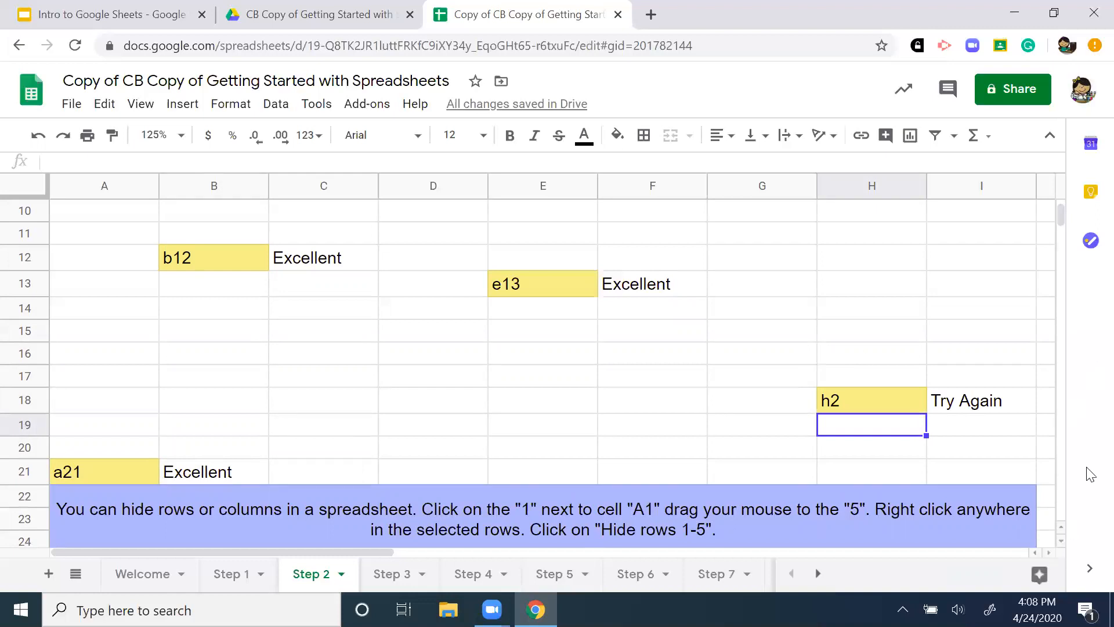
left_click(945, 406)
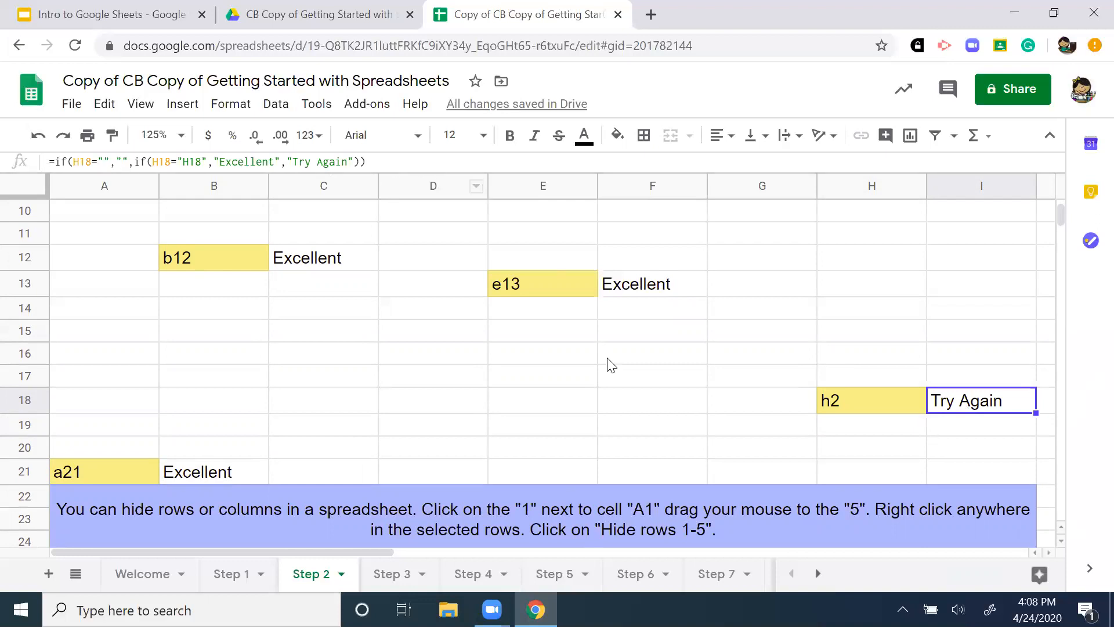
left_click(850, 403)
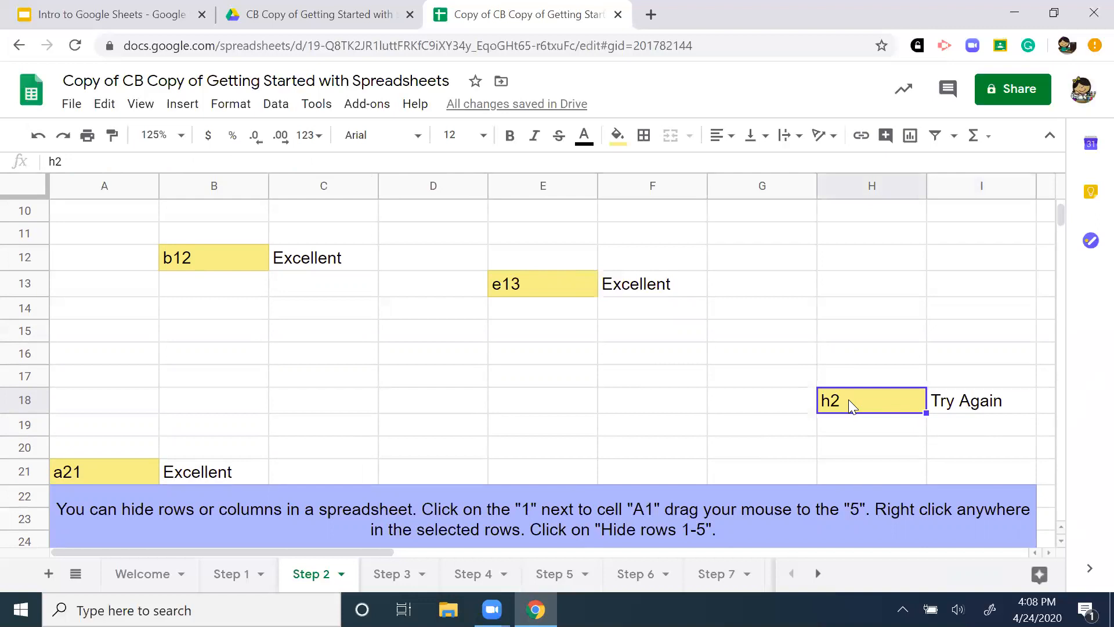
left_click(970, 402)
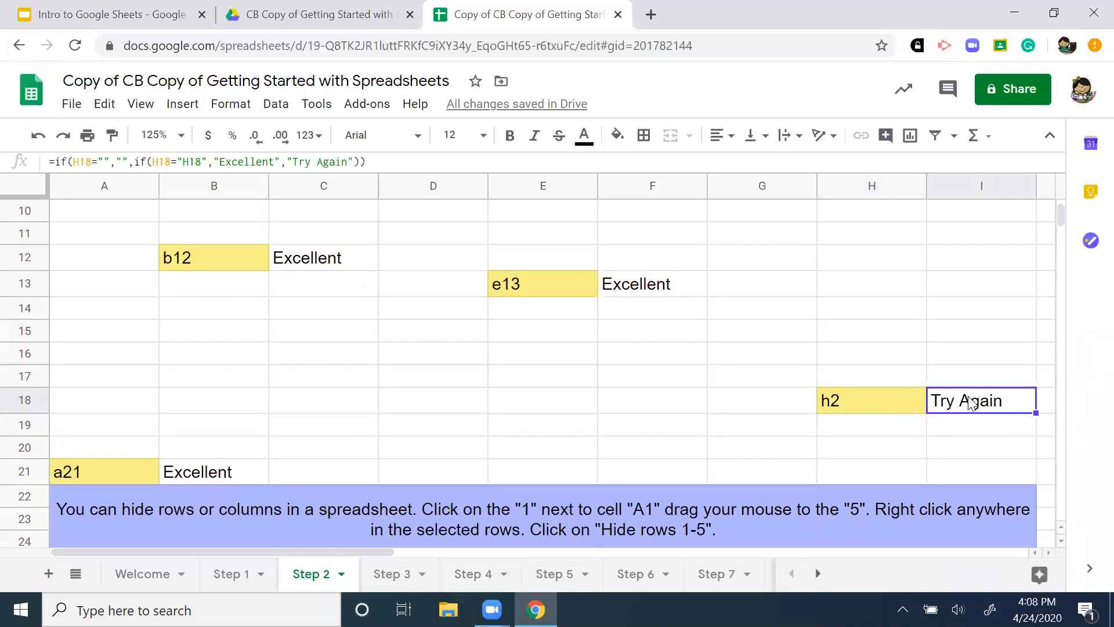
Correct the address in yellow cell H18 to h18 and check the feedback formula in I18
left_click(883, 404)
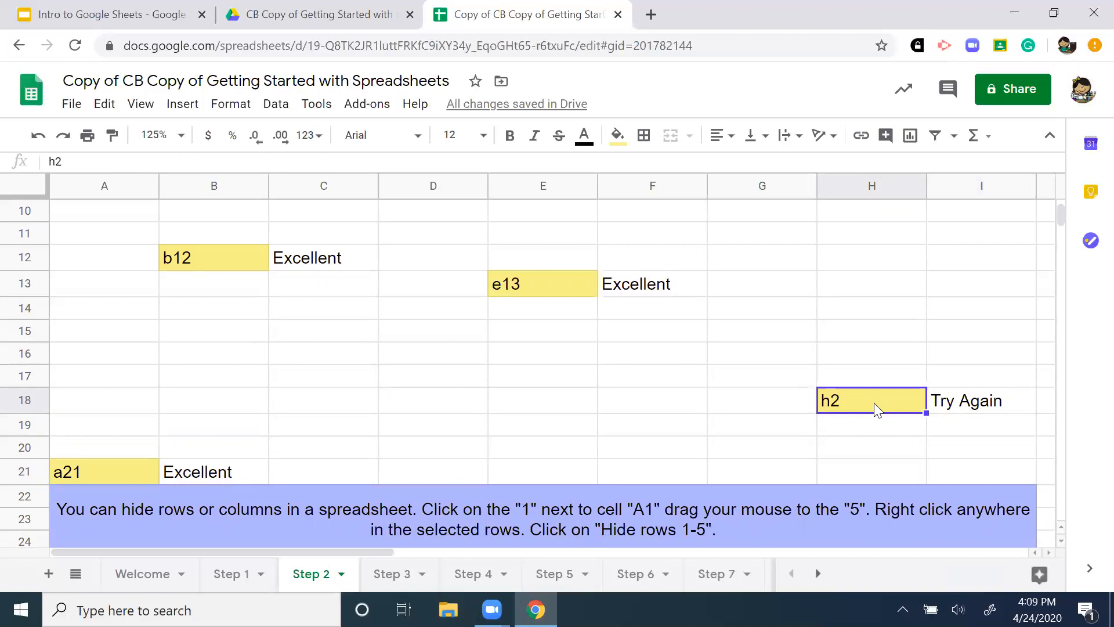
type("h")
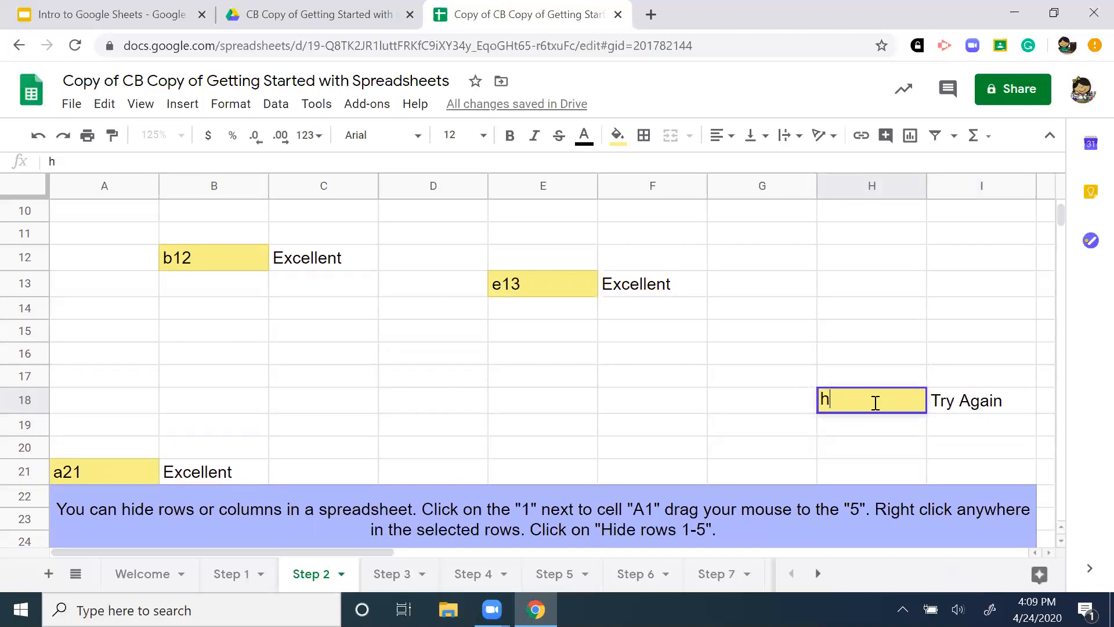
type("18")
key("Return")
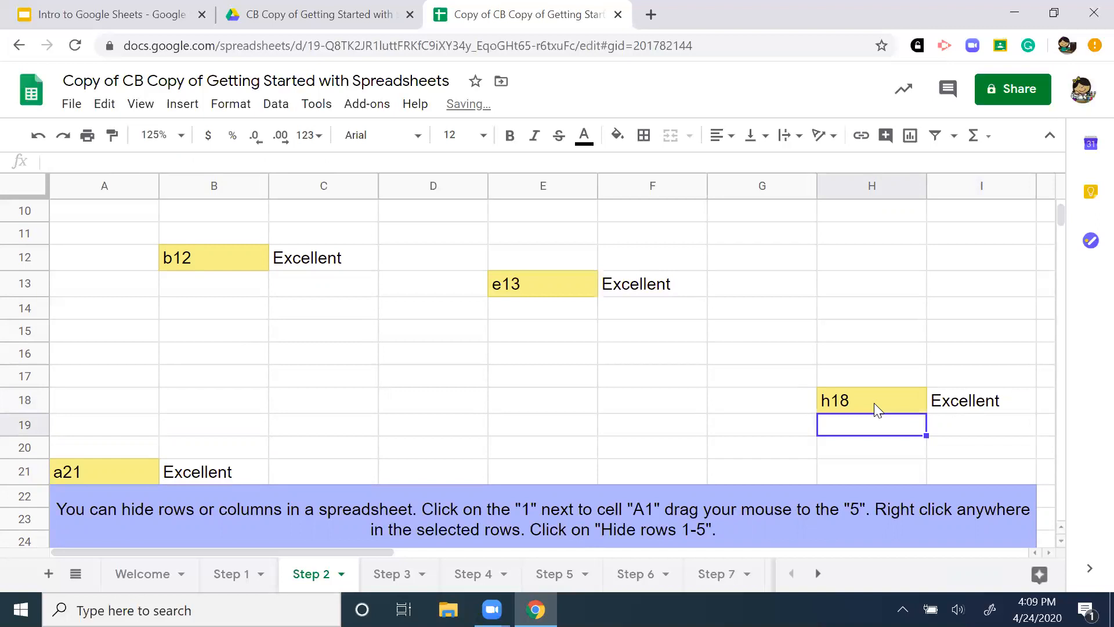
left_click(963, 401)
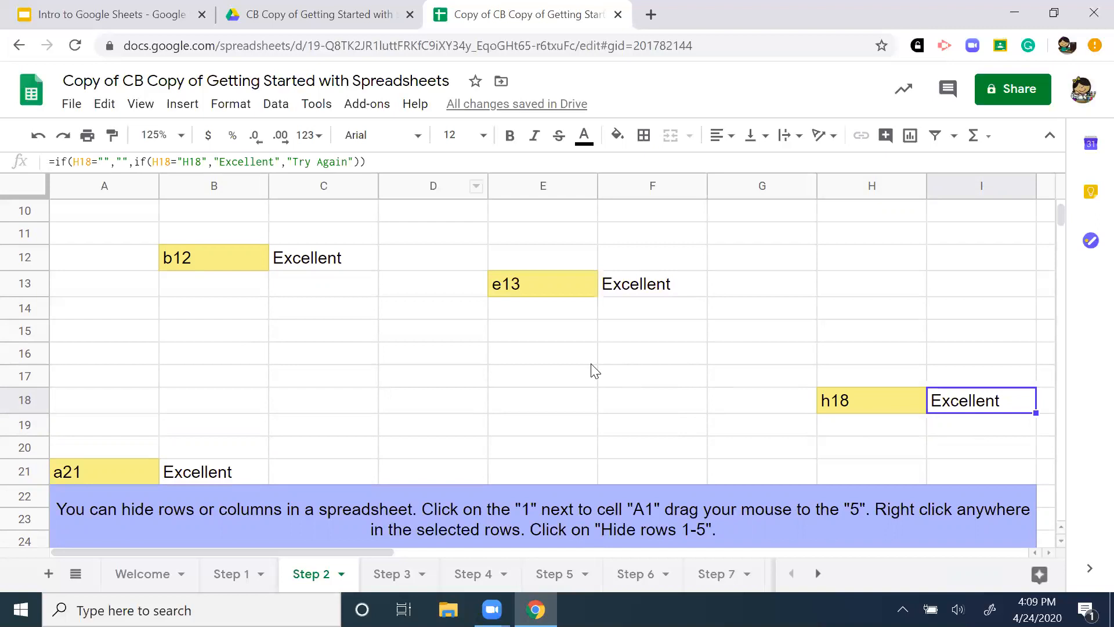
left_click(686, 405)
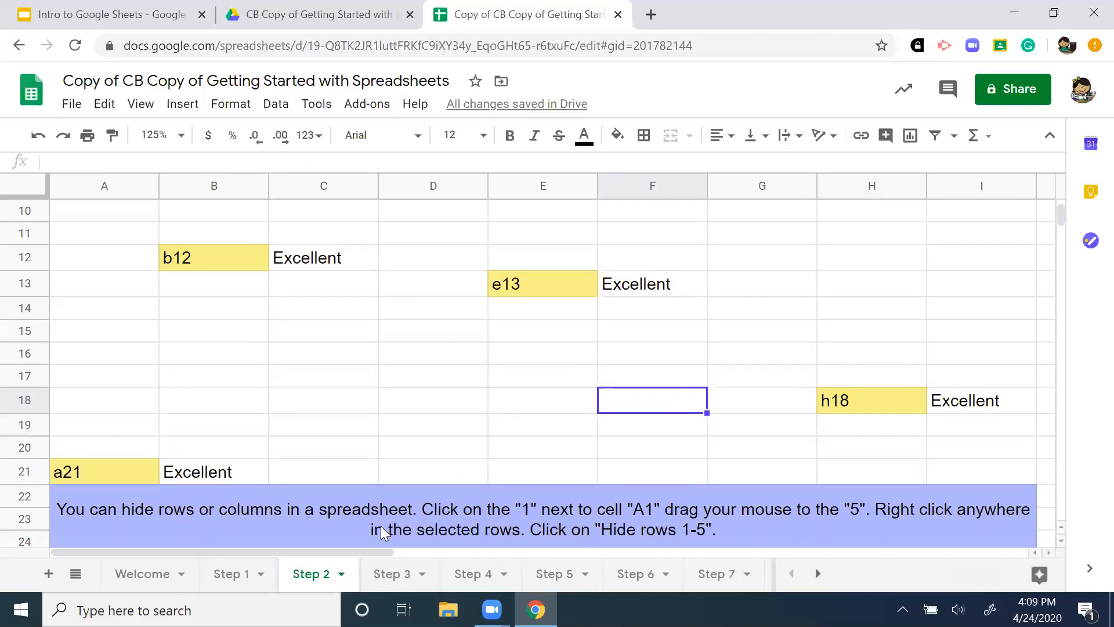
scroll(183, 485, "up", 5)
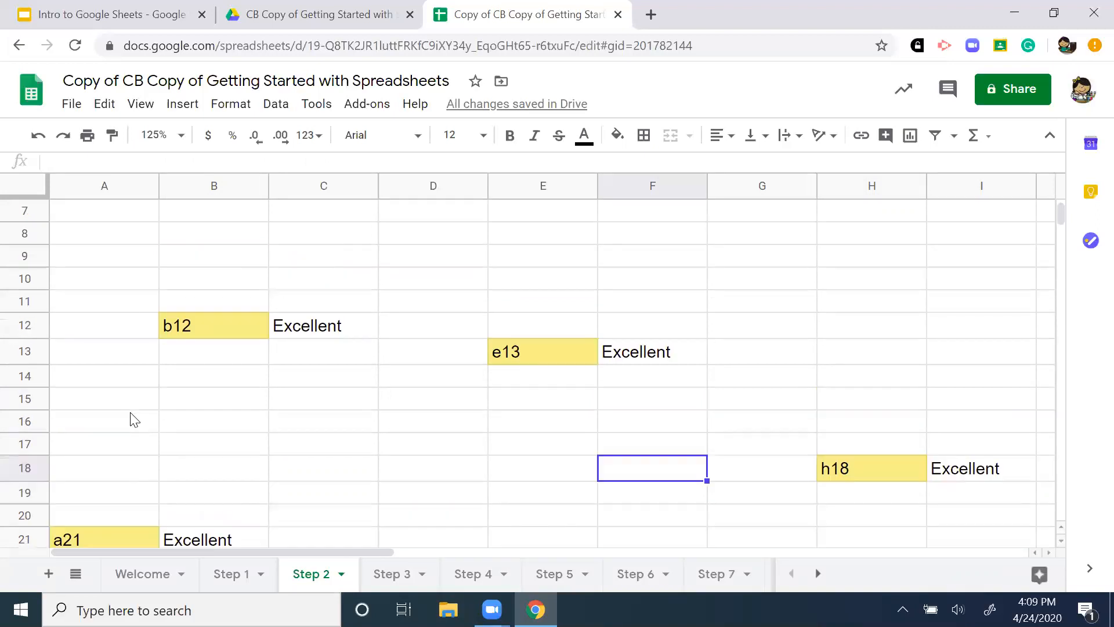
left_click(23, 212)
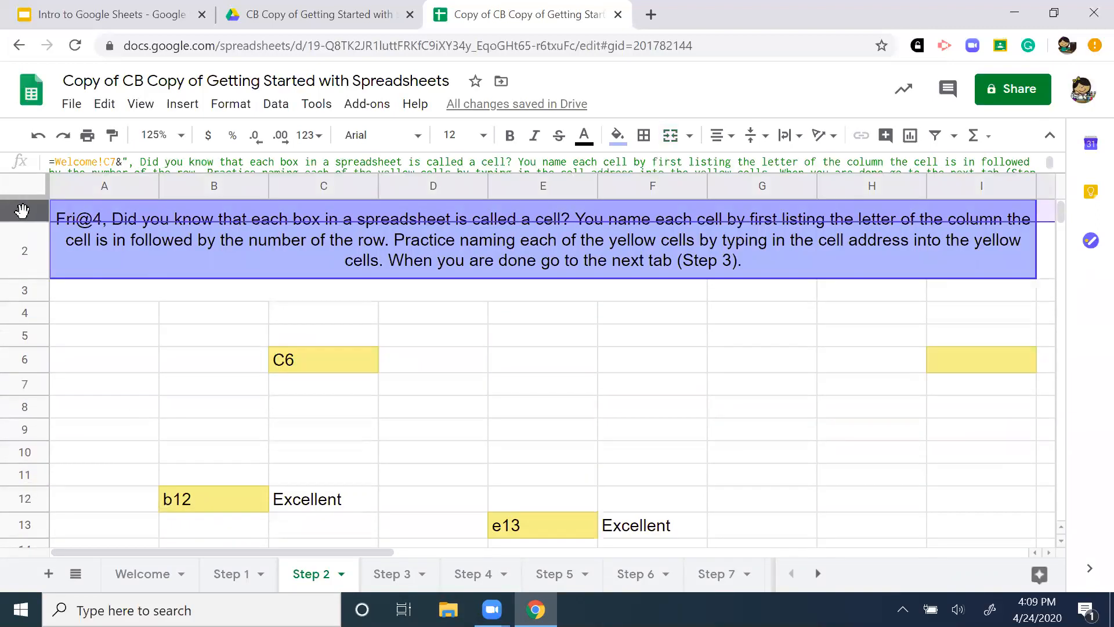
left_click(24, 212)
left_click_drag(24, 213, 18, 305)
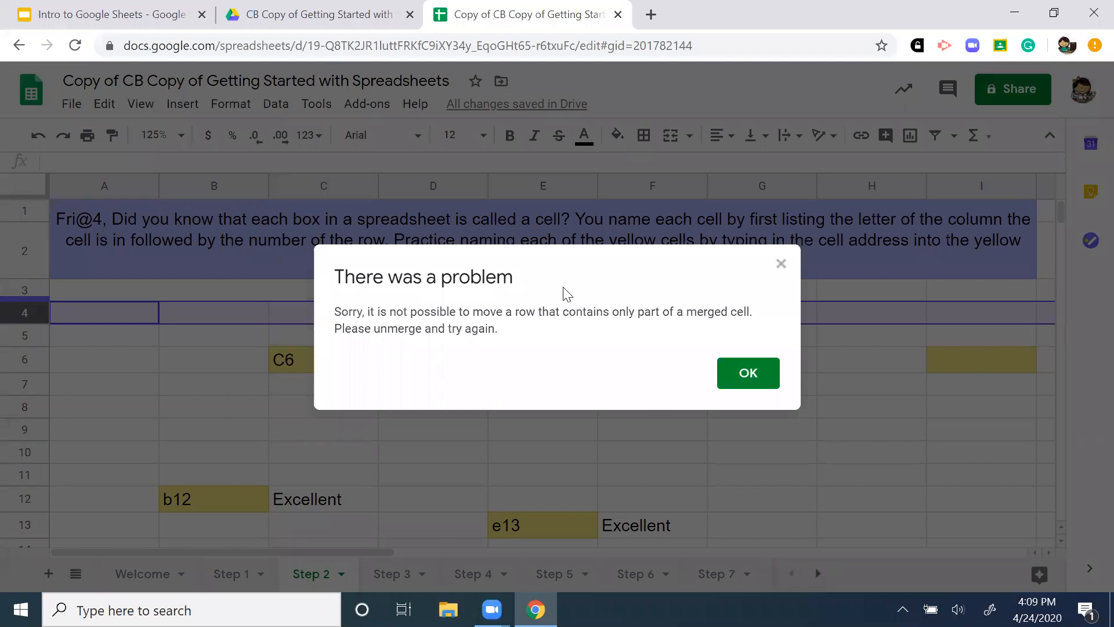
key("Escape")
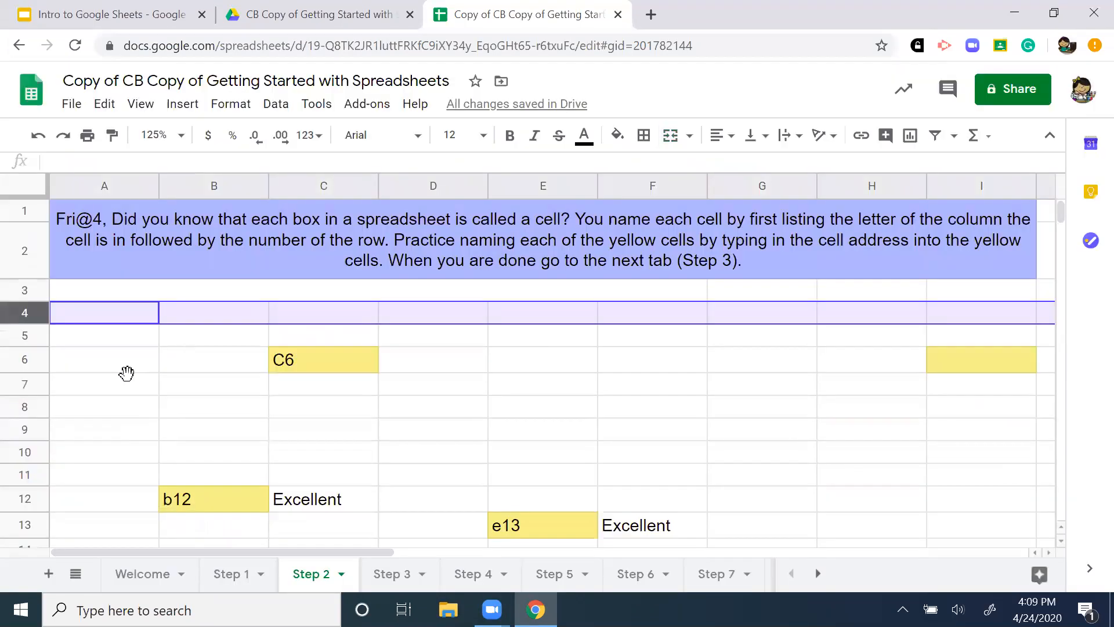
left_click(127, 366)
Select rows 1 through 5 of the Step 2 sheet and hide them
left_click_drag(22, 216, 58, 329)
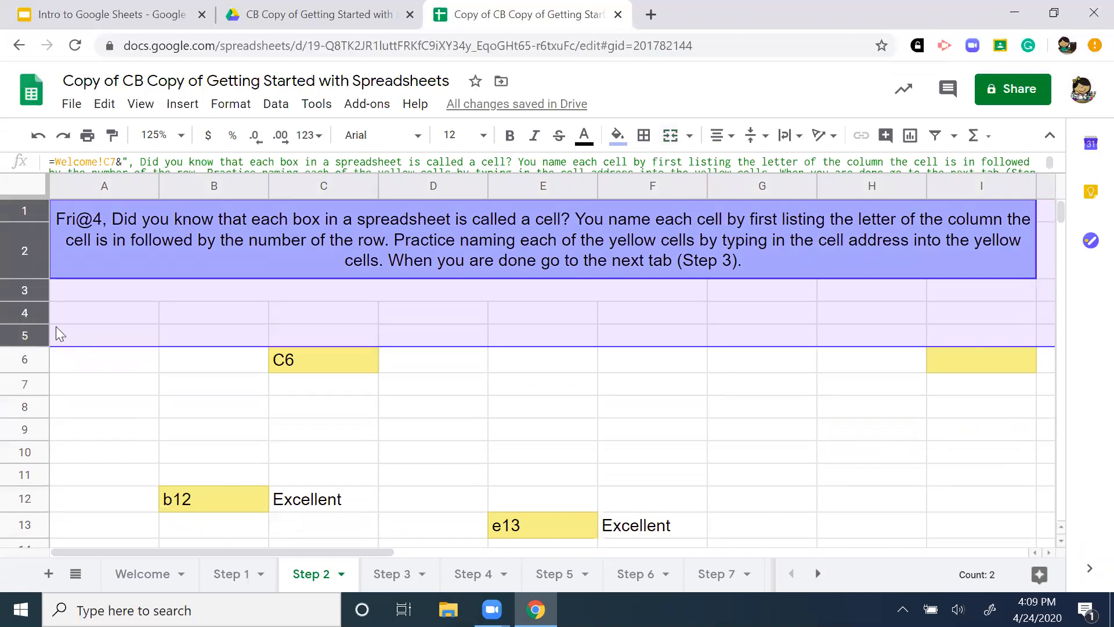
left_click_drag(24, 257, 26, 254)
right_click(16, 246)
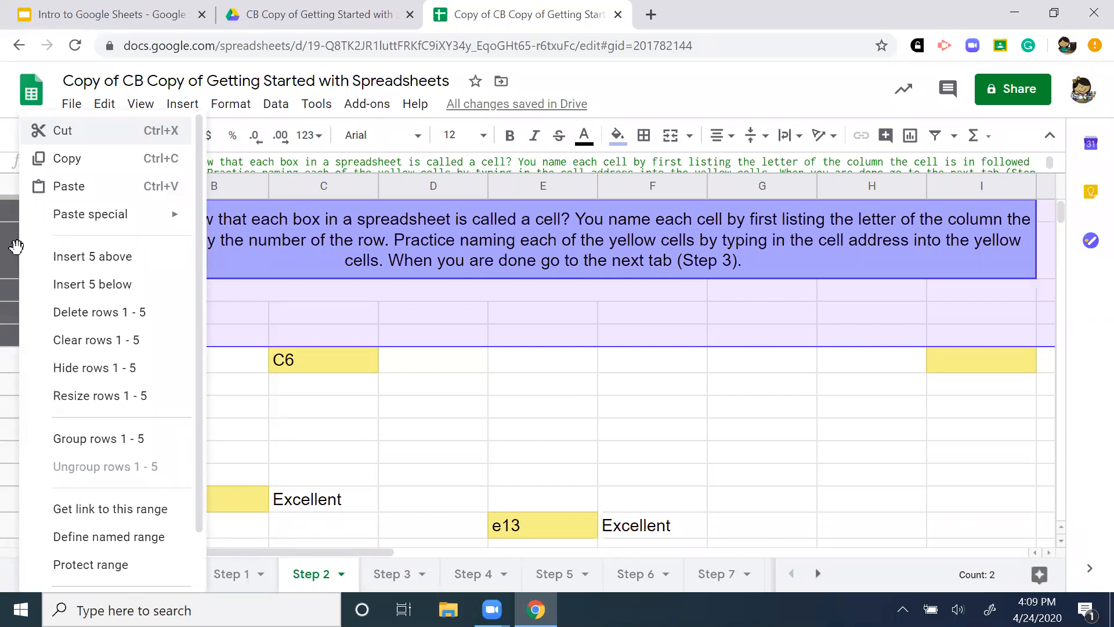
left_click(130, 369)
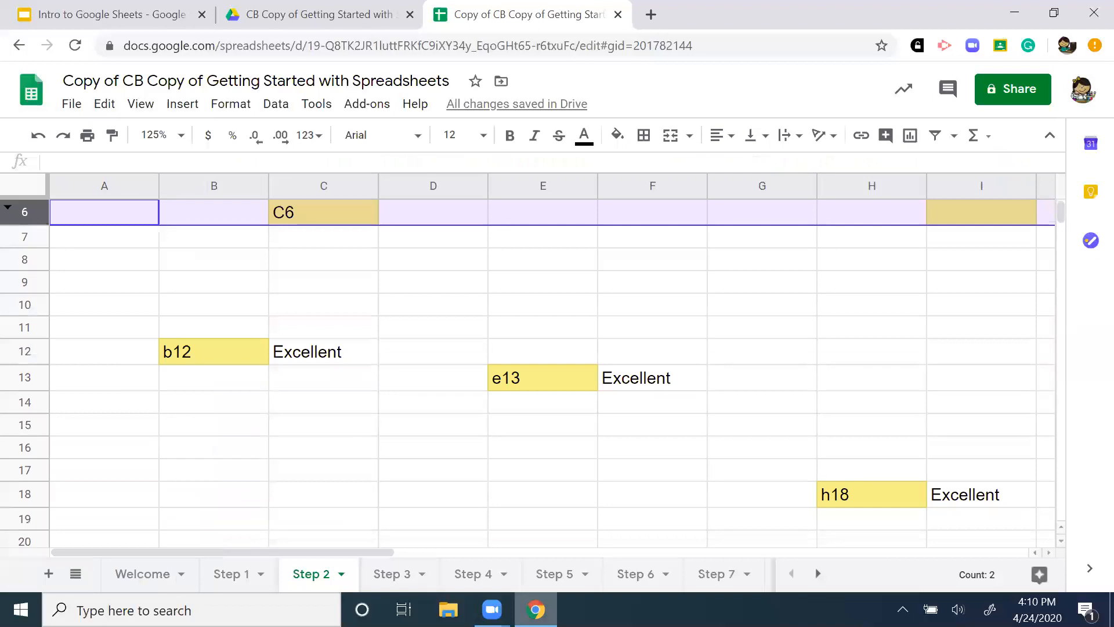
Open the Step 3 sheet and turn the expression in yellow cell B6 into the formula =3+4+5
mouse_move(535, 609)
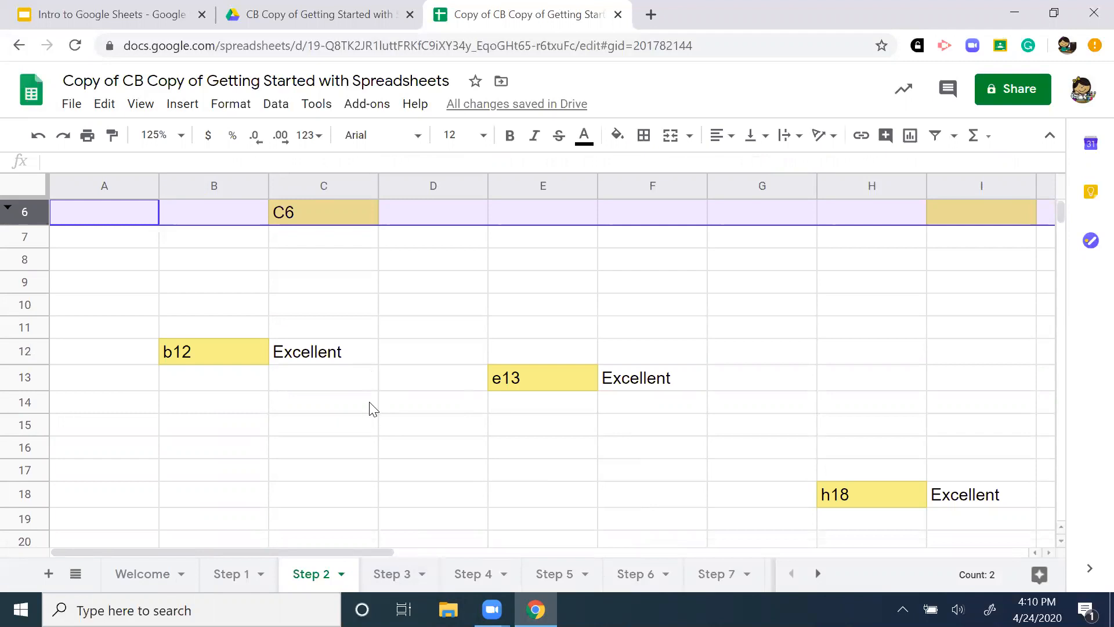
scroll(371, 409, "down", 5)
scroll(369, 404, "up", 2)
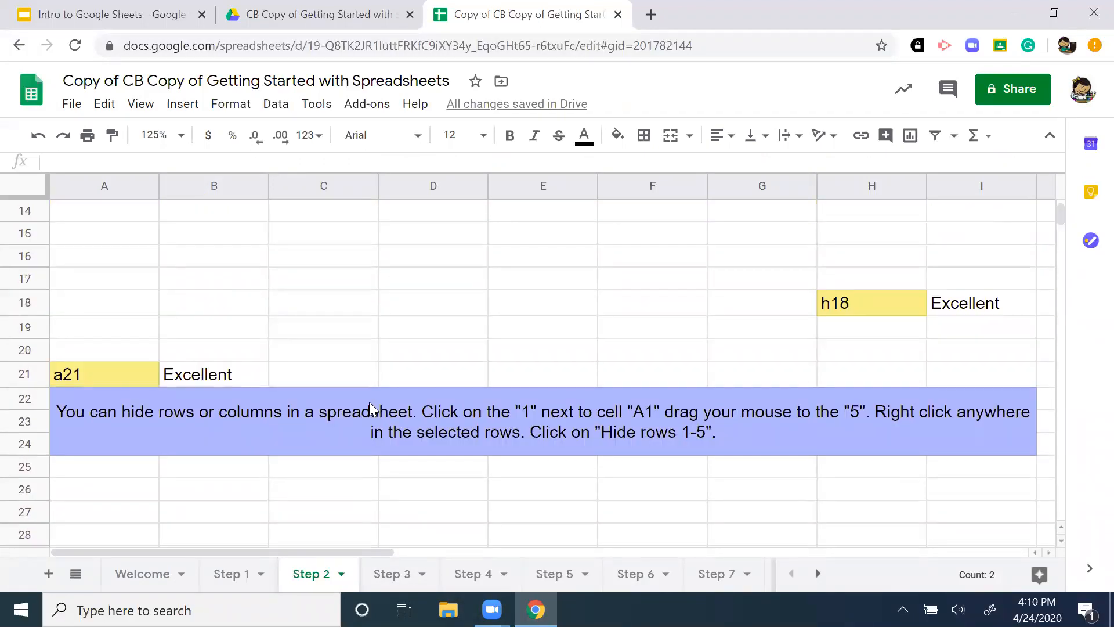
scroll(369, 405, "up", 1)
left_click(390, 572)
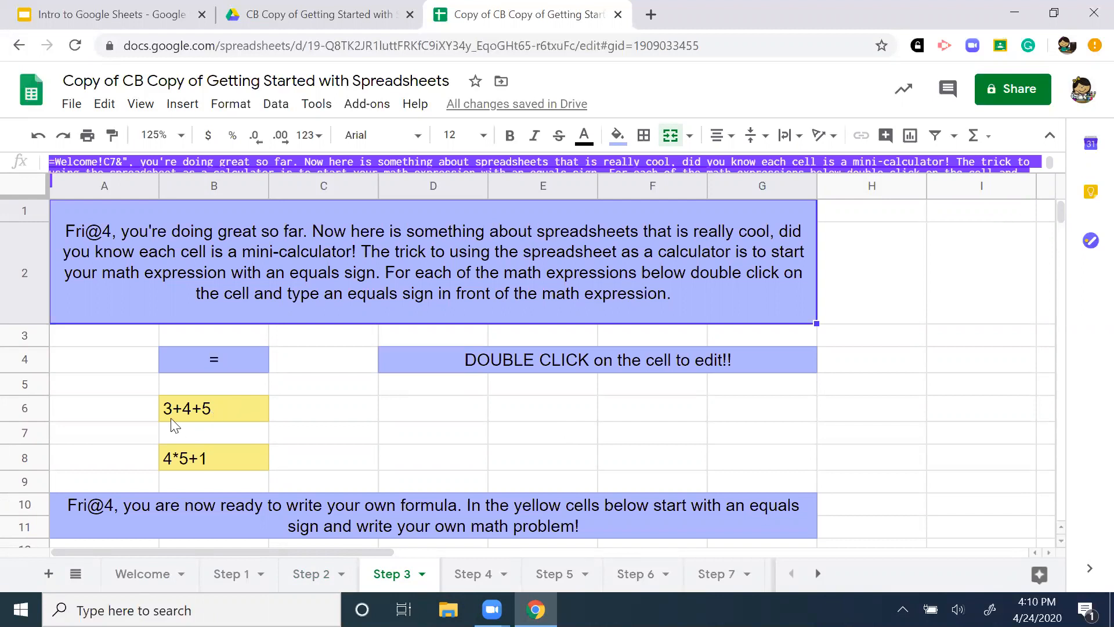
left_click(203, 415)
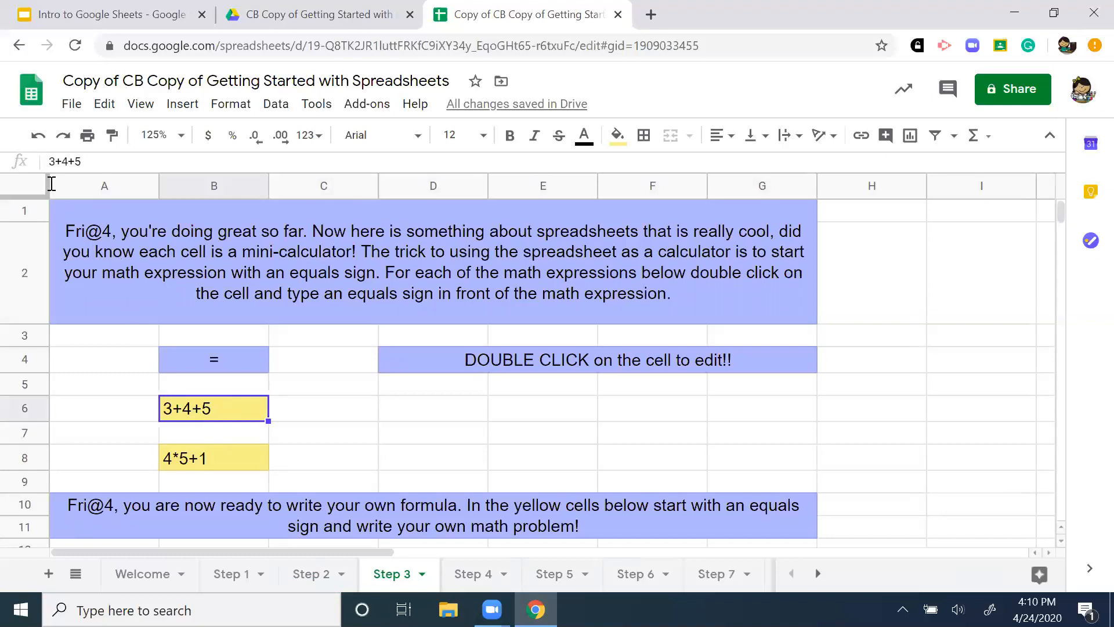
left_click(50, 162)
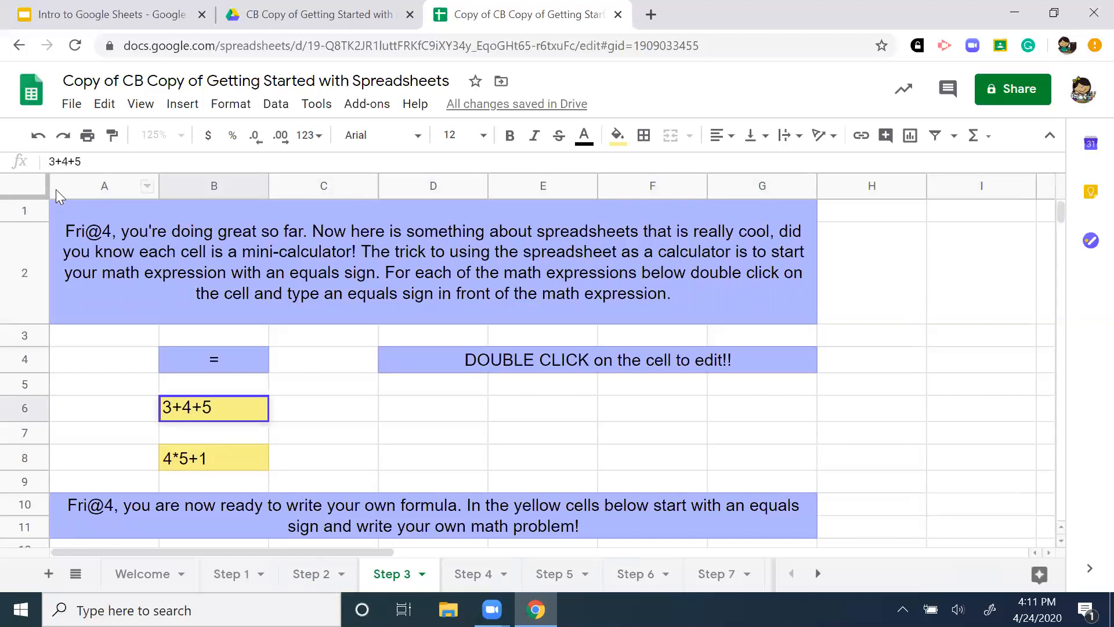
type("=")
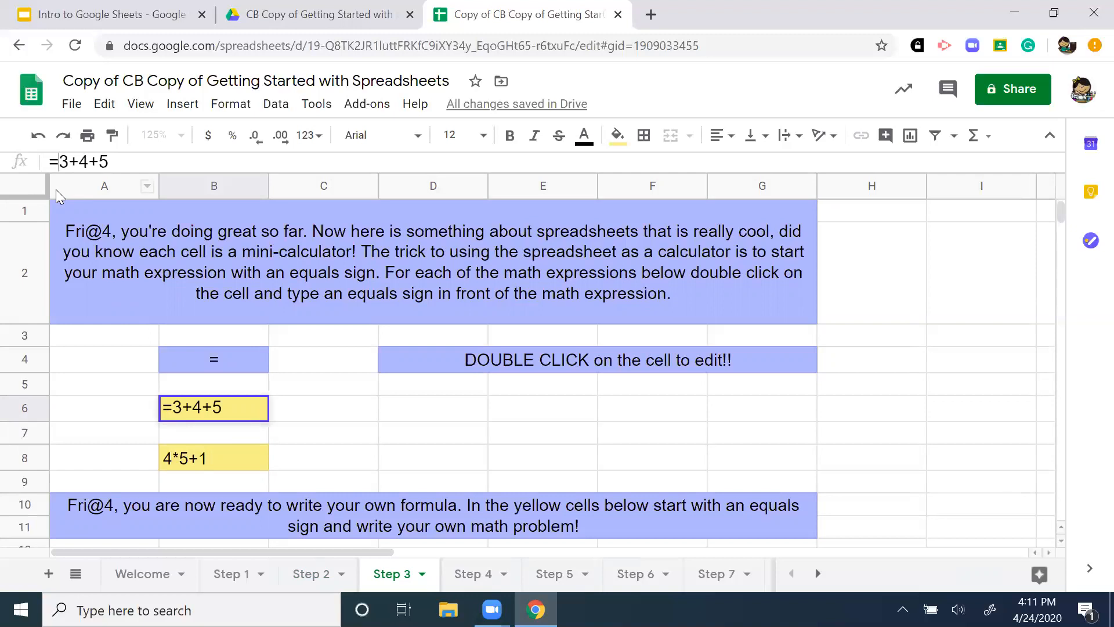
key("Return")
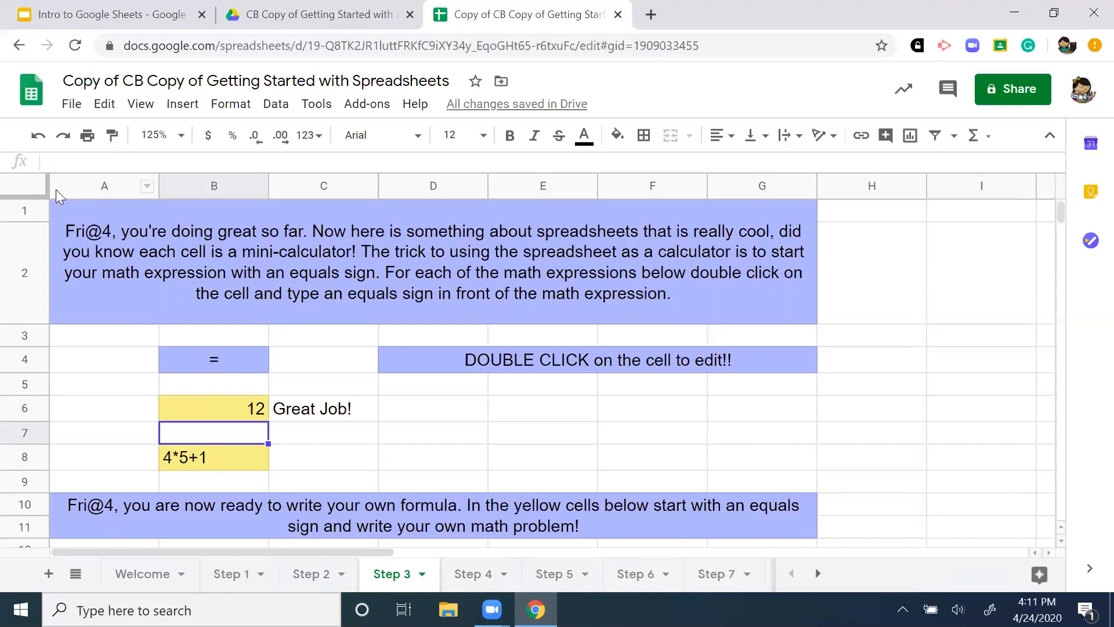
Turn the expression in yellow cell B8 into the formula =4*5+1
left_click(215, 455)
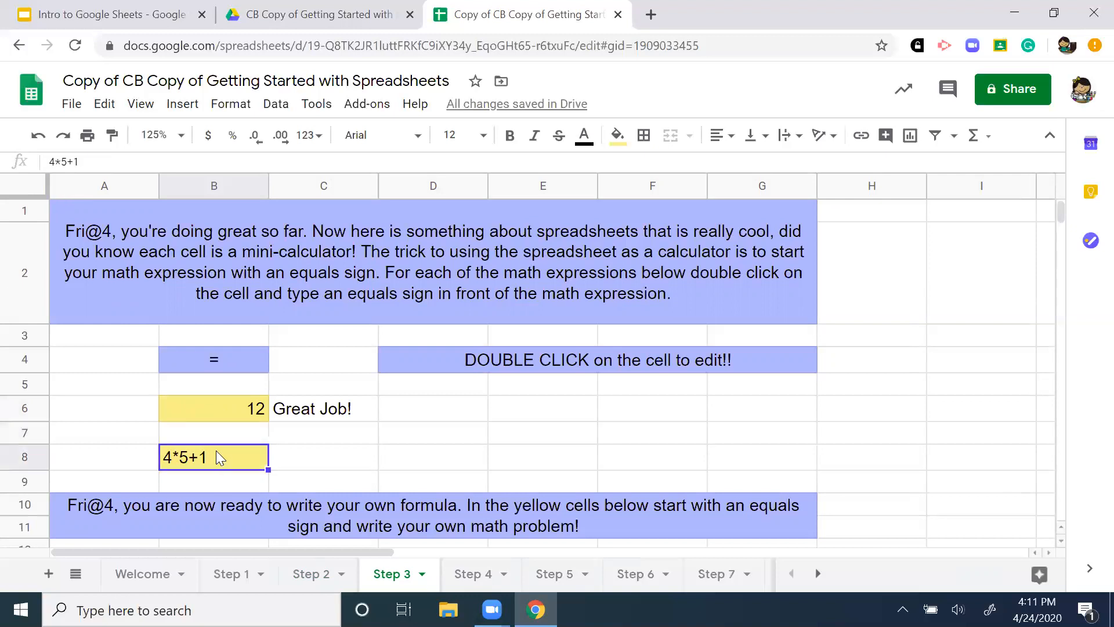
left_click(52, 160)
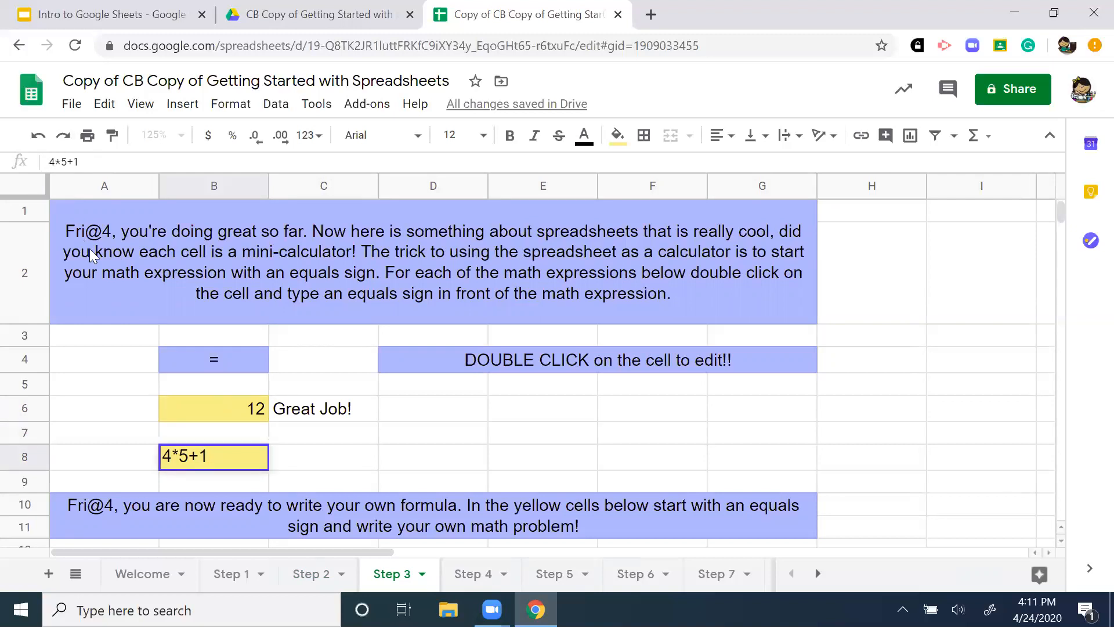
type("=")
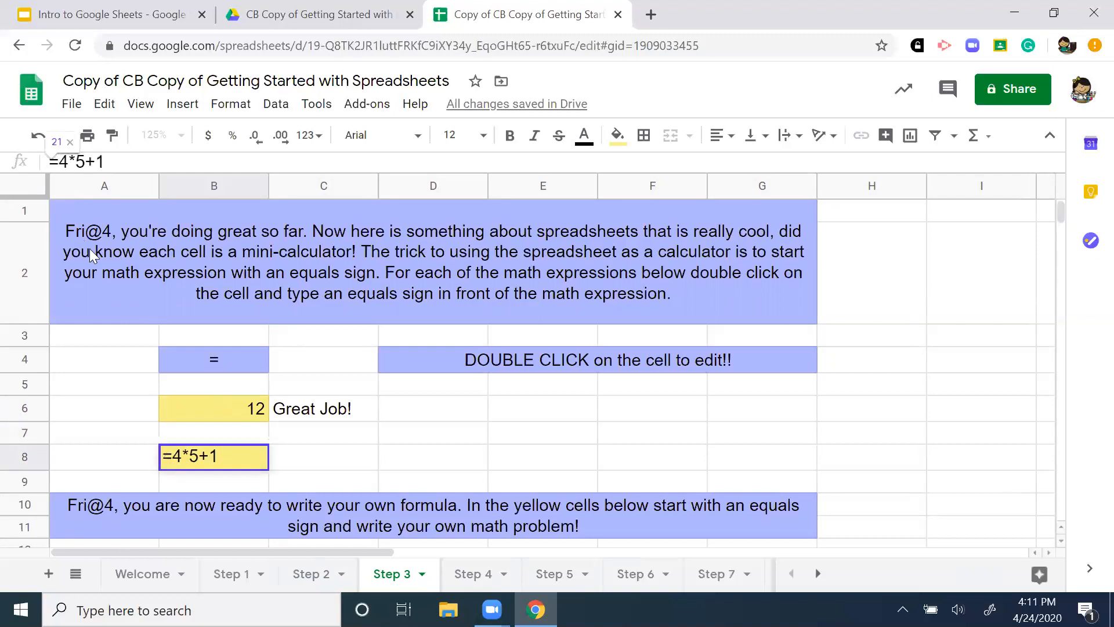
key("Return")
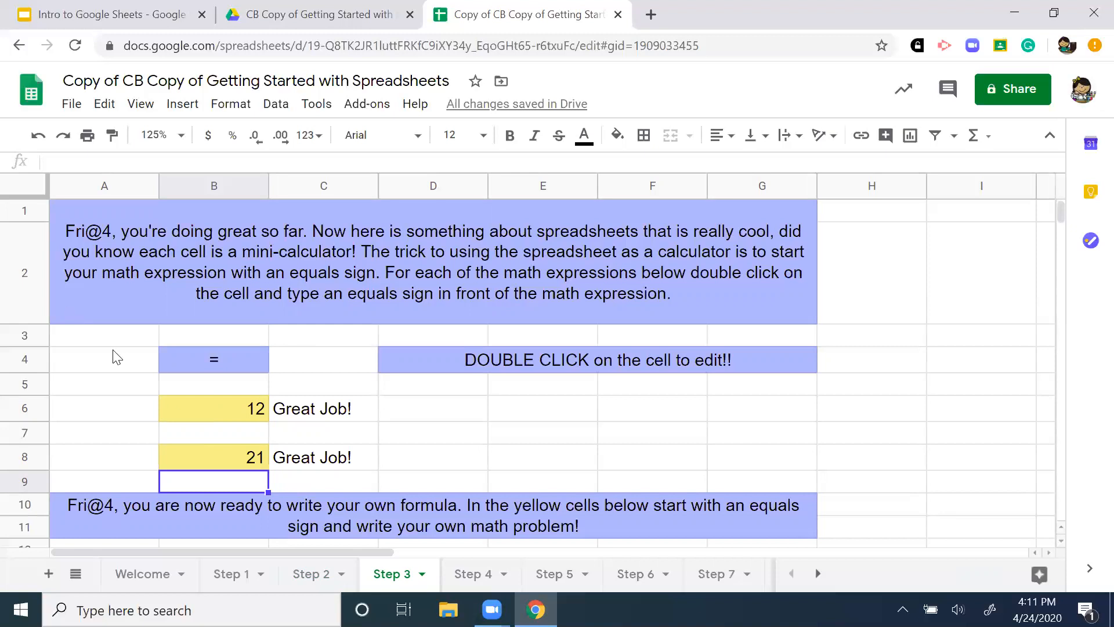
Enter the example formula =4*5+9 in yellow cell B13, below the write-your-own-formula instructions
left_click(162, 441)
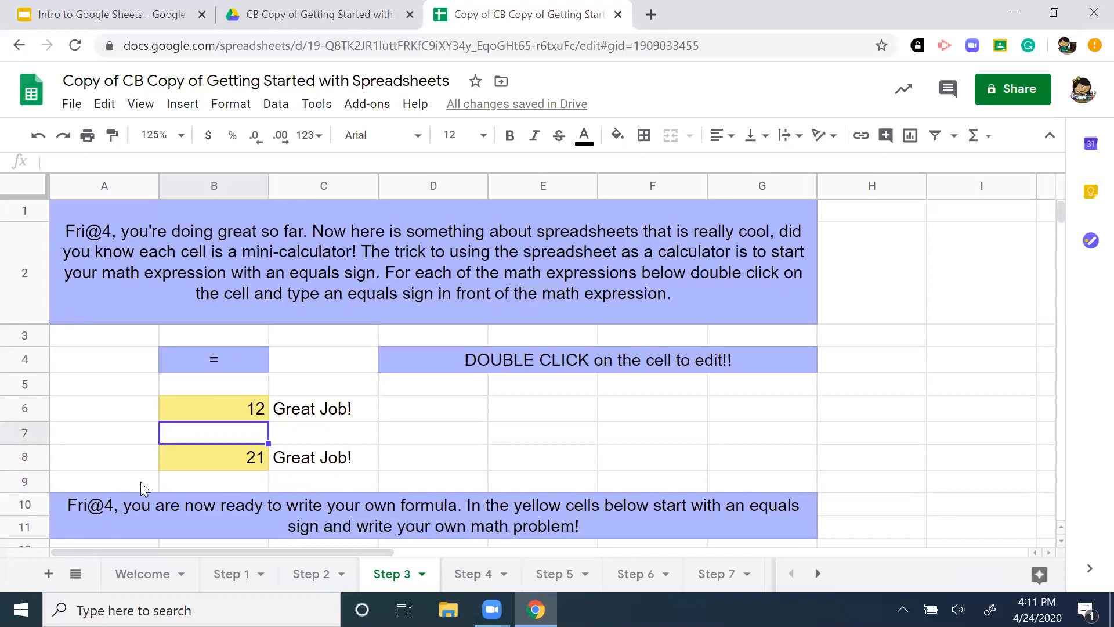
scroll(141, 481, "down", 2)
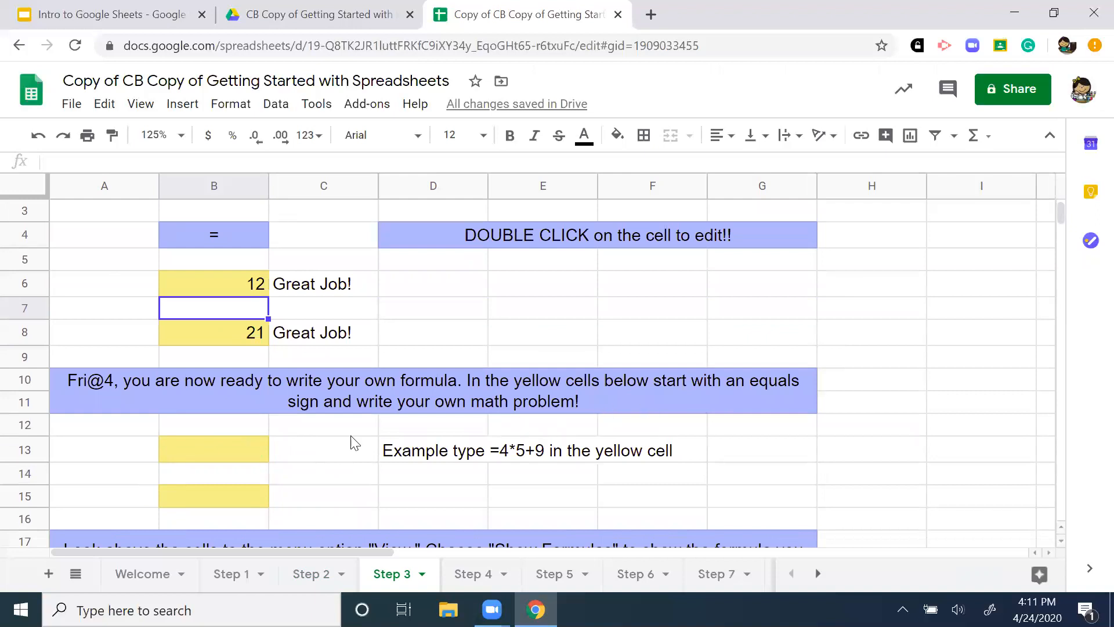
left_click(231, 449)
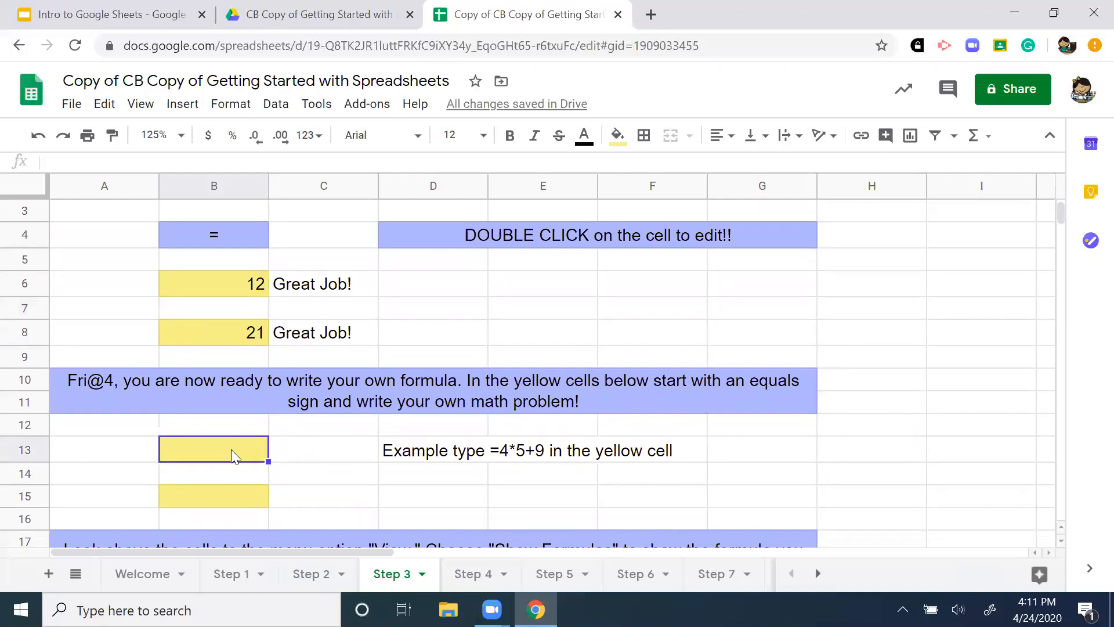
type("=")
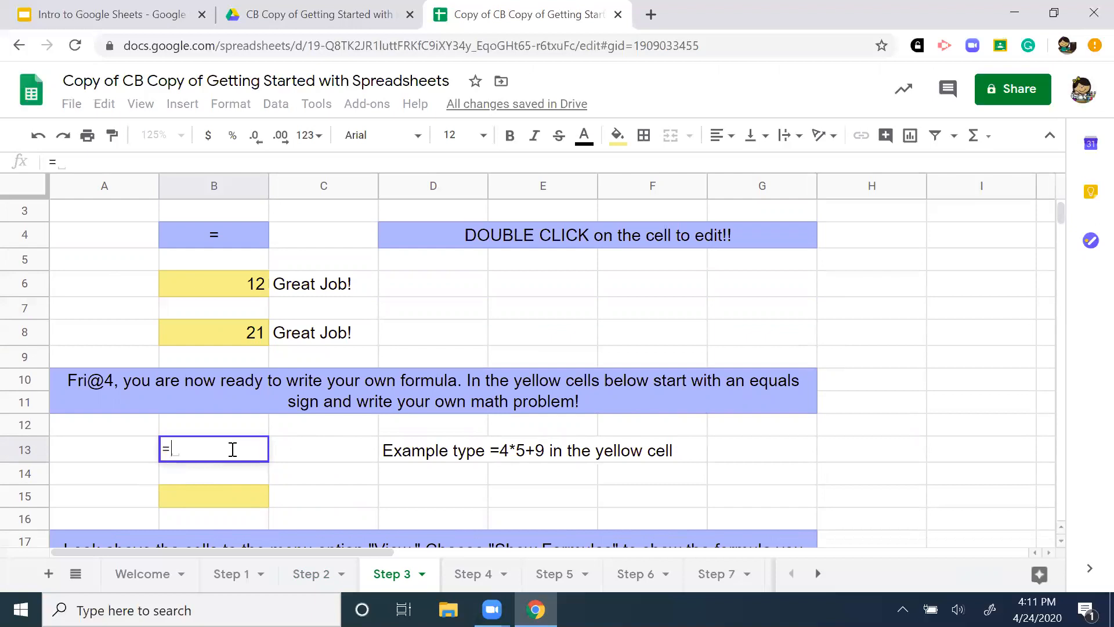
type("4*5+9")
key("Return")
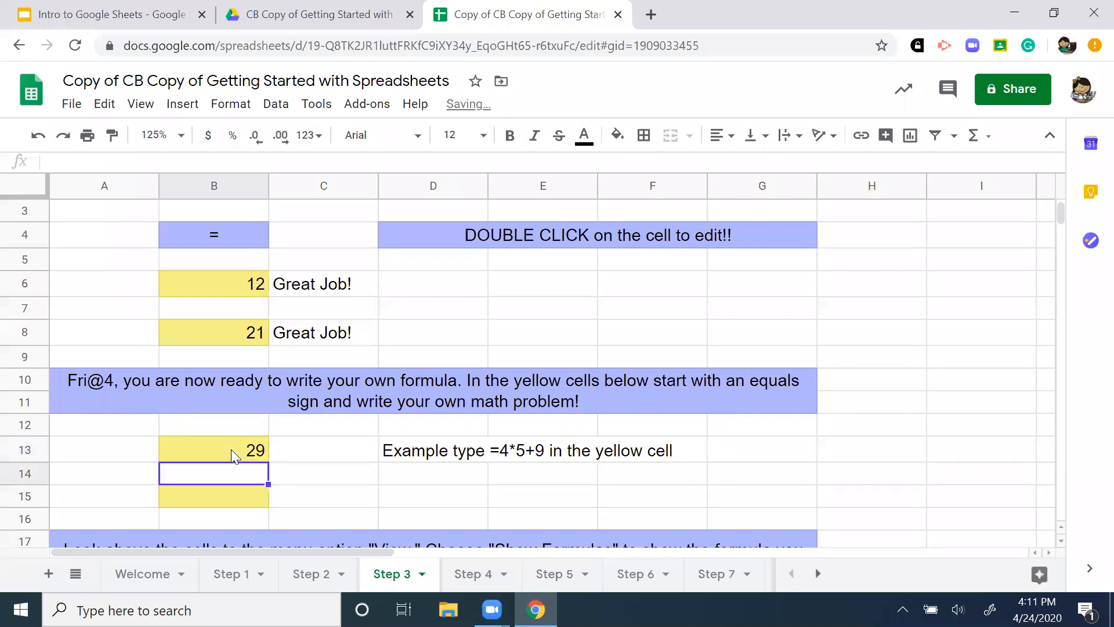
Write a second formula, =2+2, in the remaining empty yellow cell B15
key("Down")
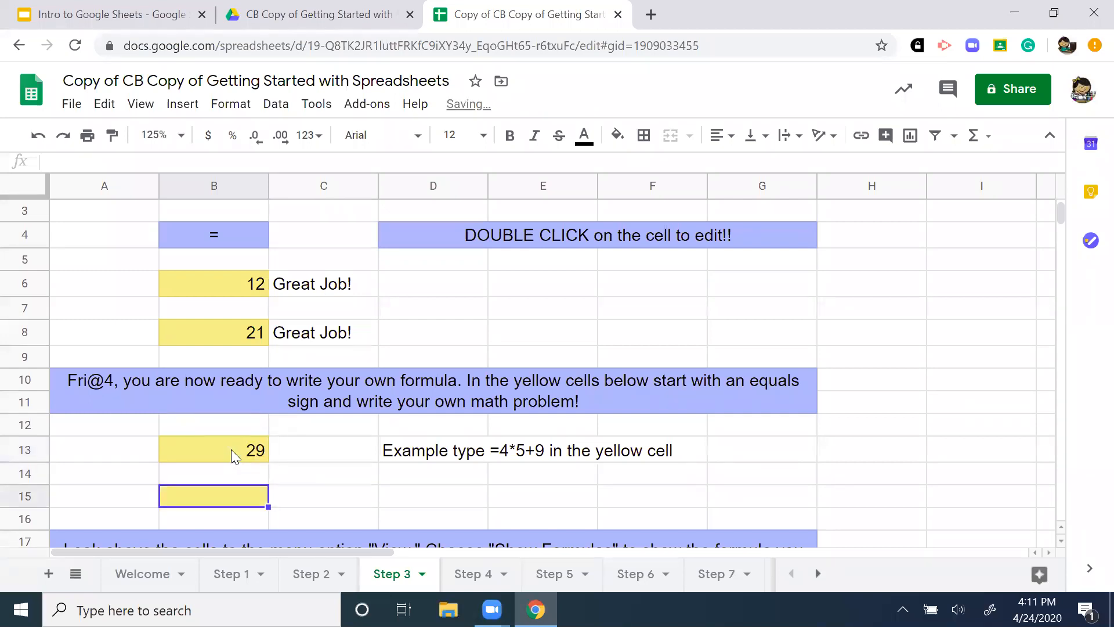
type("=2")
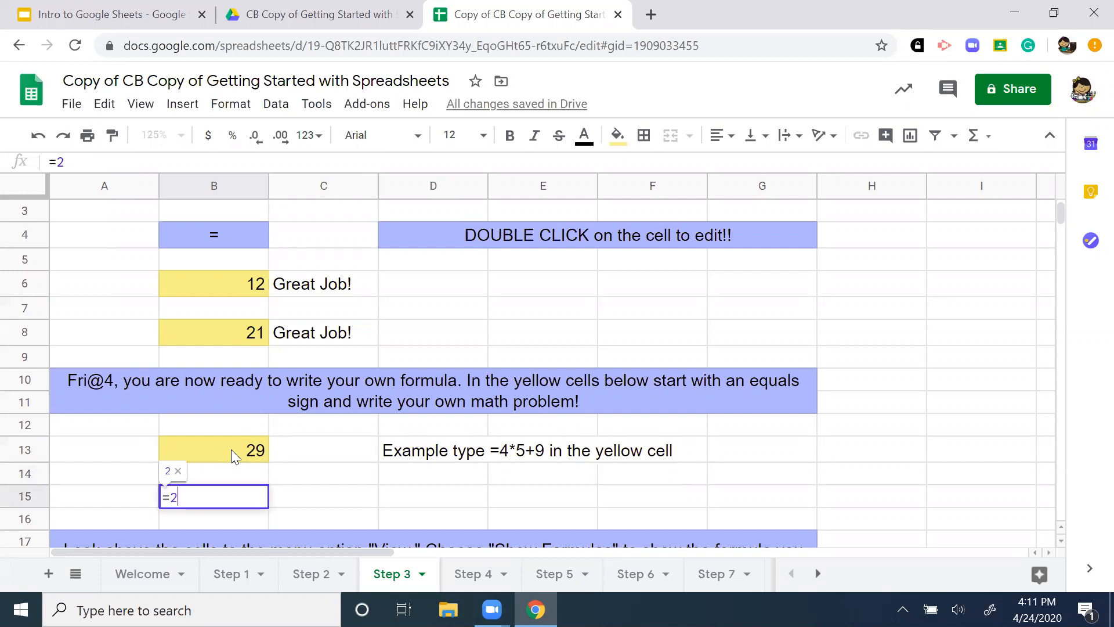
type("+2")
key("Return")
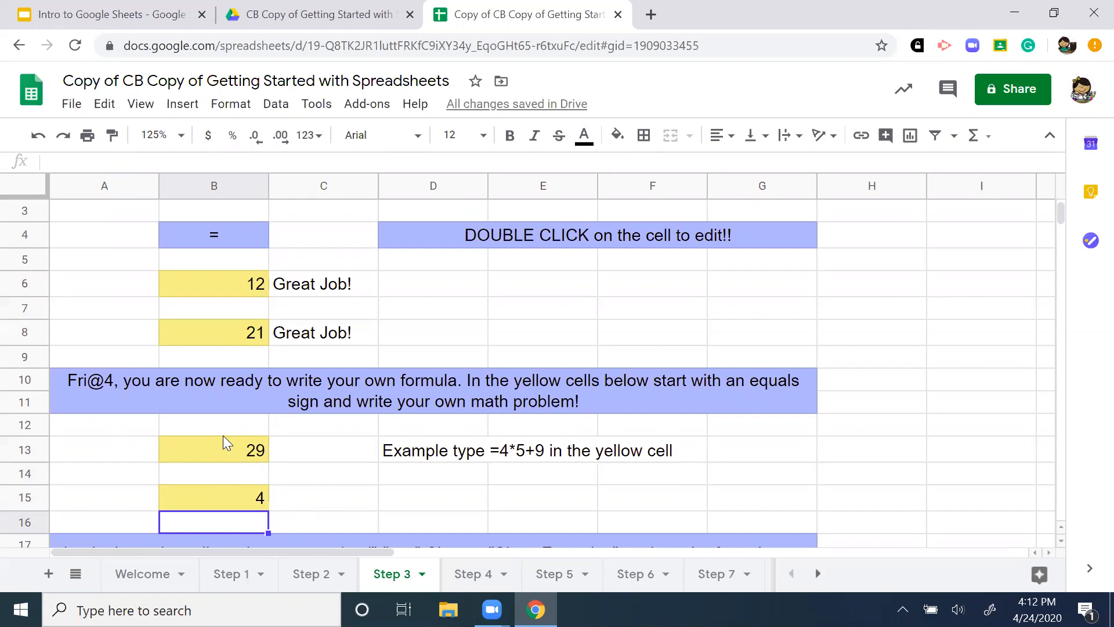
Show formulas instead of results on the Step 3 sheet and inspect the feedback formula in C6
scroll(219, 429, "down", 2)
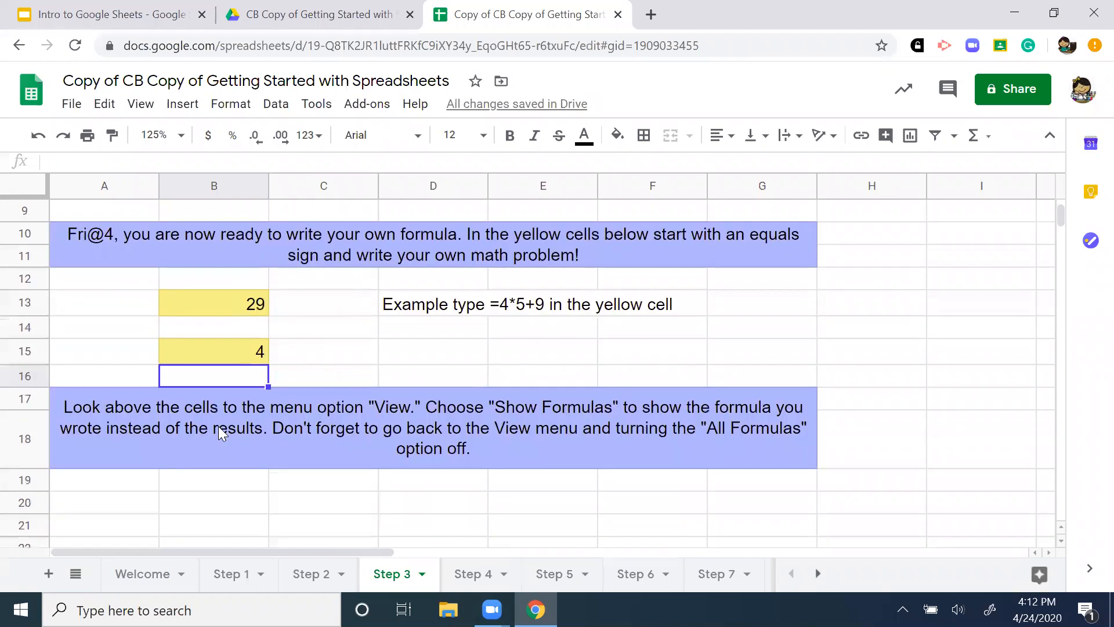
scroll(219, 433, "up", 1)
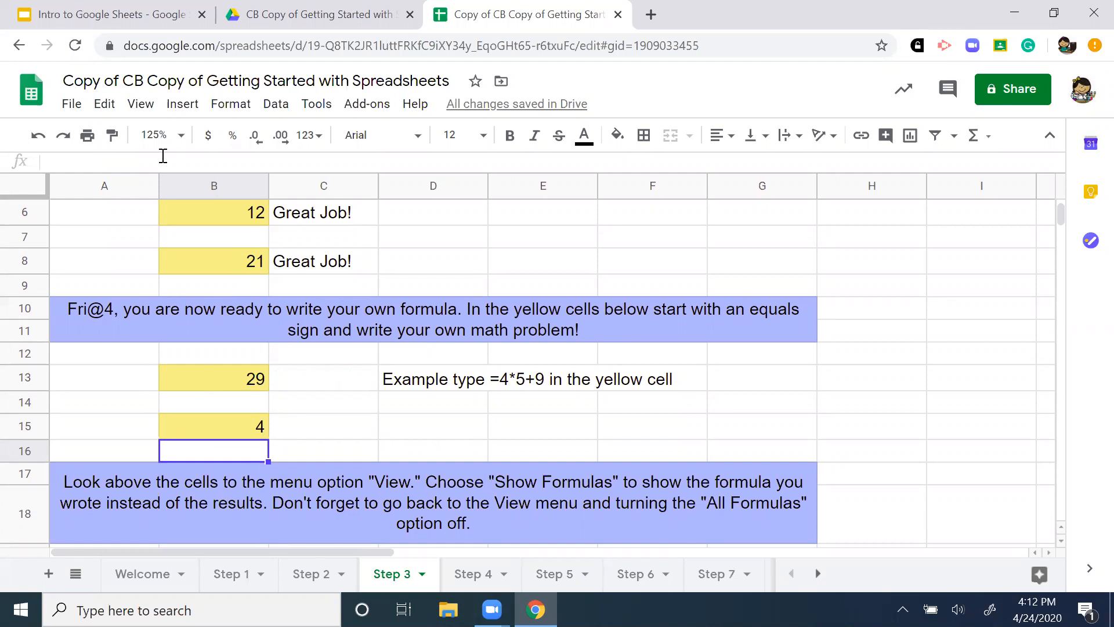
left_click(138, 108)
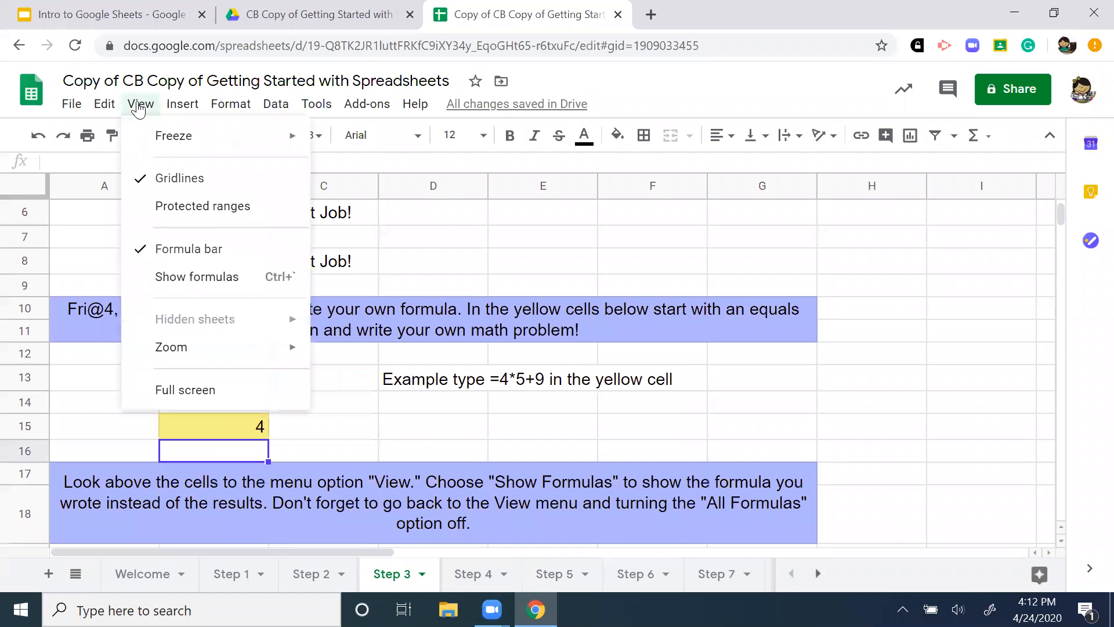
left_click(244, 282)
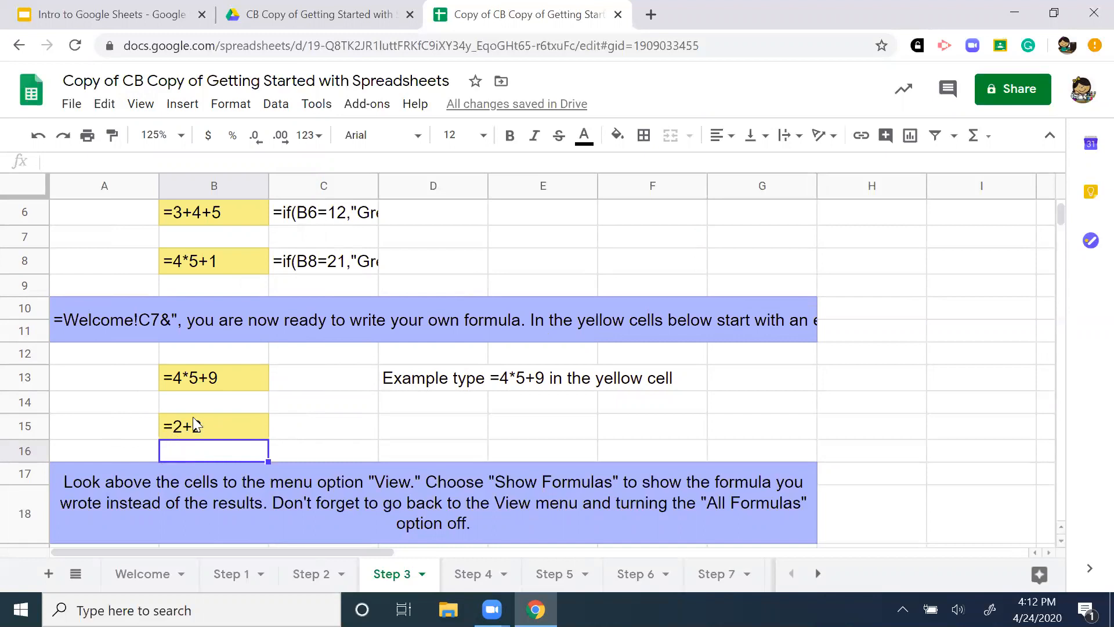
scroll(194, 423, "up", 1)
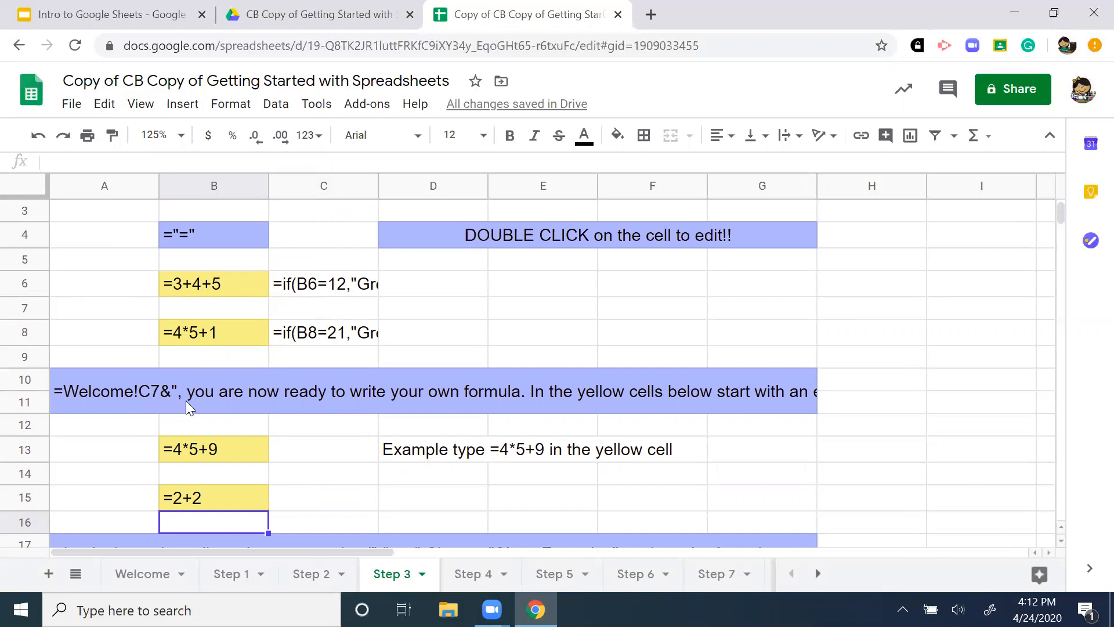
left_click(330, 291)
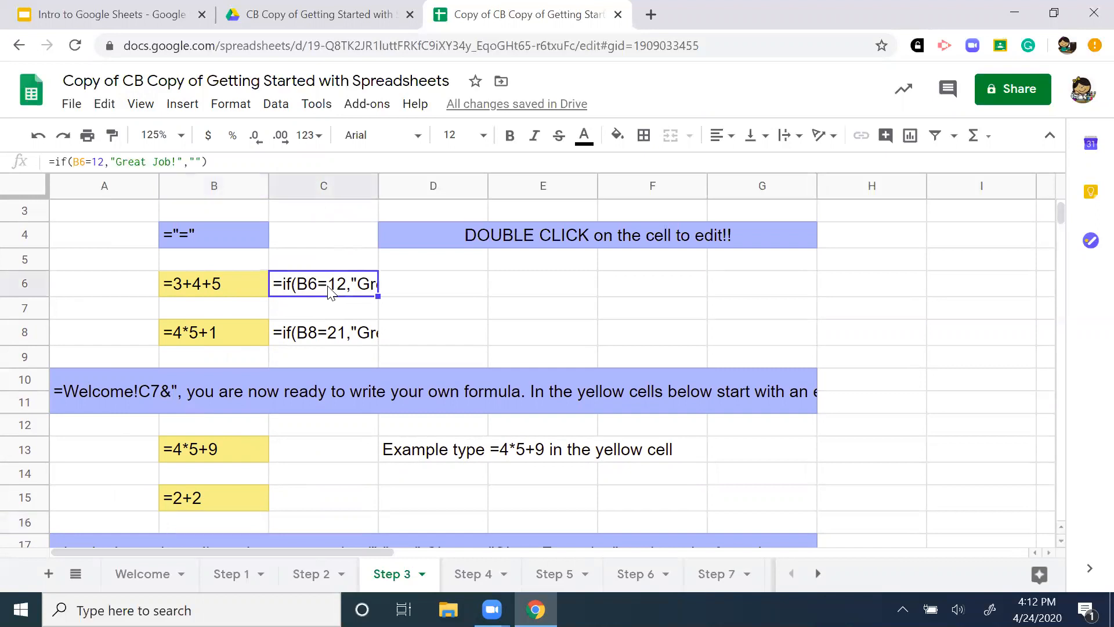
Turn off the Show formulas option so the Step 3 sheet displays results again
left_click(141, 104)
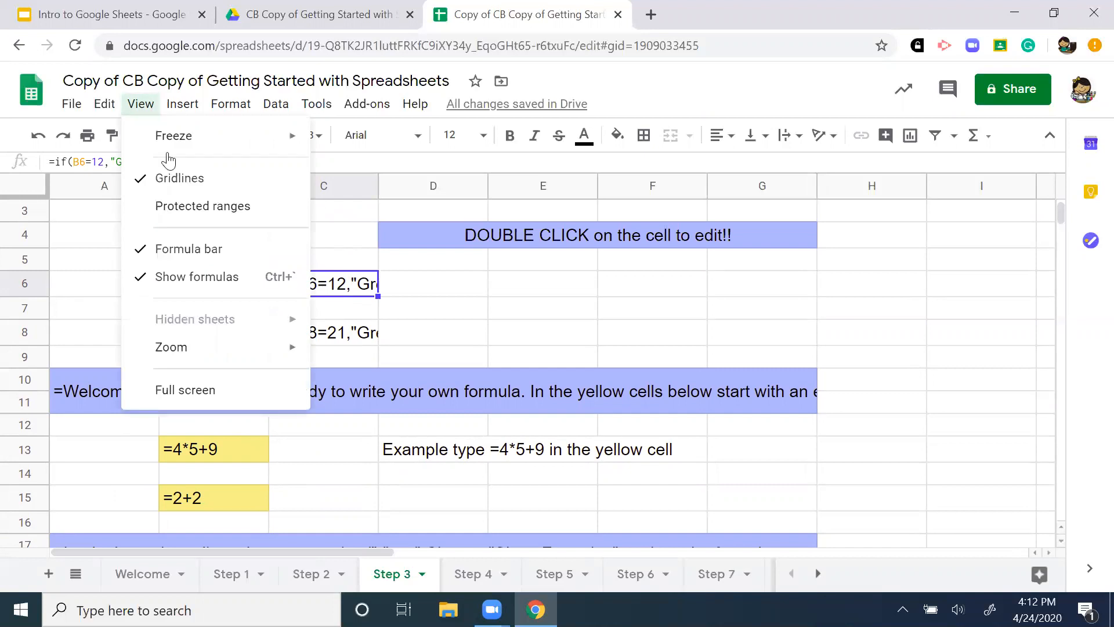
left_click(192, 279)
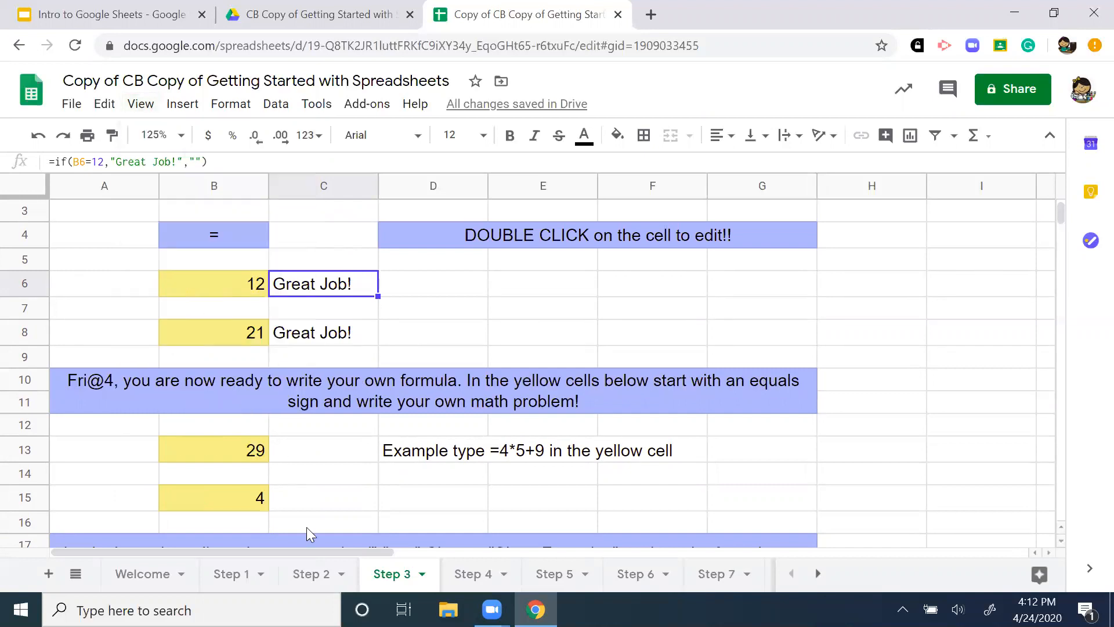
left_click(362, 509)
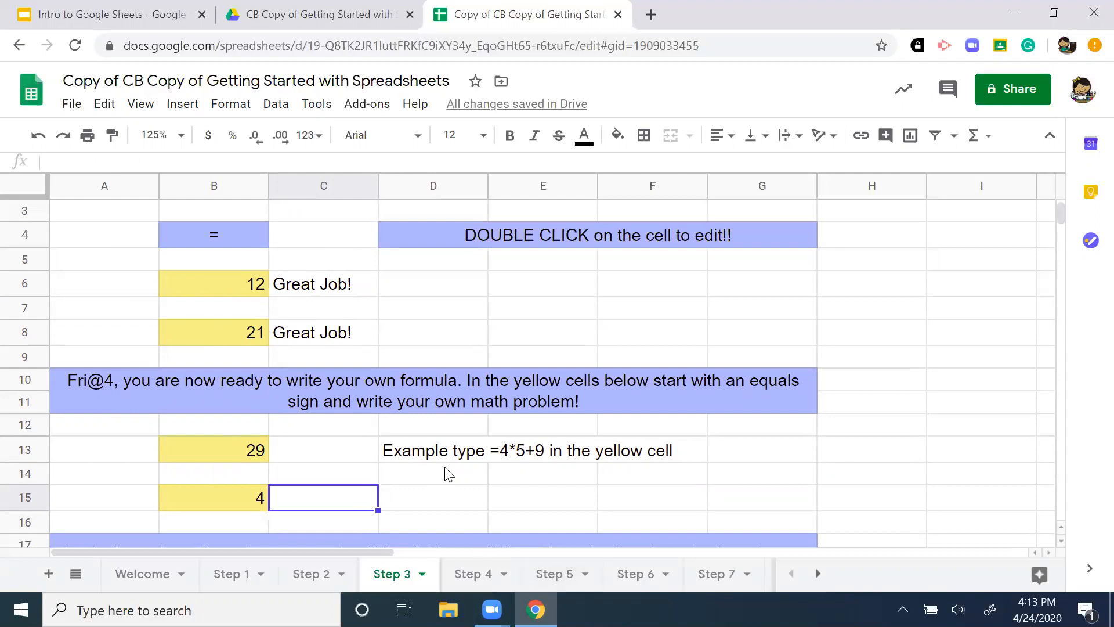
Open the Step 4 cell-referencing sheet and compare the expression in B8 with the cells it references in row 4
scroll(447, 472, "down", 2)
left_click(479, 573)
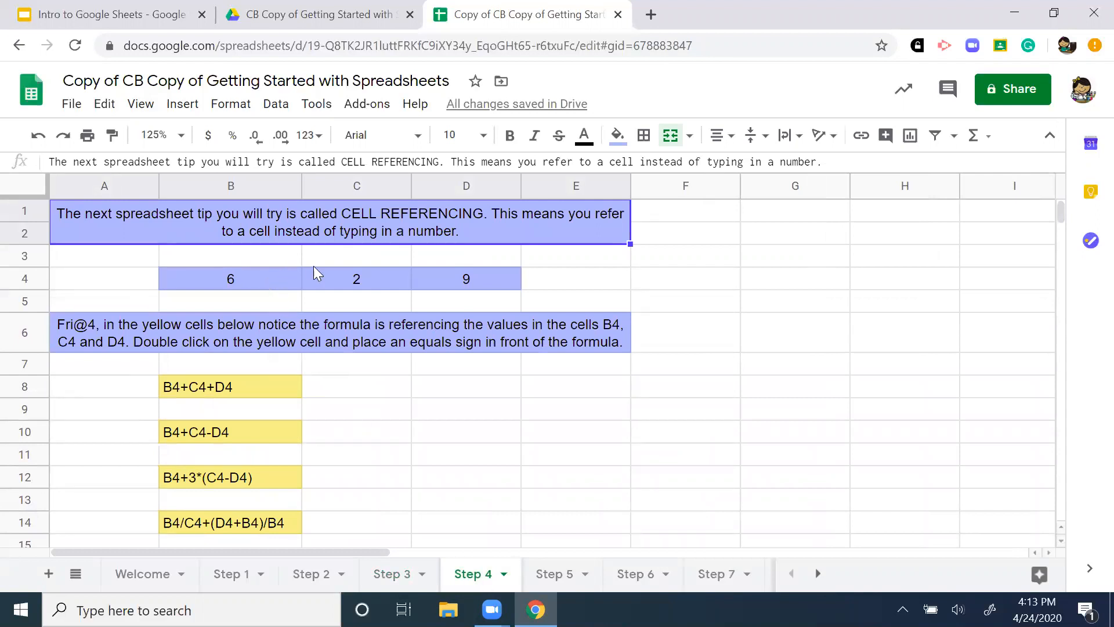
left_click(171, 396)
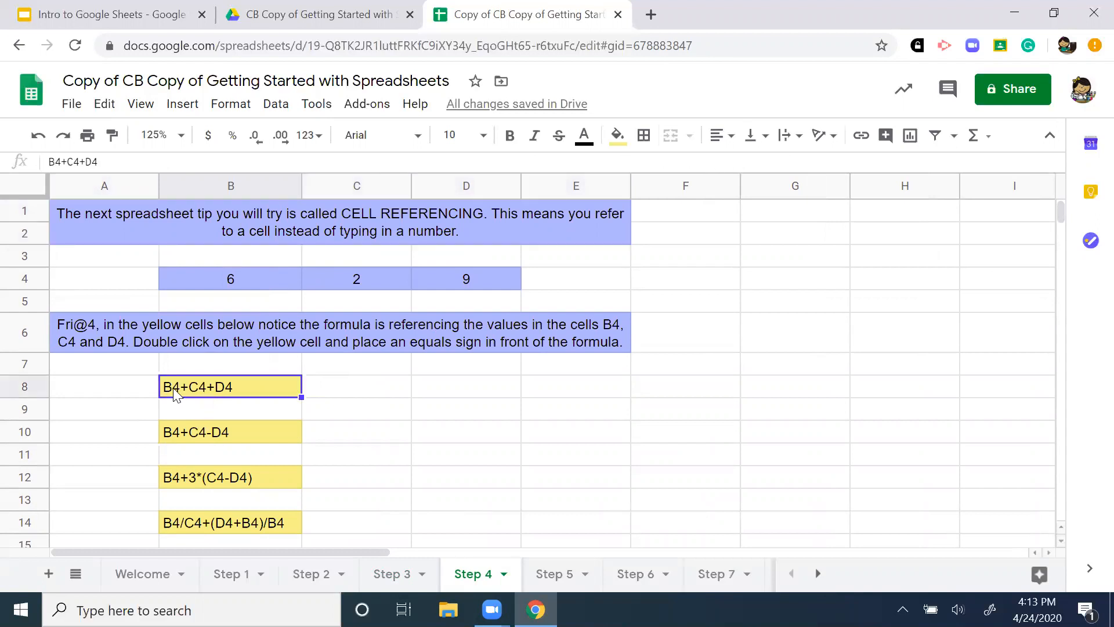
left_click(235, 274)
left_click(367, 264)
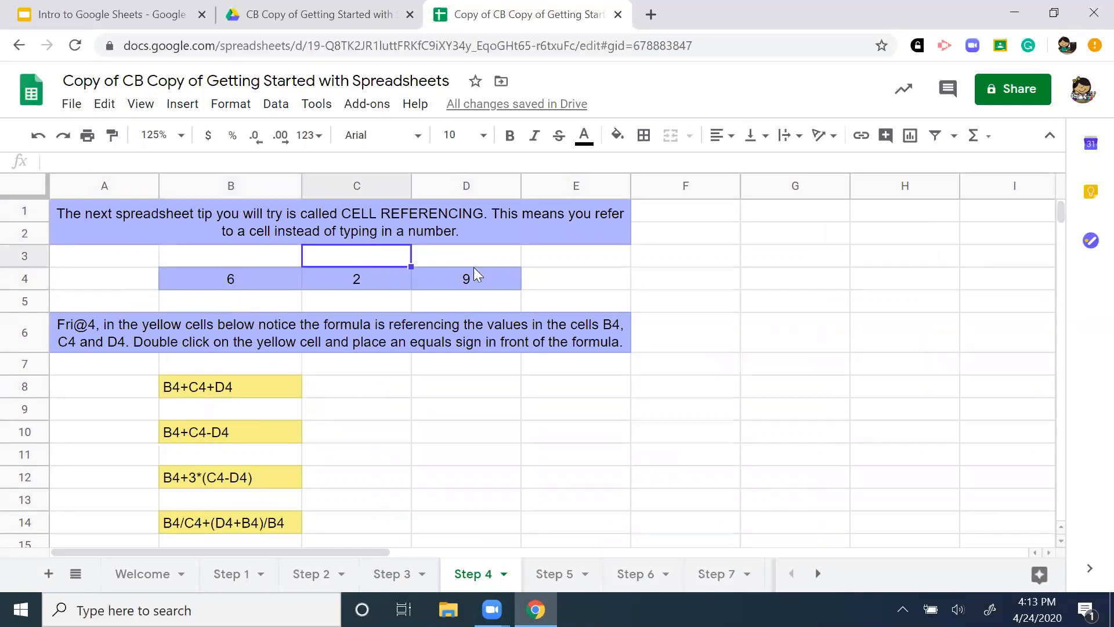
left_click(479, 279)
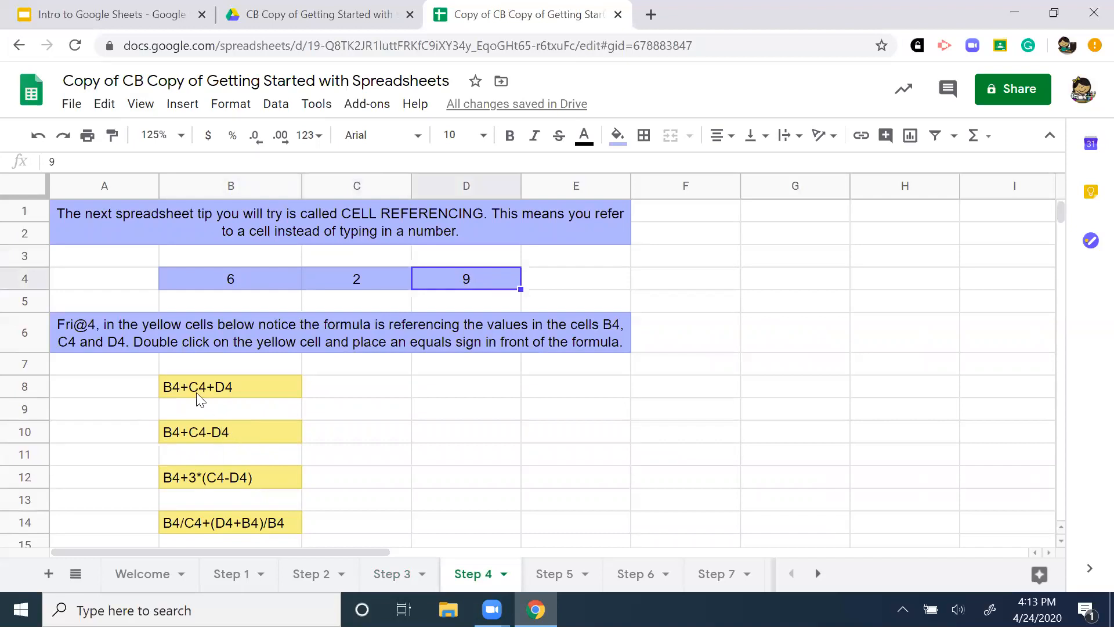
Turn the expression in yellow cell B8 of the Step 4 sheet into the formula =B4+C4+D4
left_click(230, 386)
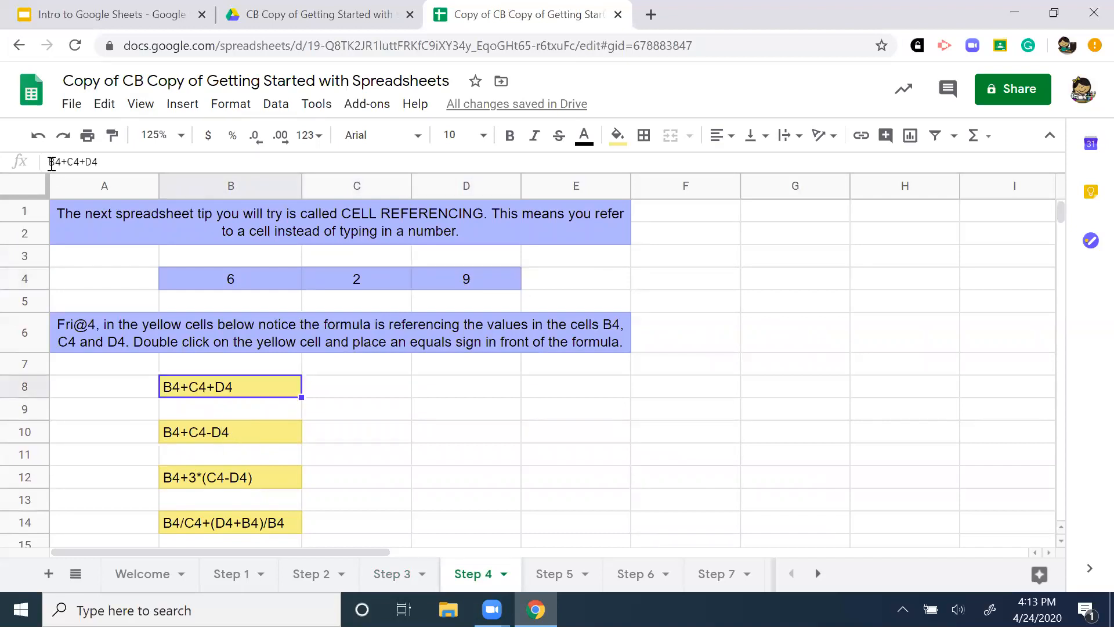
left_click(49, 163)
type("=")
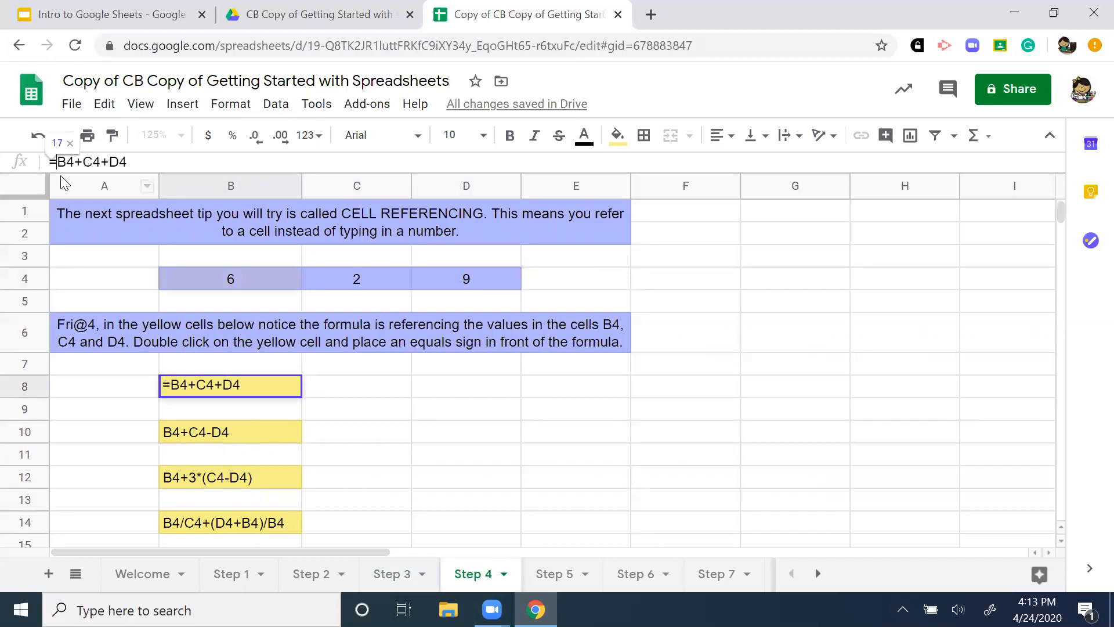
key("Return")
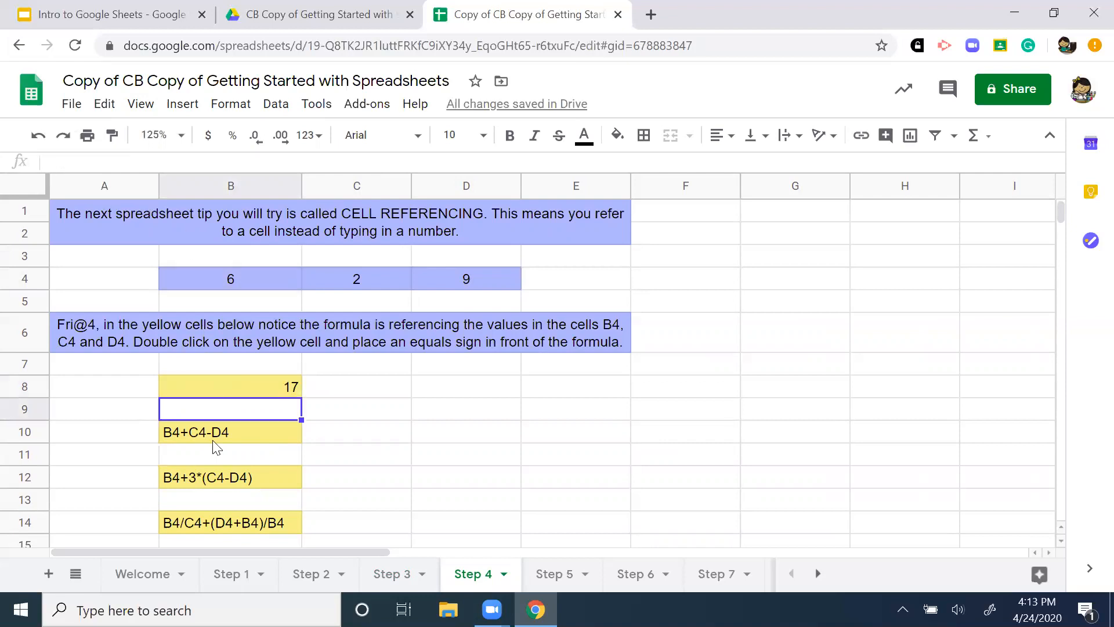
Turn the expression in yellow cell B10 into the formula =B4+C4-D4
left_click(219, 434)
left_click(53, 162)
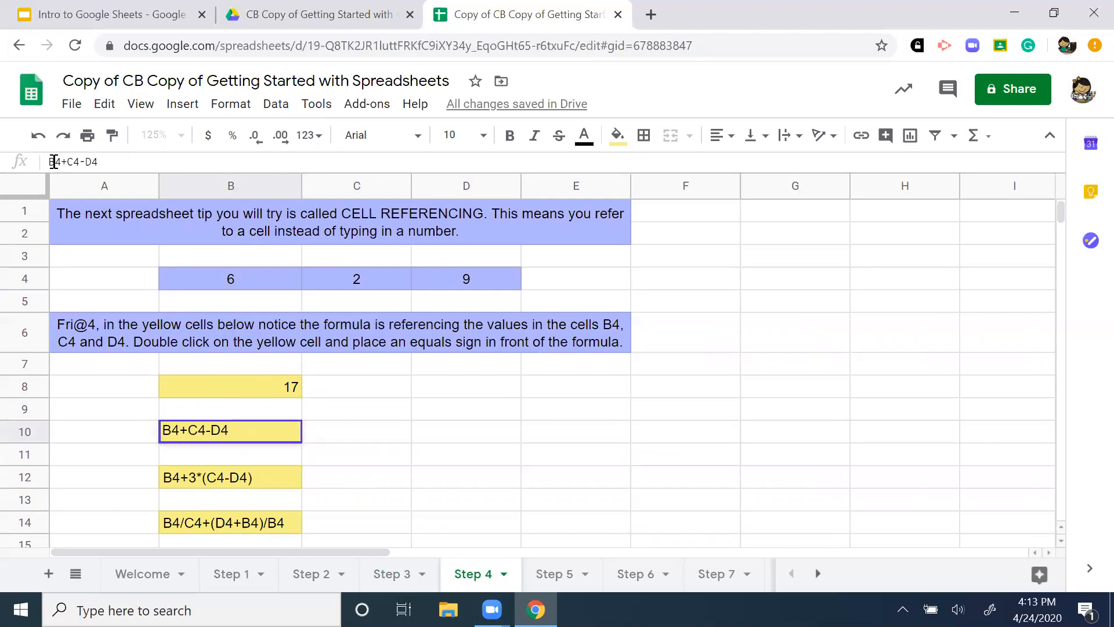
type("=")
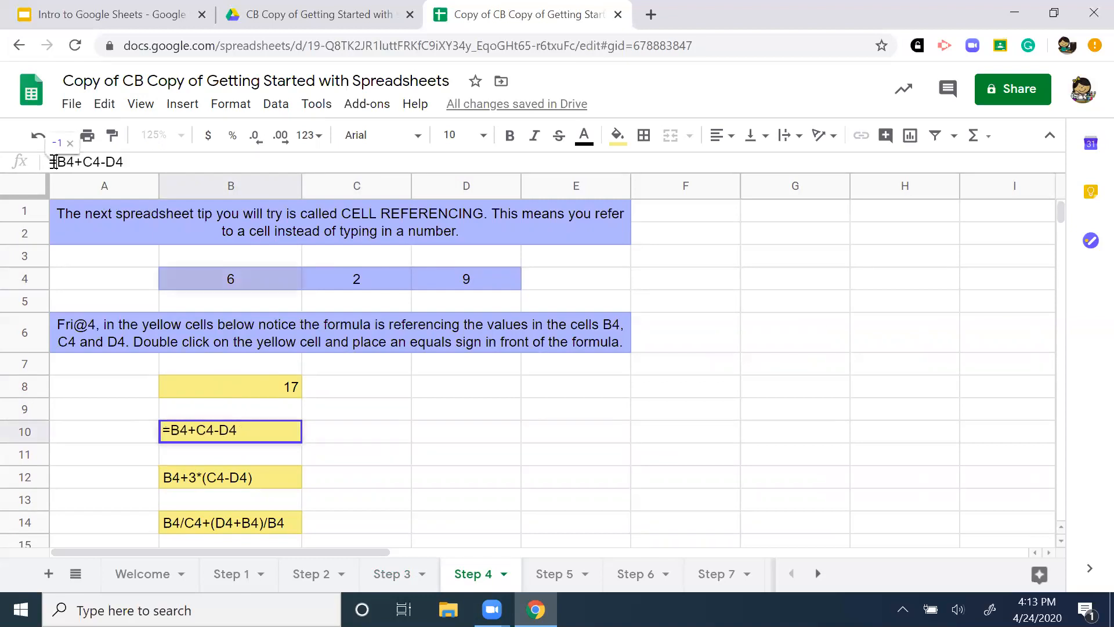
key("Return")
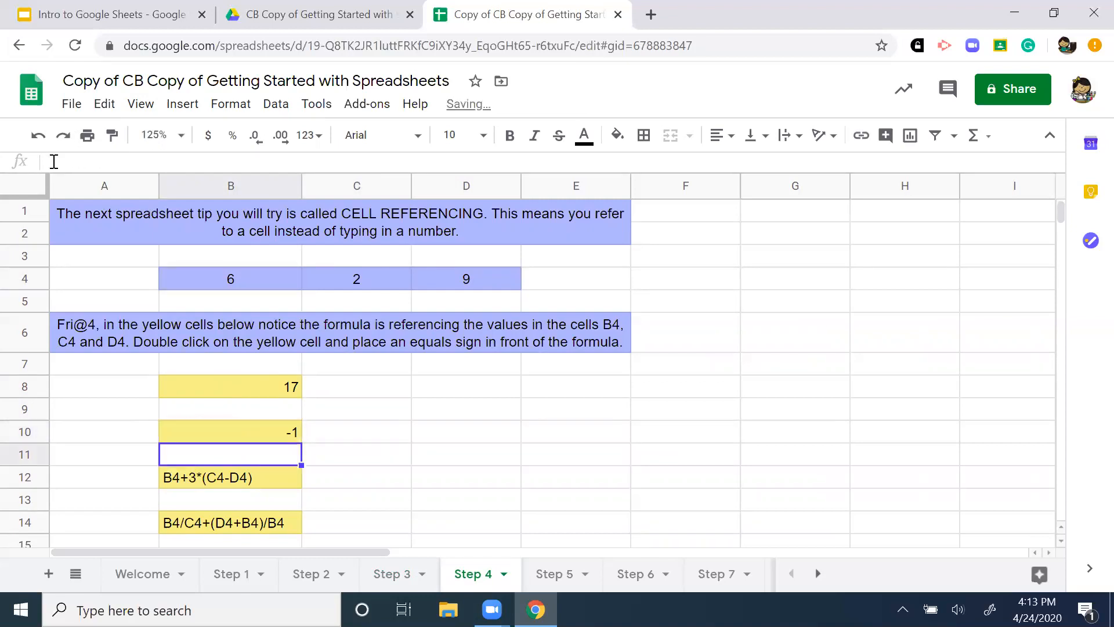
Turn the expression in yellow cell B12 into the formula =B4+3*(C4-D4)
left_click(219, 479)
left_click(51, 162)
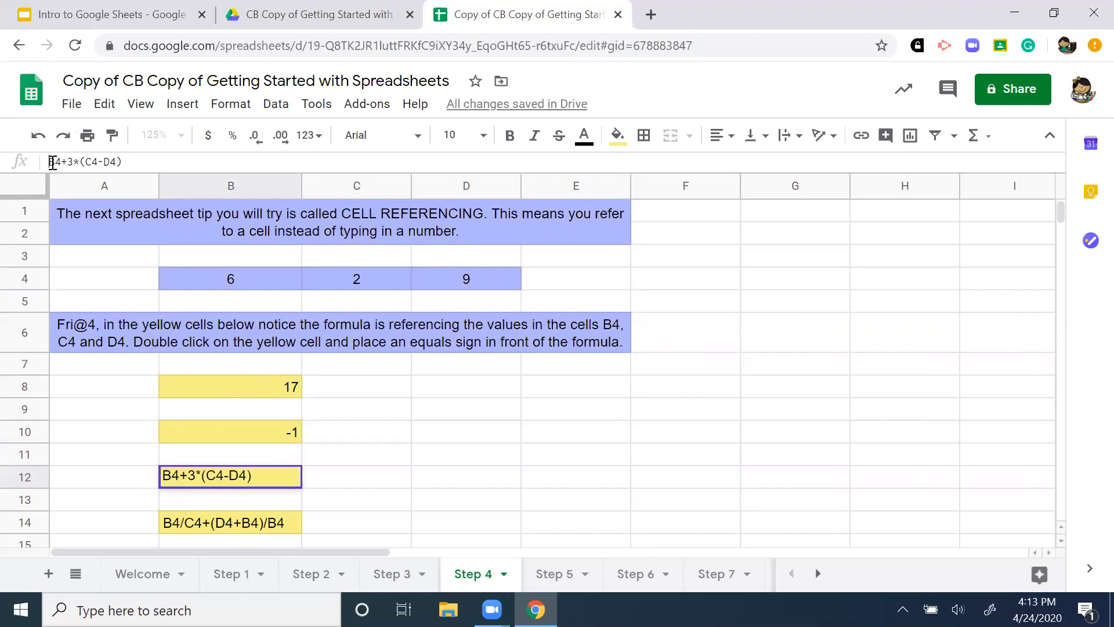
type("=")
key("Return")
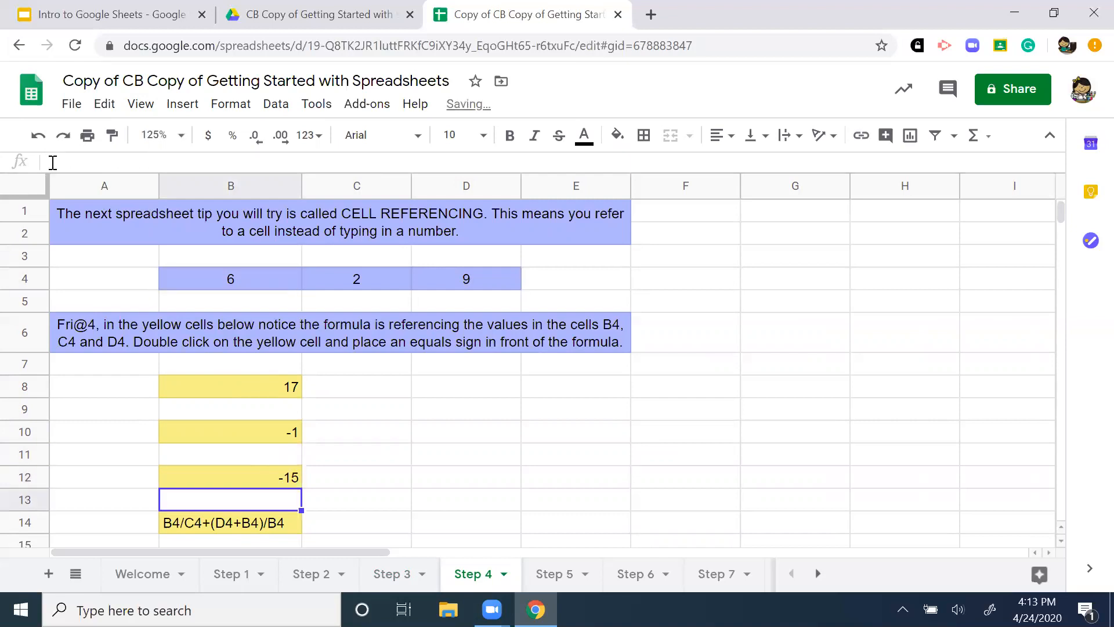
Turn the expression in yellow cell B14 into the formula =B4/C4+(D4+B4)/B4
left_click(187, 523)
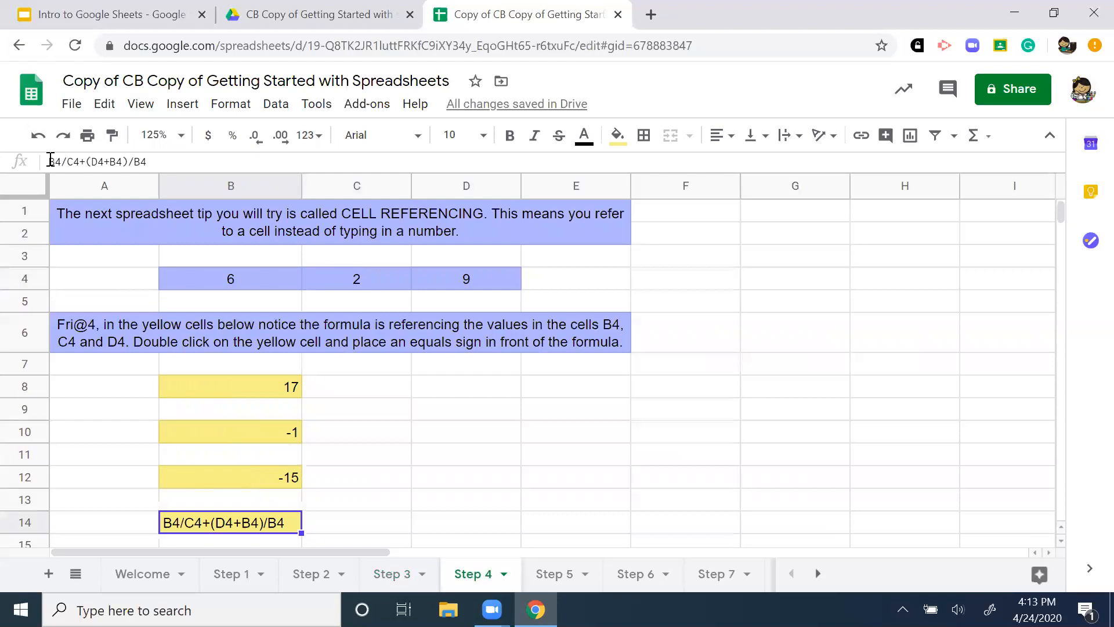
left_click(52, 162)
type("=")
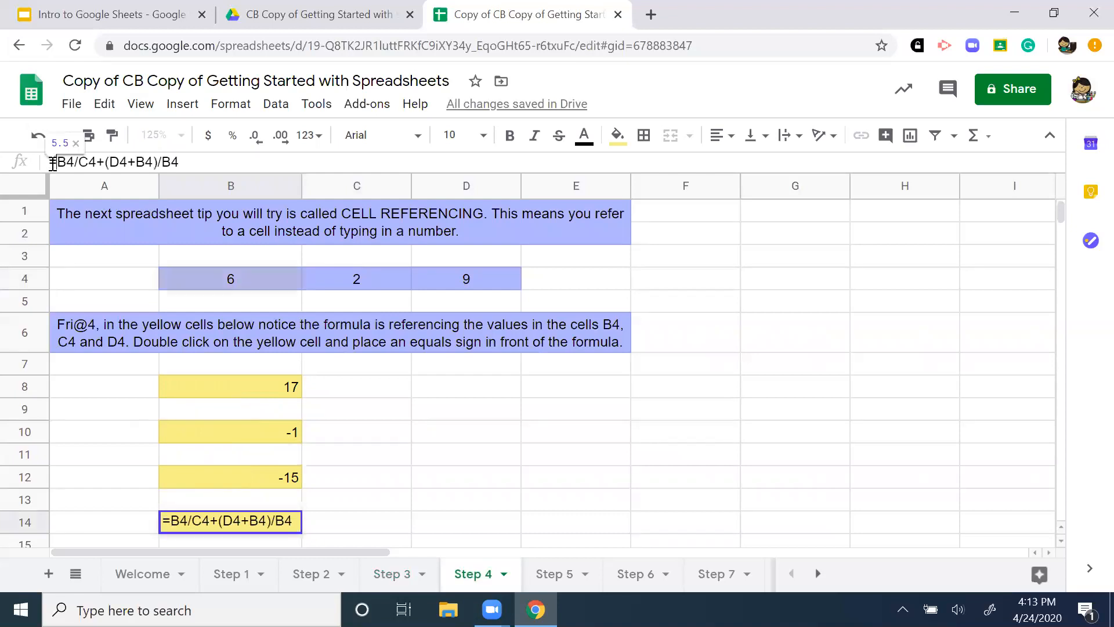
key("Return")
left_click(440, 409)
Change the referenced value in cell B4 of the Step 4 sheet to 4 so the formulas recalculate
scroll(412, 417, "down", 3)
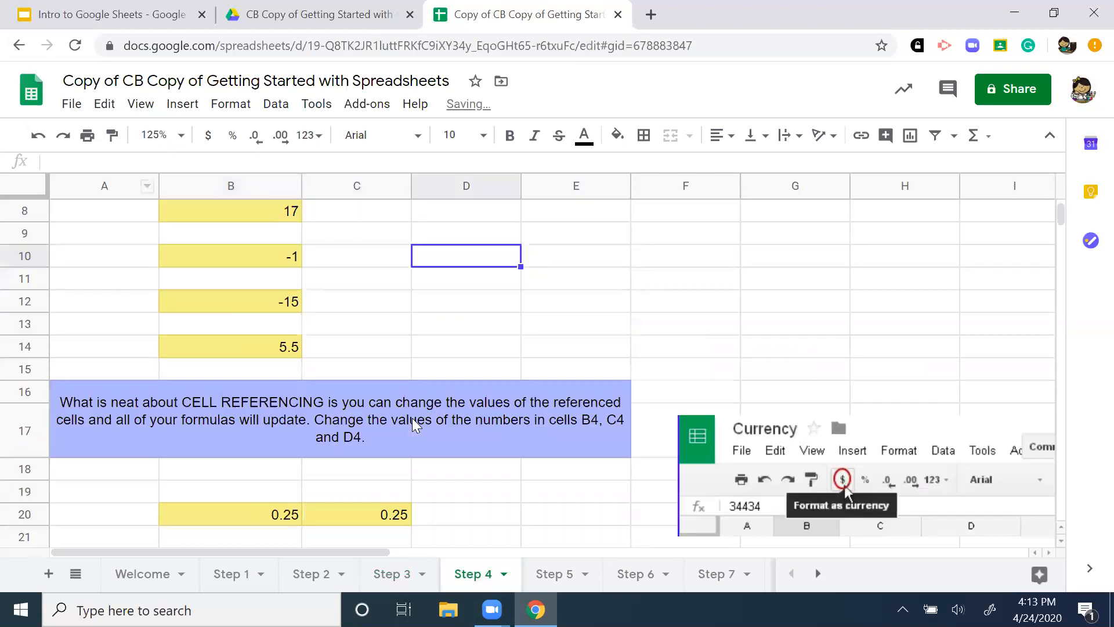
scroll(412, 418, "up", 1)
scroll(412, 417, "up", 1)
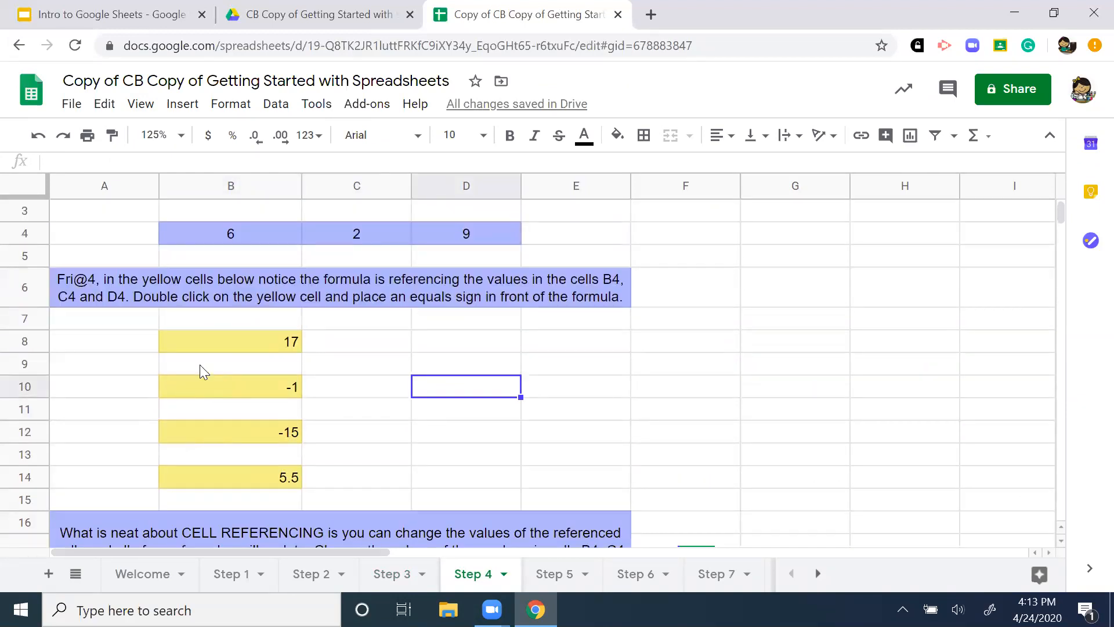
left_click(256, 234)
type("4")
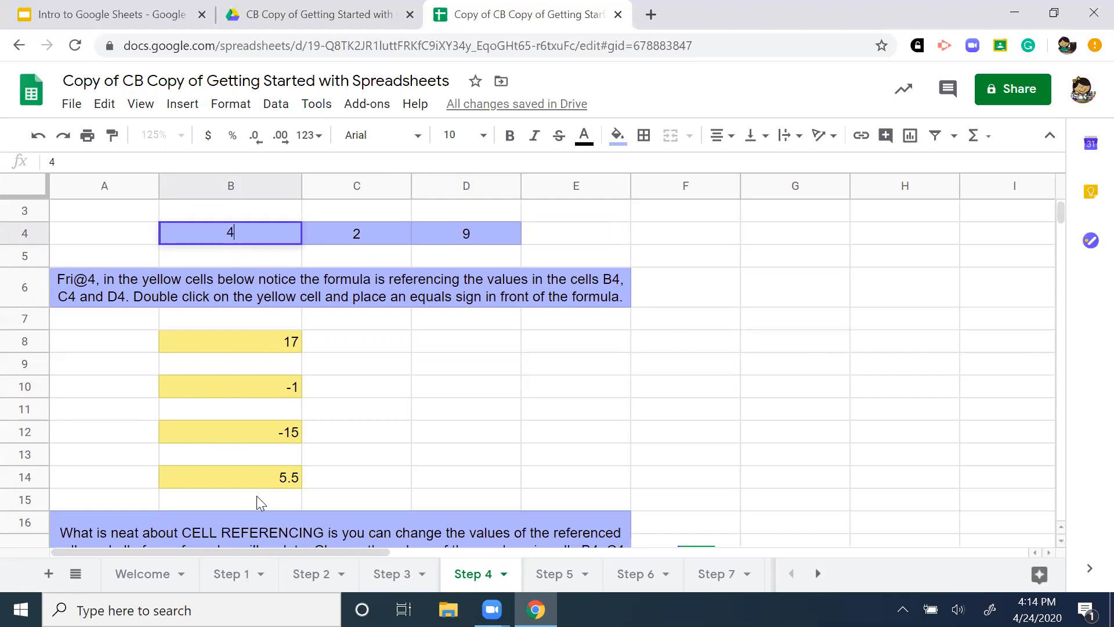
key("Return")
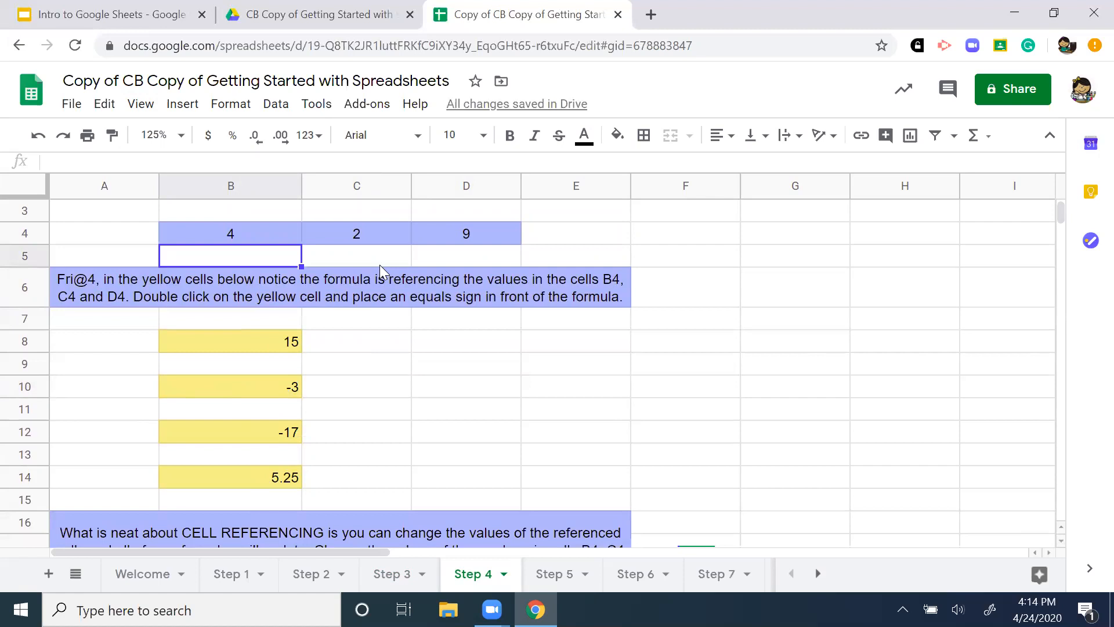
Format the 0.25 in cell B20 as a percentage and the 0.25 in C20 as currency
scroll(358, 332, "down", 1)
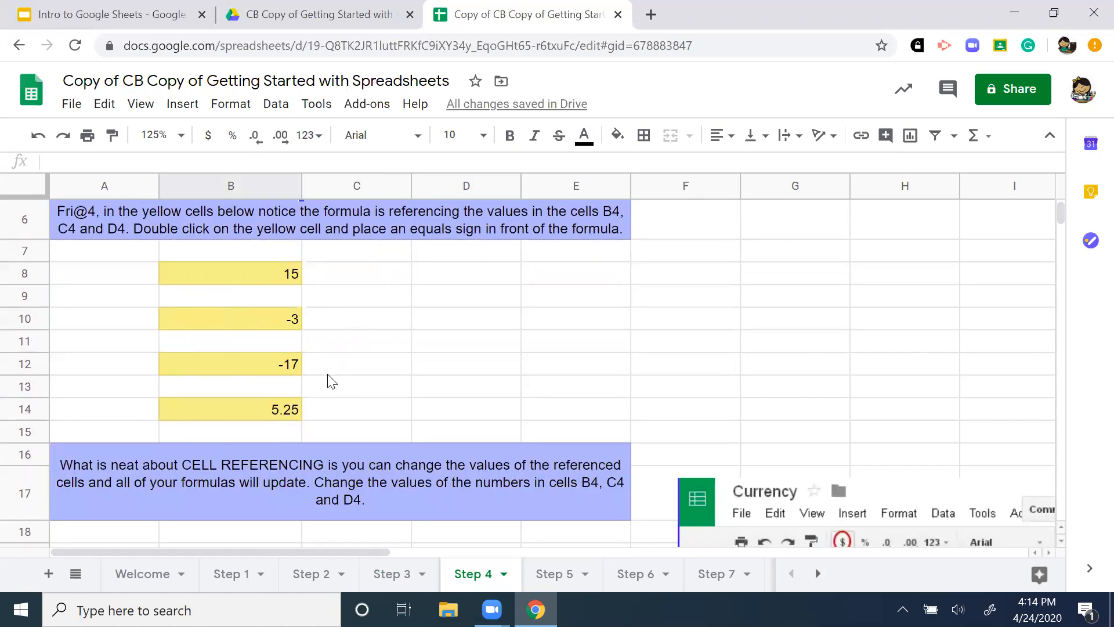
scroll(330, 381, "down", 1)
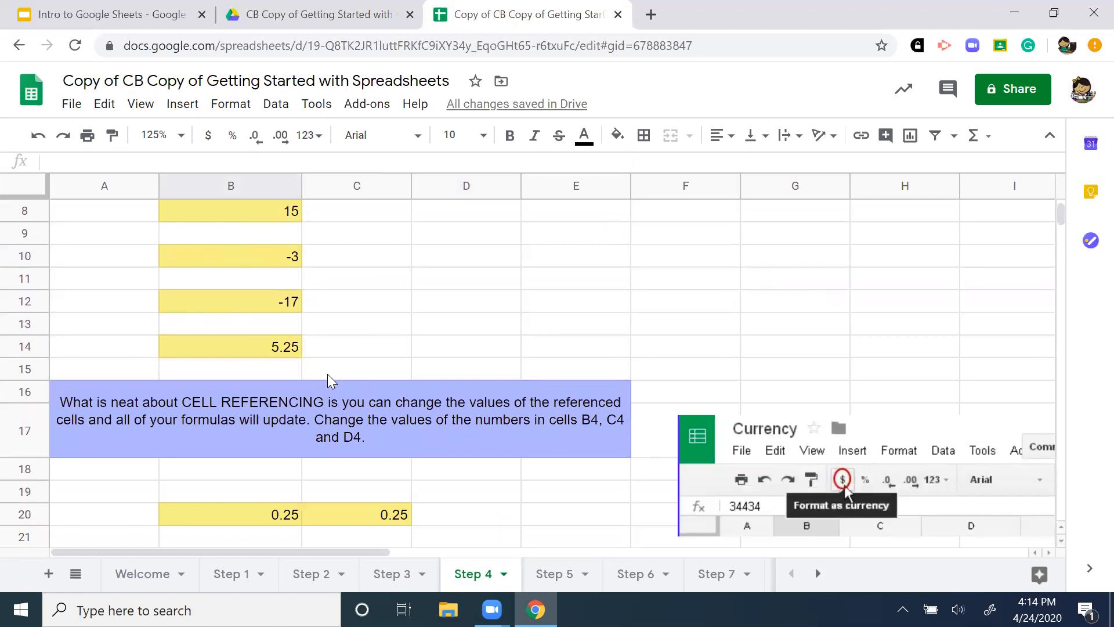
scroll(314, 408, "down", 1)
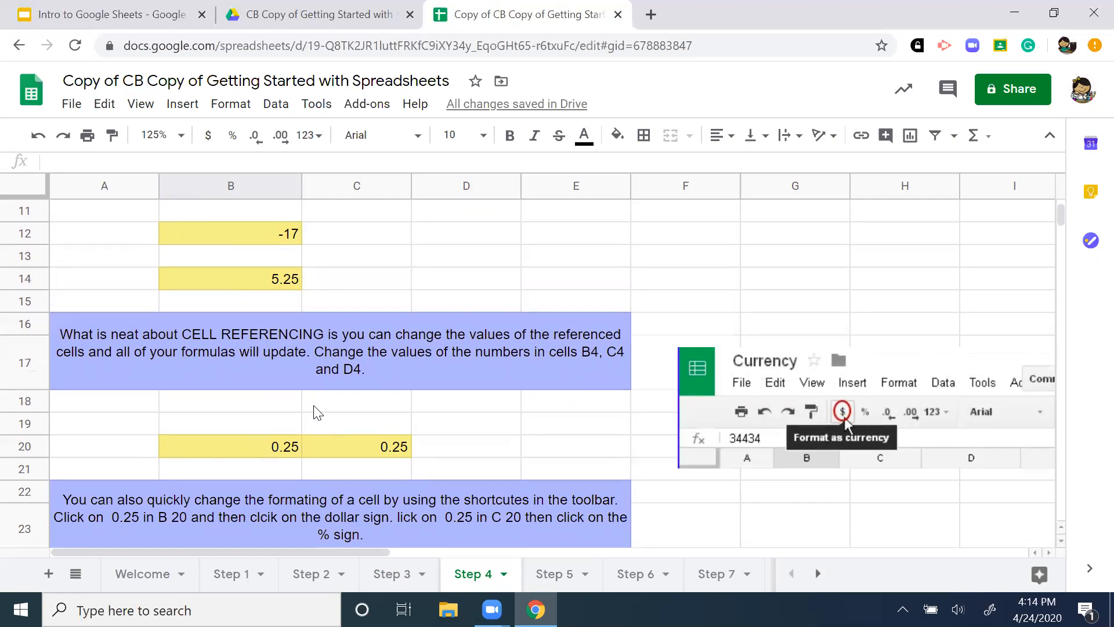
left_click(281, 453)
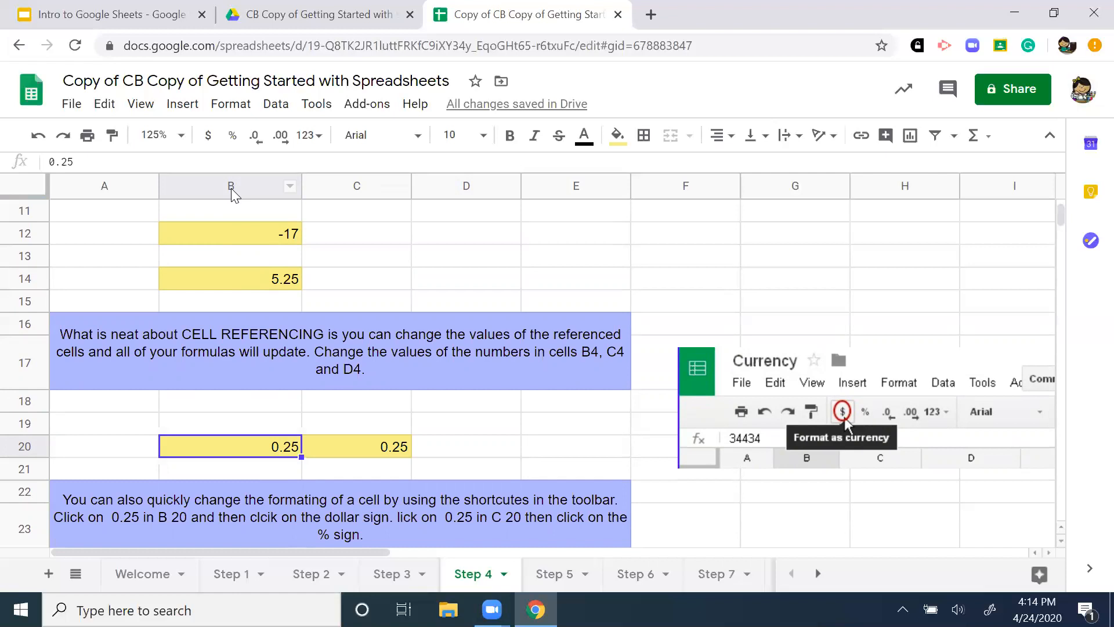
left_click(231, 147)
left_click(369, 452)
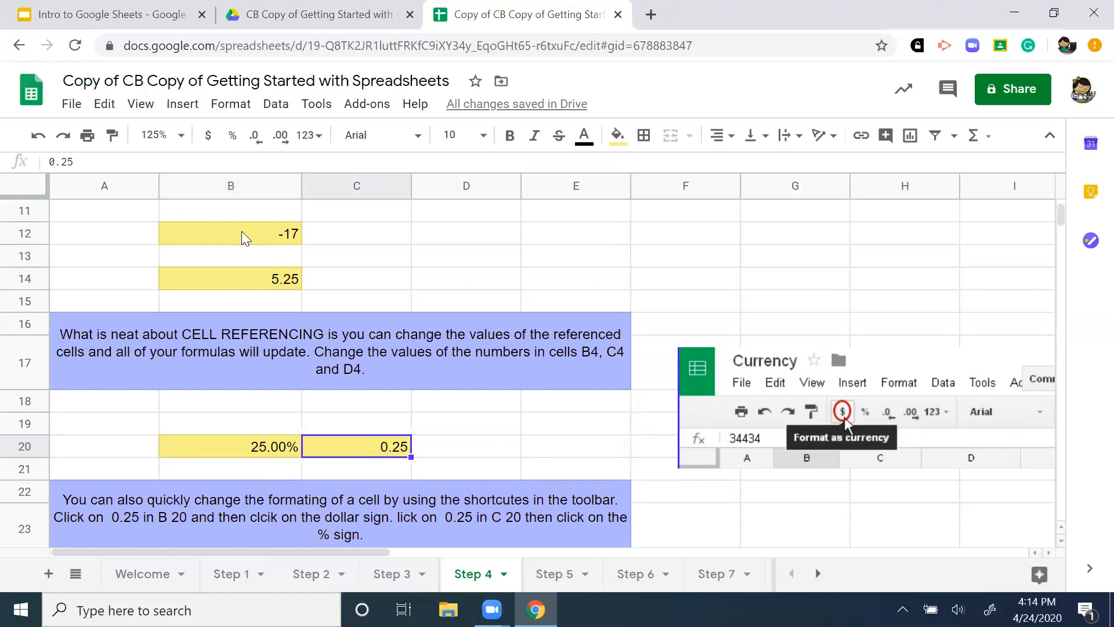
left_click(208, 139)
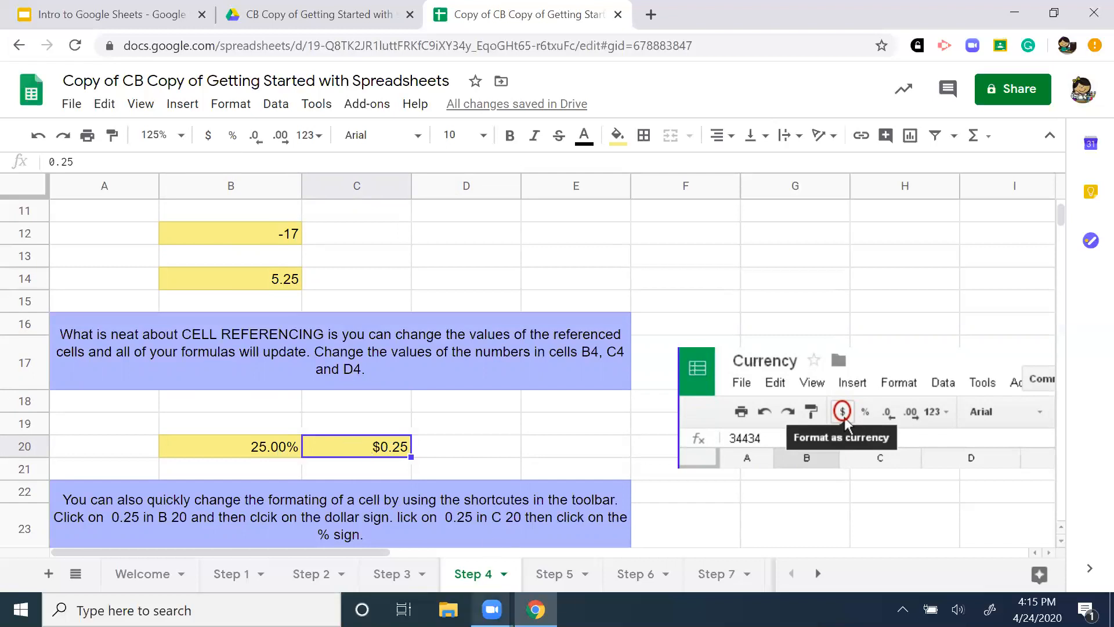
Open the Step 5 sheet and merge the yellow cells B5:D17 into a single cell
left_click(555, 568)
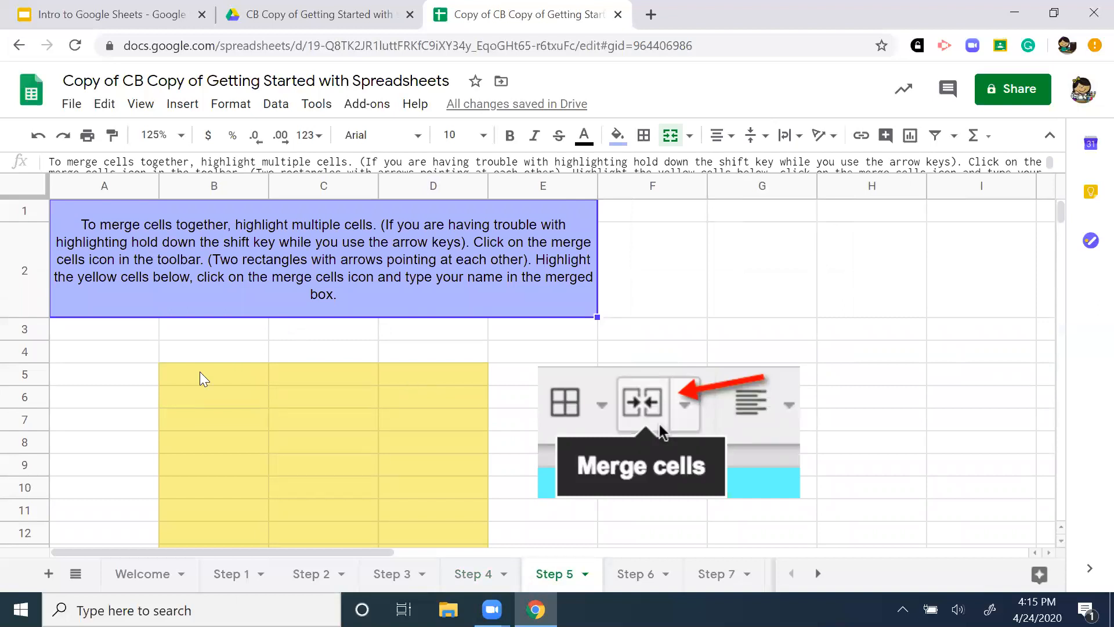
scroll(200, 372, "down", 3)
scroll(199, 371, "up", 3)
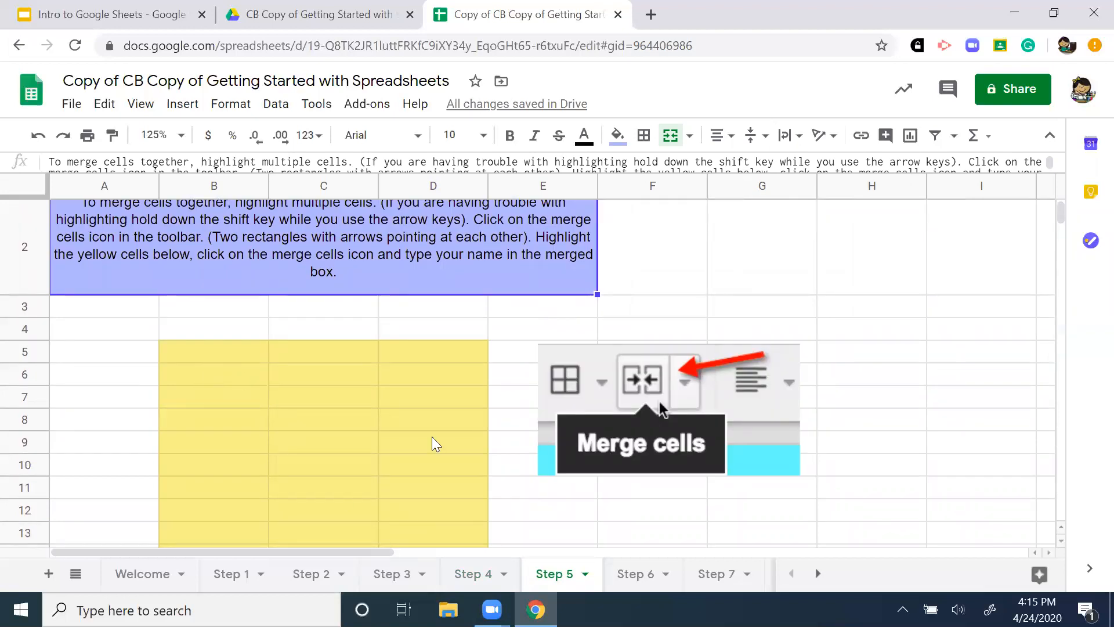
left_click(222, 353)
left_click_drag(220, 350, 390, 425)
scroll(398, 472, "down", 3)
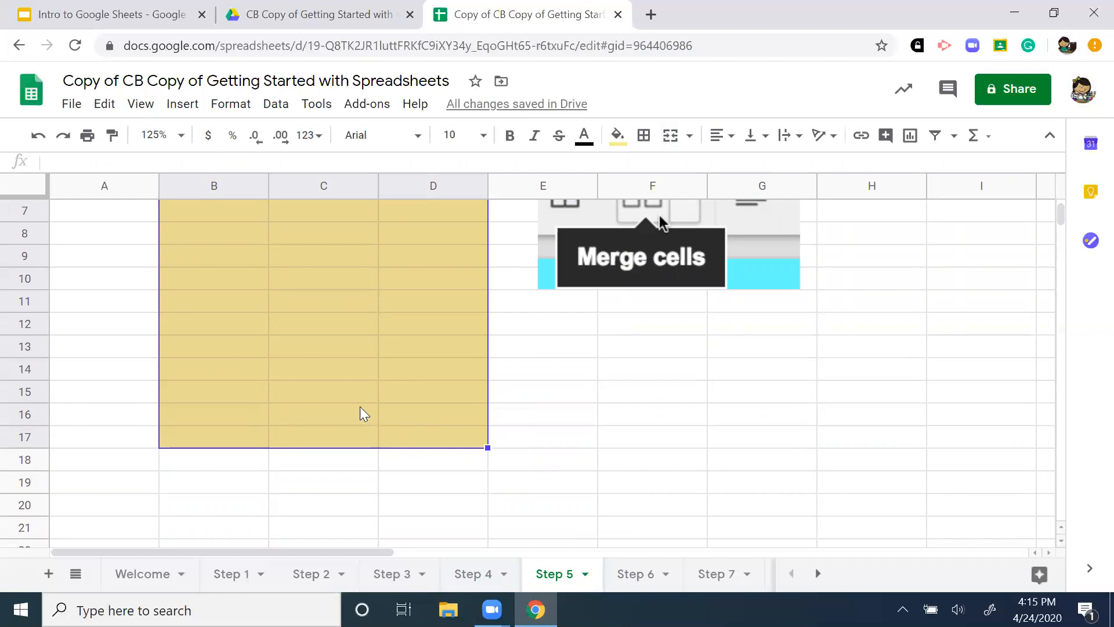
scroll(357, 402, "up", 1)
scroll(355, 397, "up", 2)
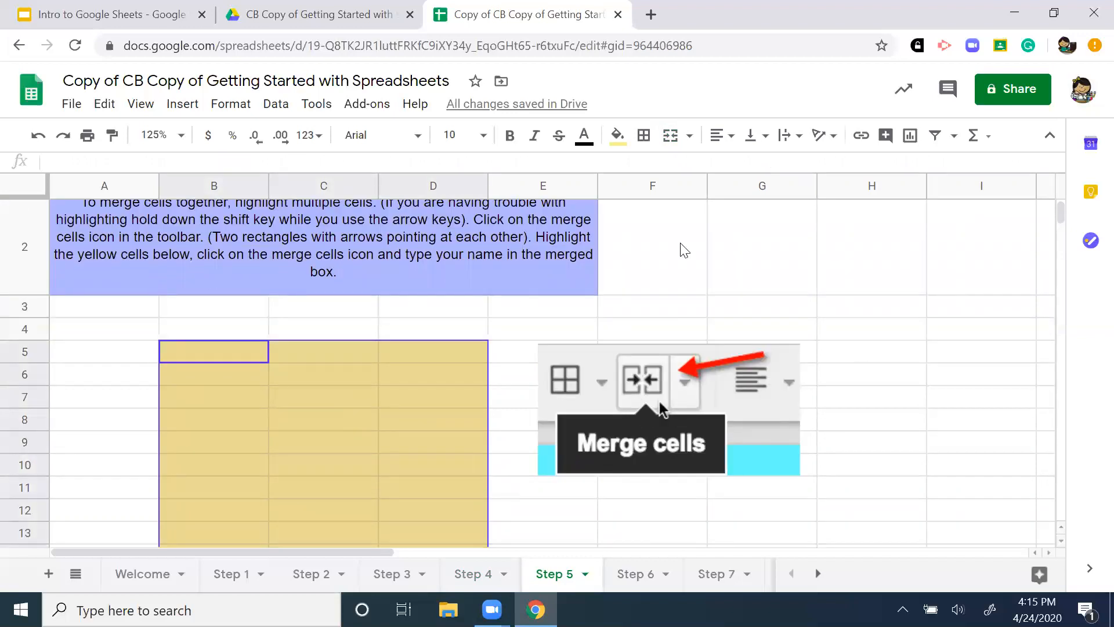
left_click(671, 141)
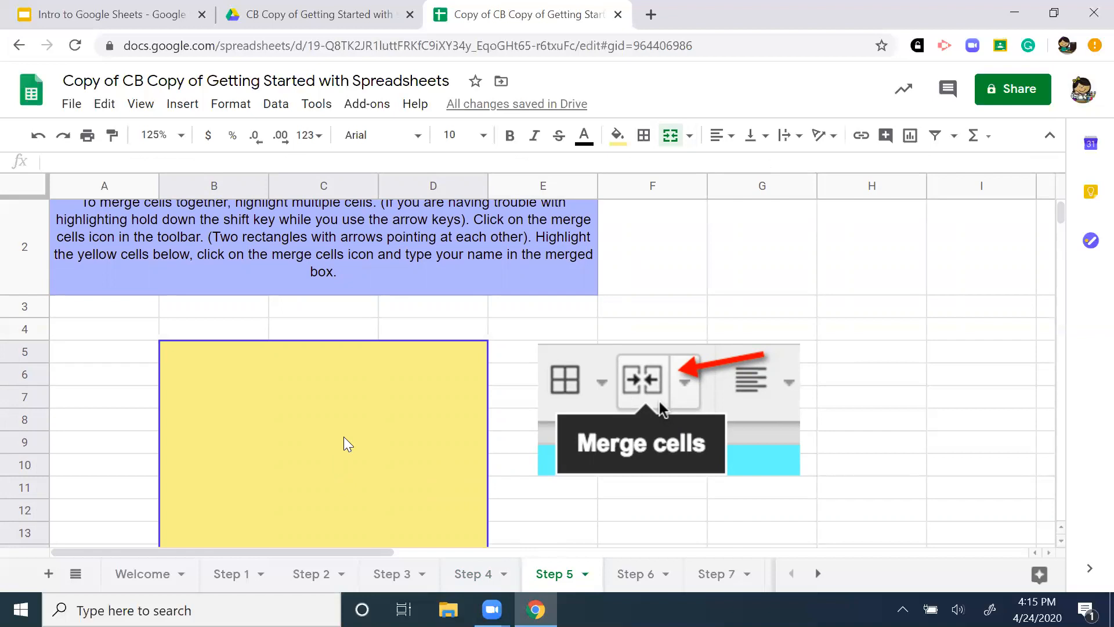
Unmerge the yellow block on the Step 5 sheet back into the individual cells B5:D17
scroll(361, 402, "down", 3)
left_click(663, 388)
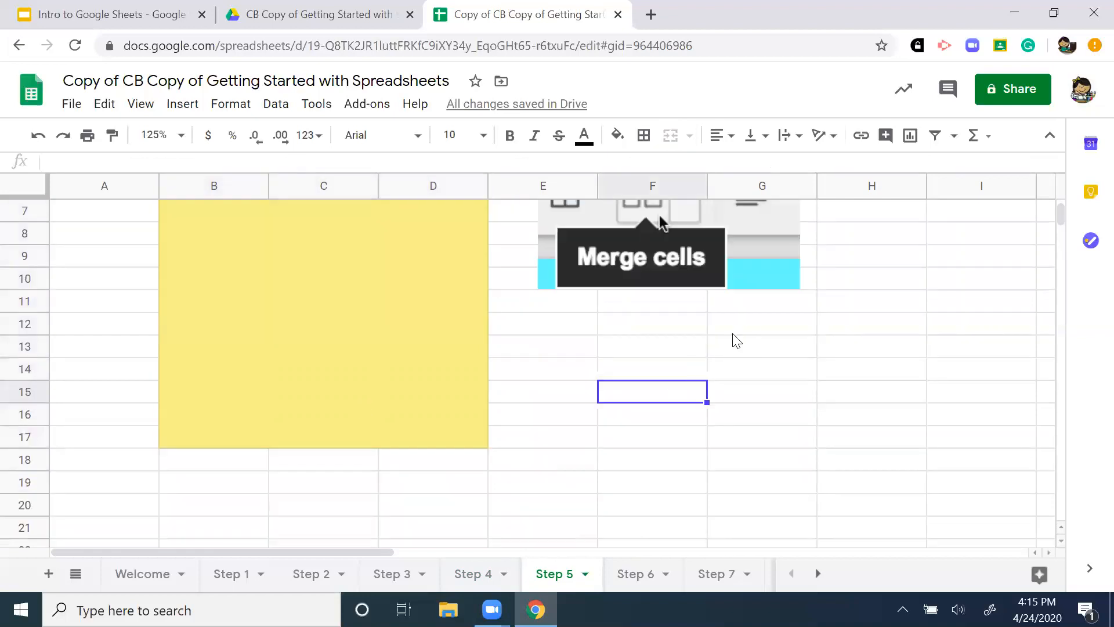
left_click(387, 329)
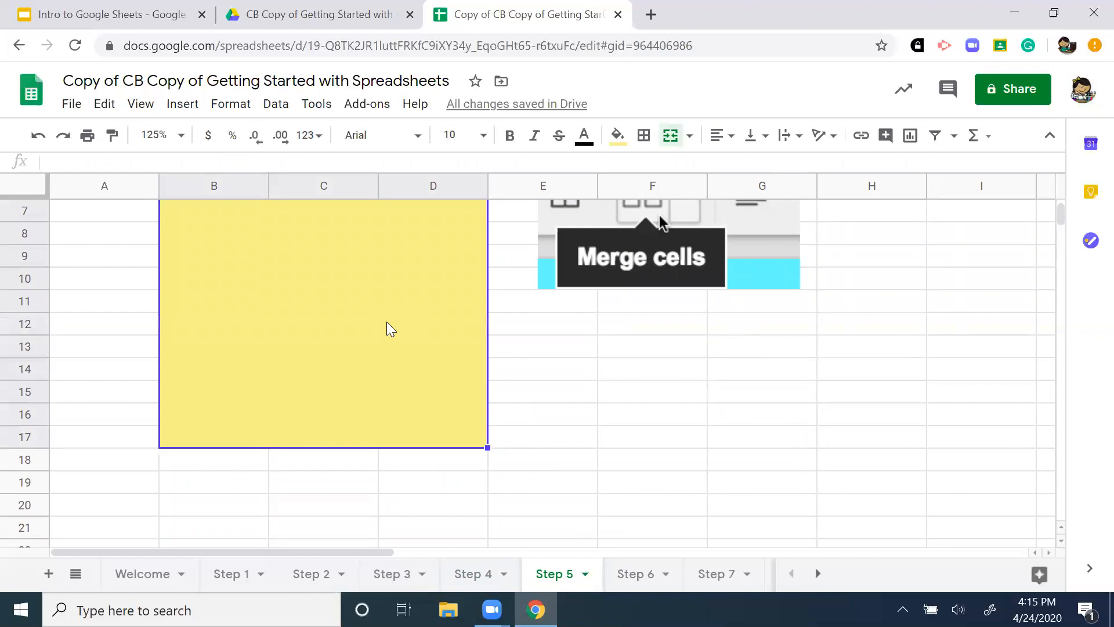
scroll(387, 323, "up", 5)
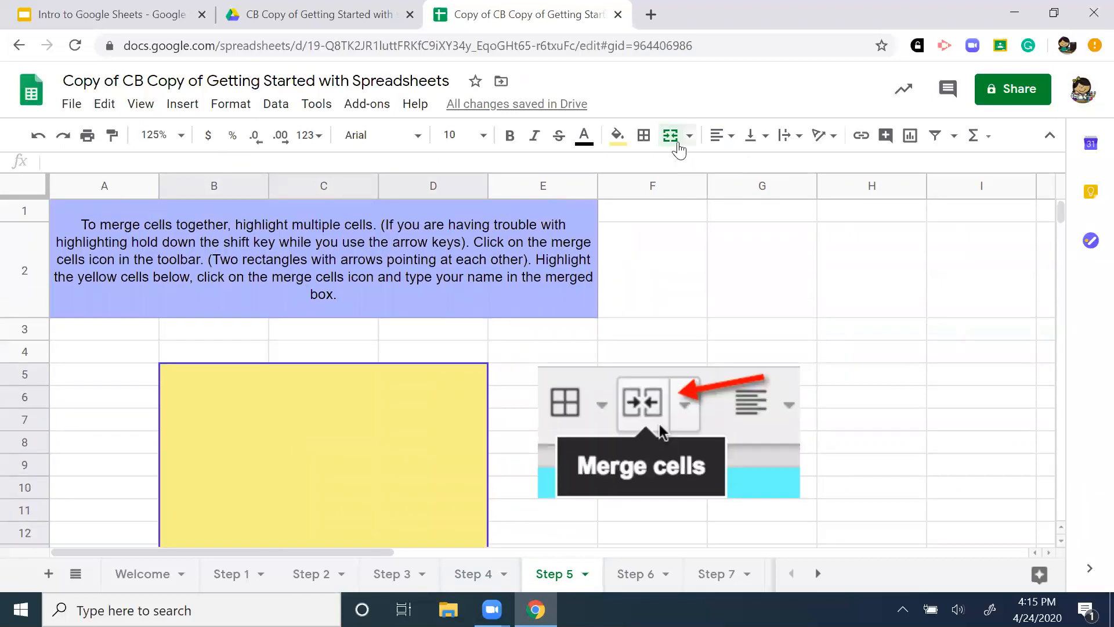
left_click(671, 137)
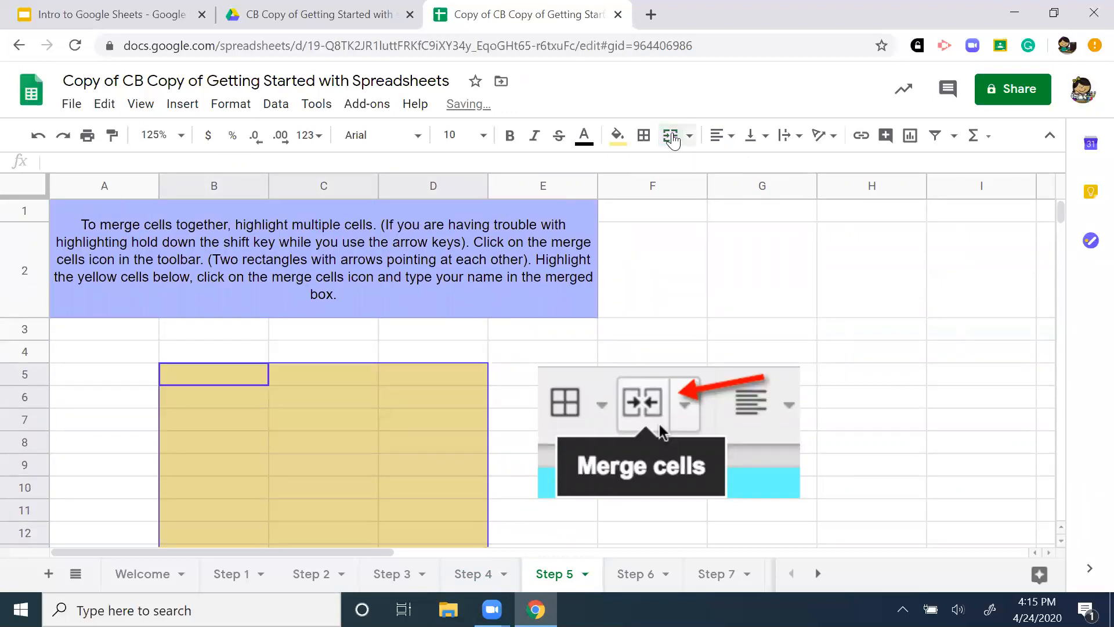
left_click(679, 249)
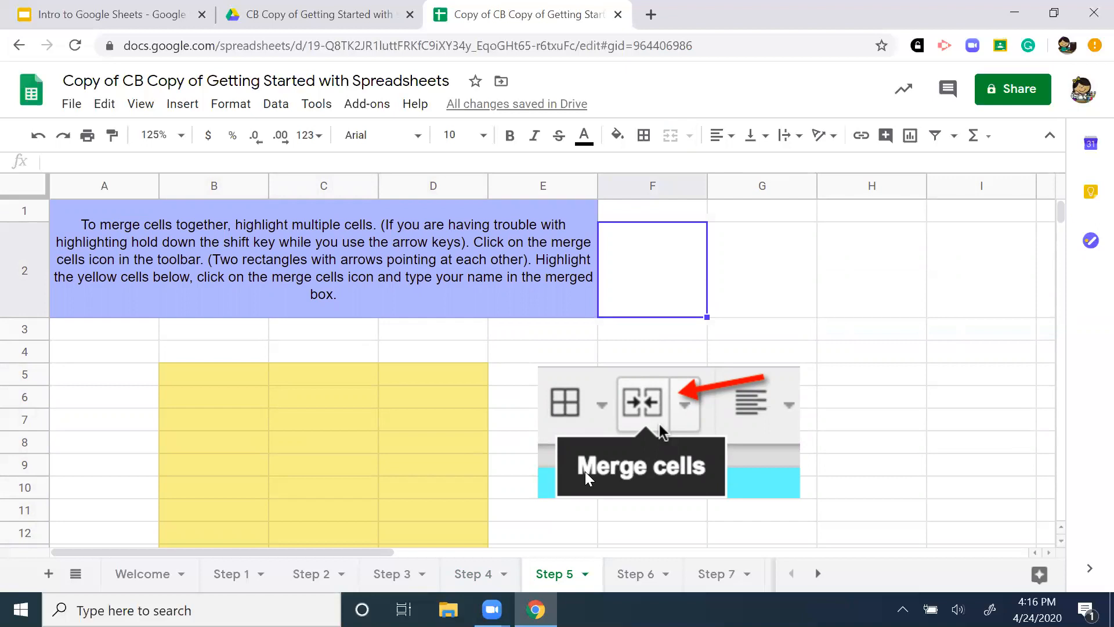
Open the Step 6 sheet and add a bottom border under the height and width headers in B7:C7
left_click(628, 578)
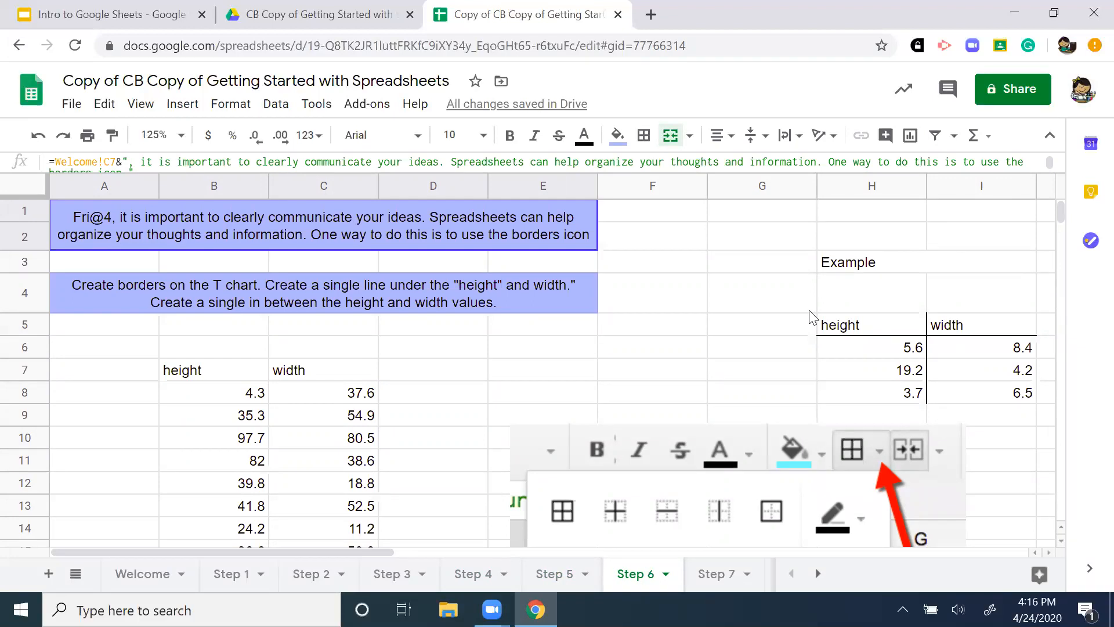
scroll(248, 395, "down", 1)
left_click_drag(221, 298, 307, 290)
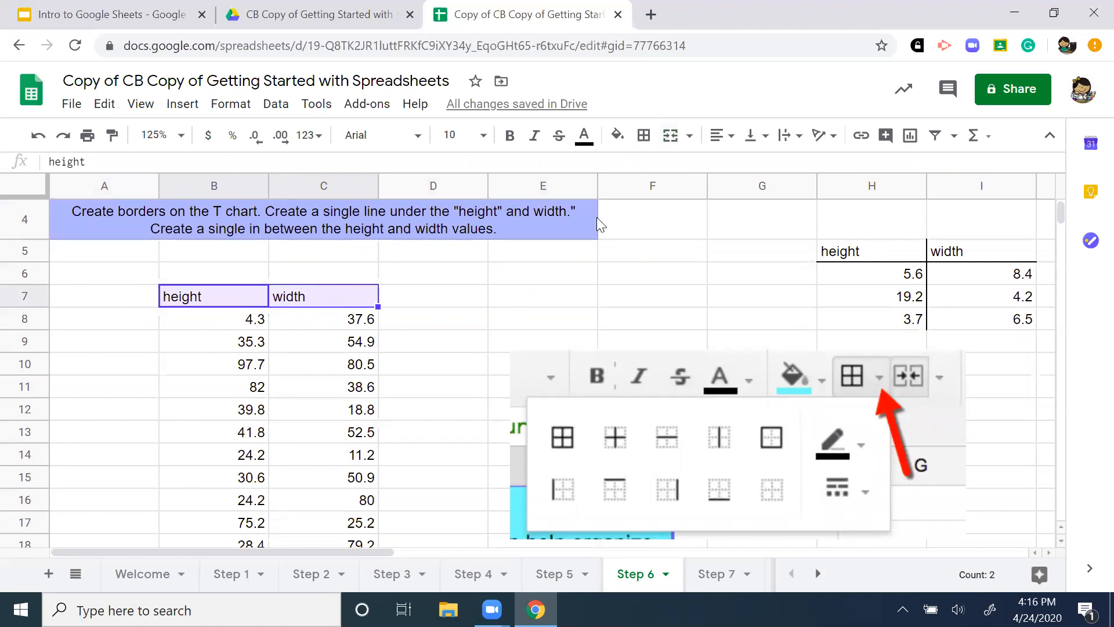
left_click(645, 137)
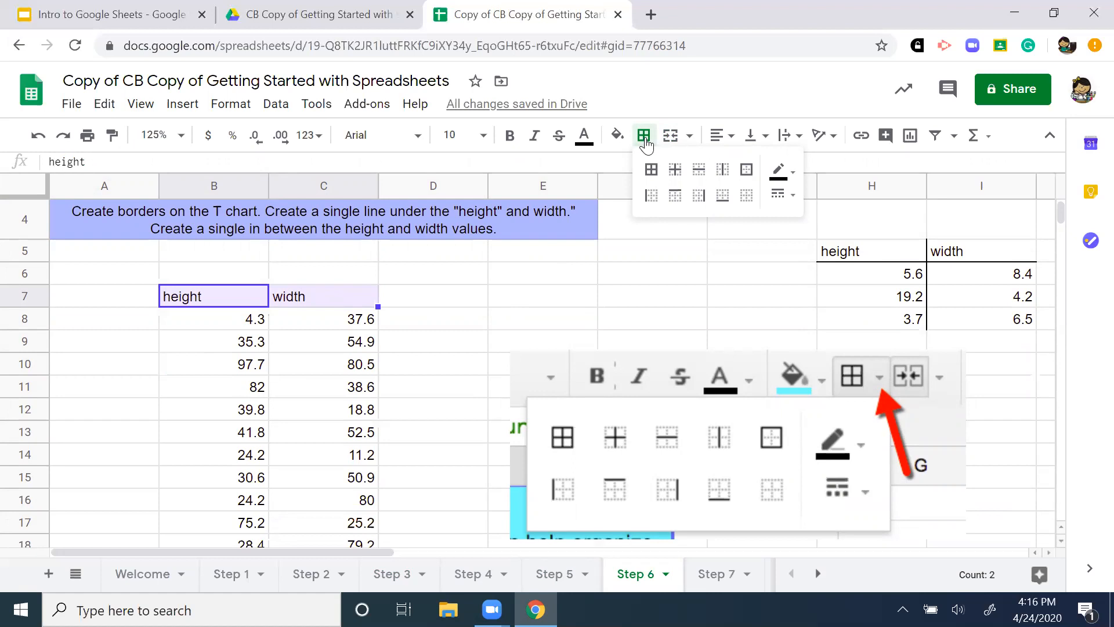
left_click(721, 197)
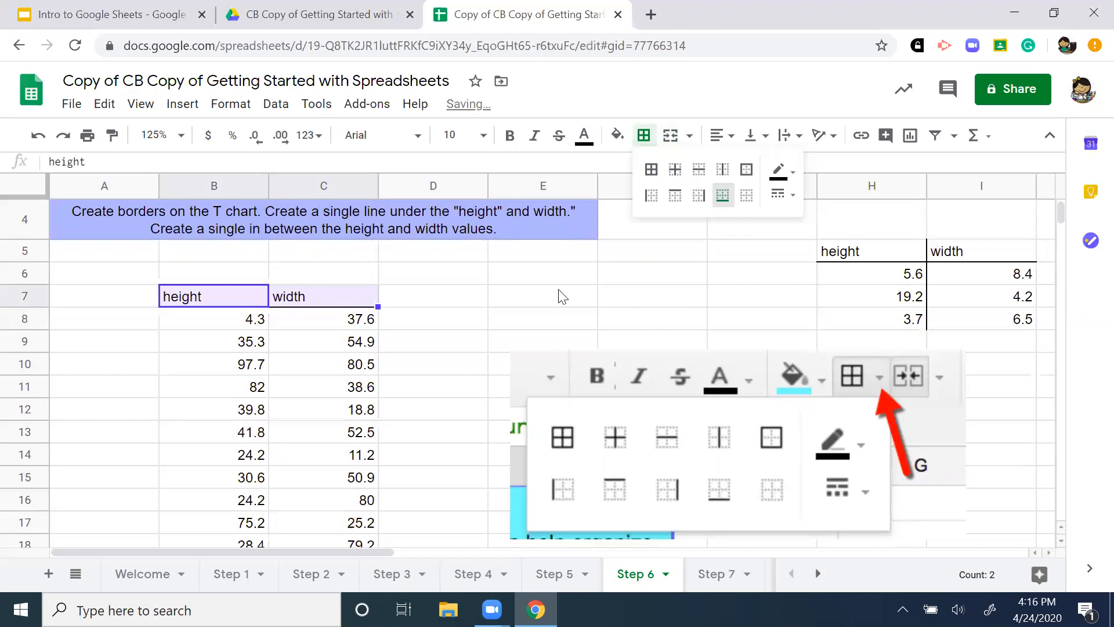
left_click(501, 326)
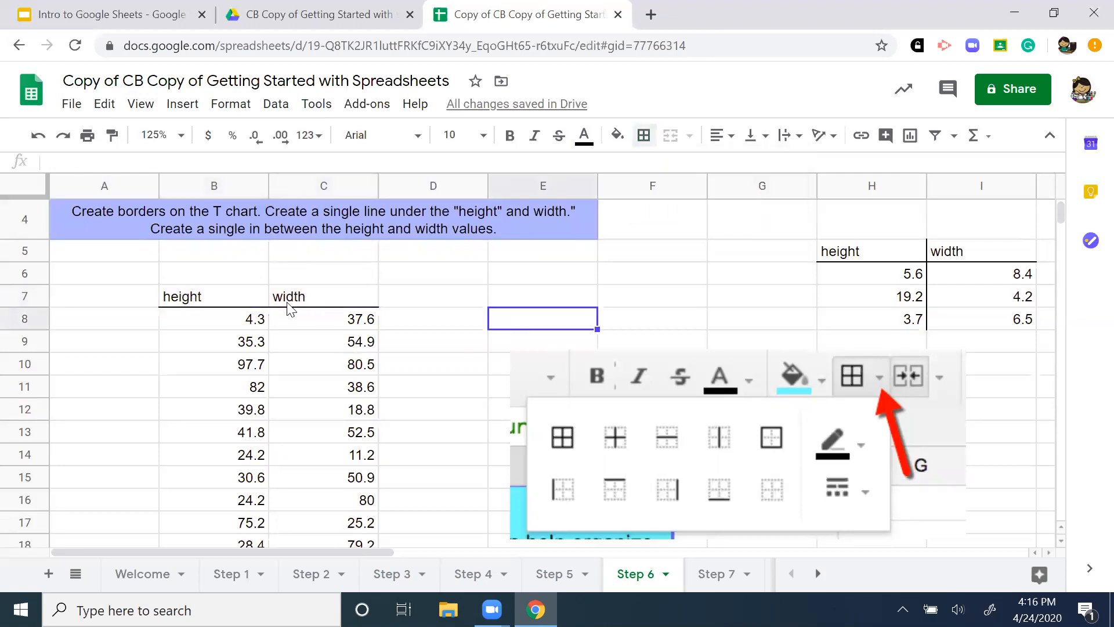
scroll(290, 304, "down", 1)
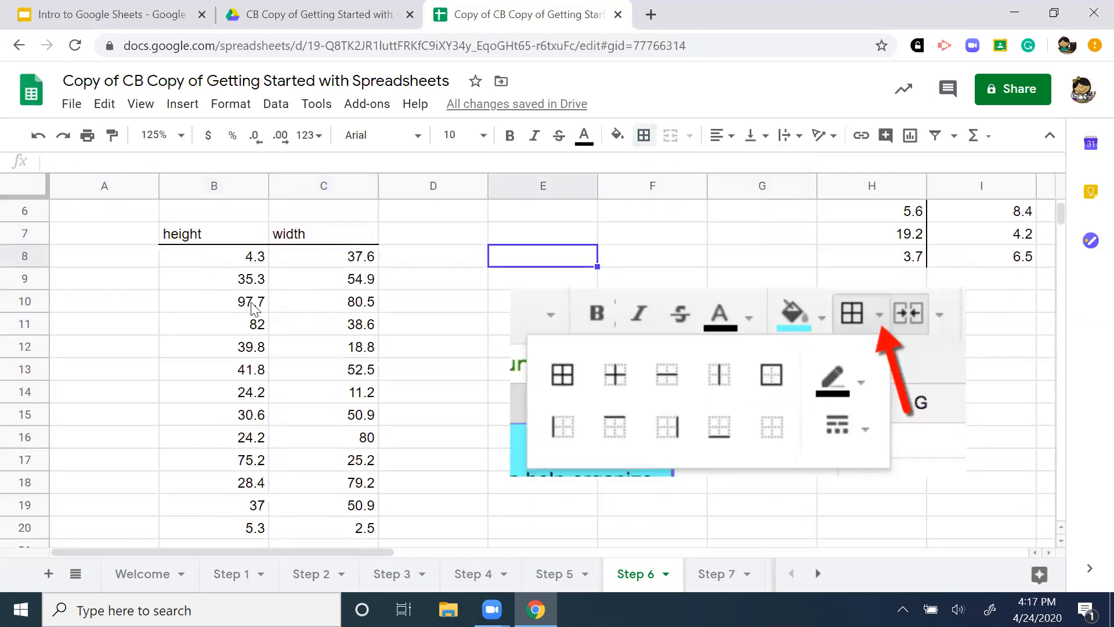
left_click_drag(299, 238, 335, 456)
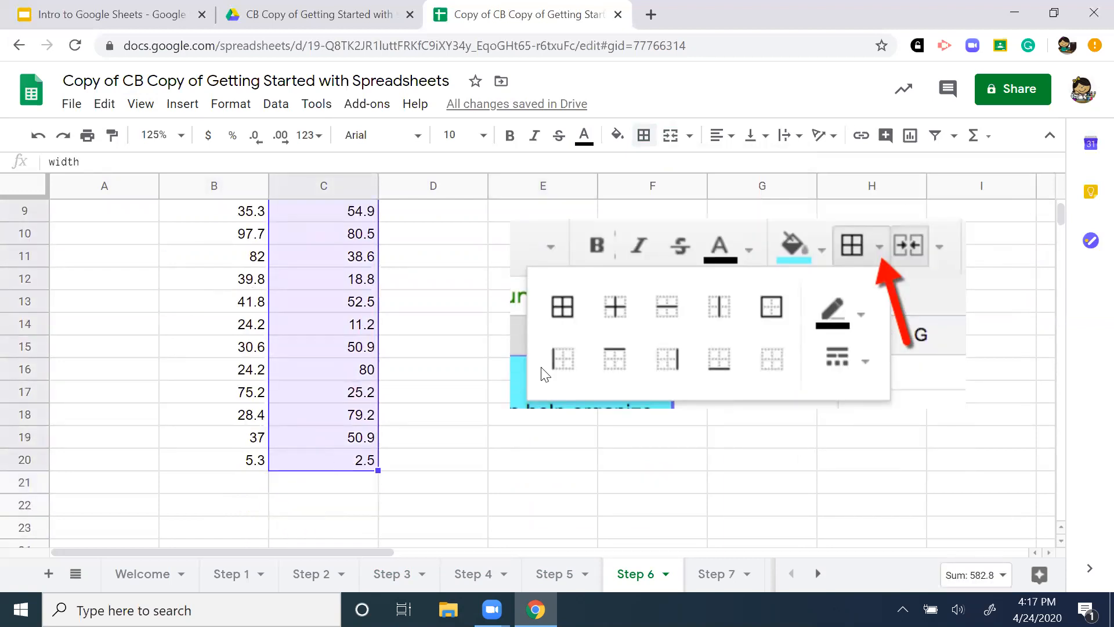
scroll(583, 210, "up", 2)
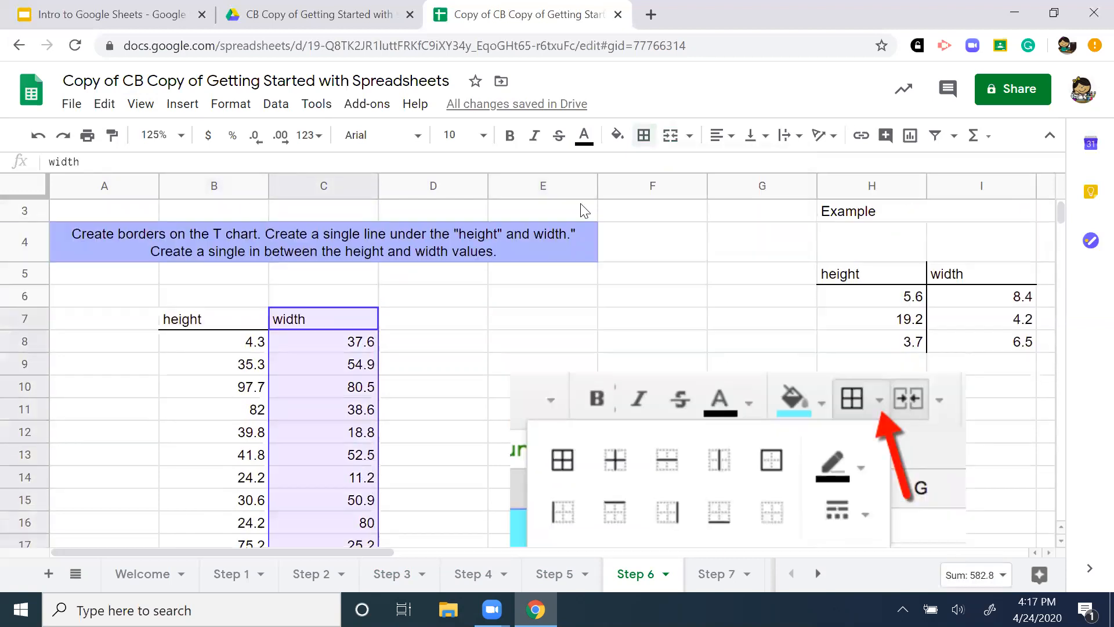
left_click(644, 137)
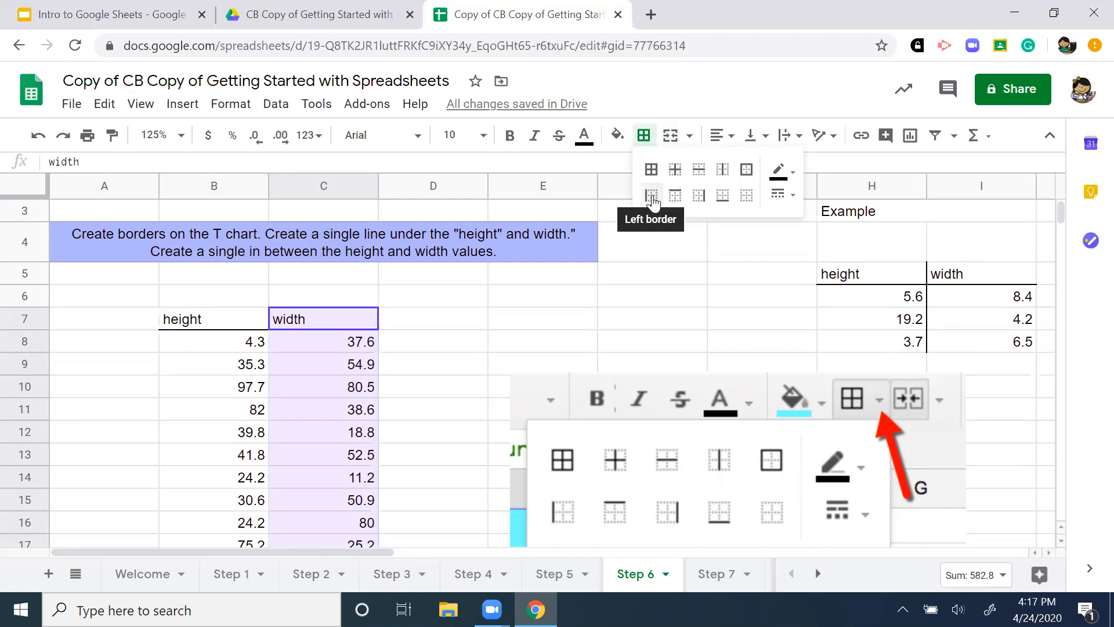
left_click(614, 299)
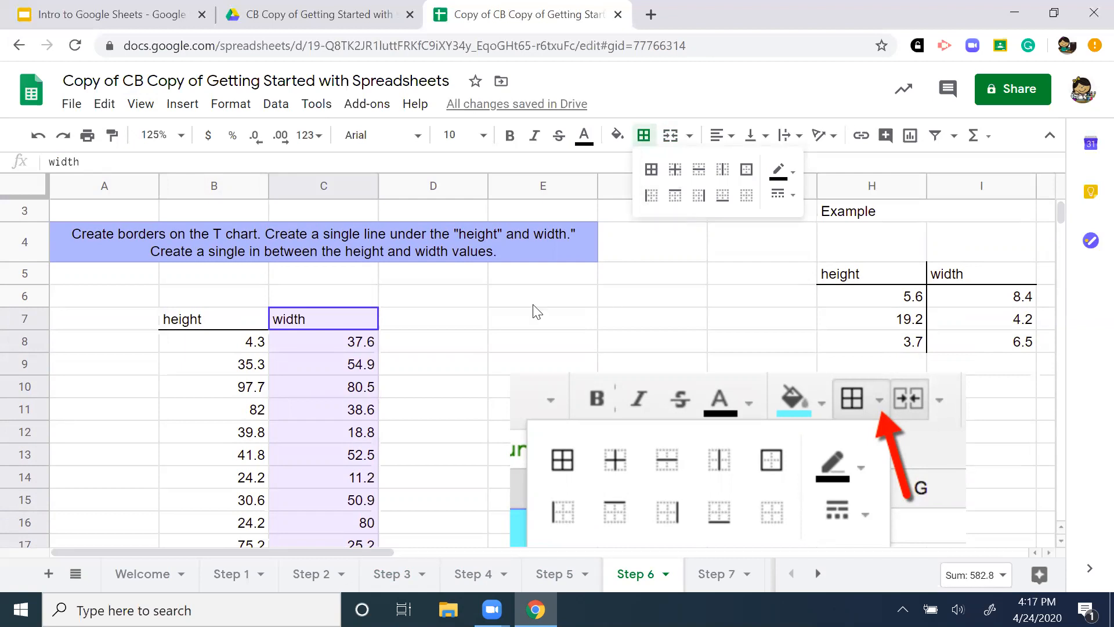
Add a vertical inner border between the height and width columns across B7:C20 on the Step 6 sheet
left_click_drag(228, 313, 335, 286)
scroll(723, 251, "up", 5)
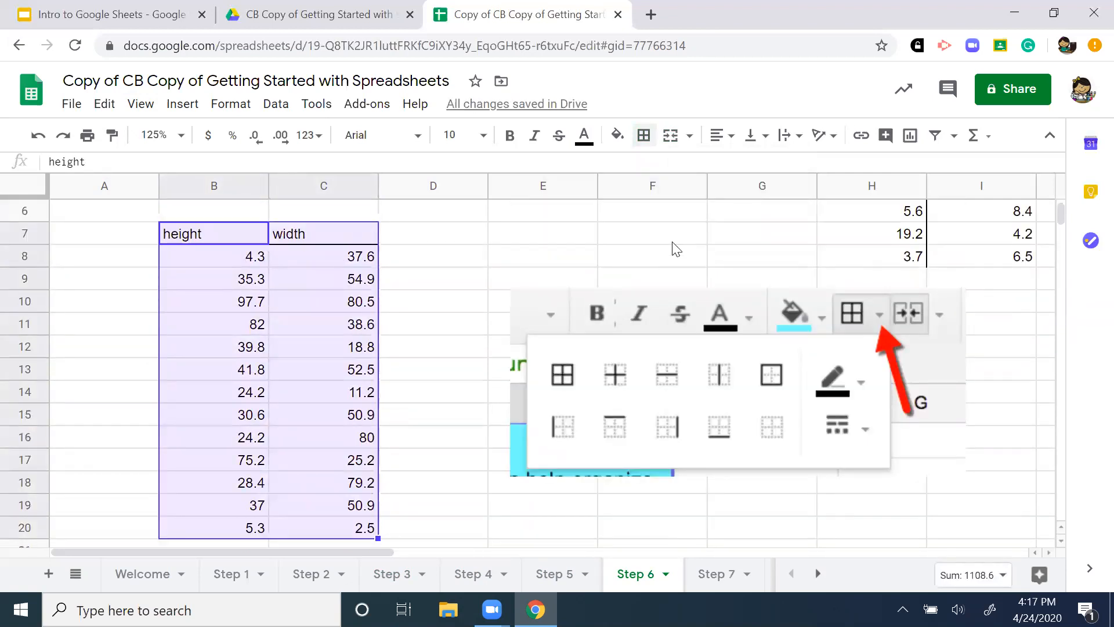
left_click(643, 139)
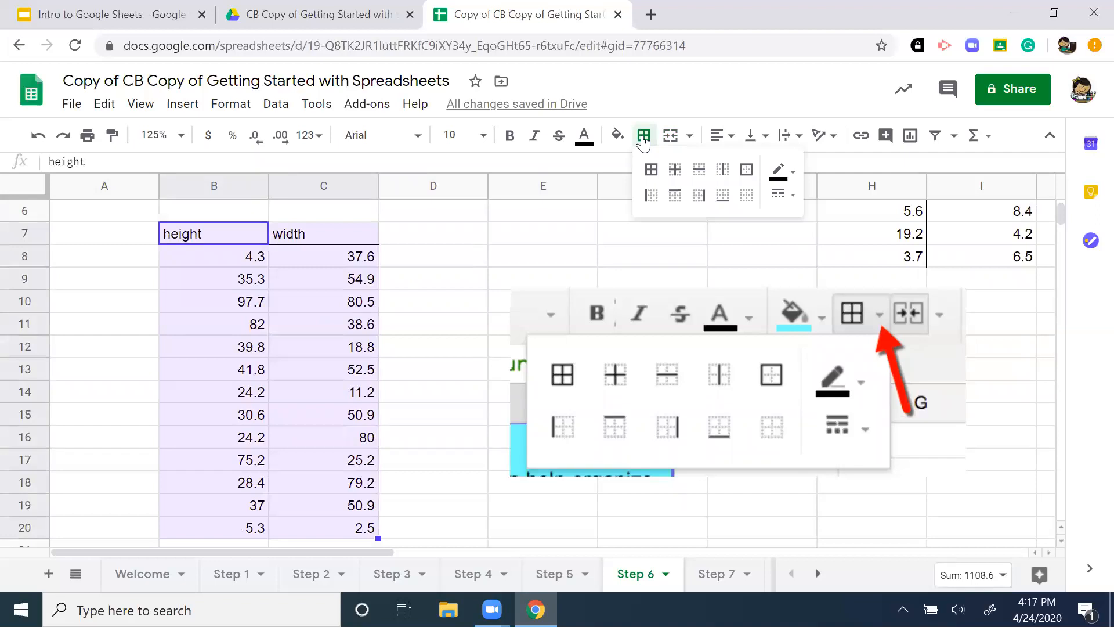
left_click(722, 169)
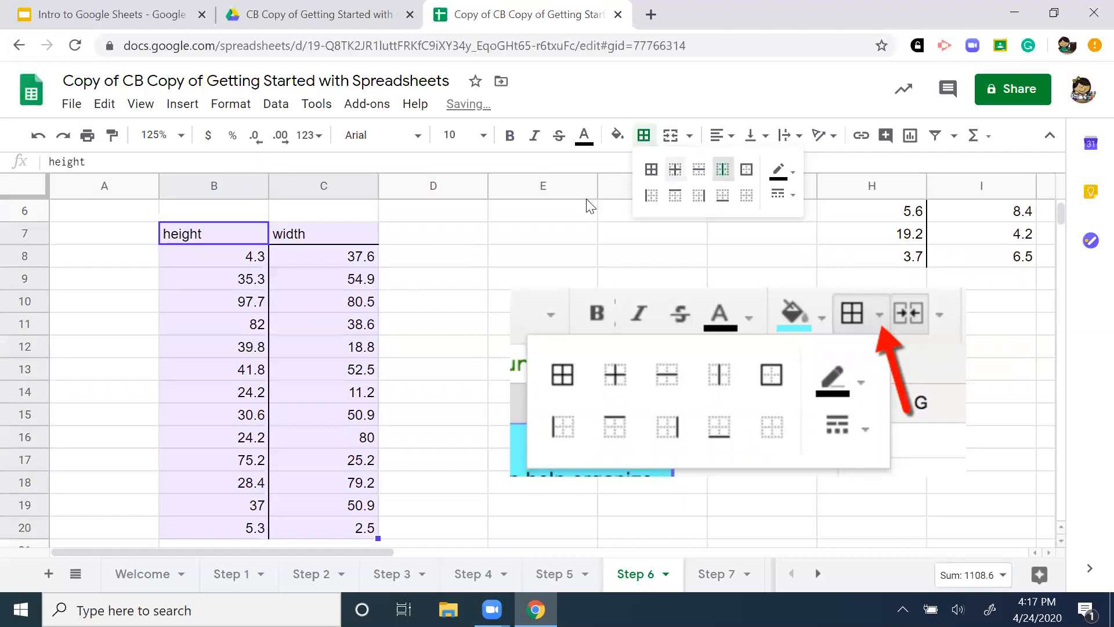
left_click(517, 242)
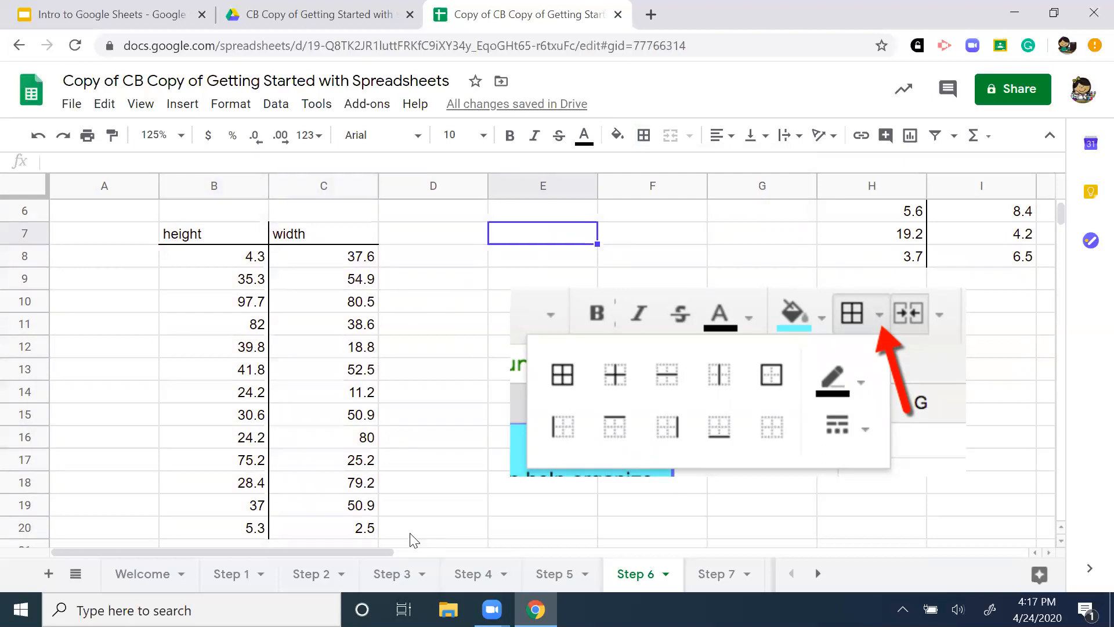
scroll(445, 470, "down", 3)
scroll(447, 472, "up", 5)
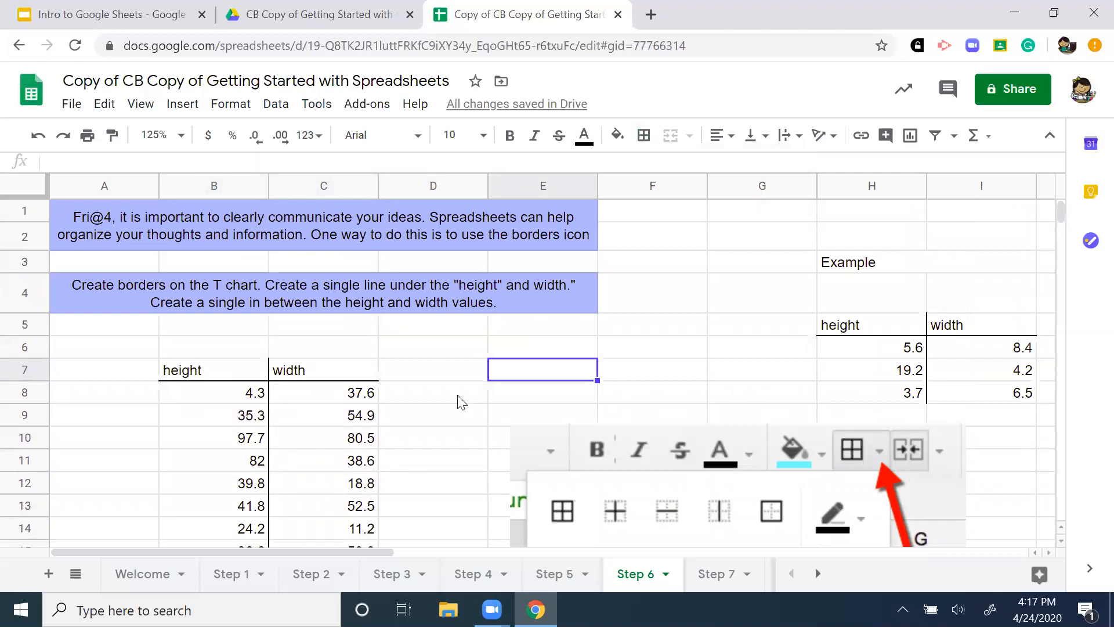
Open the Step 7 sheet and wrap the text in the yellow merged cell in row 5
left_click(719, 578)
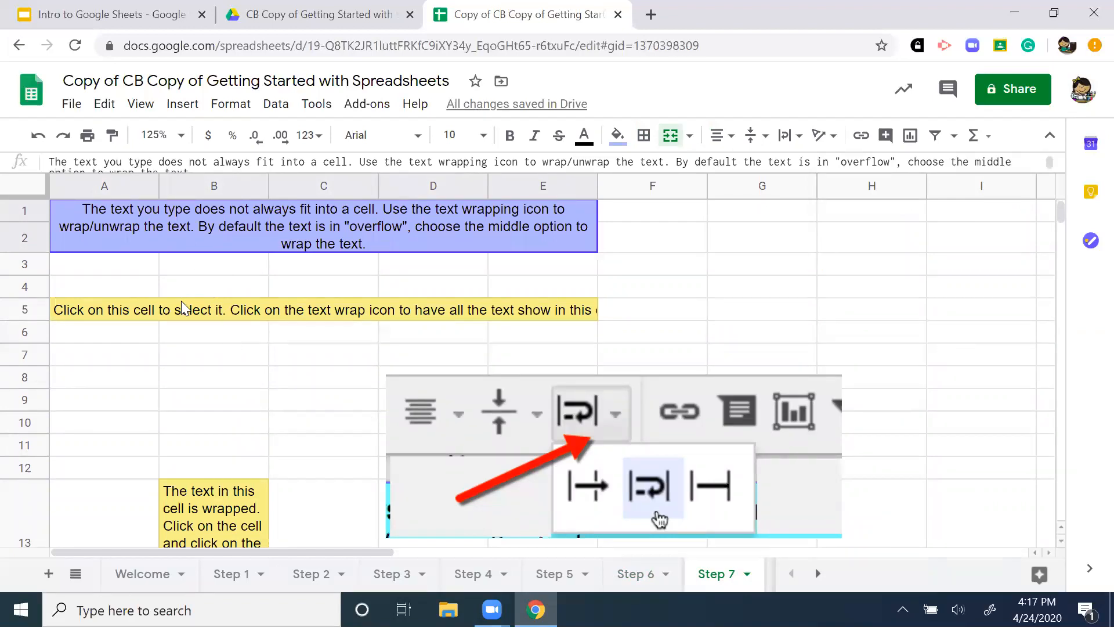
scroll(168, 323, "down", 3)
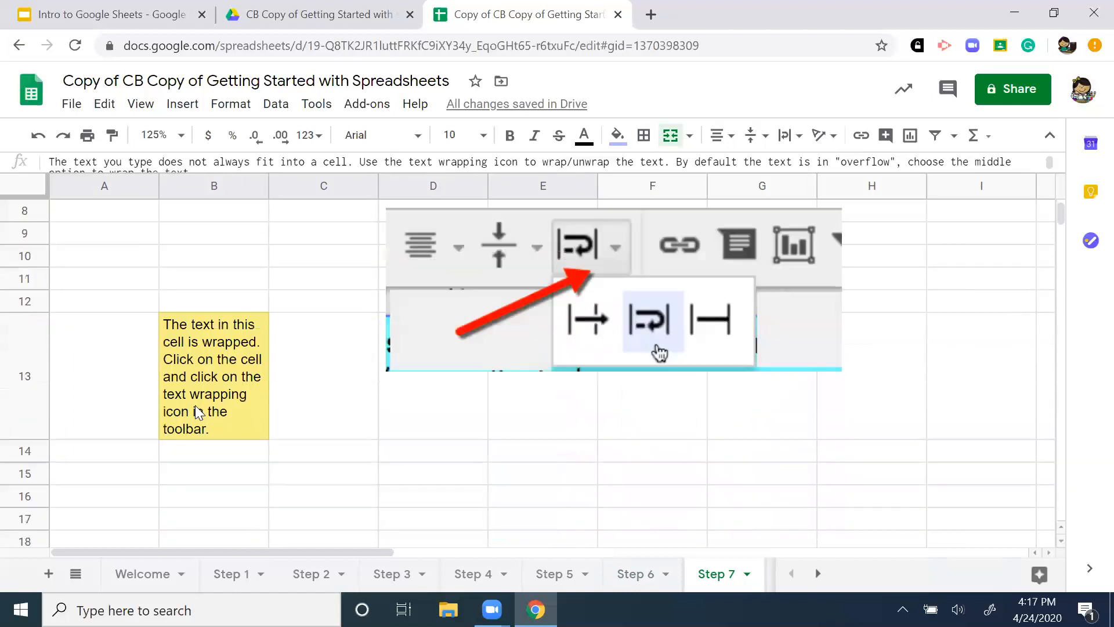
left_click(197, 413)
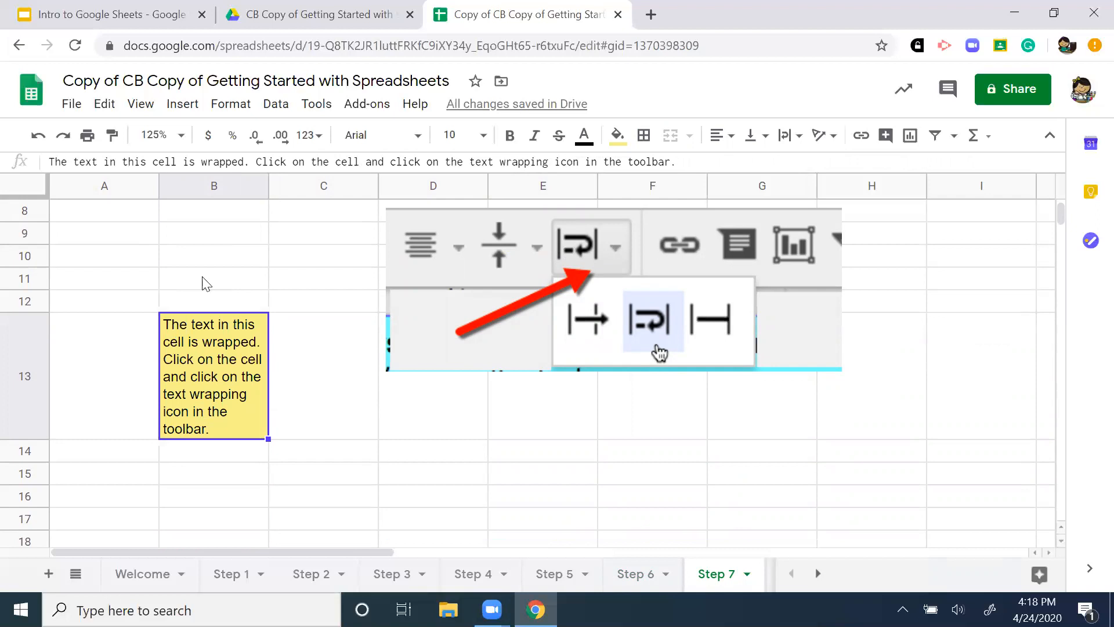
scroll(273, 279, "up", 3)
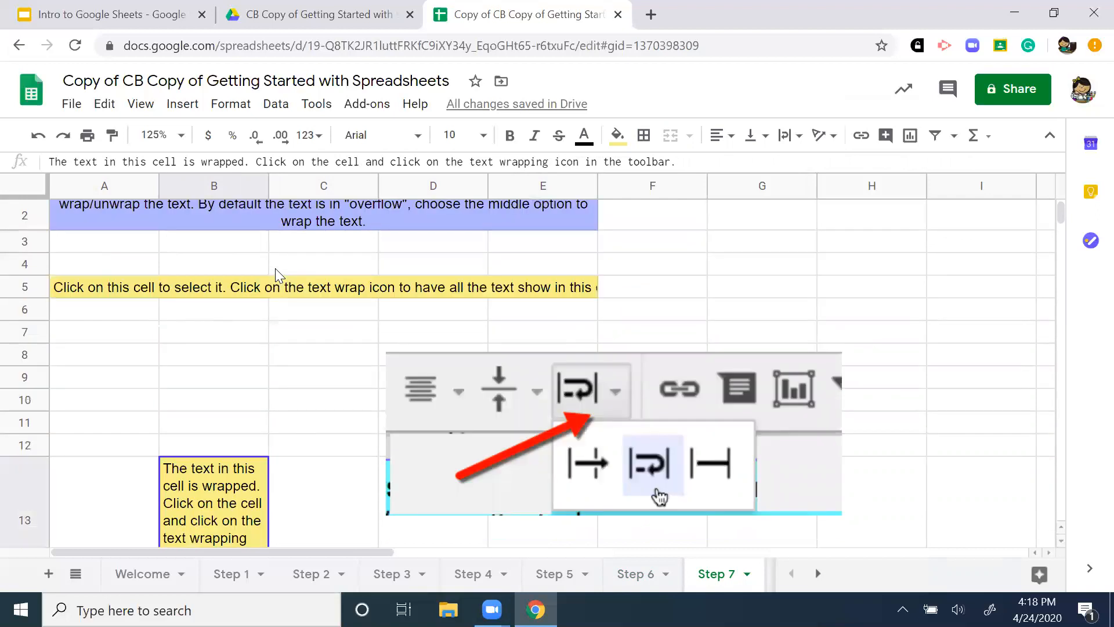
left_click(103, 291)
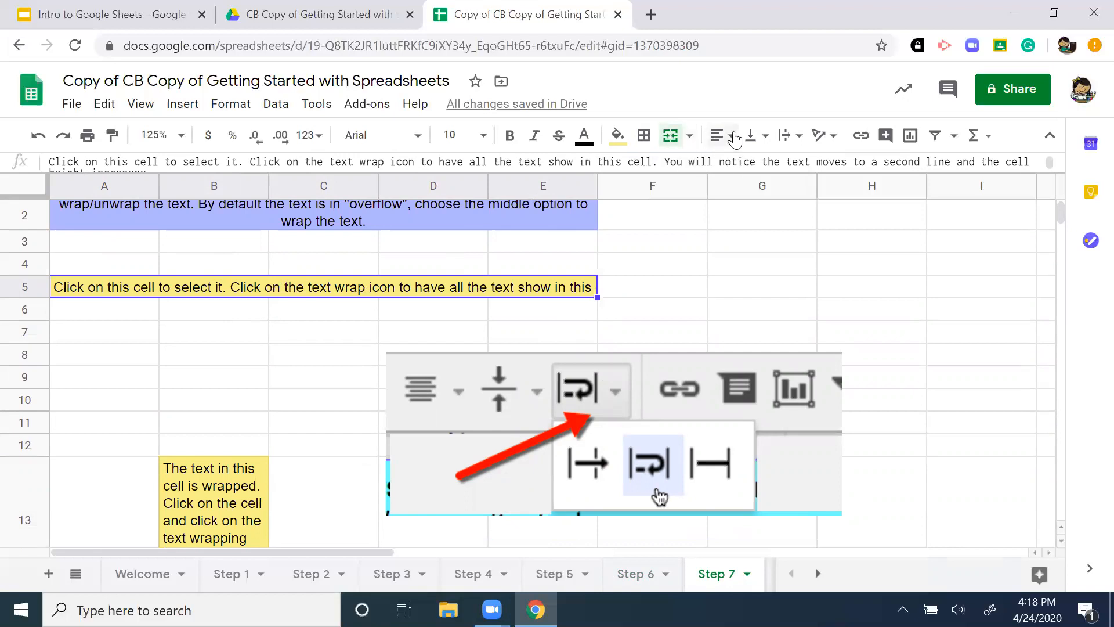
left_click(800, 138)
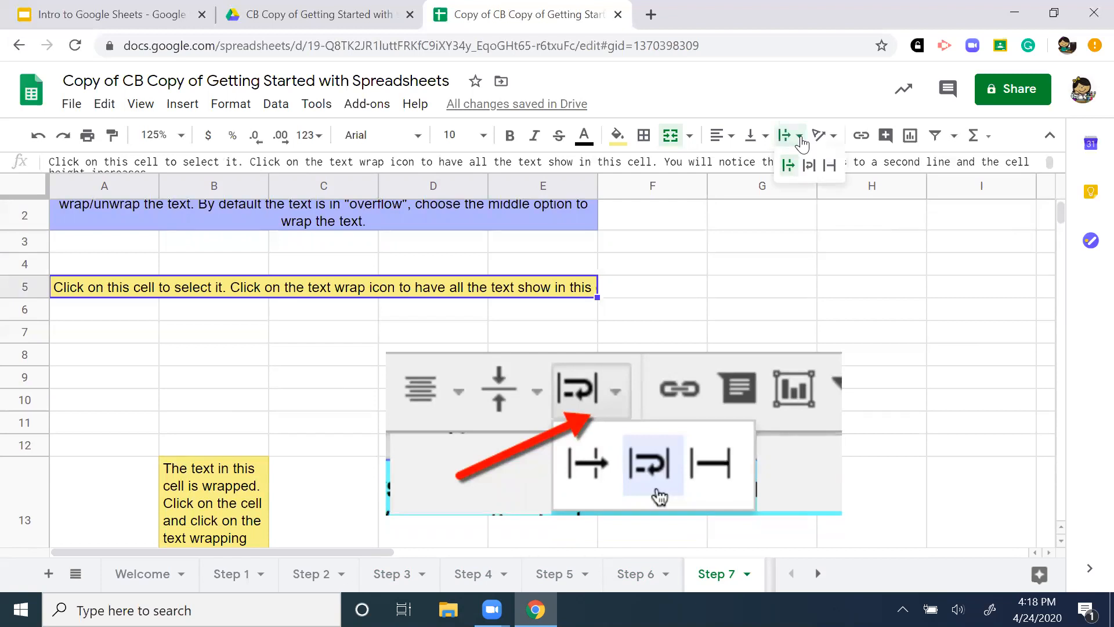
left_click(810, 168)
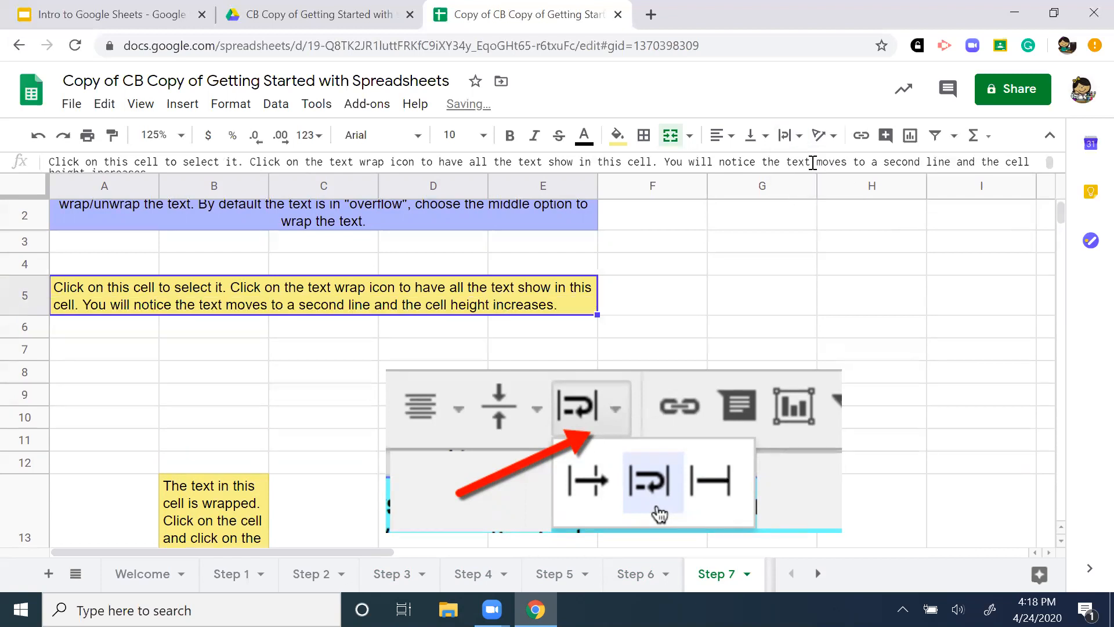
left_click(679, 284)
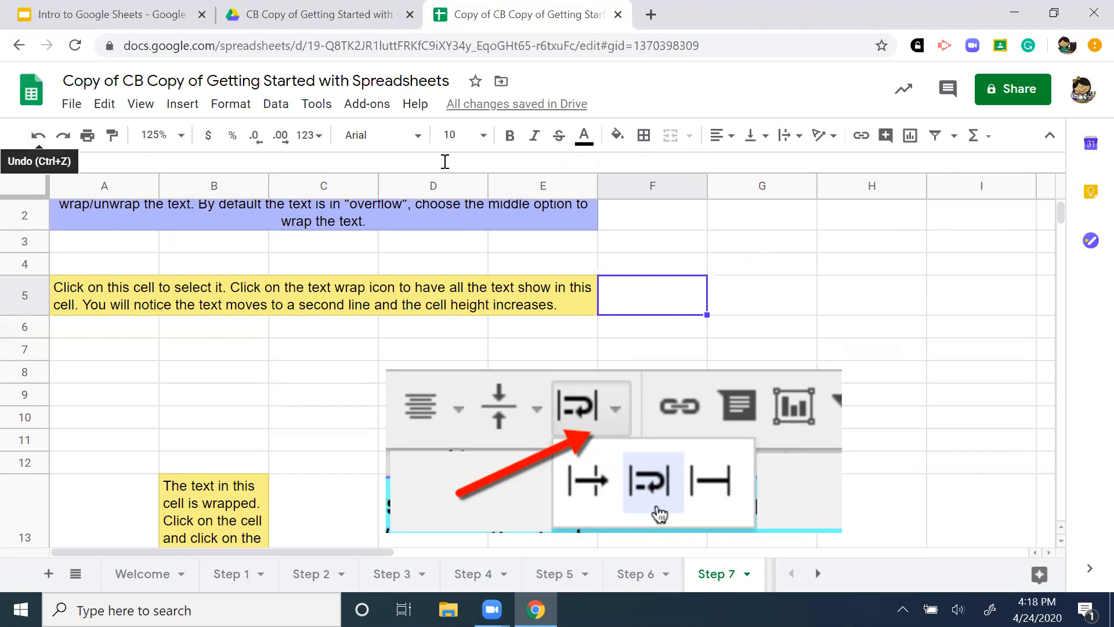
Set the text wrapping of the yellow merged cell in row 5 back to overflow
left_click(73, 298)
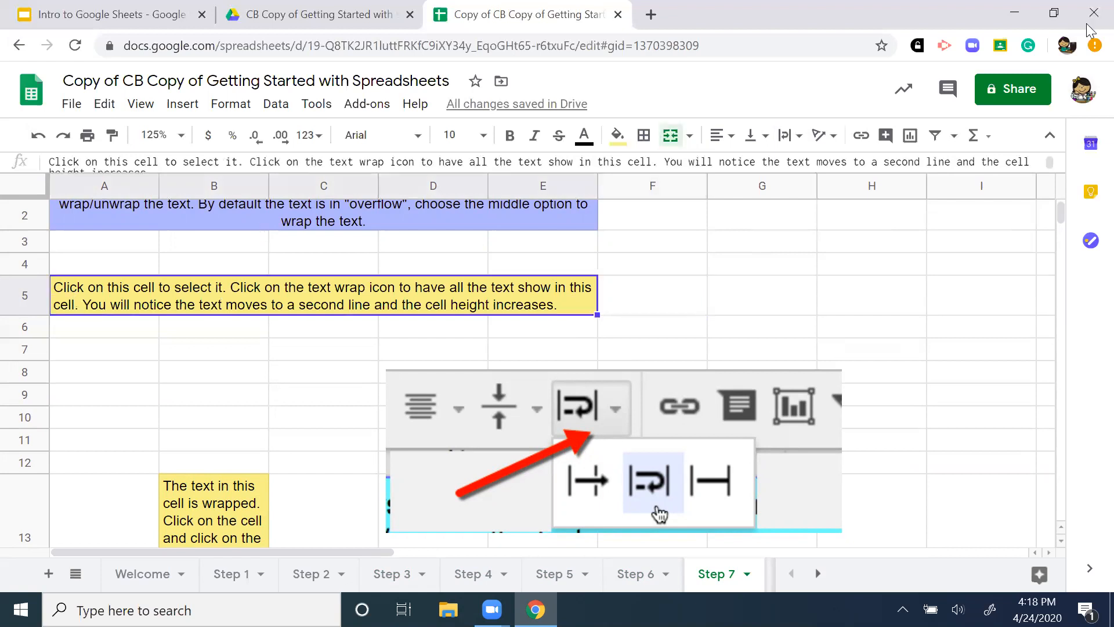
left_click(804, 139)
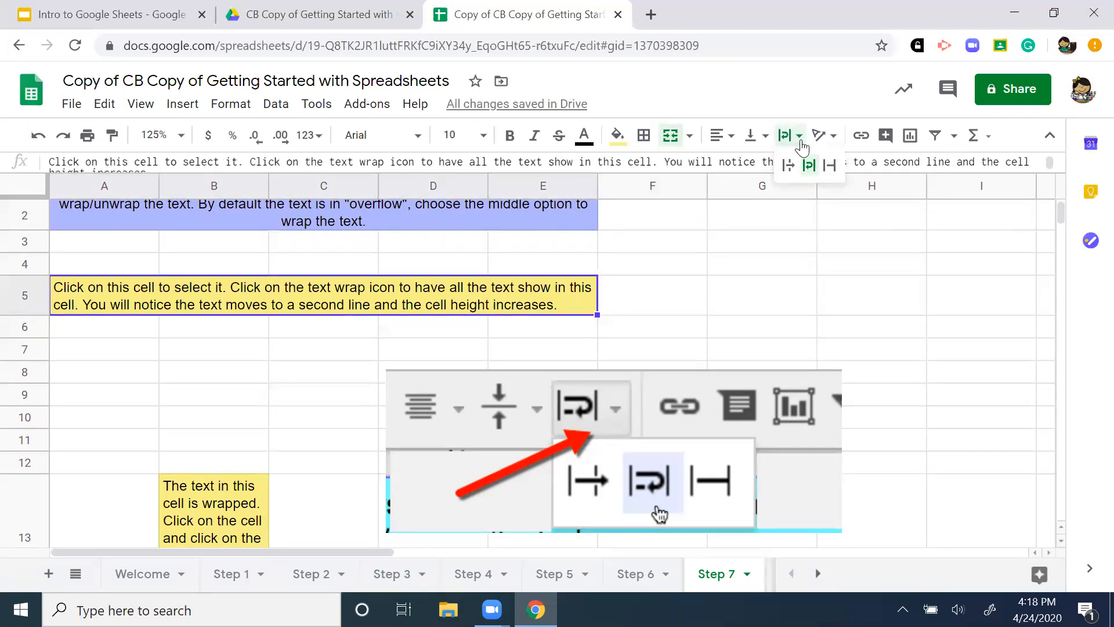
left_click(797, 165)
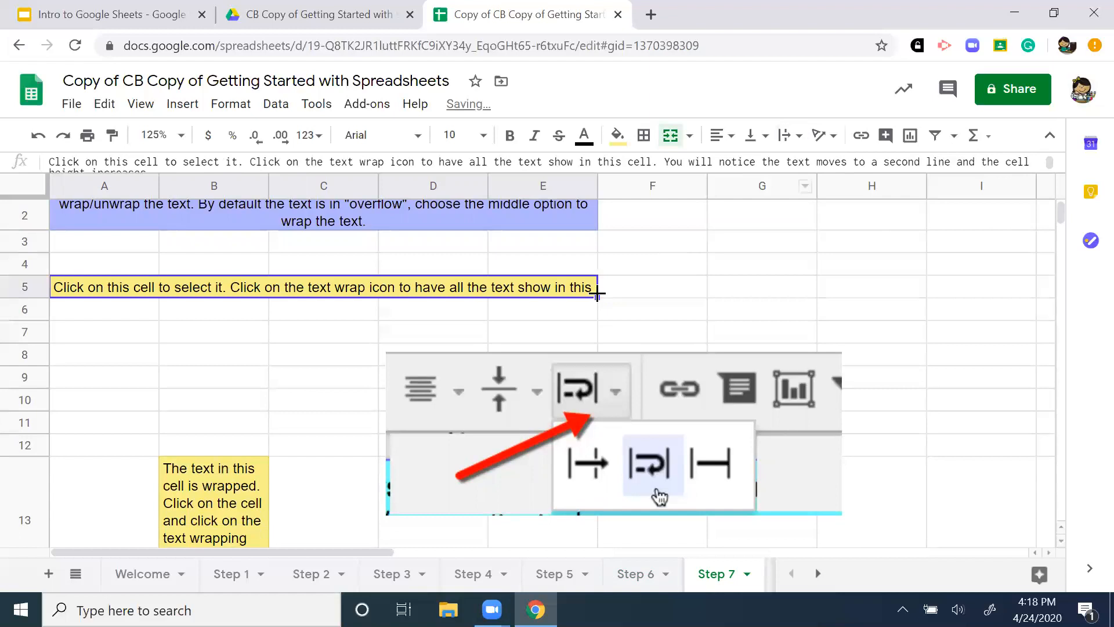
left_click(615, 335)
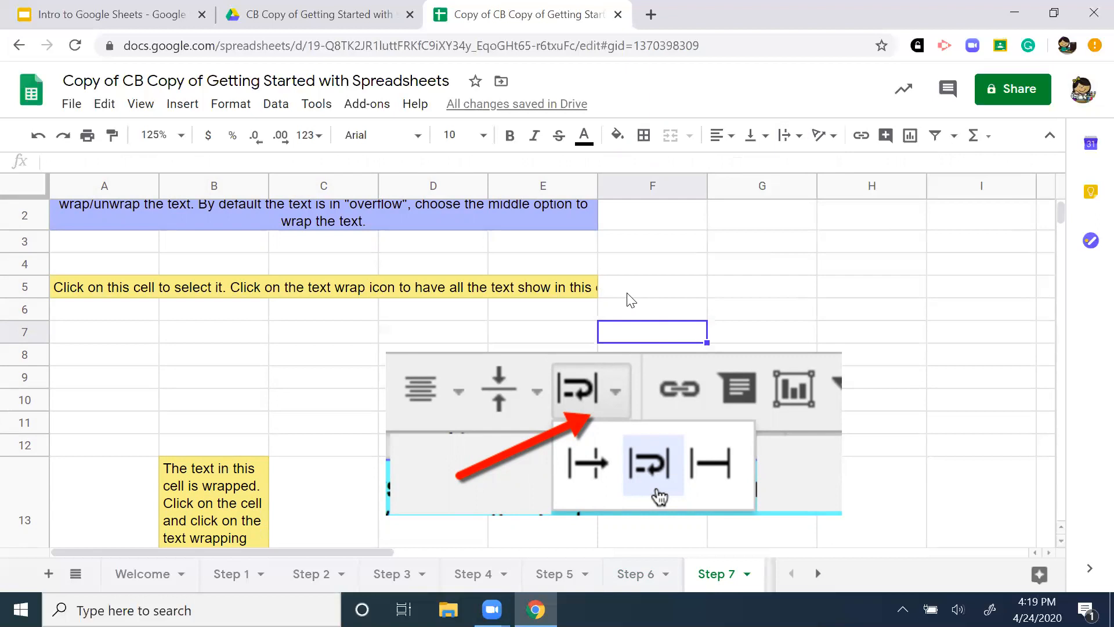
Open the Step 8 sheet and select the names in B9:B14 to check their count
left_click(818, 574)
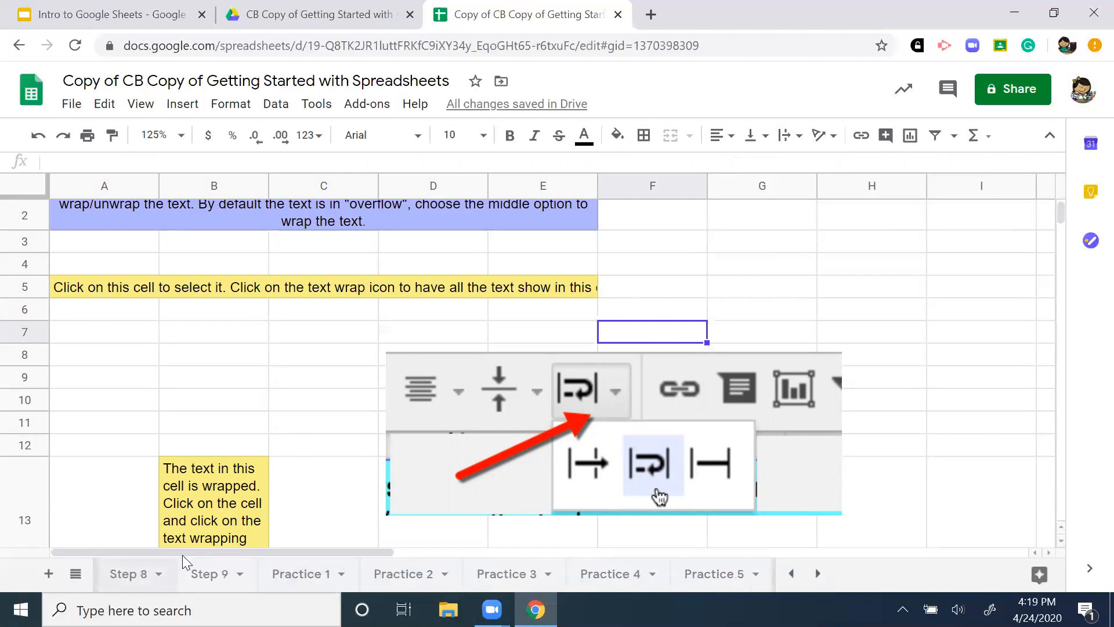
left_click(140, 575)
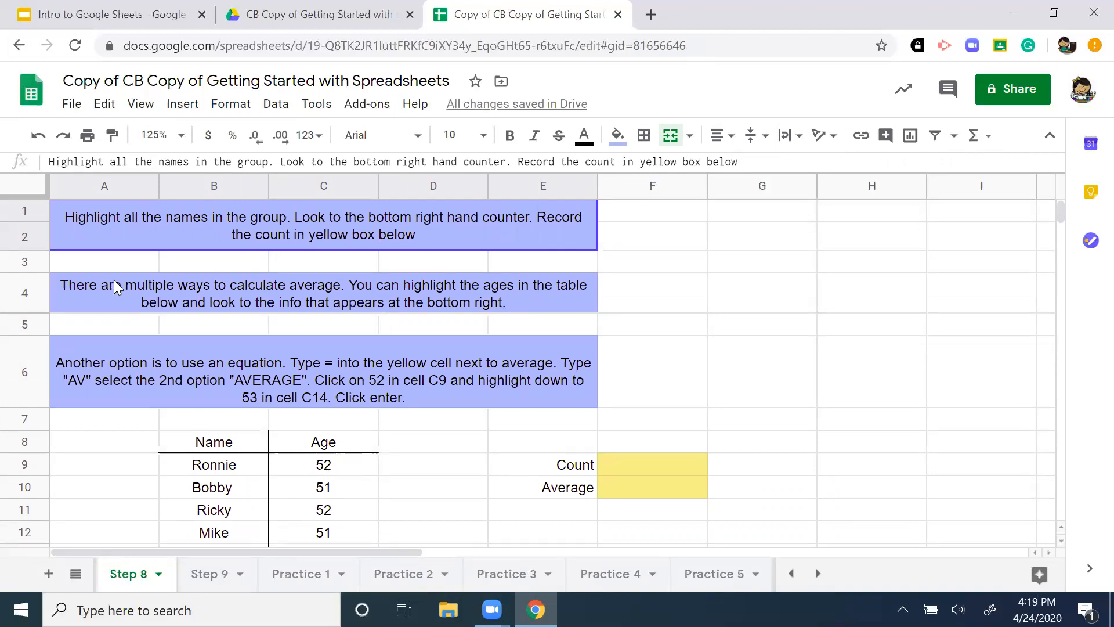
scroll(115, 281, "down", 1)
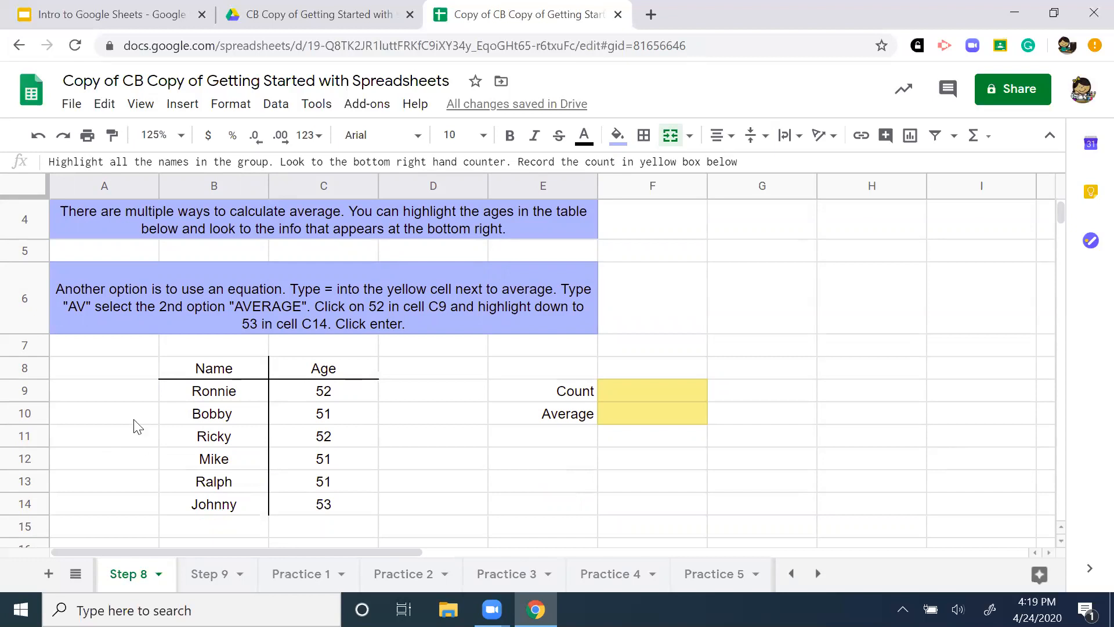
left_click(197, 423)
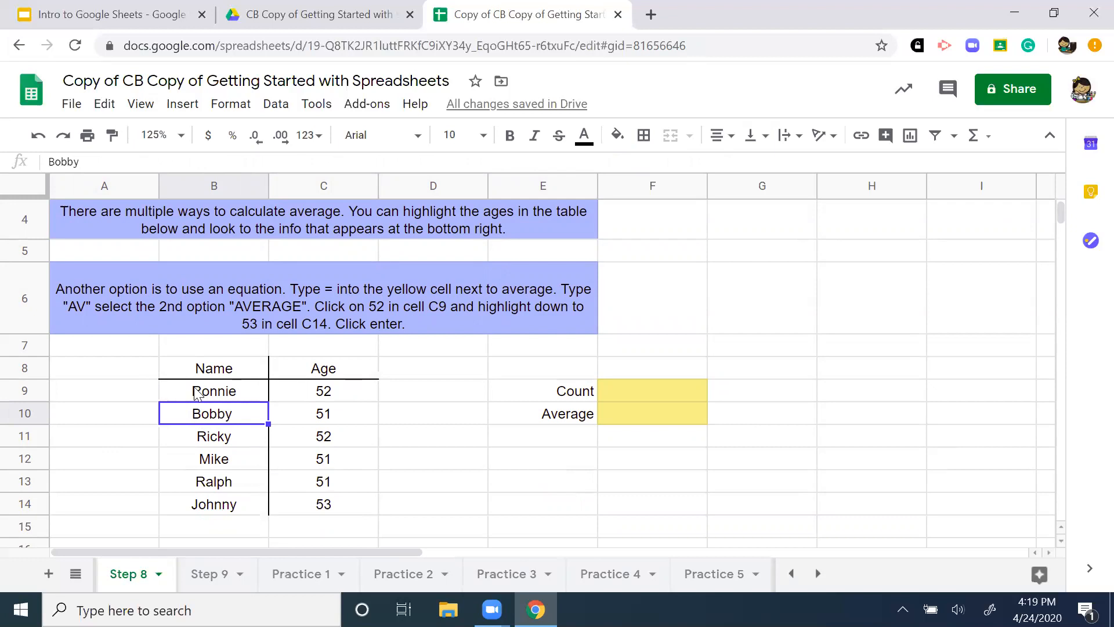
left_click_drag(226, 394, 250, 510)
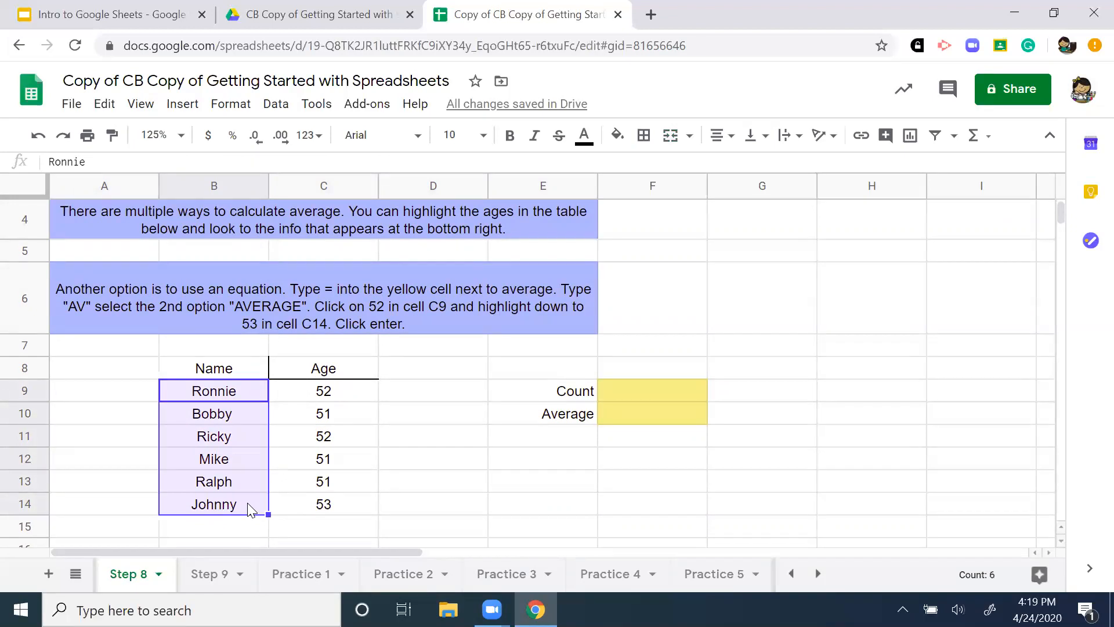
left_click(450, 446)
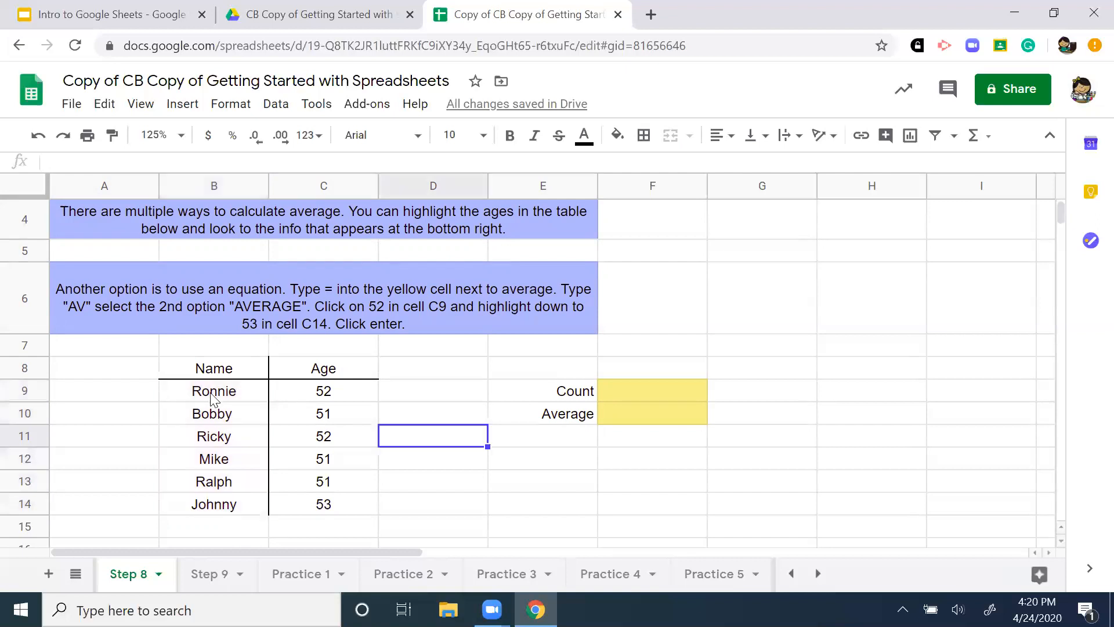
left_click_drag(212, 394, 238, 518)
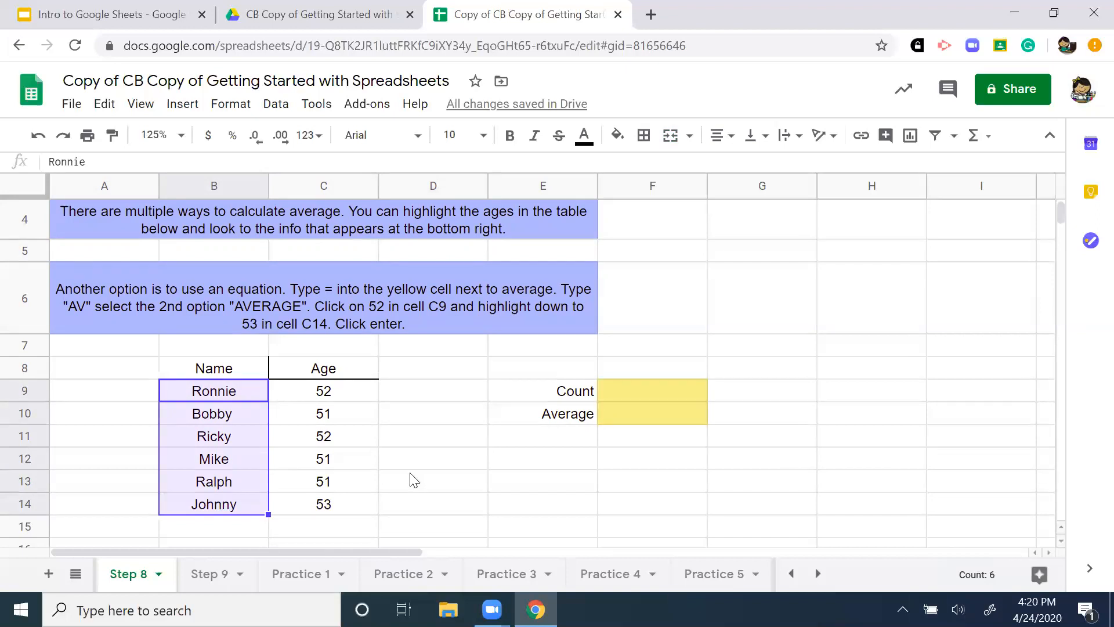
left_click(482, 478)
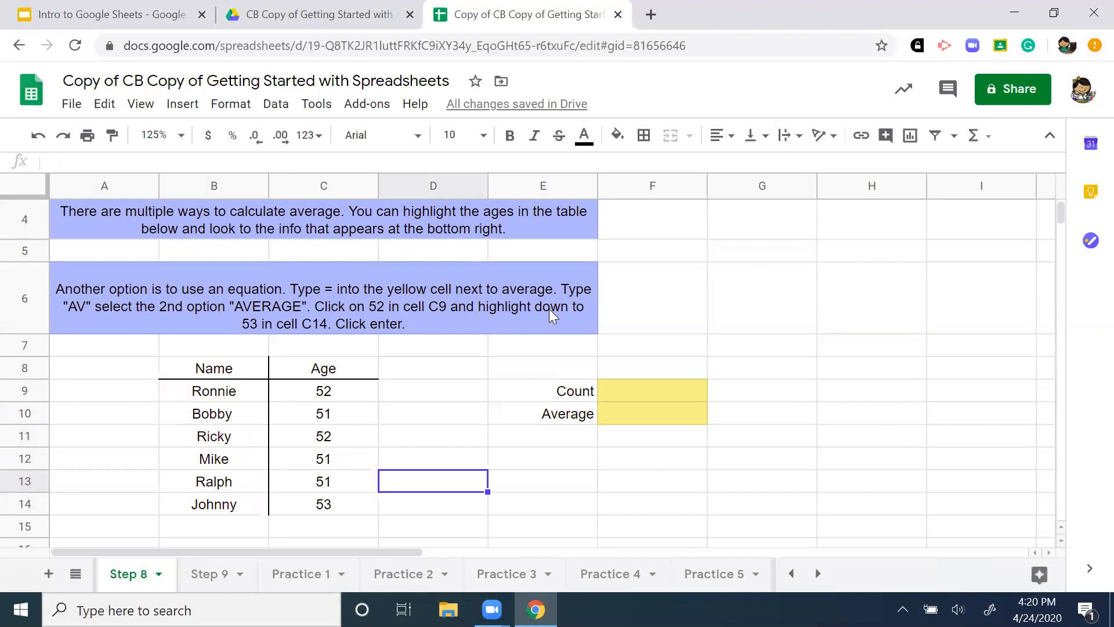
Select the ages in C9:C14 and switch the selection summary from sum to average
left_click(327, 399)
left_click_drag(324, 394, 350, 496)
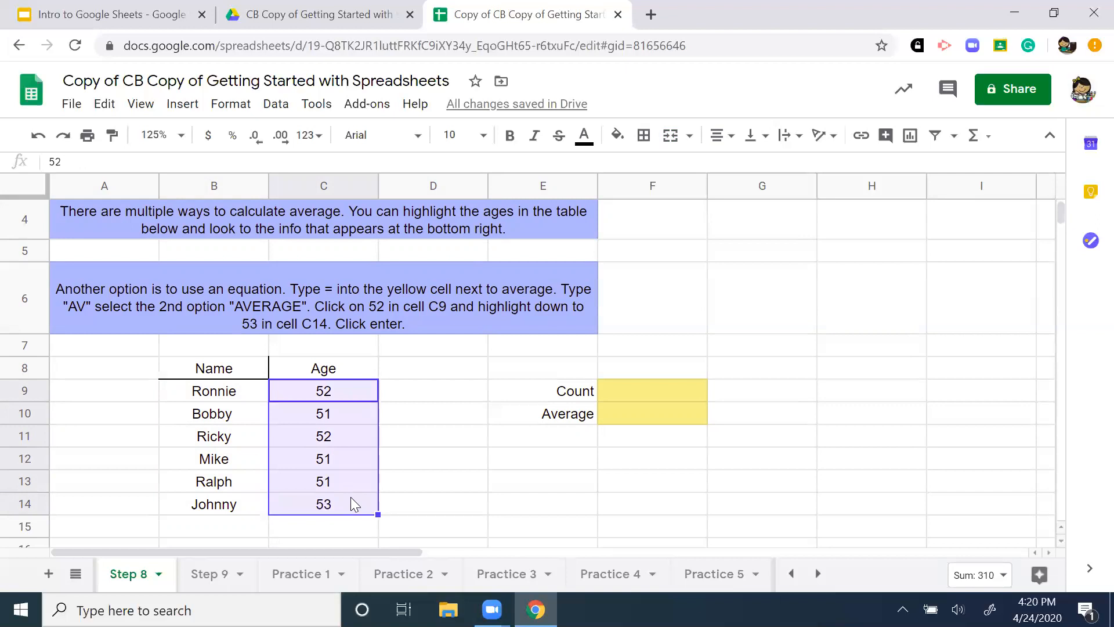
left_click(1004, 576)
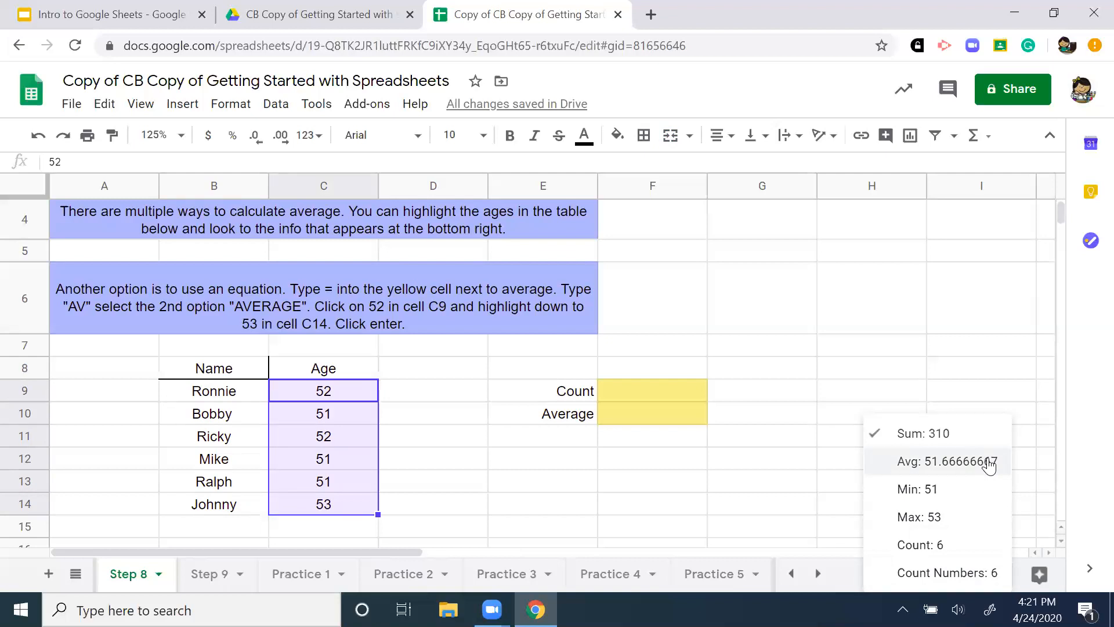
left_click(934, 462)
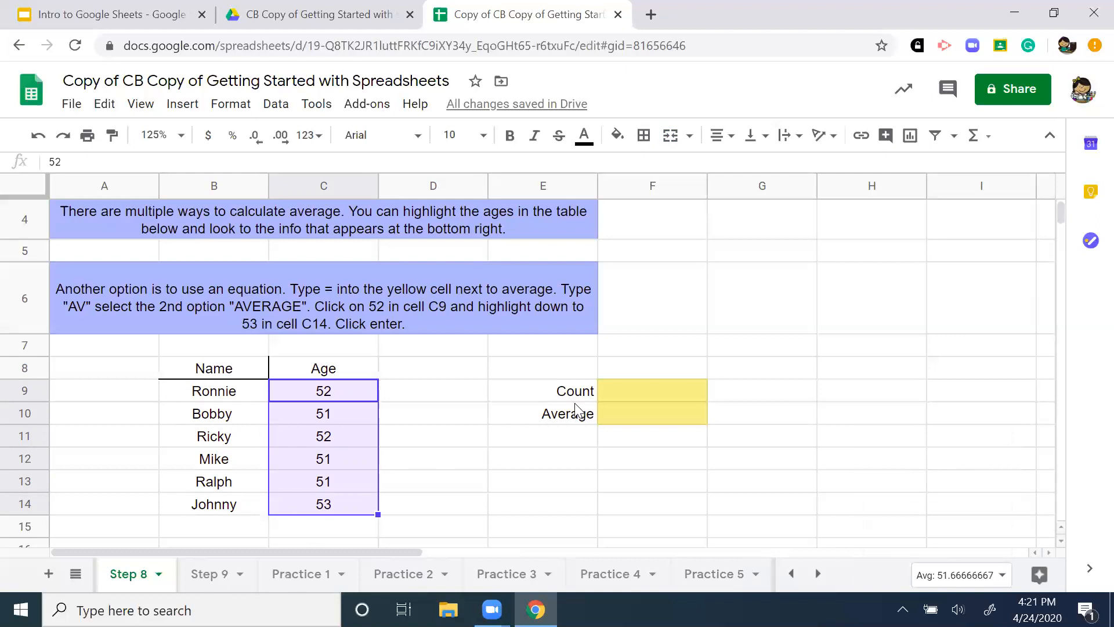
Try counting the names with =COUNT(B9:B14) in the yellow Count cell F9, and inspect the entered formula
left_click(661, 391)
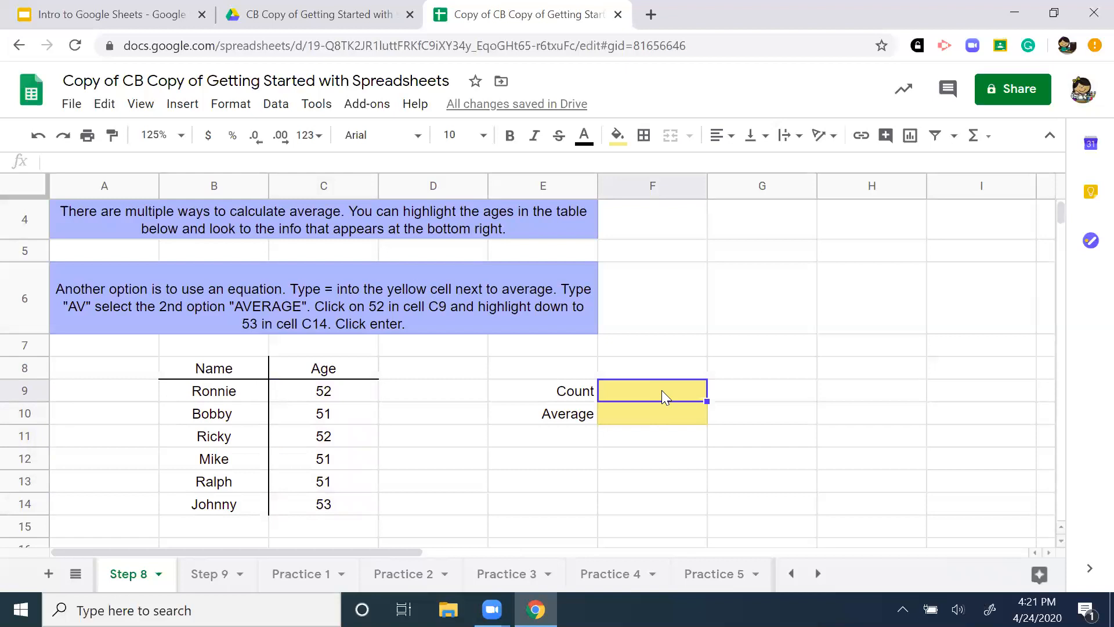
type("=")
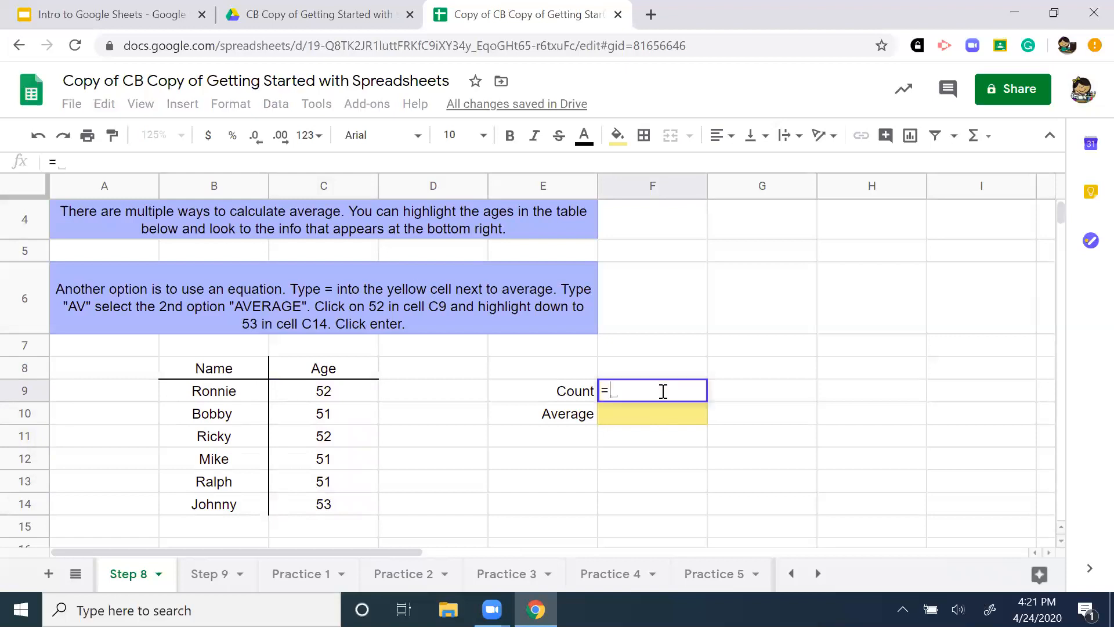
type("c")
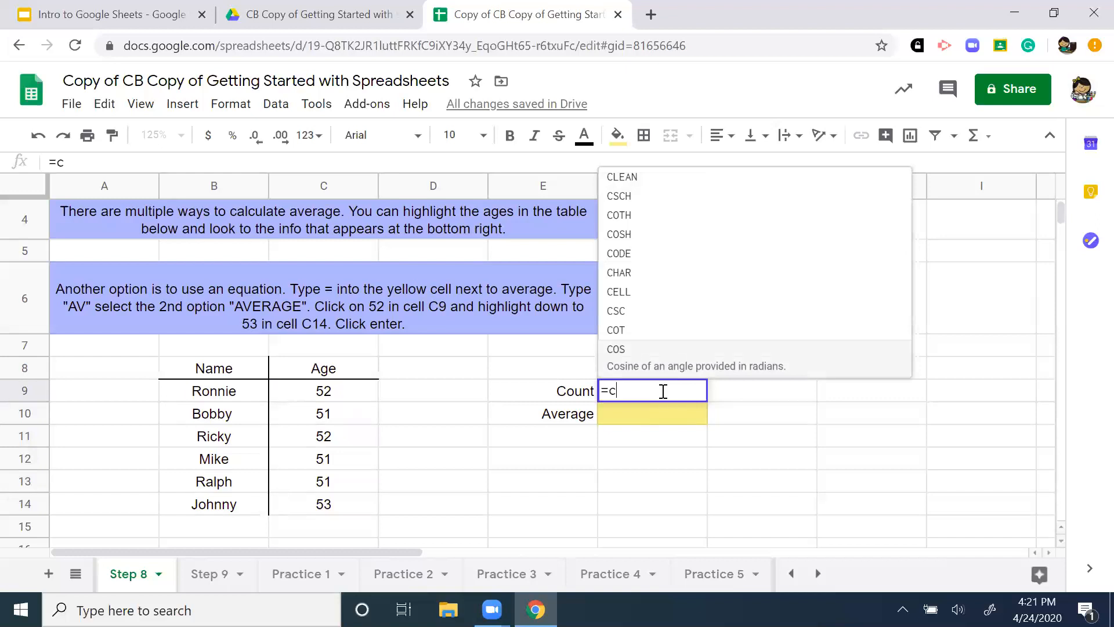
type("ount")
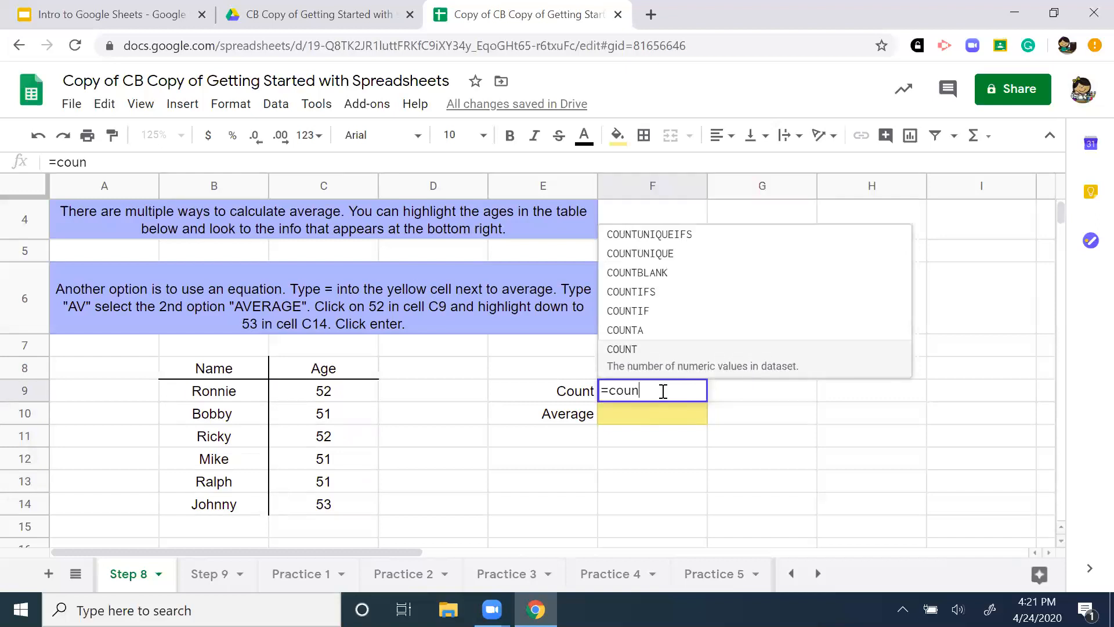
left_click(643, 351)
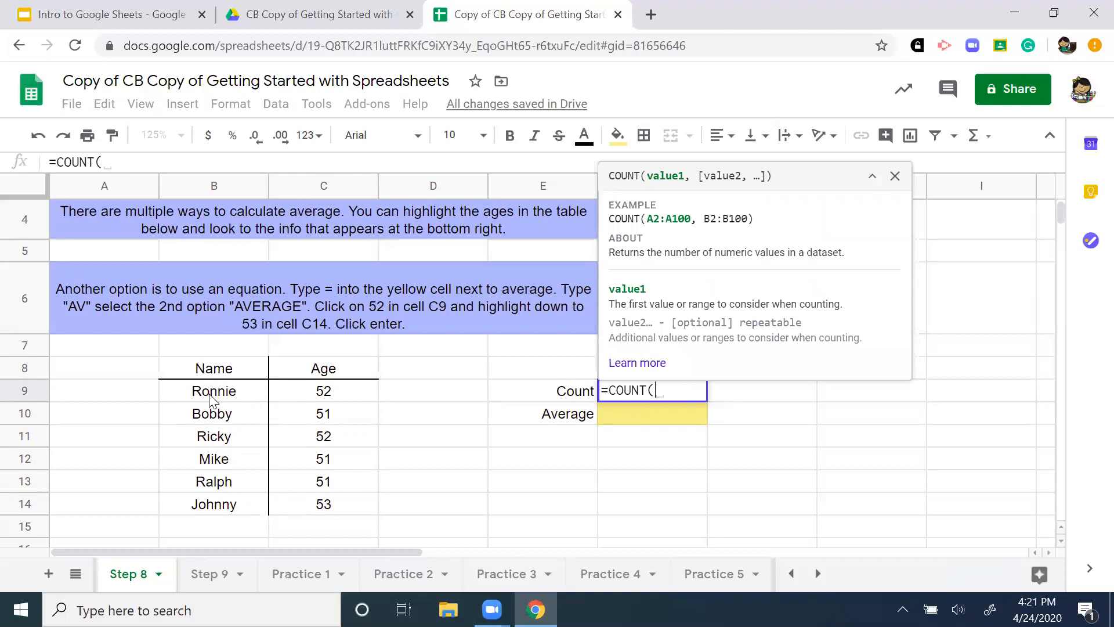
left_click_drag(212, 399, 226, 513)
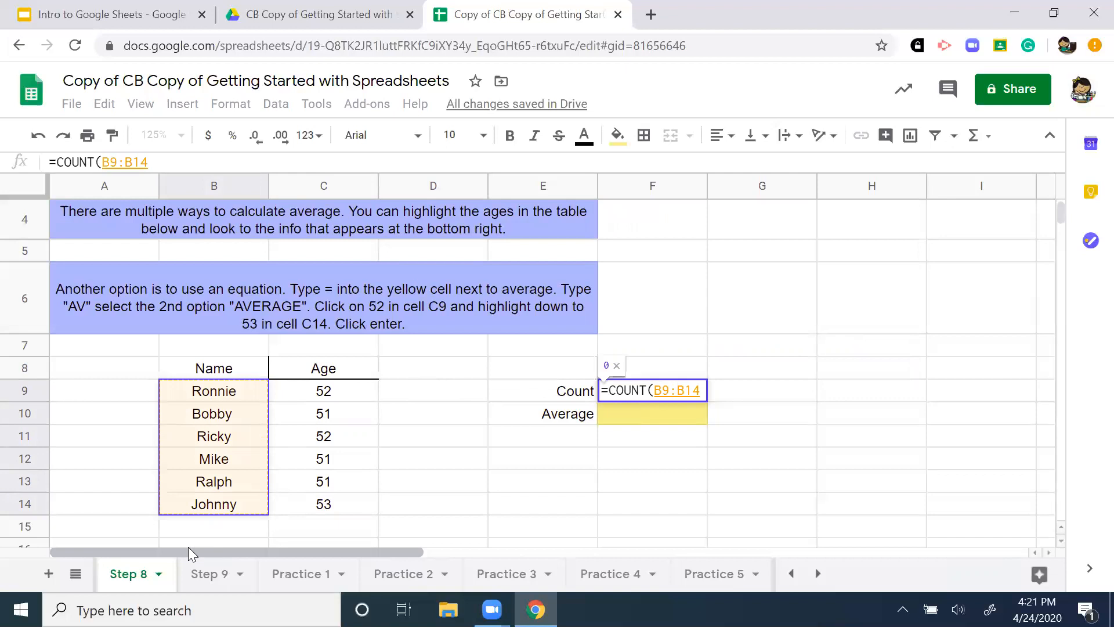
key("Return")
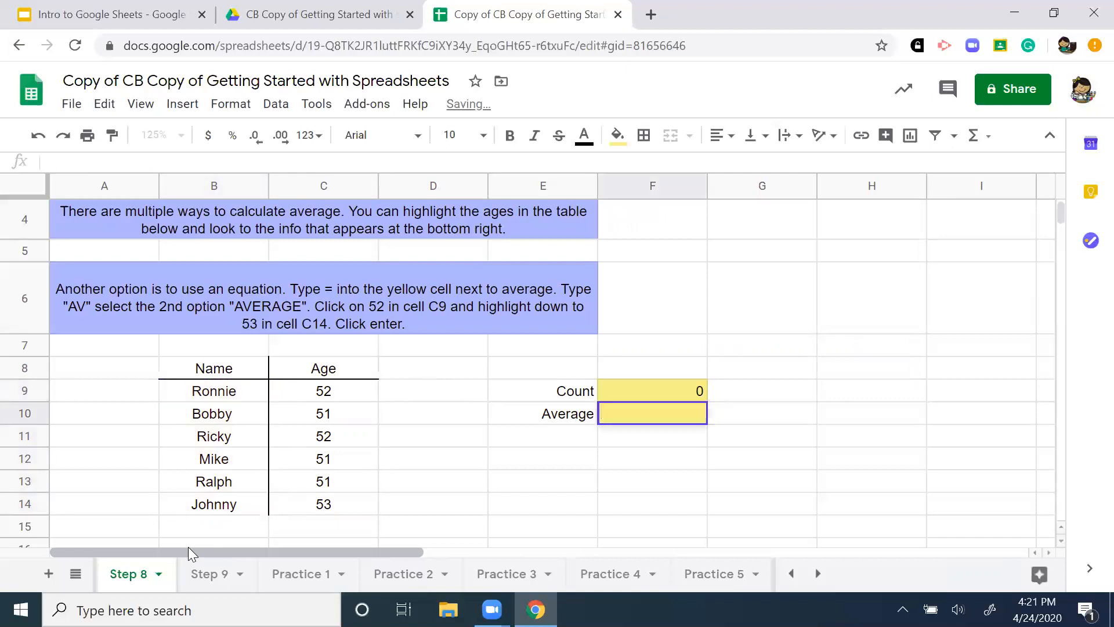
left_click(665, 387)
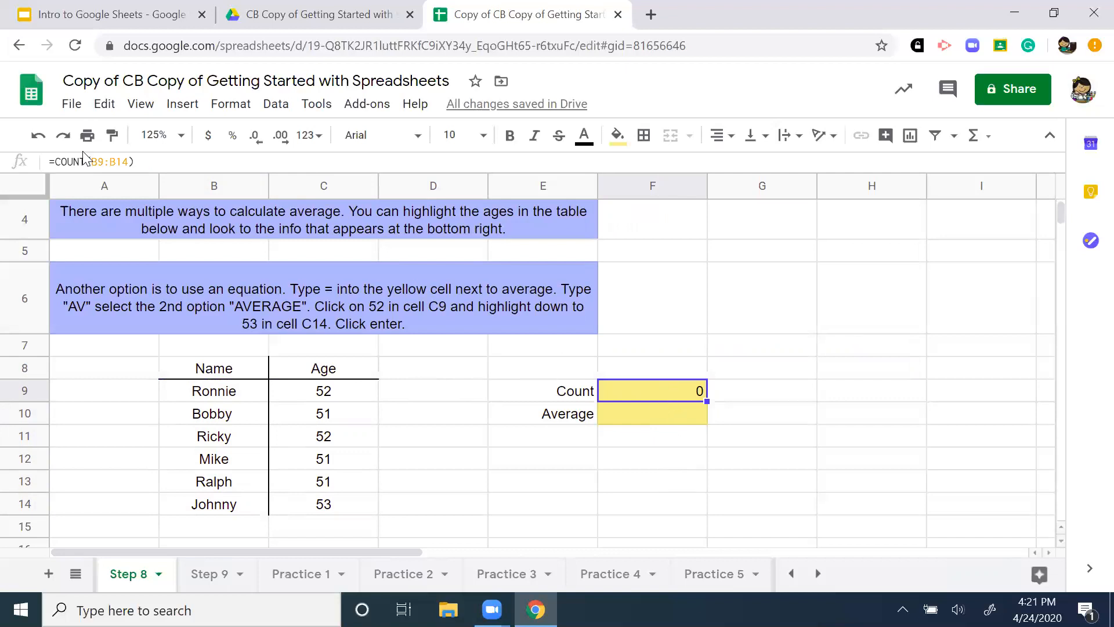
left_click(152, 162)
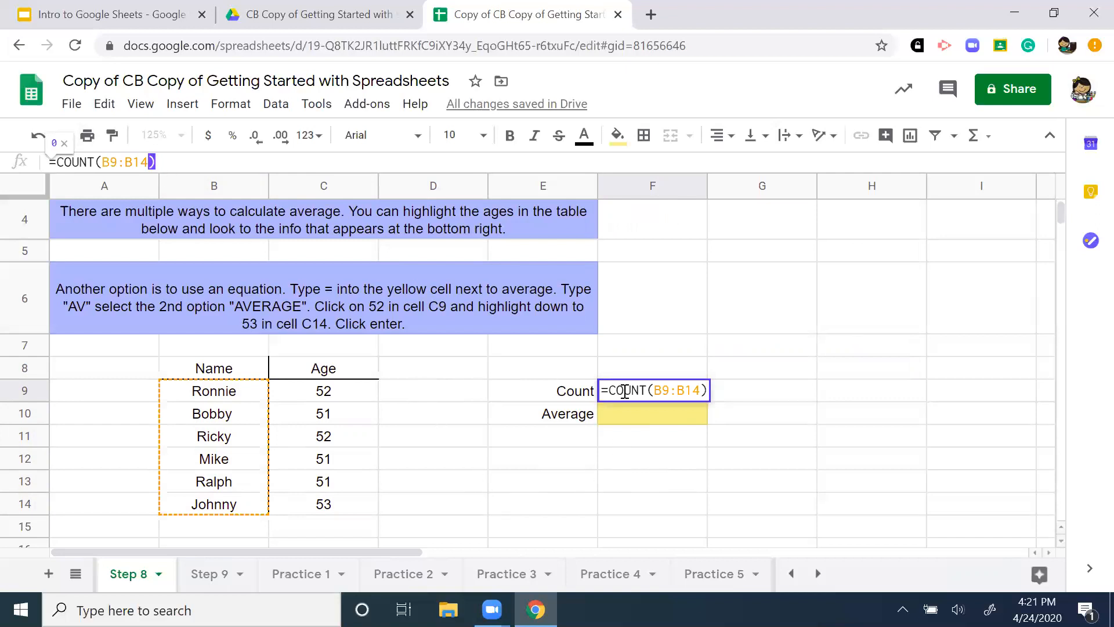
left_click(502, 486)
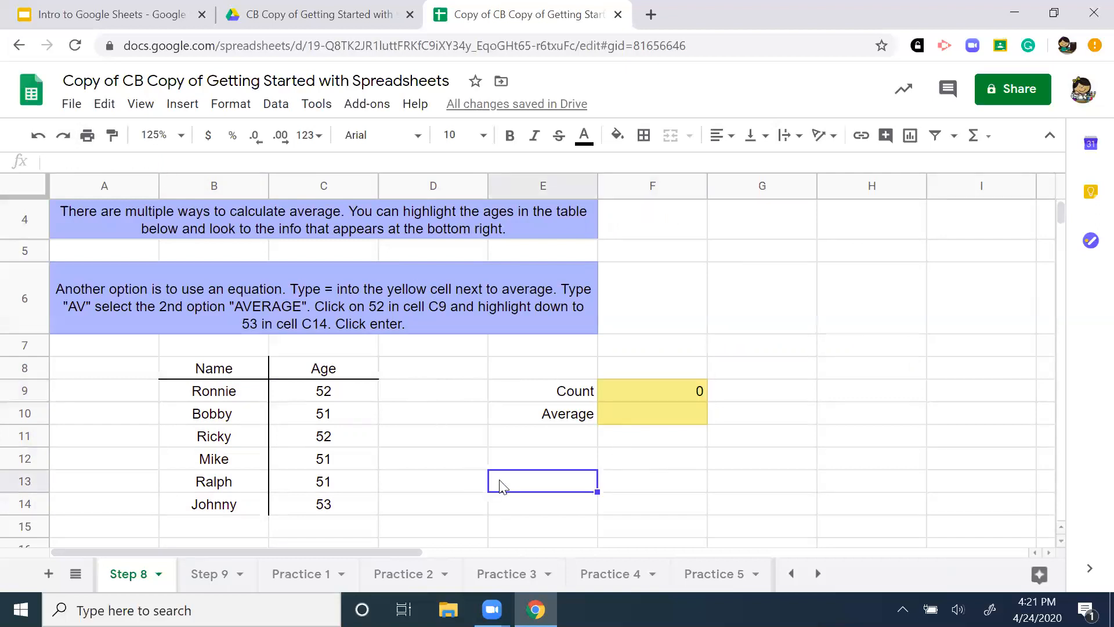
Replace the formula in the yellow Count cell F9 with =COUNT(C9:C14) to count the ages
left_click(619, 390)
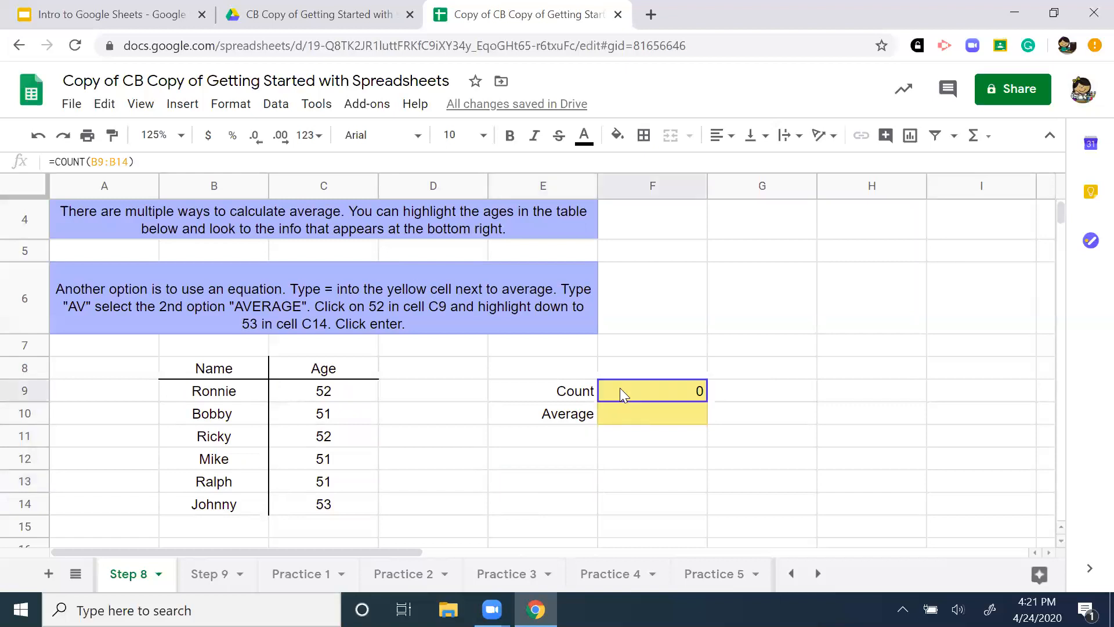
key("Delete")
type("=")
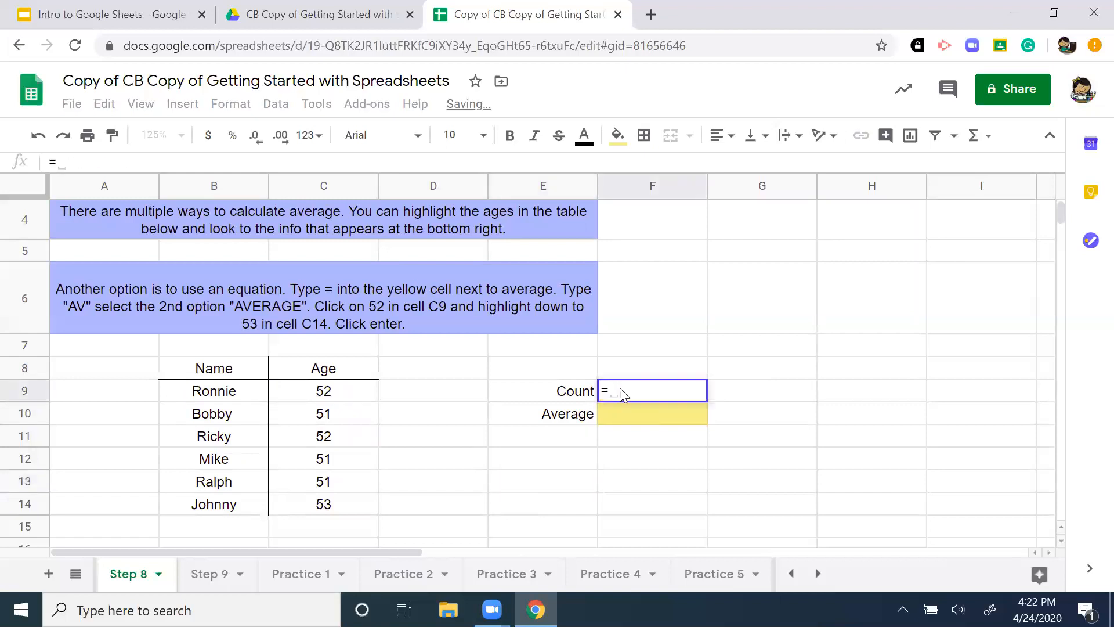
type("count")
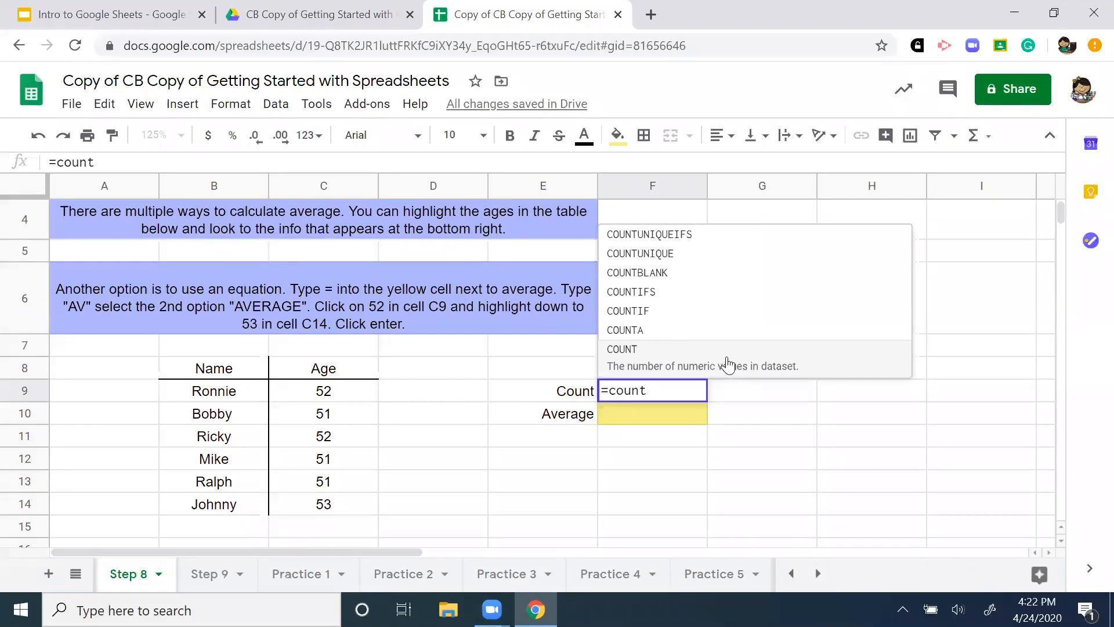
left_click(808, 349)
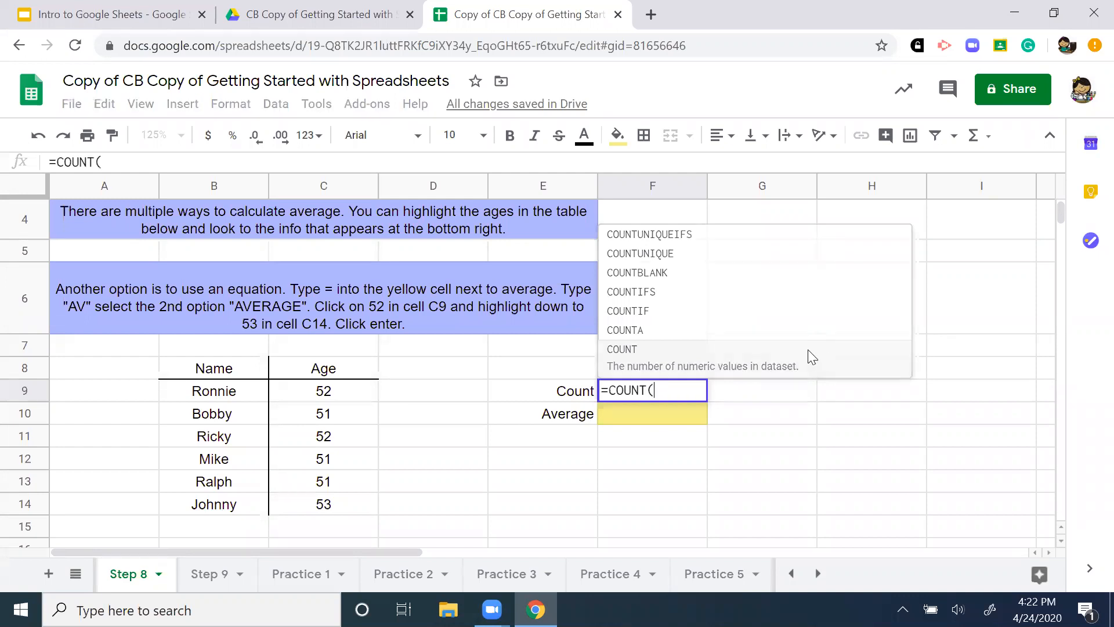
left_click(338, 388)
left_click_drag(338, 387, 332, 513)
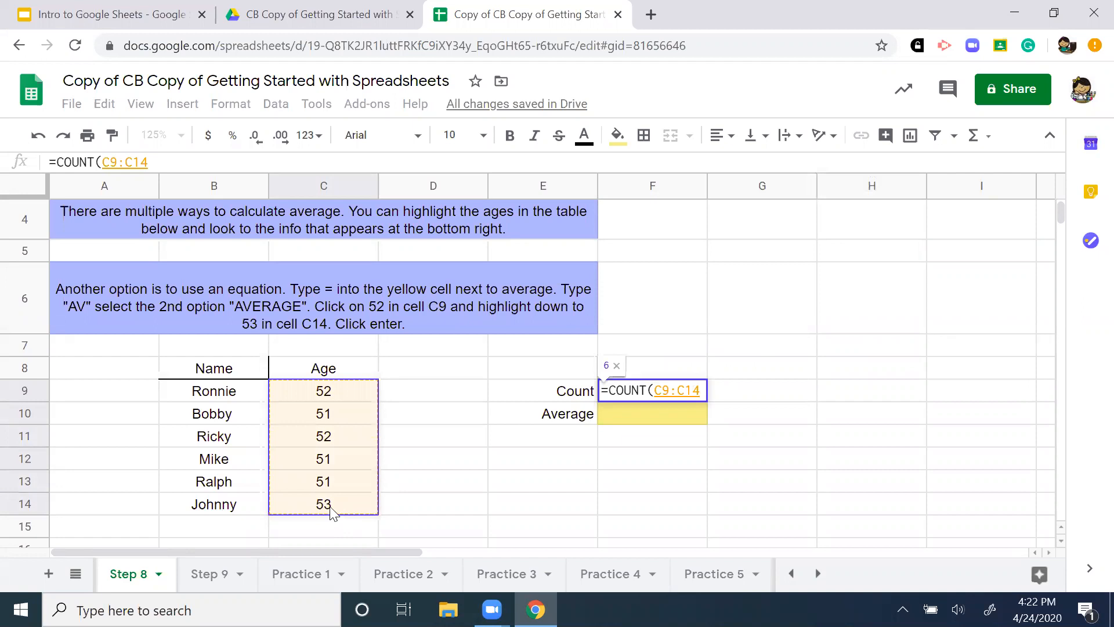
key("Return")
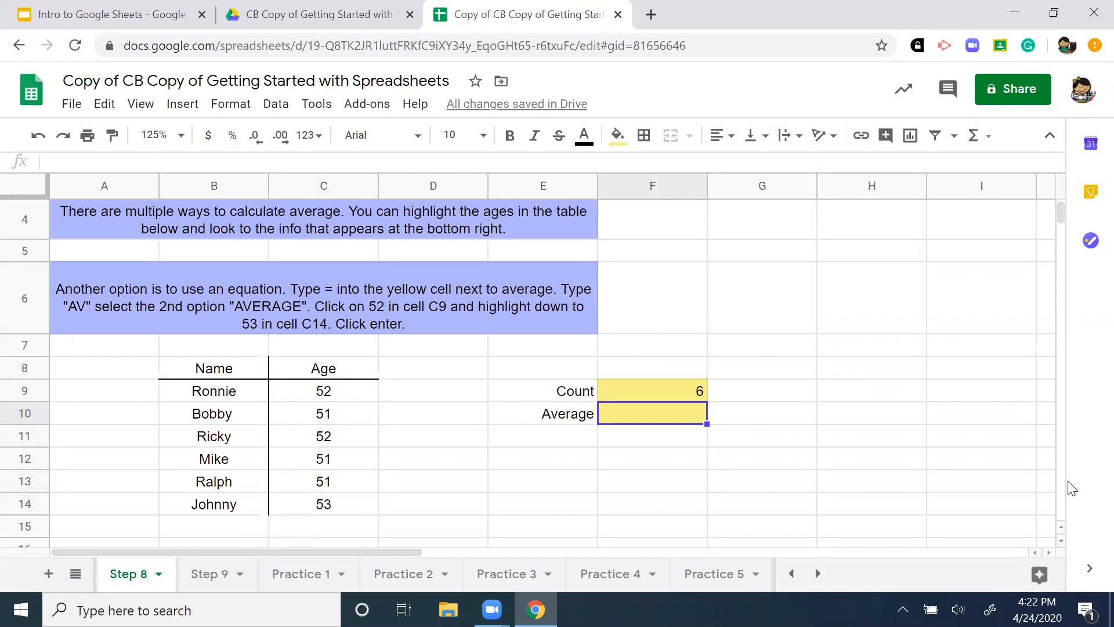
Try averaging the ages C9:C14 with the RANK.AVG function in the yellow Average cell F10
left_click(684, 455)
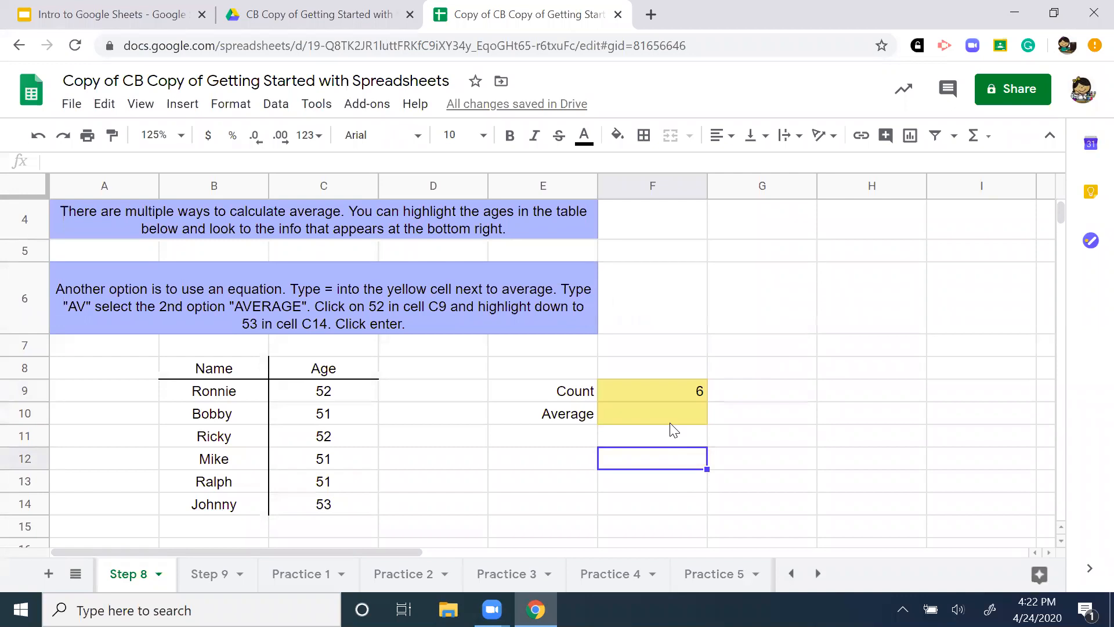
left_click(669, 416)
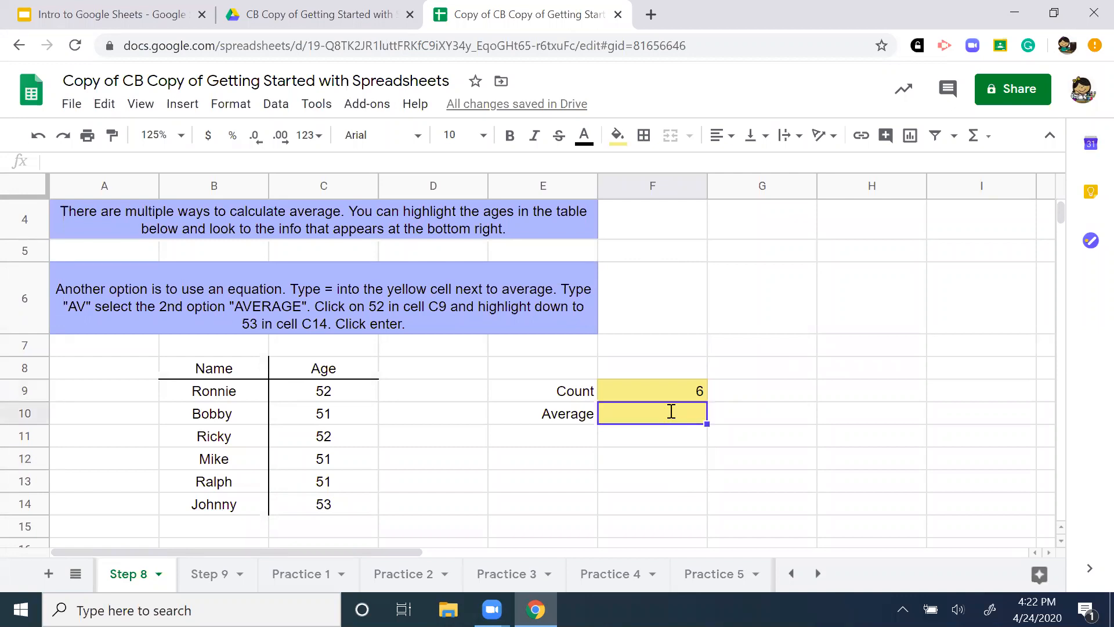
type("=avg")
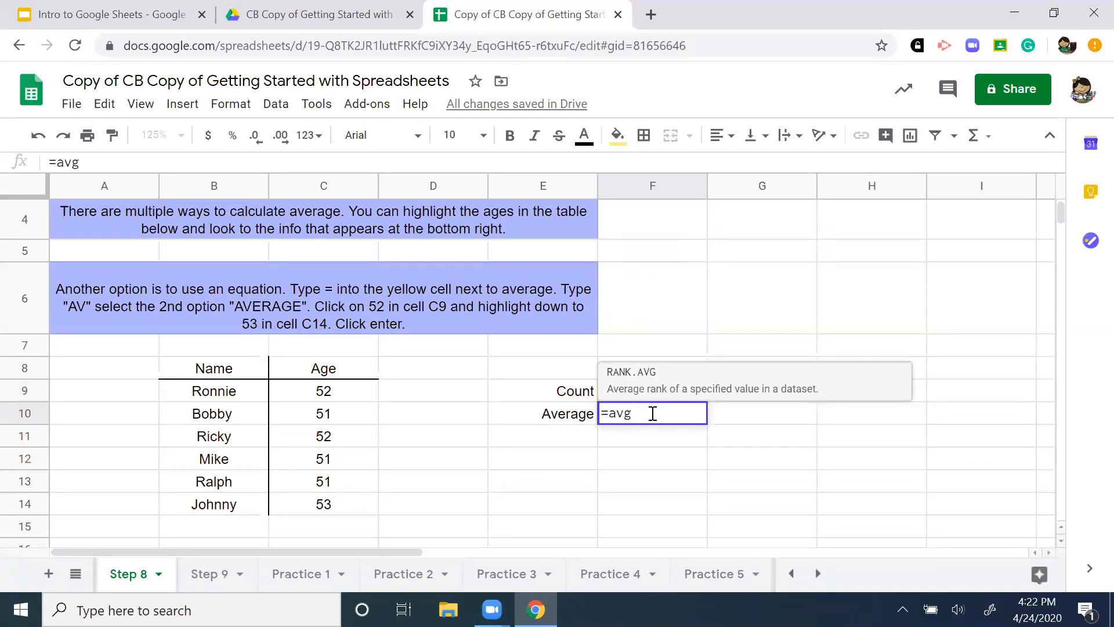
left_click(617, 376)
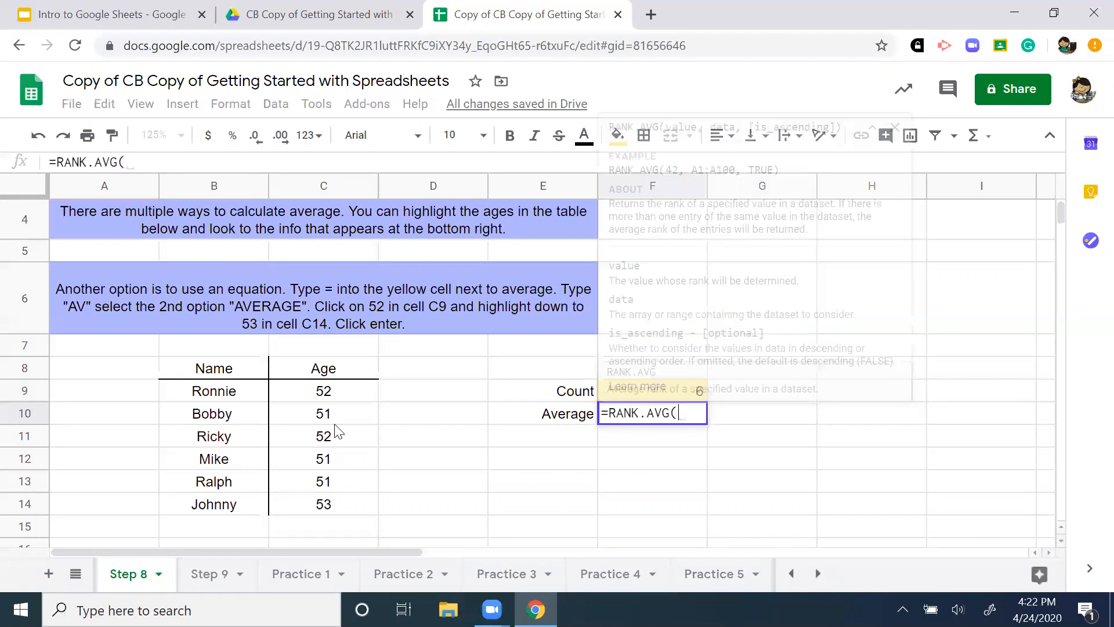
left_click(331, 393)
left_click_drag(328, 491, 336, 514)
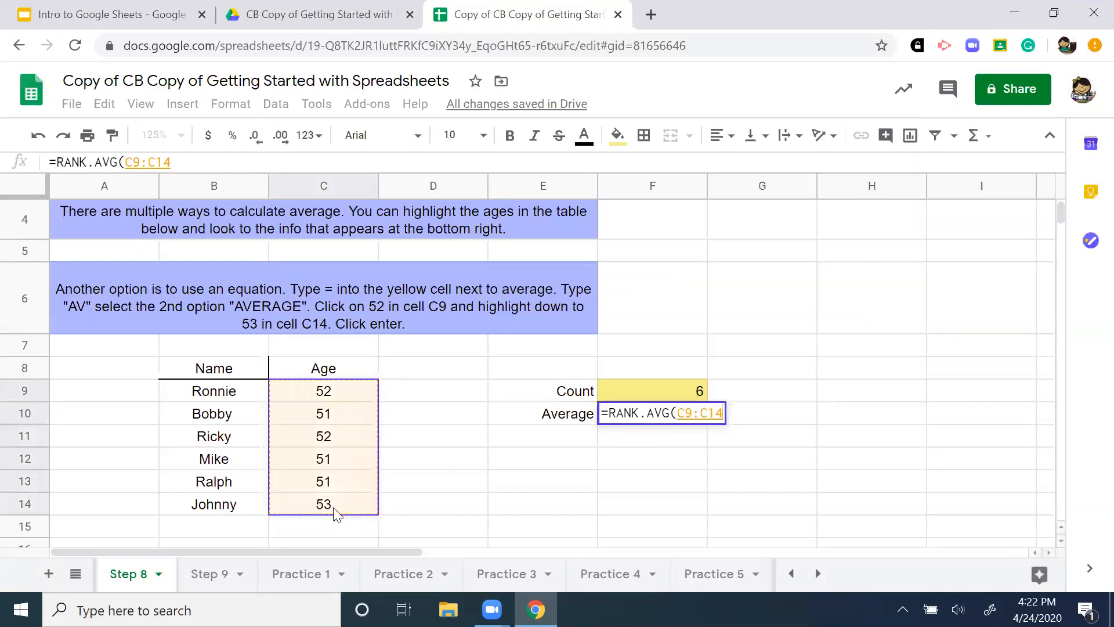
key("Return")
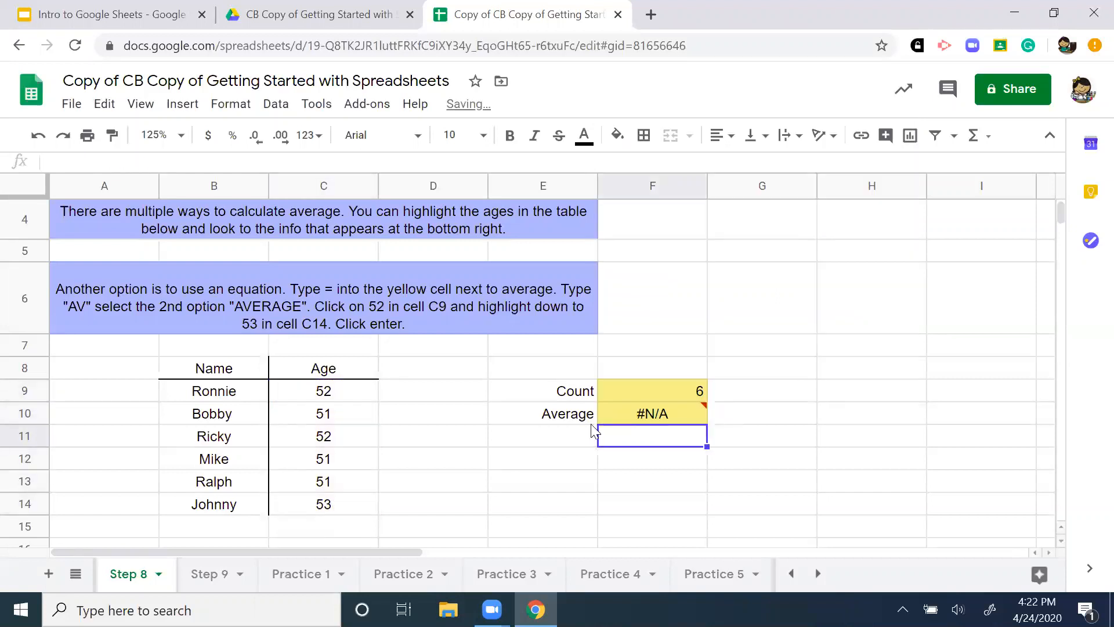
Try correcting the formula in F10 to =AVG(C9:C14) by removing the RANK. prefix
left_click(651, 414)
left_click(95, 164)
key("BackSpace")
key("BackSpace")
key("BackSpace")
key("BackSpace")
key("BackSpace")
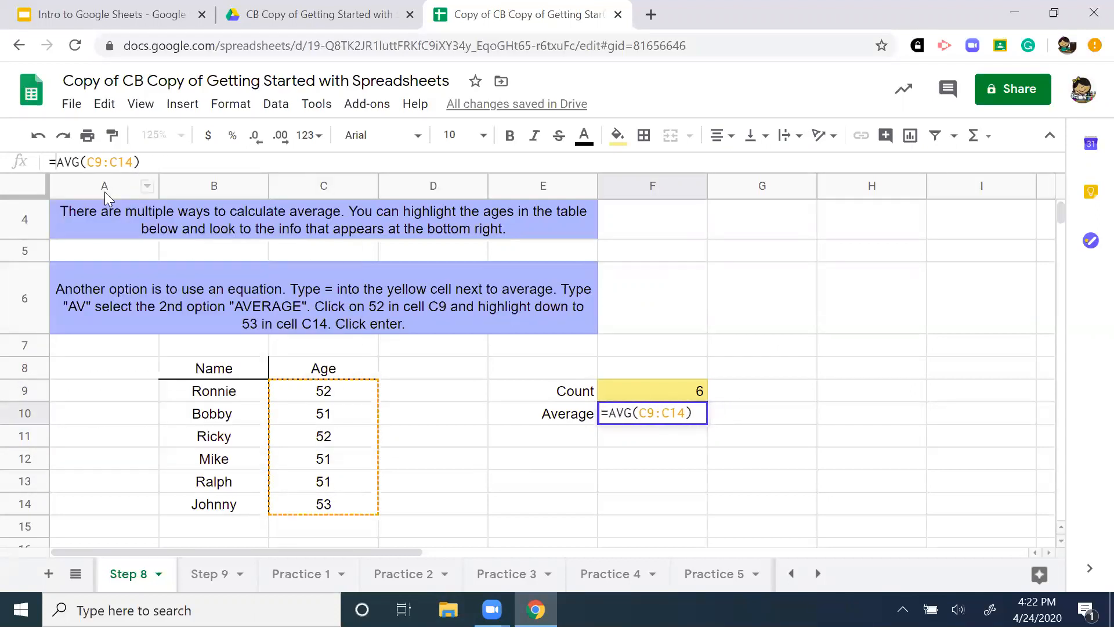
key("Return")
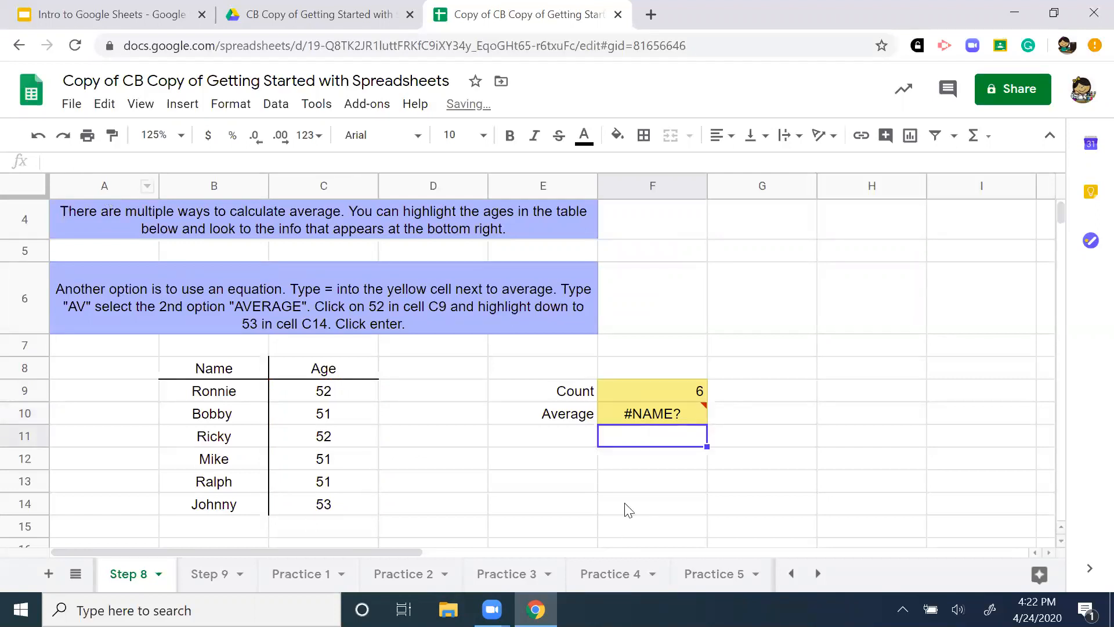
Replace the formula in the Average cell F10 with =AVERAGE(C9:C14), using the suggested AVERAGE function
key("Up")
left_click(126, 164)
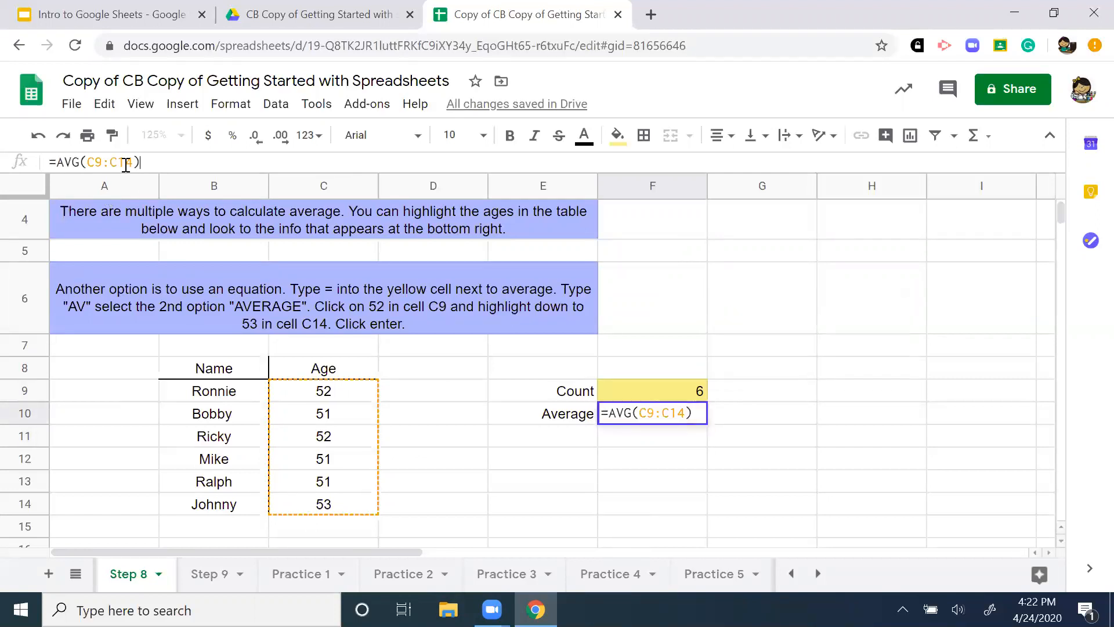
triple_click(170, 161)
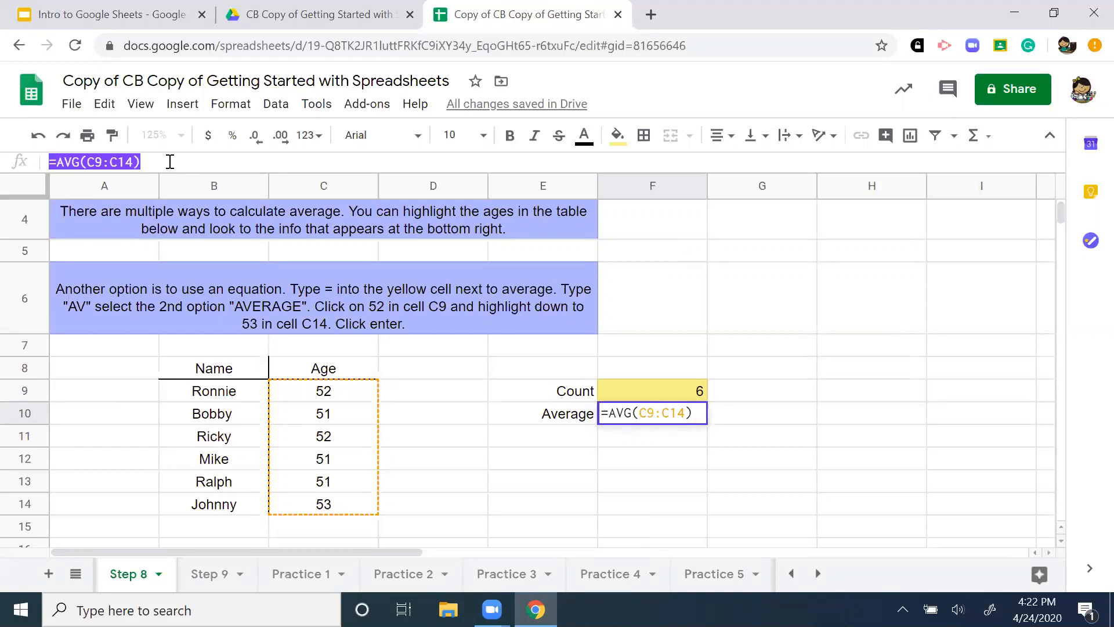
type("=avg")
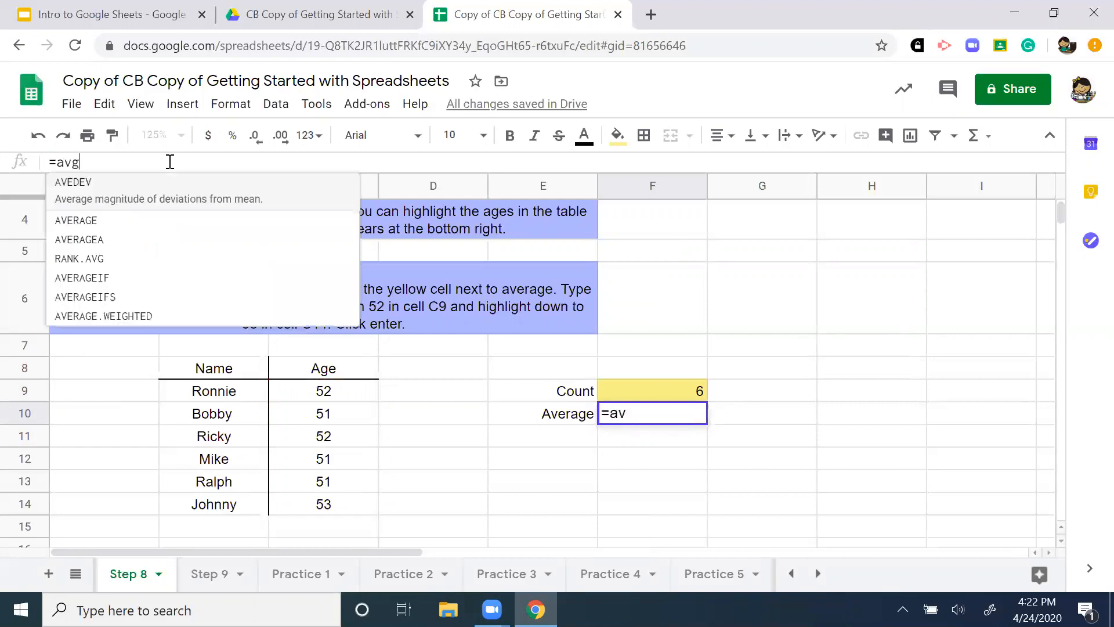
key("BackSpace")
type("er")
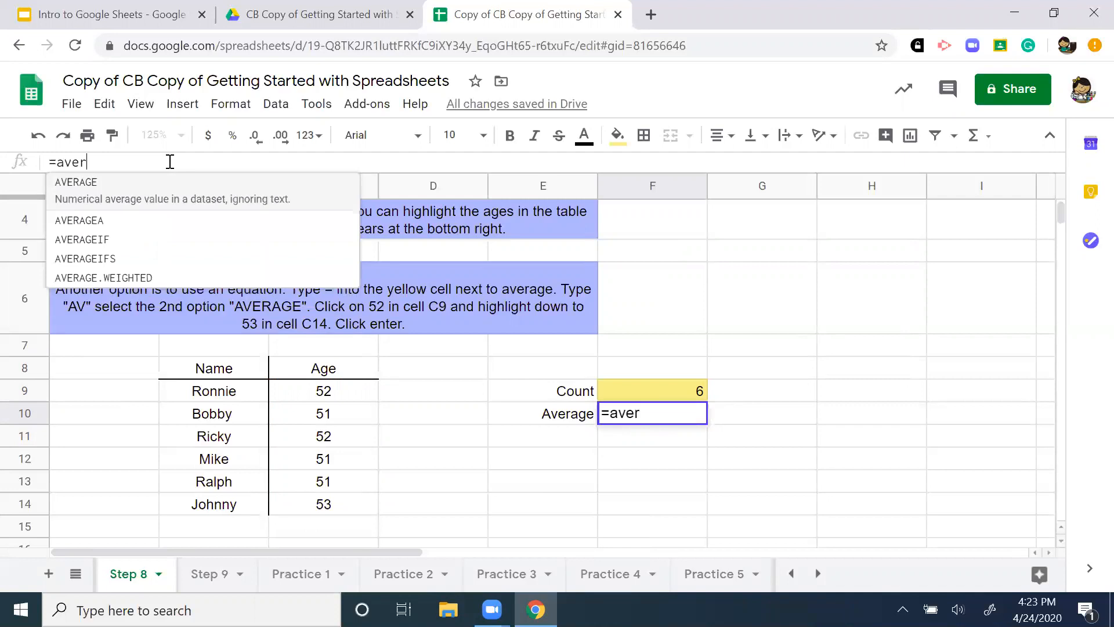
left_click(272, 184)
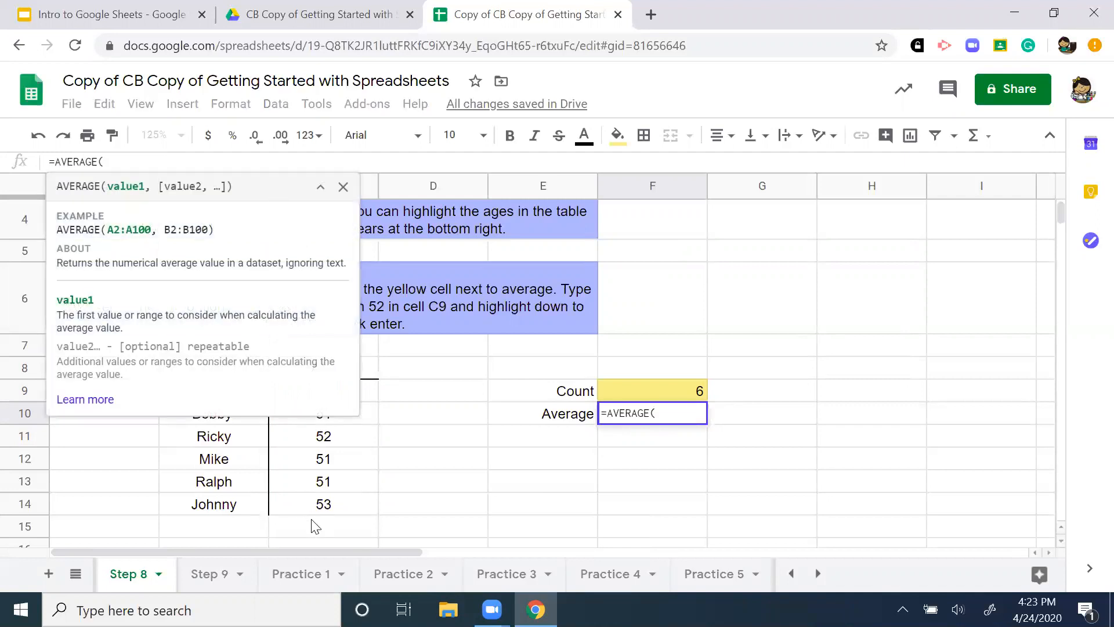
left_click_drag(318, 503, 329, 395)
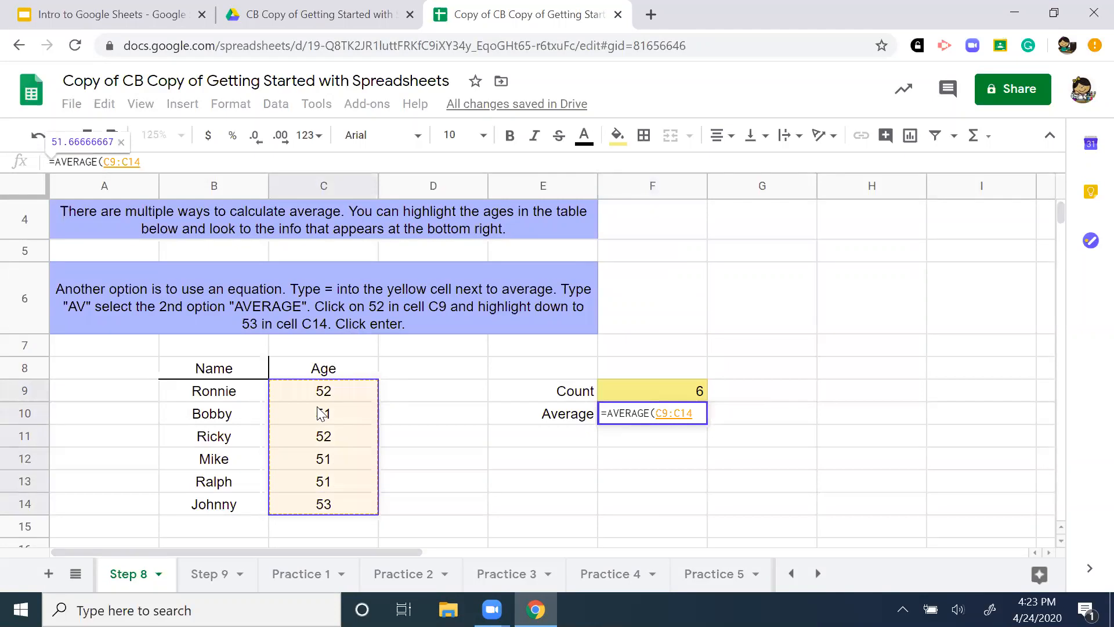
key("Return")
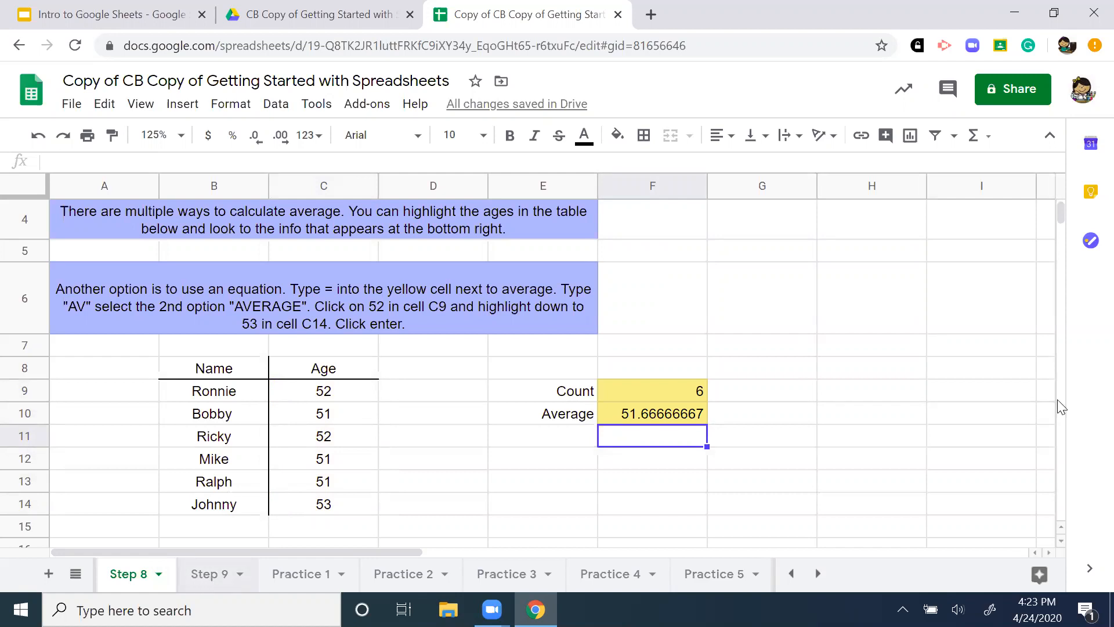
Open the Step 9 sheet and freeze its first row
left_click(215, 578)
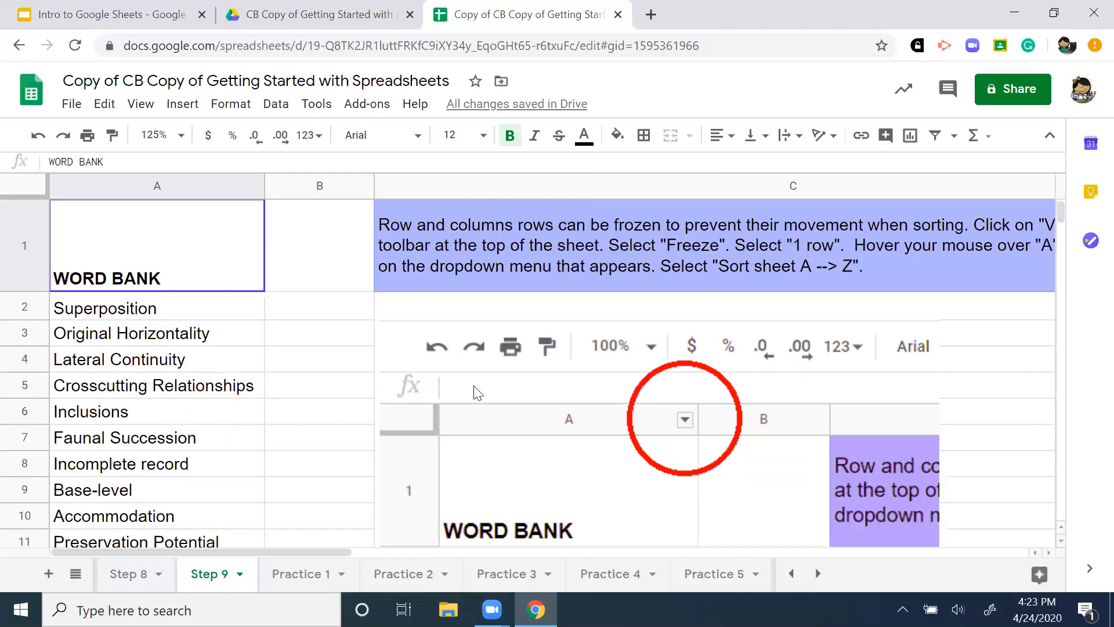
left_click(24, 244)
left_click(318, 359)
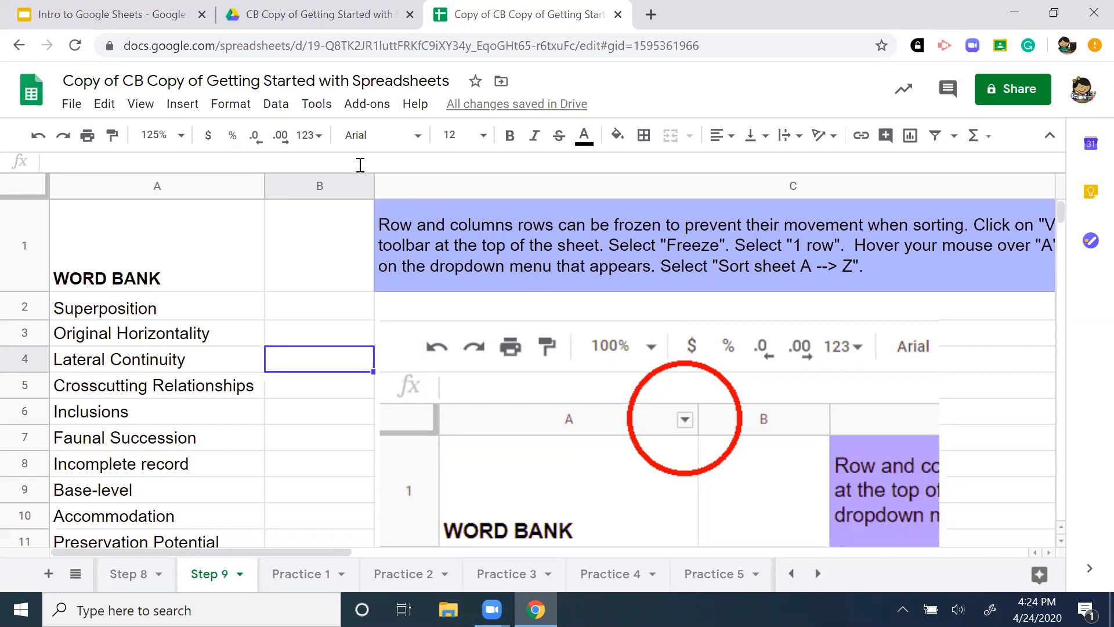
mouse_move(231, 185)
left_click(150, 108)
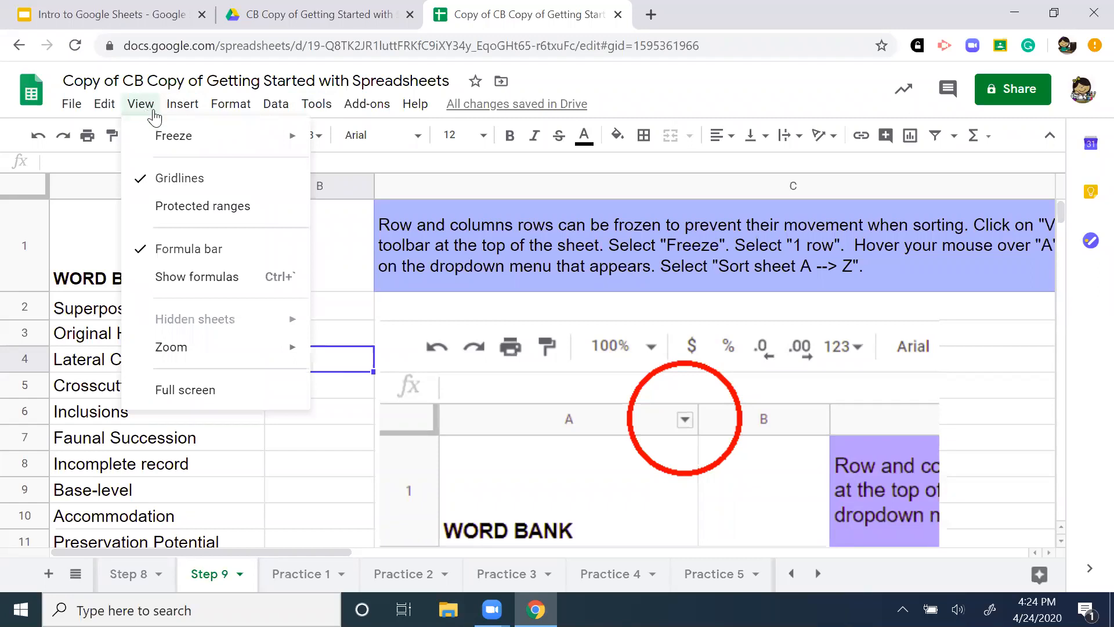
mouse_move(165, 141)
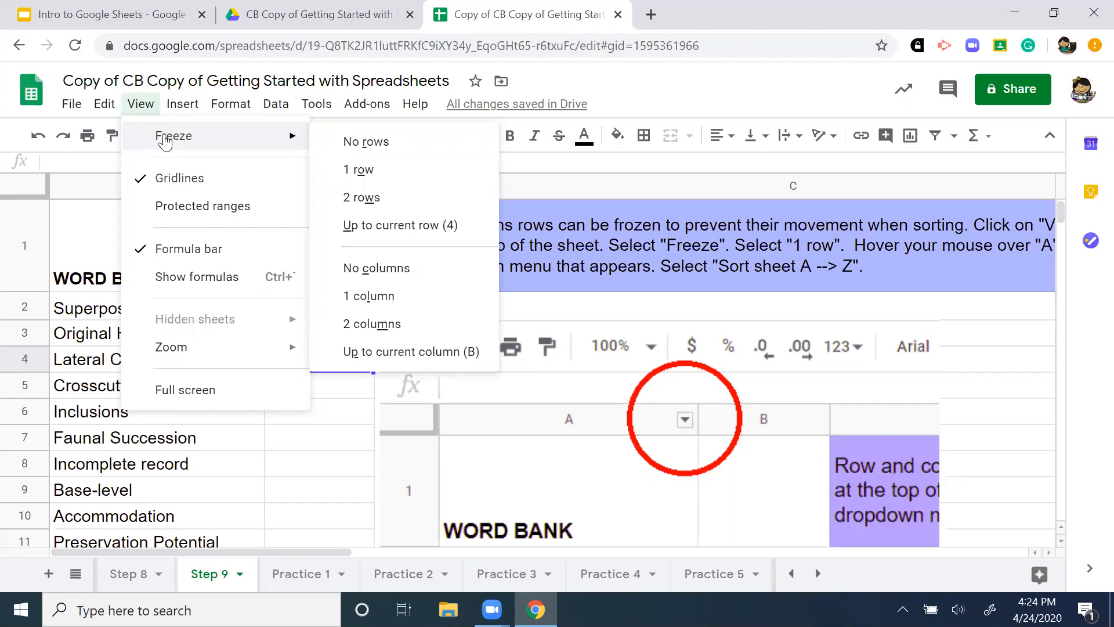
left_click(380, 174)
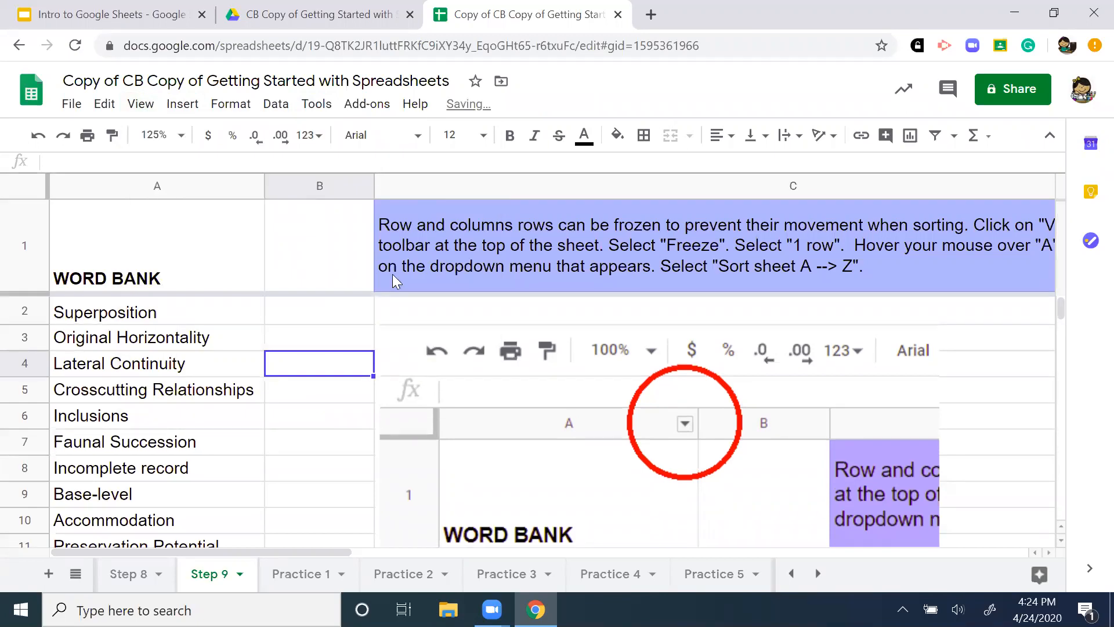
Sort the Step 9 sheet A → Z by the Word Bank entries in column A
left_click(164, 442)
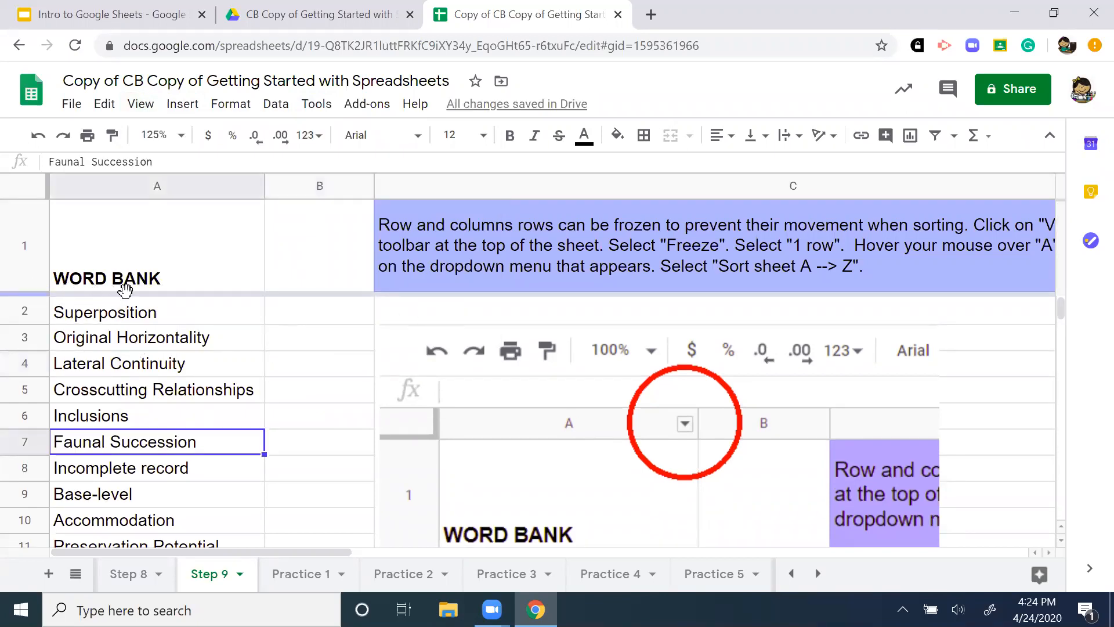
left_click(316, 449)
scroll(296, 377, "down", 1)
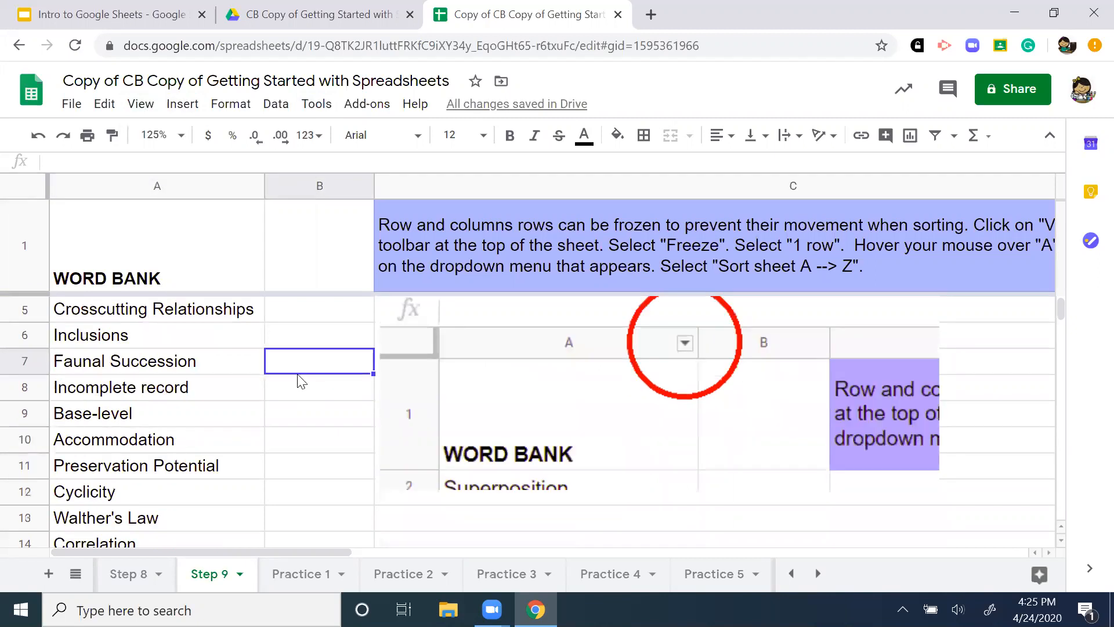
scroll(298, 377, "down", 2)
scroll(301, 382, "down", 1)
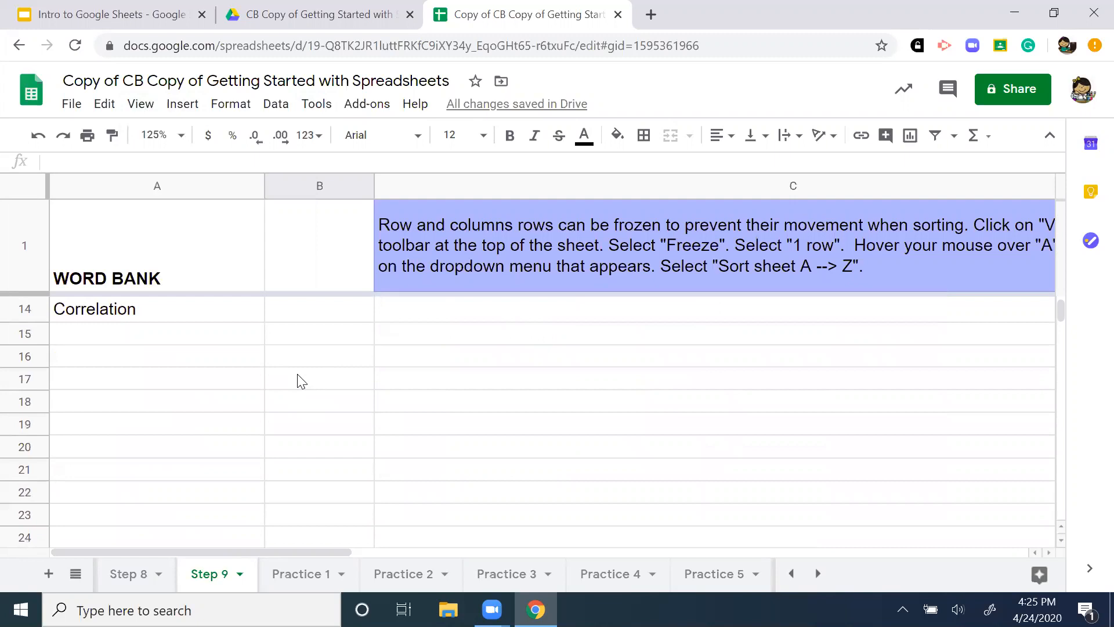
scroll(301, 381, "up", 4)
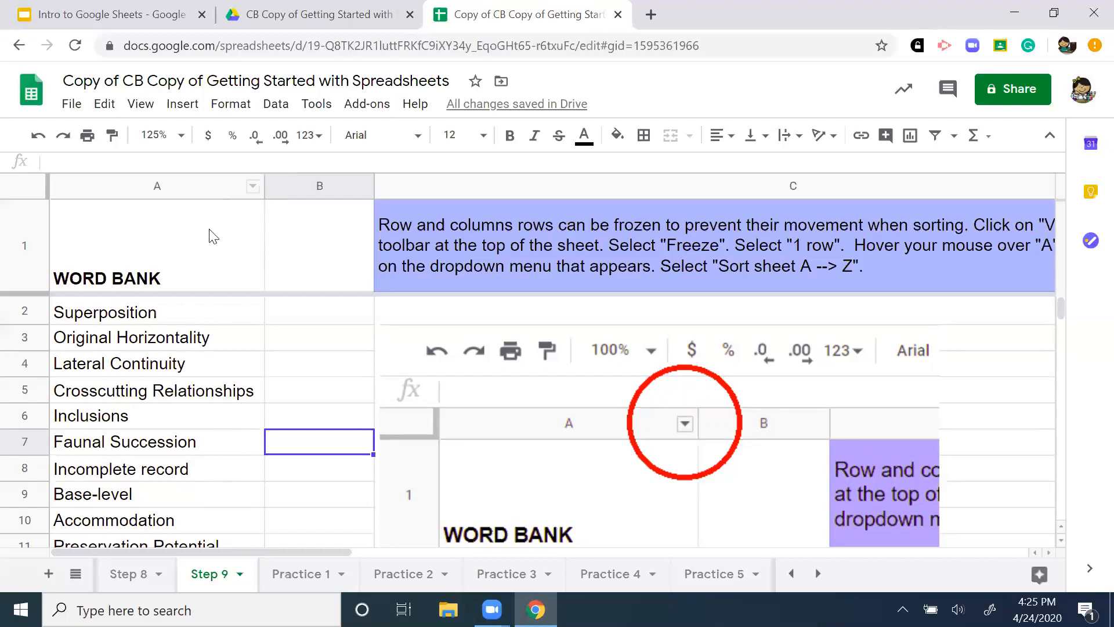
left_click(253, 189)
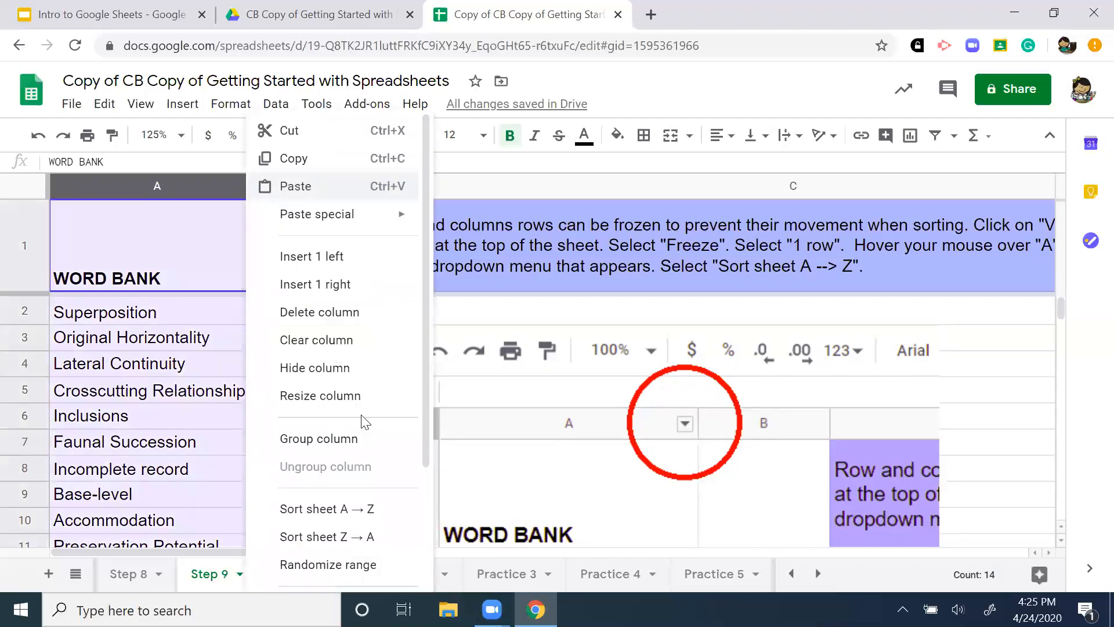
left_click(361, 512)
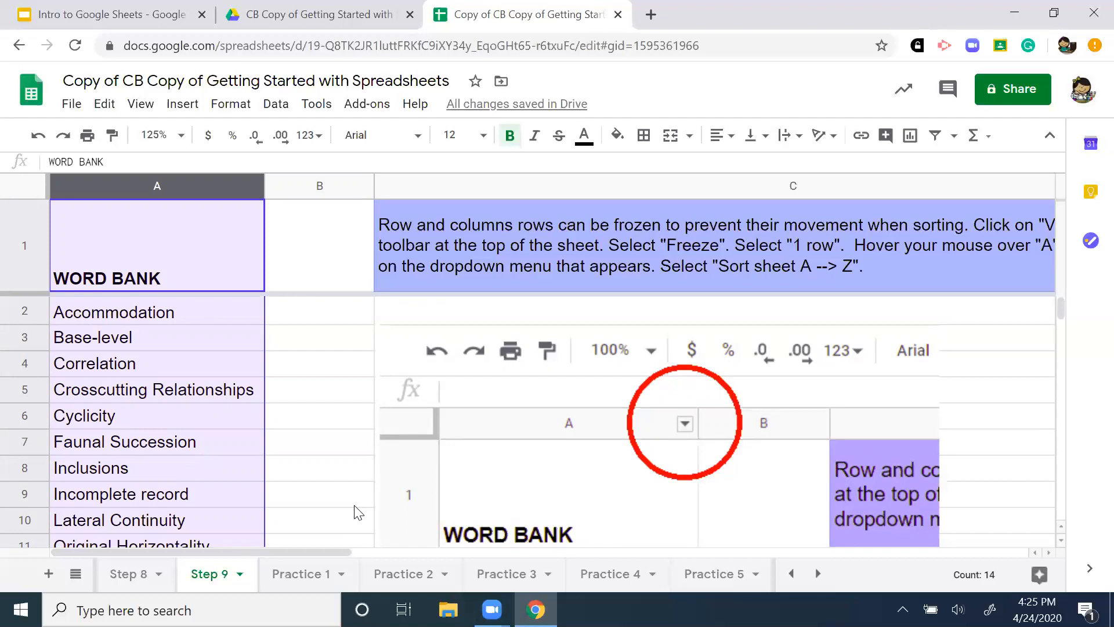
left_click(426, 247)
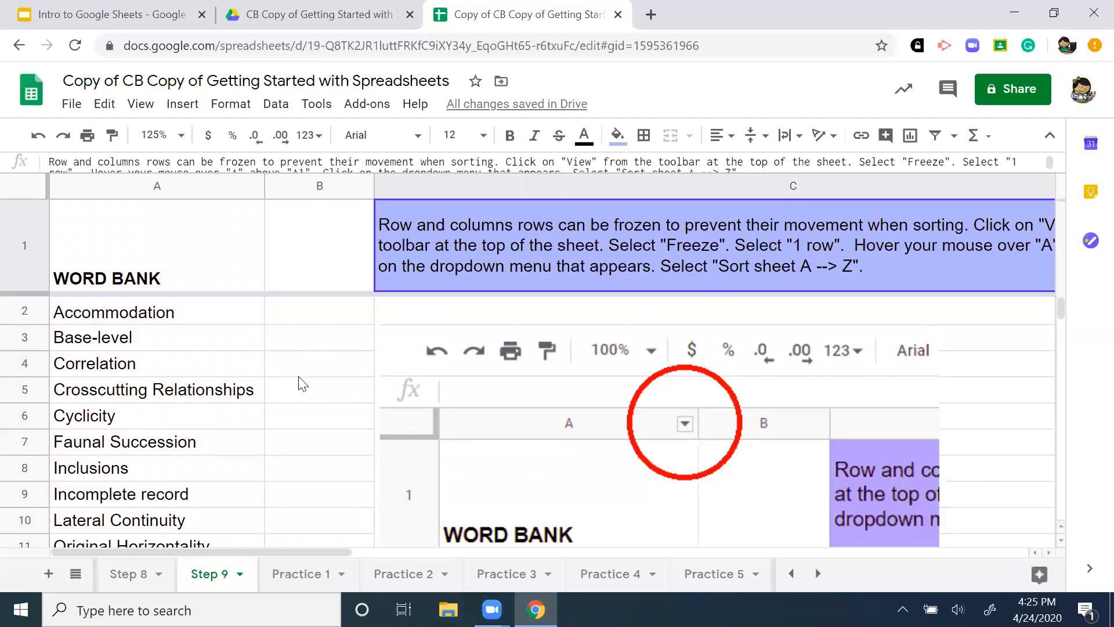
left_click_drag(156, 273, 163, 379)
scroll(177, 460, "down", 3)
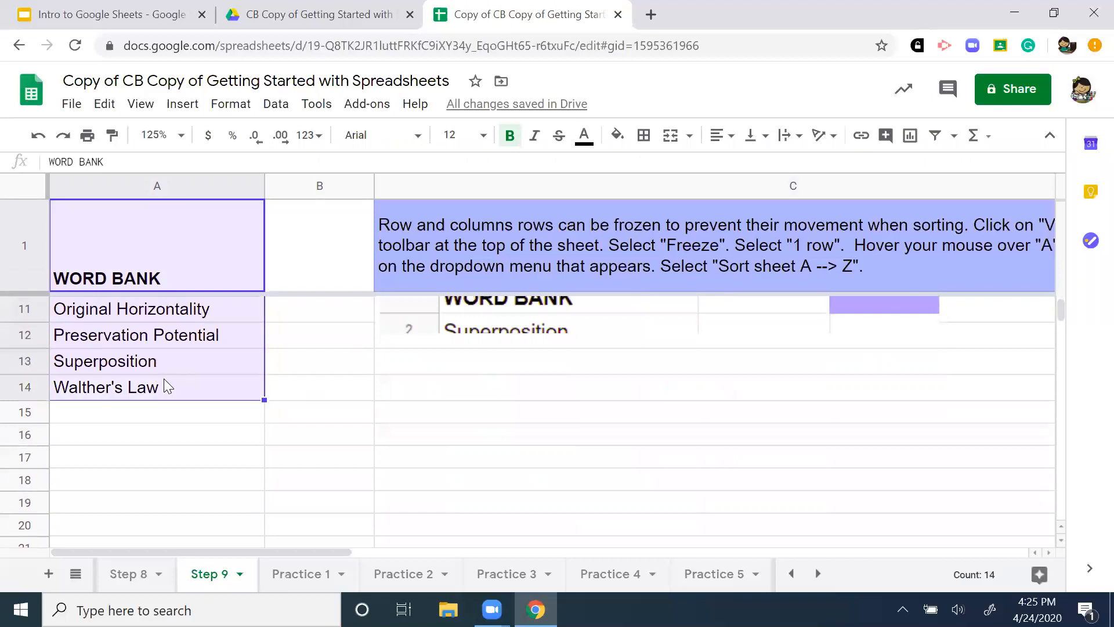
right_click(164, 378)
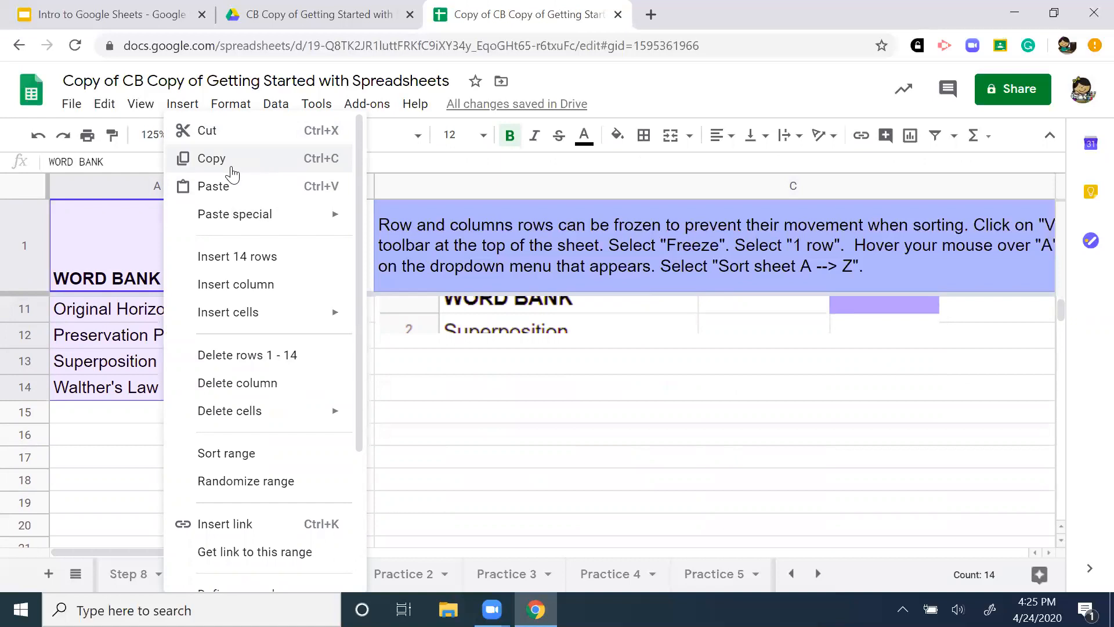
left_click(90, 409)
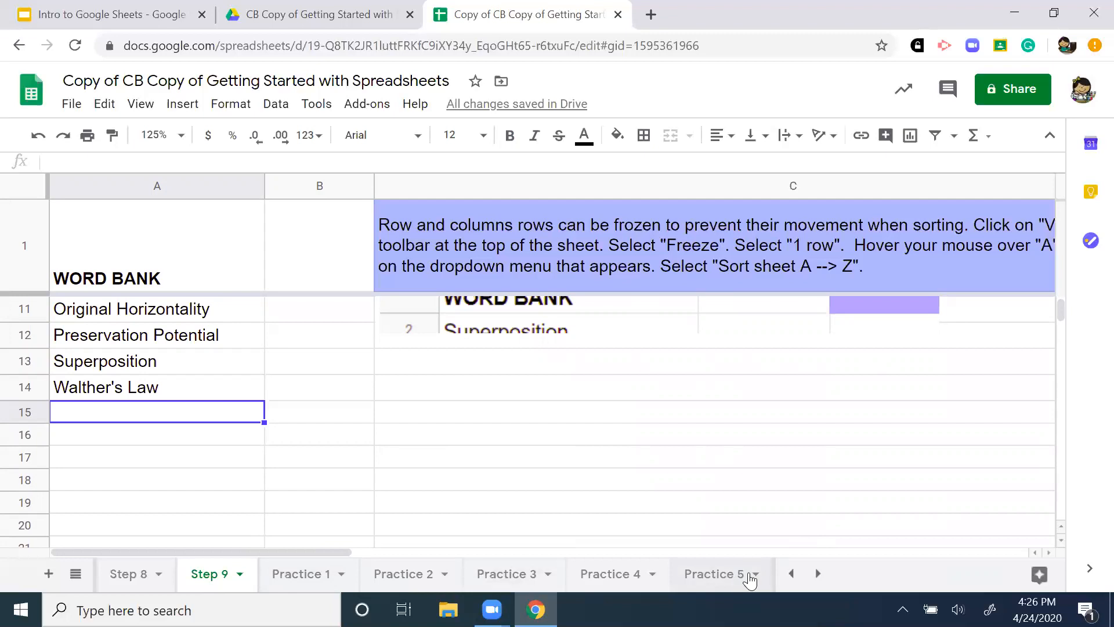
On the Practice 1 sheet, enter the formula =C5/38 in cell D5 of the % column
left_click(295, 575)
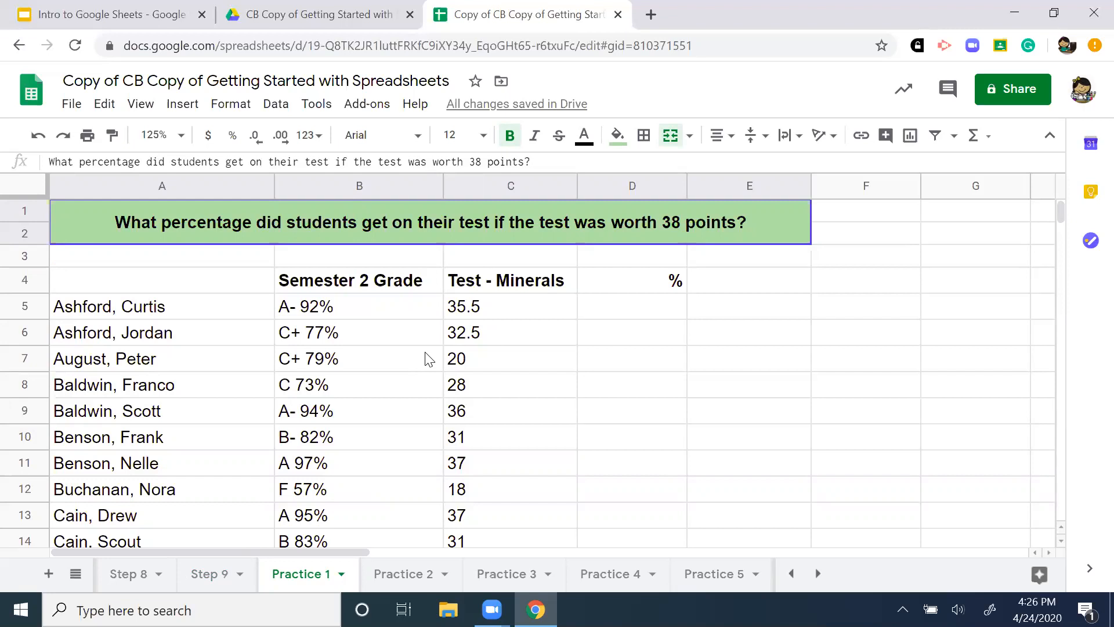
left_click(497, 312)
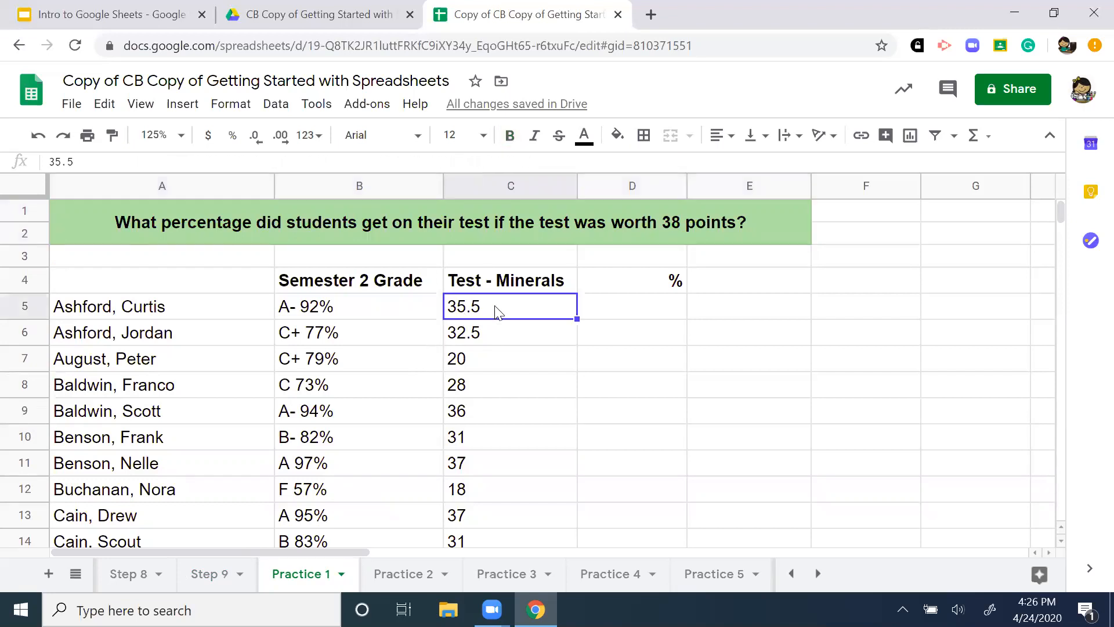
left_click(597, 313)
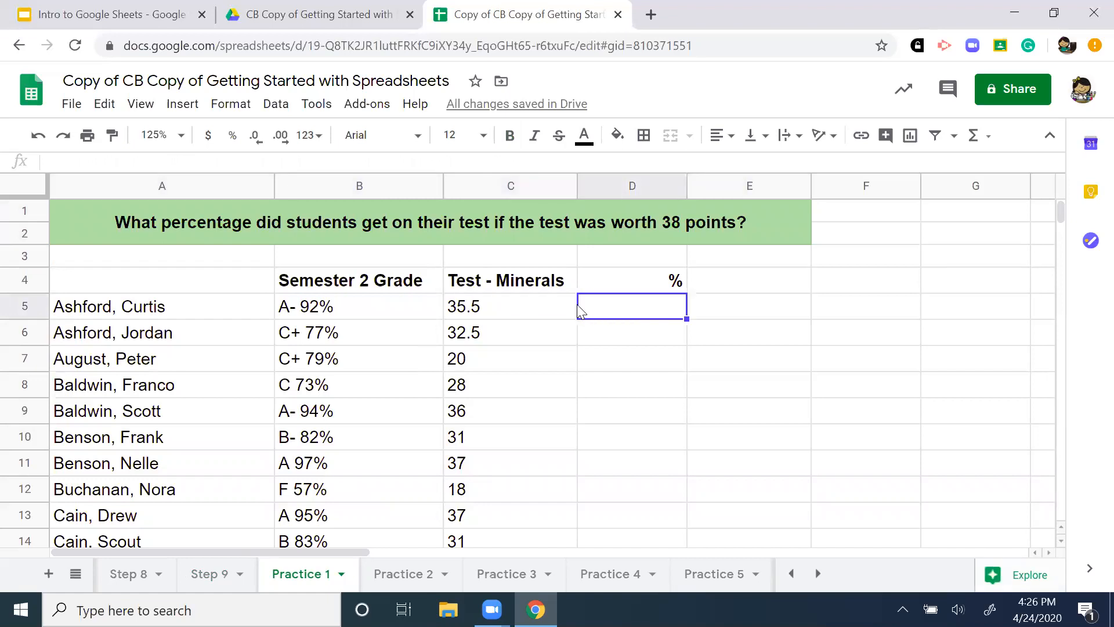
type("=")
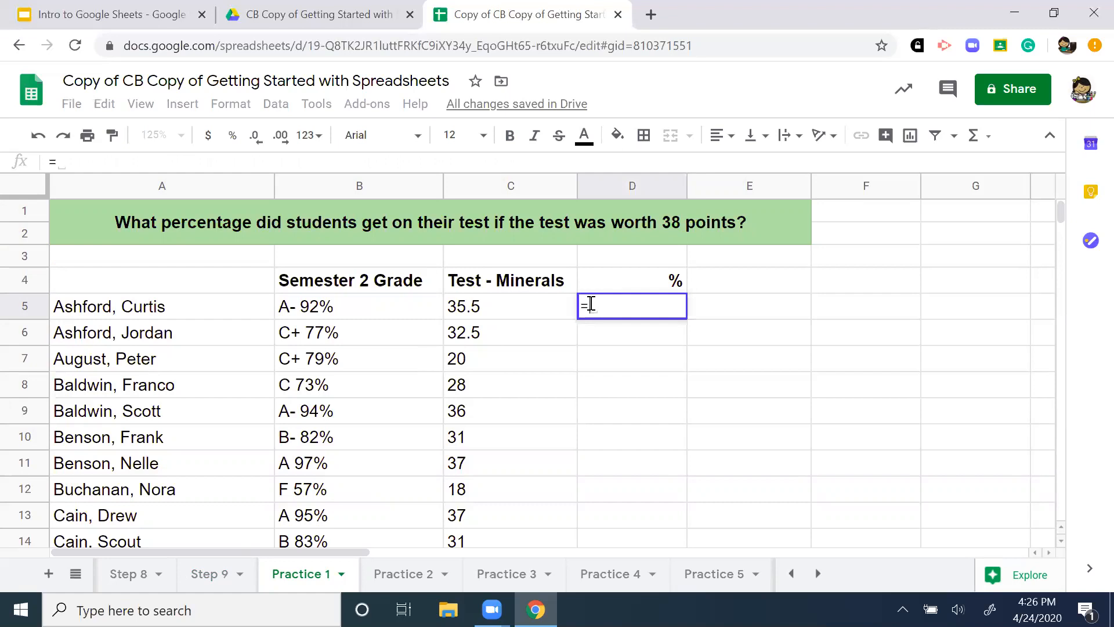
left_click(542, 303)
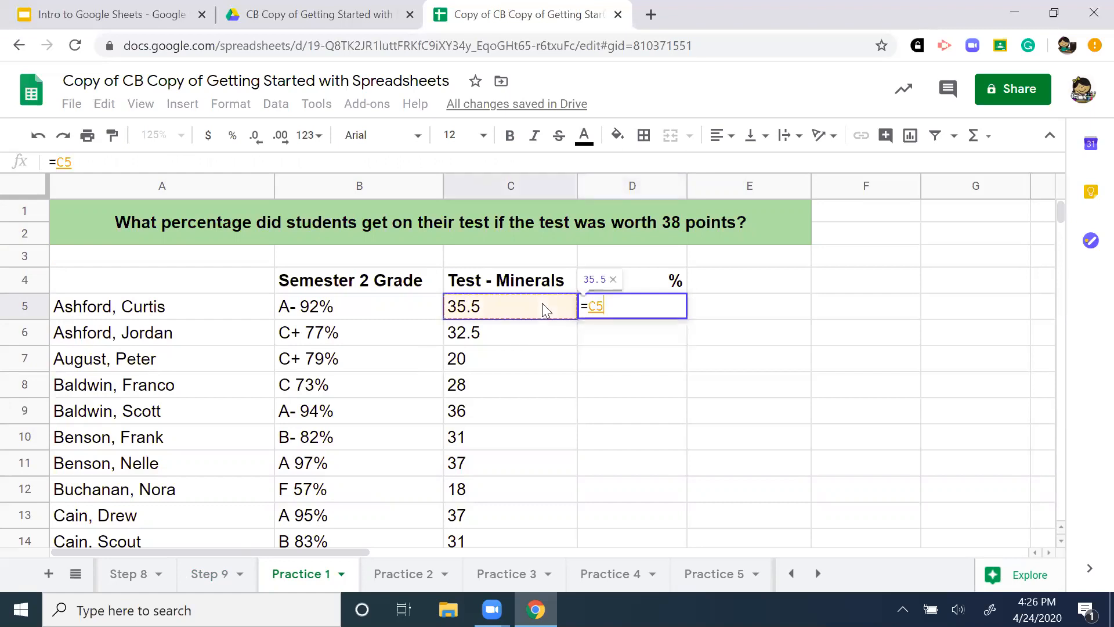
type("/")
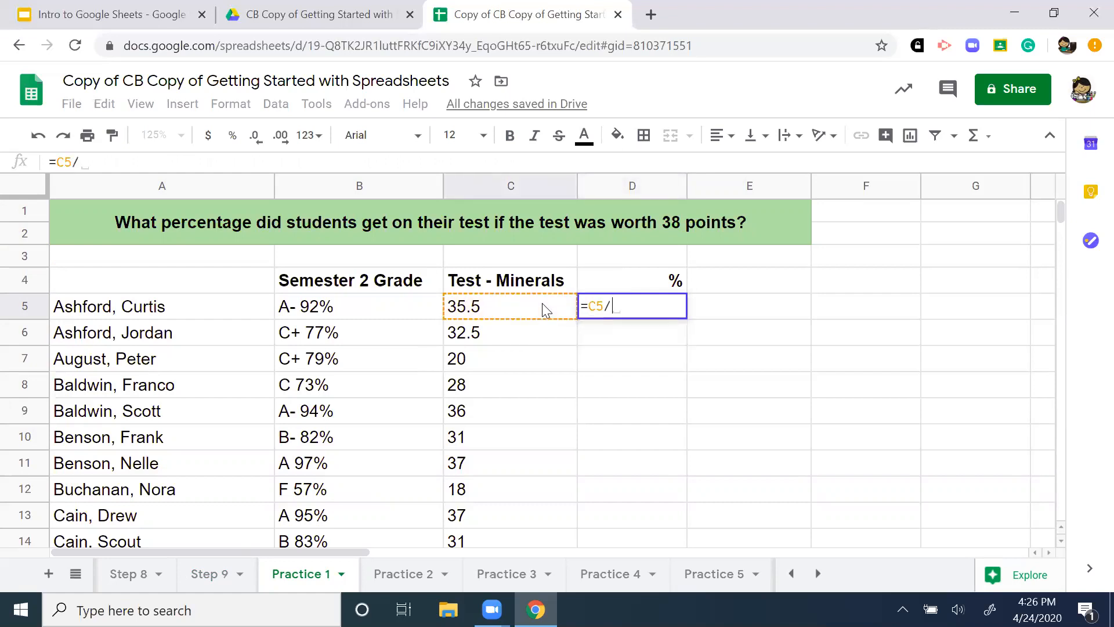
type("38")
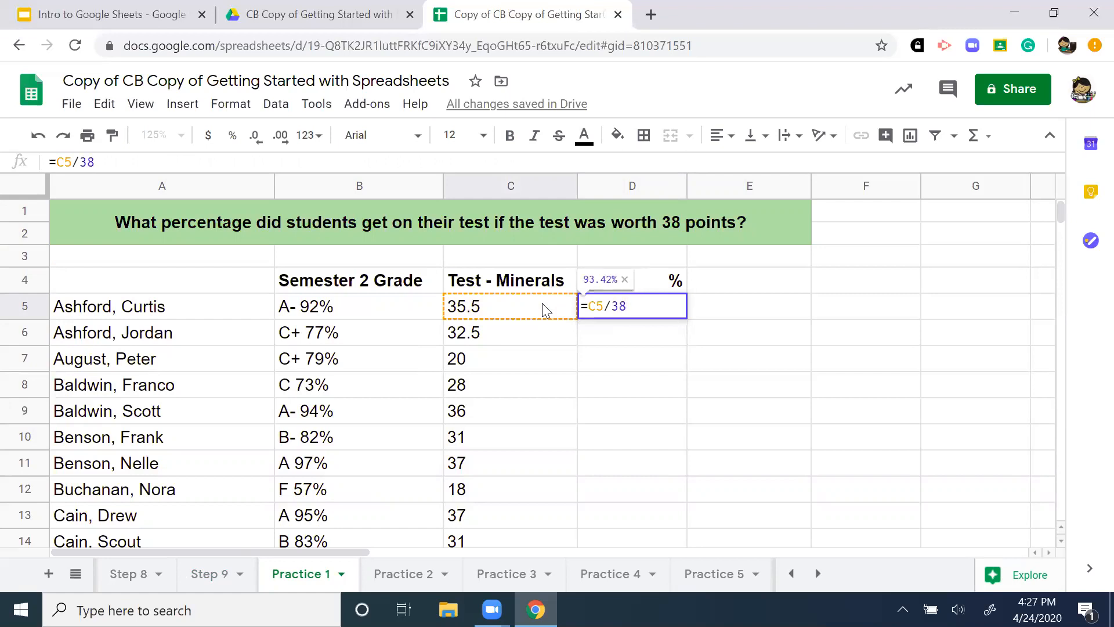
key("Return")
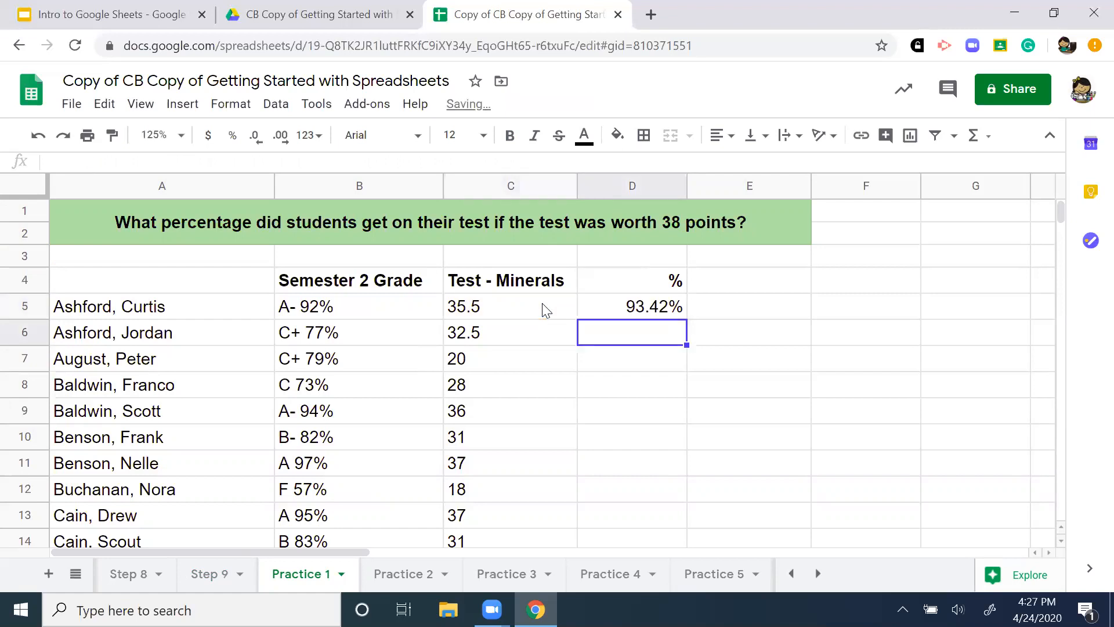
Copy the percentage formula from D5 and paste it into D6:D56 for the remaining students
left_click(647, 308)
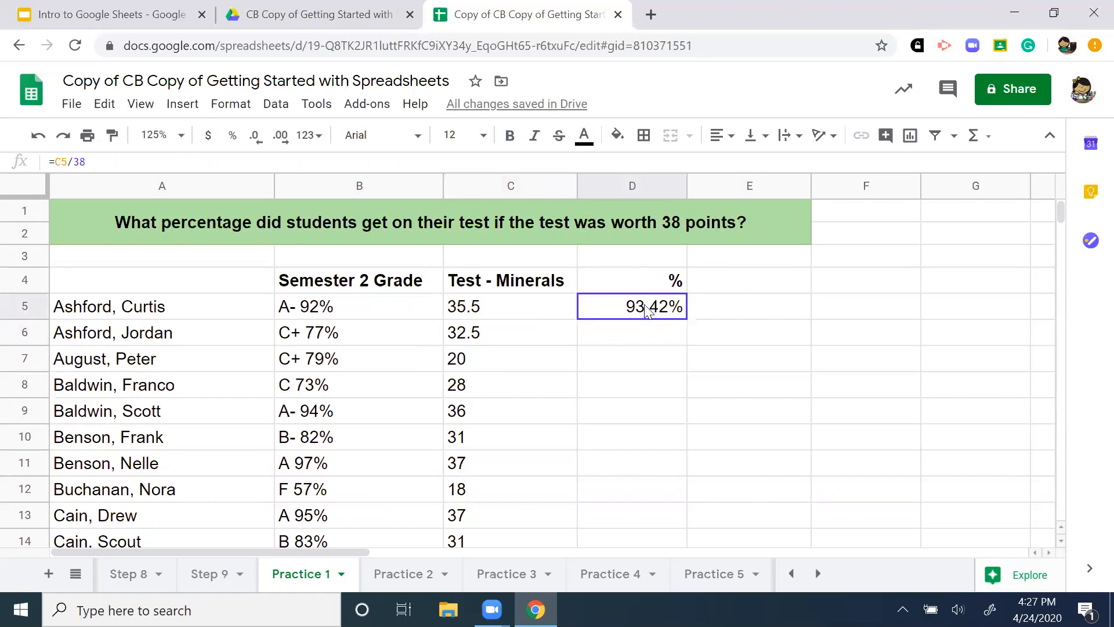
right_click(647, 308)
left_click(597, 363)
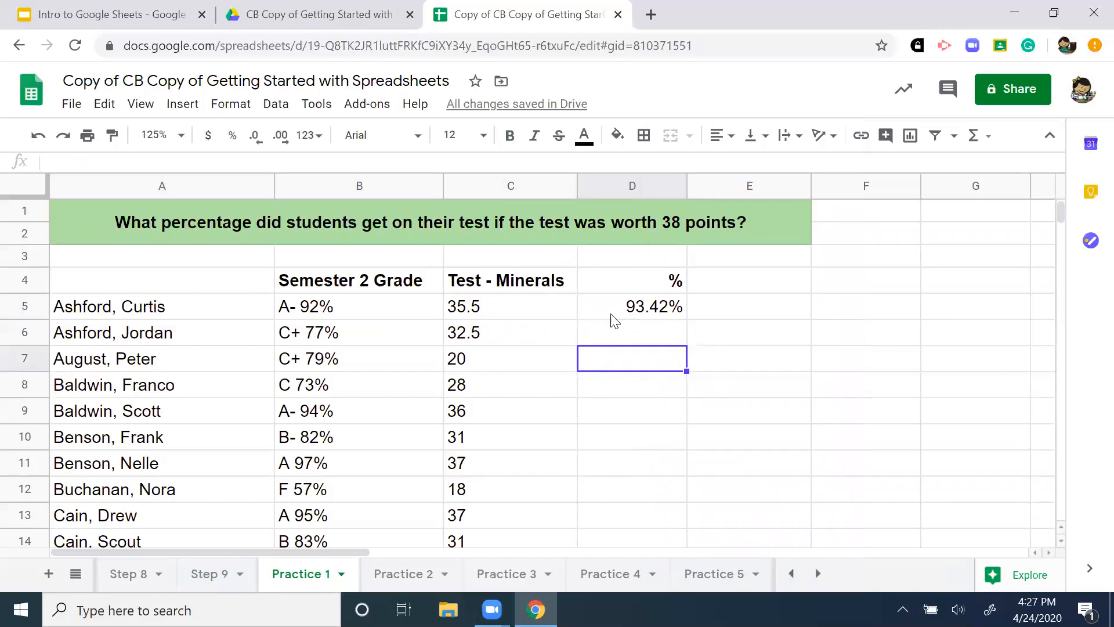
left_click(610, 308)
right_click(611, 309)
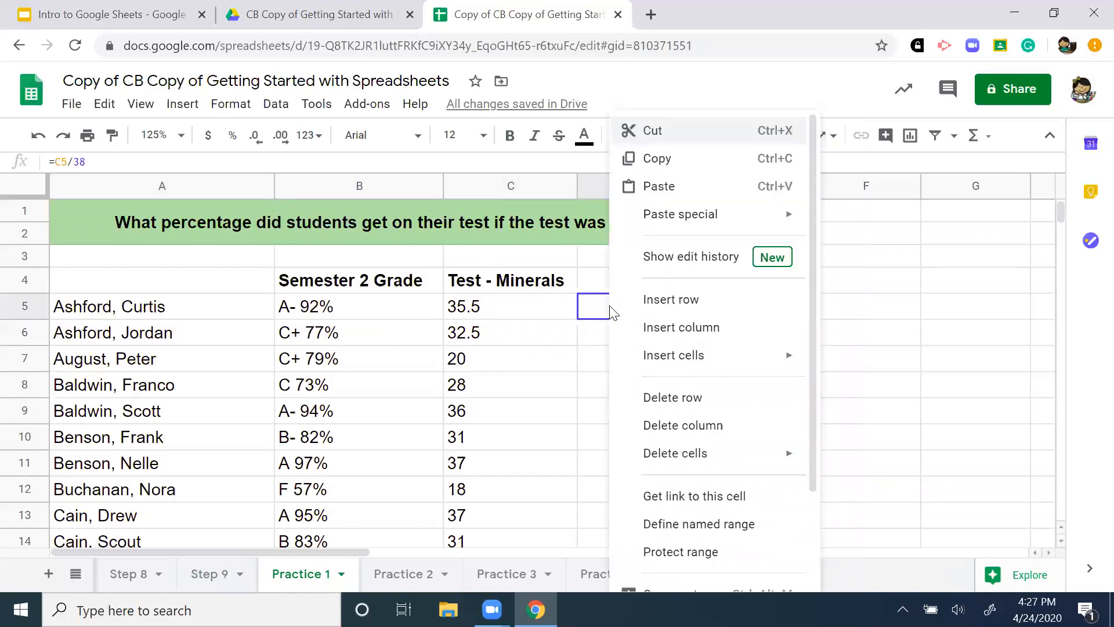
left_click(653, 160)
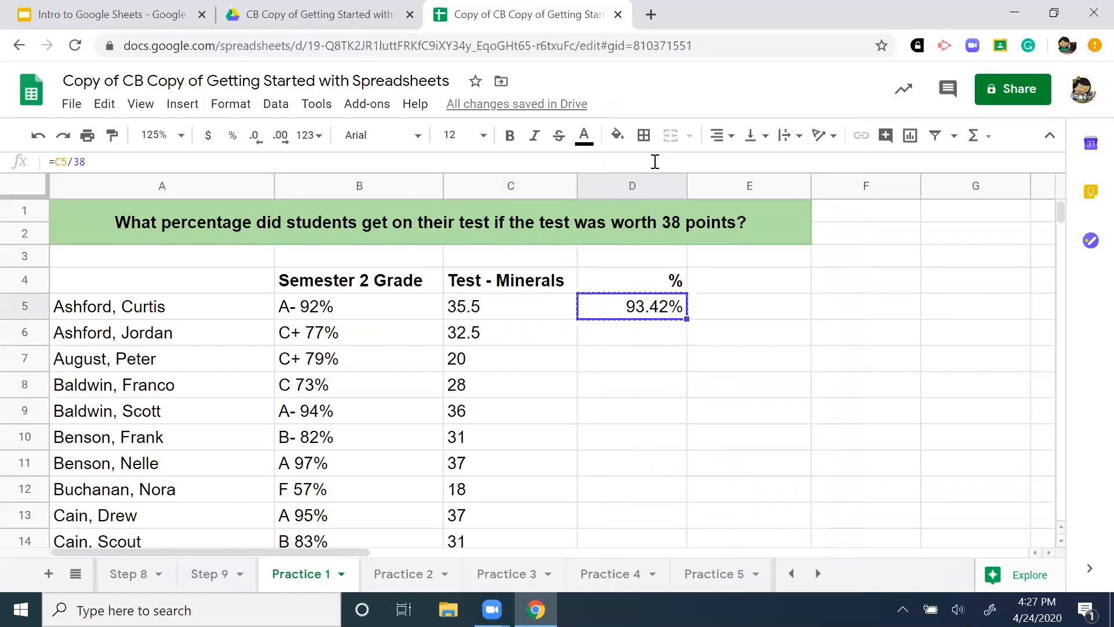
left_click(625, 335)
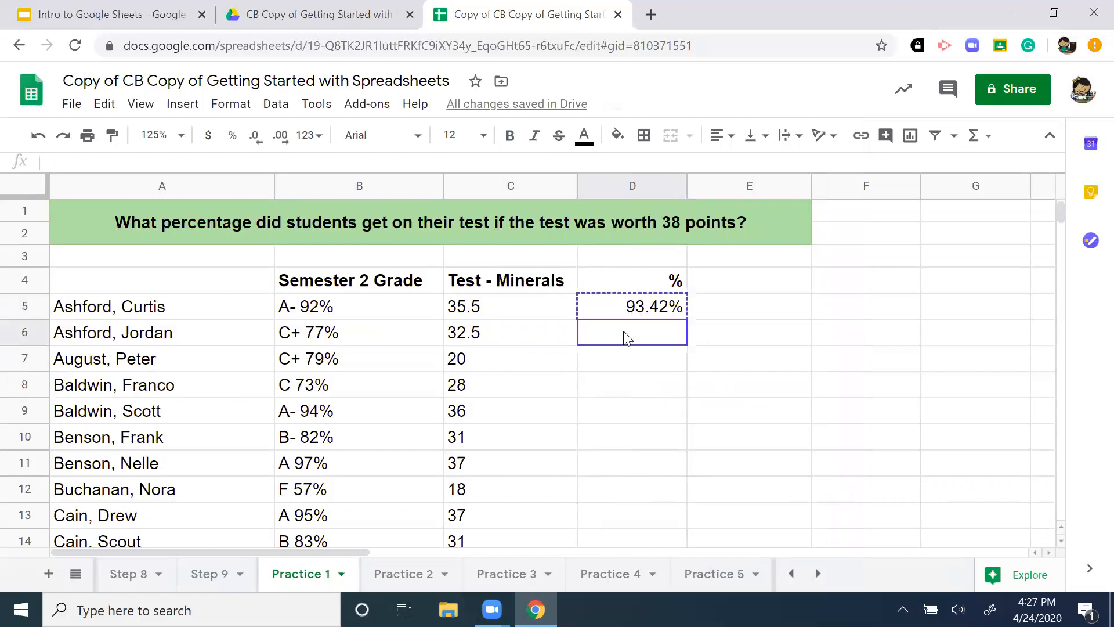
mouse_move(624, 338)
left_mouse_down()
mouse_move(614, 363)
mouse_move(630, 367)
mouse_move(628, 316)
left_mouse_up()
scroll(614, 363, "down", 6)
scroll(627, 365, "down", 10)
right_click(631, 266)
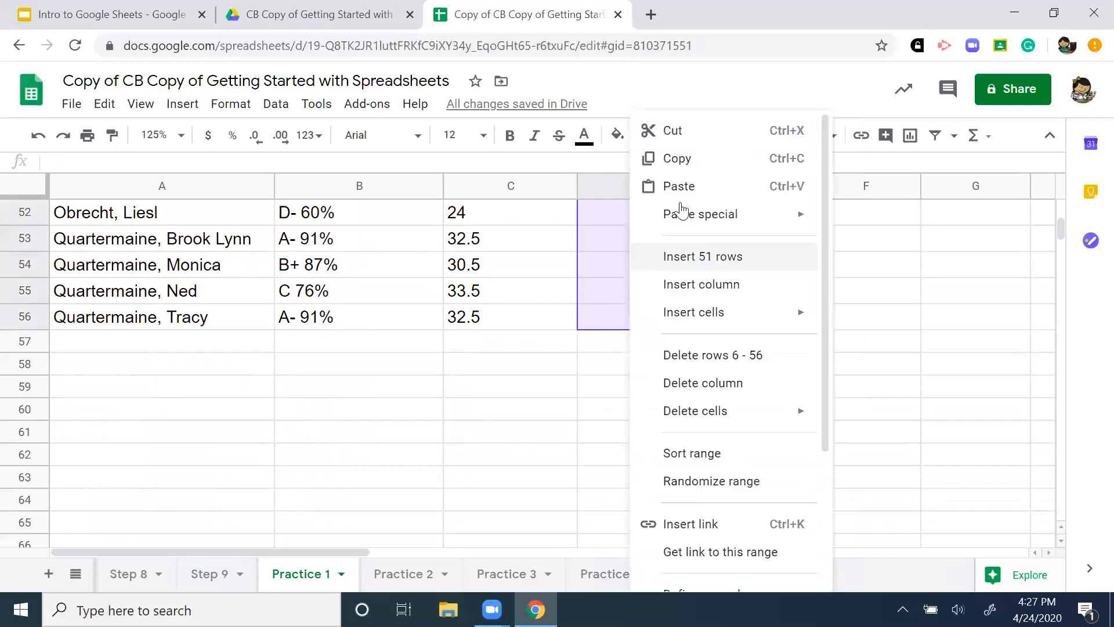
left_click(679, 186)
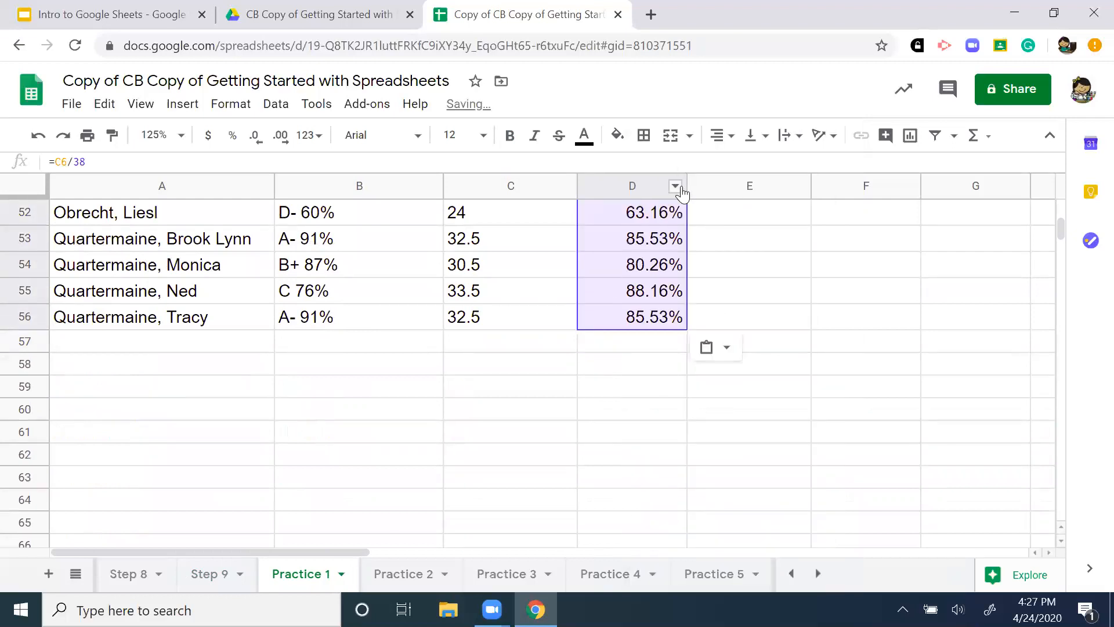
left_click(667, 373)
Try to sort the Practice 1 sheet A → Z by the % column D
scroll(668, 374, "up", 11)
scroll(669, 374, "up", 5)
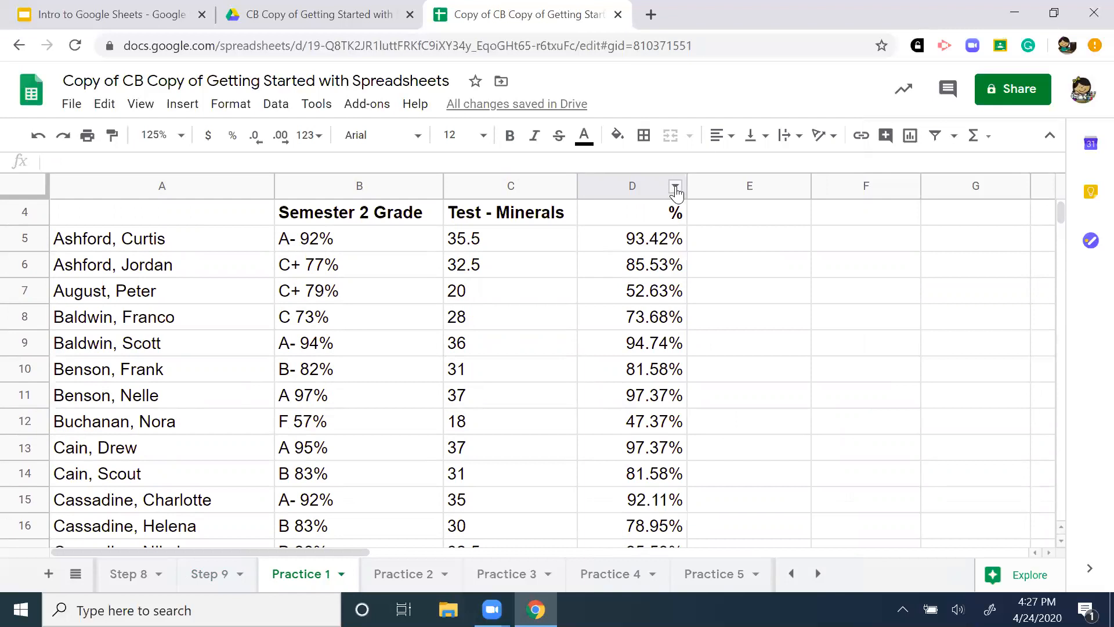
left_click(675, 188)
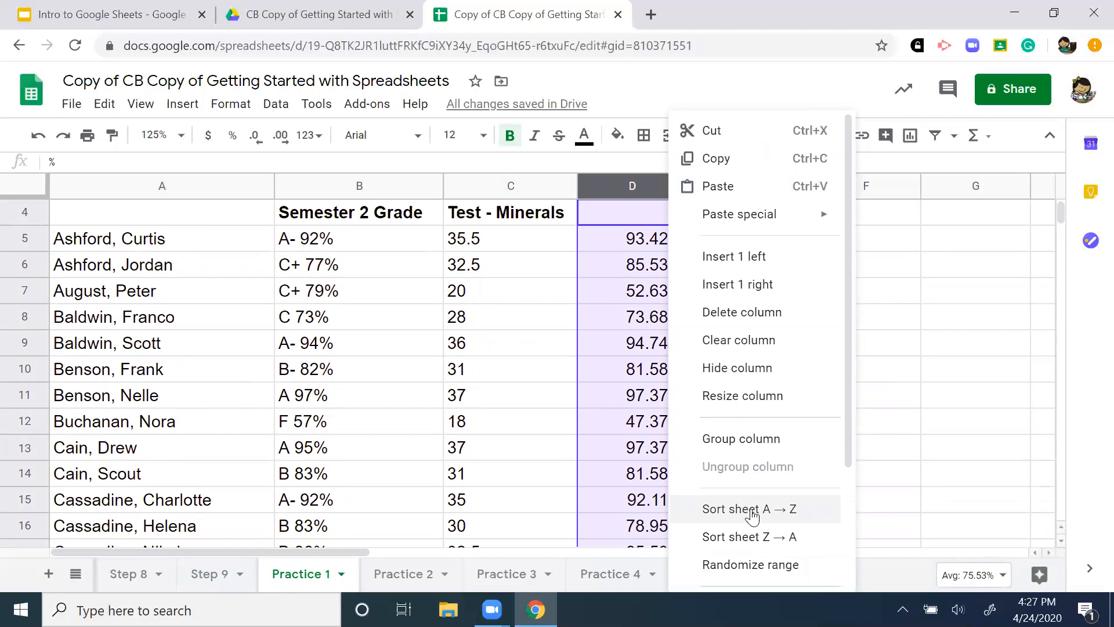
left_click(616, 394)
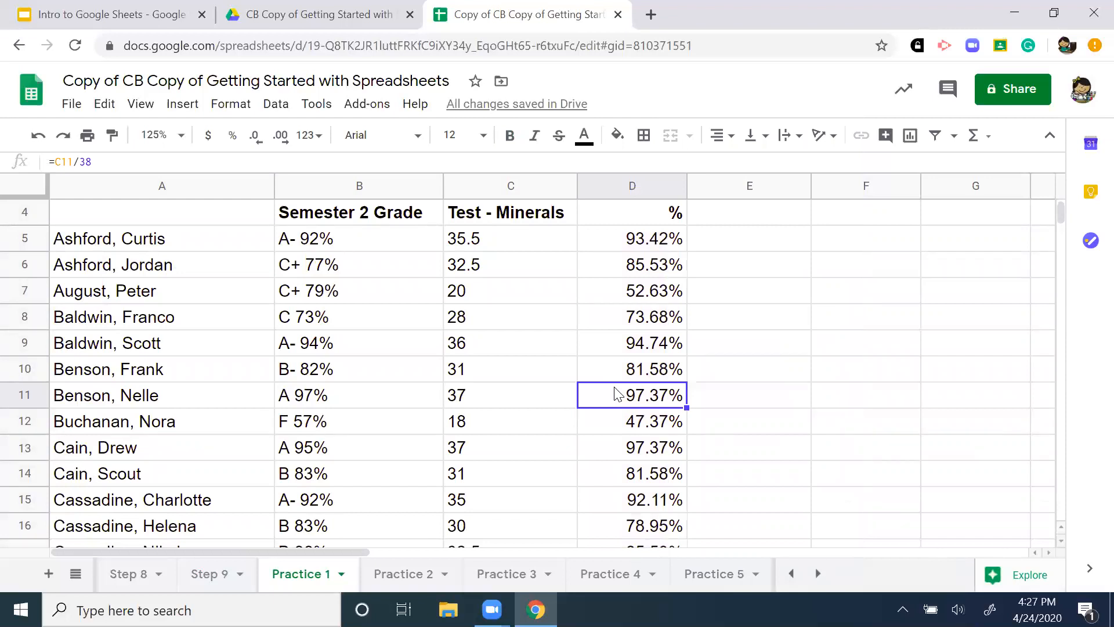
left_click(677, 185)
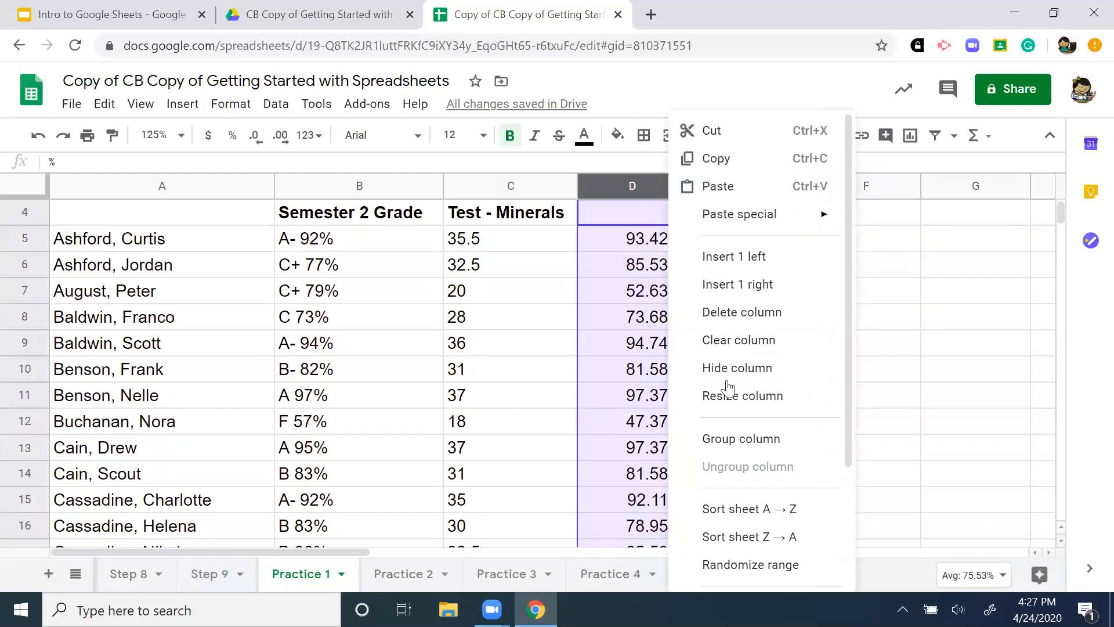
left_click(747, 510)
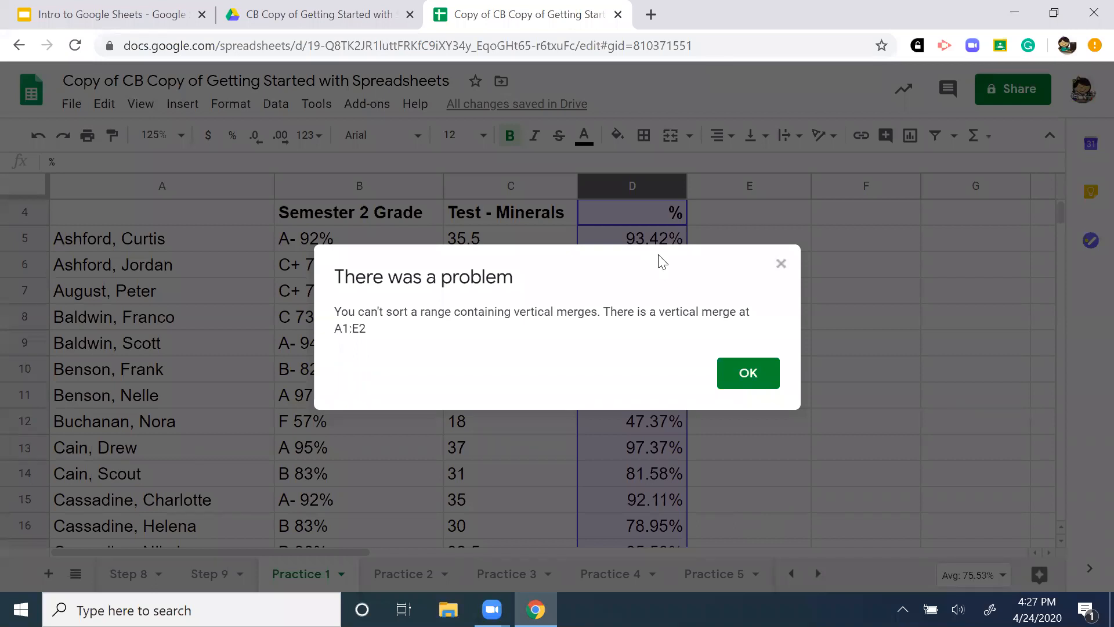
Dismiss the sort error and delete rows 1–2 containing the merged question heading on Practice 1
left_click(765, 377)
scroll(544, 301, "up", 2)
left_click(501, 214)
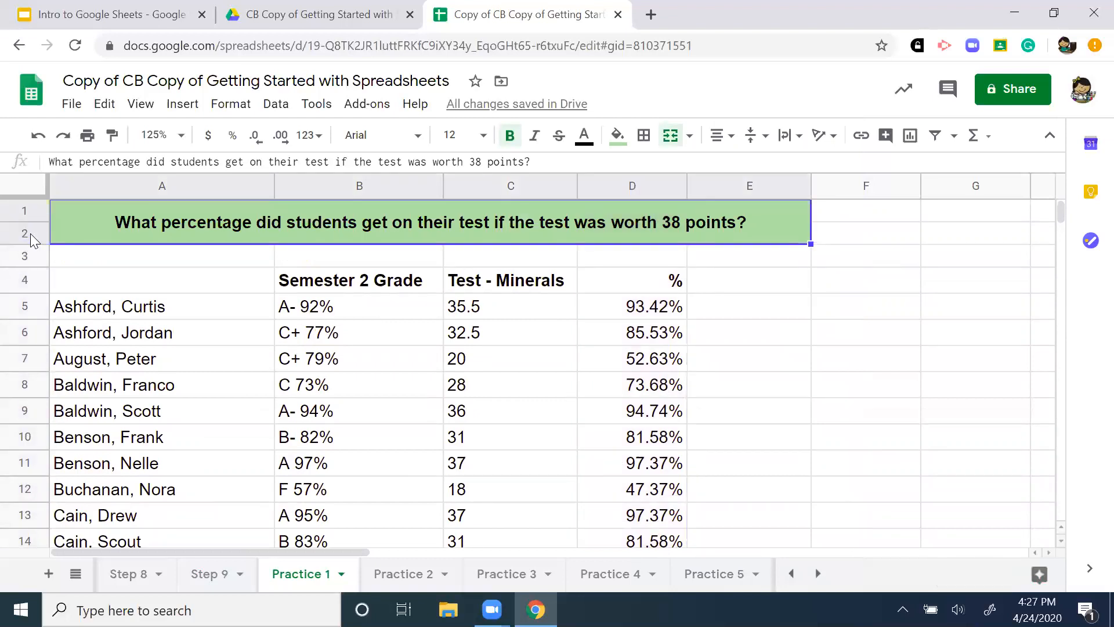
left_click(26, 223)
right_click(26, 216)
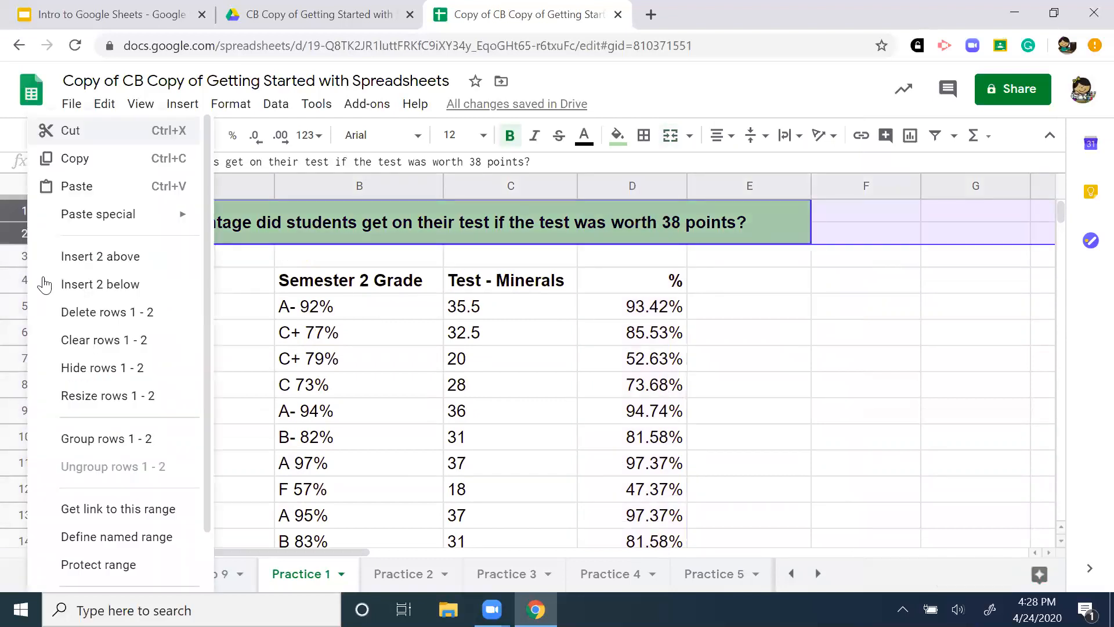
left_click(96, 312)
left_click(836, 415)
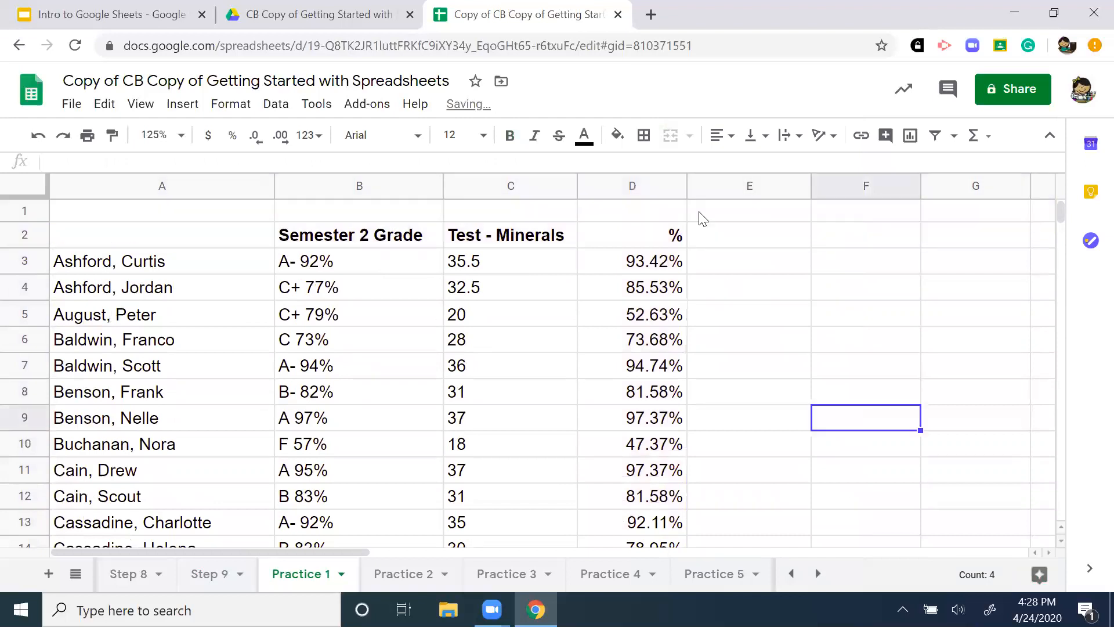
Sort the Practice 1 sheet A → Z by the percentages in column D
left_click(676, 187)
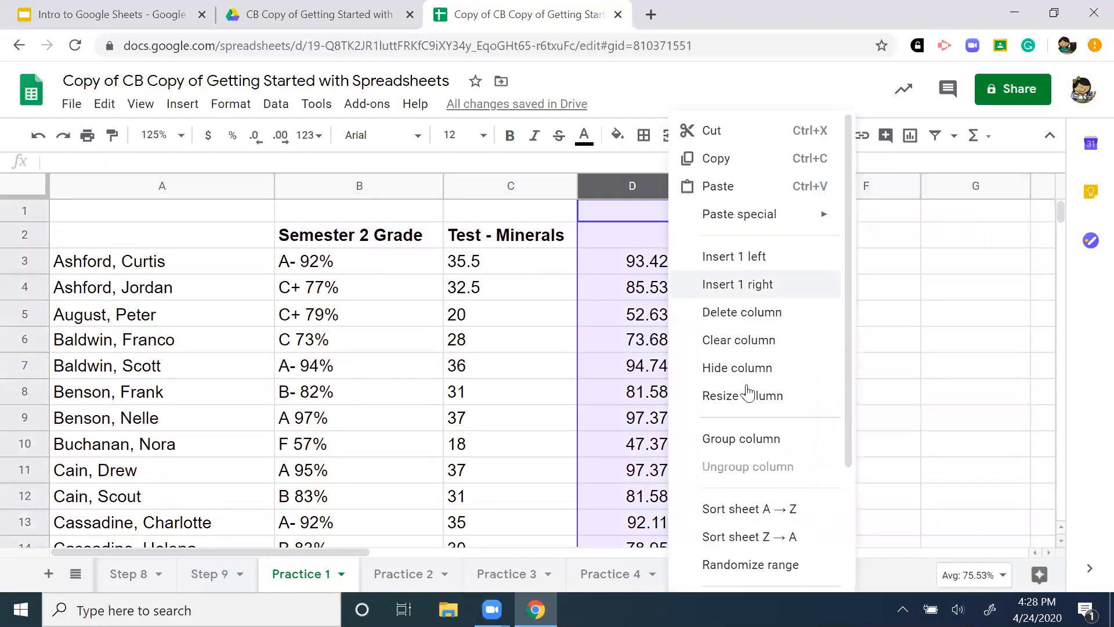
left_click(752, 508)
left_click(766, 476)
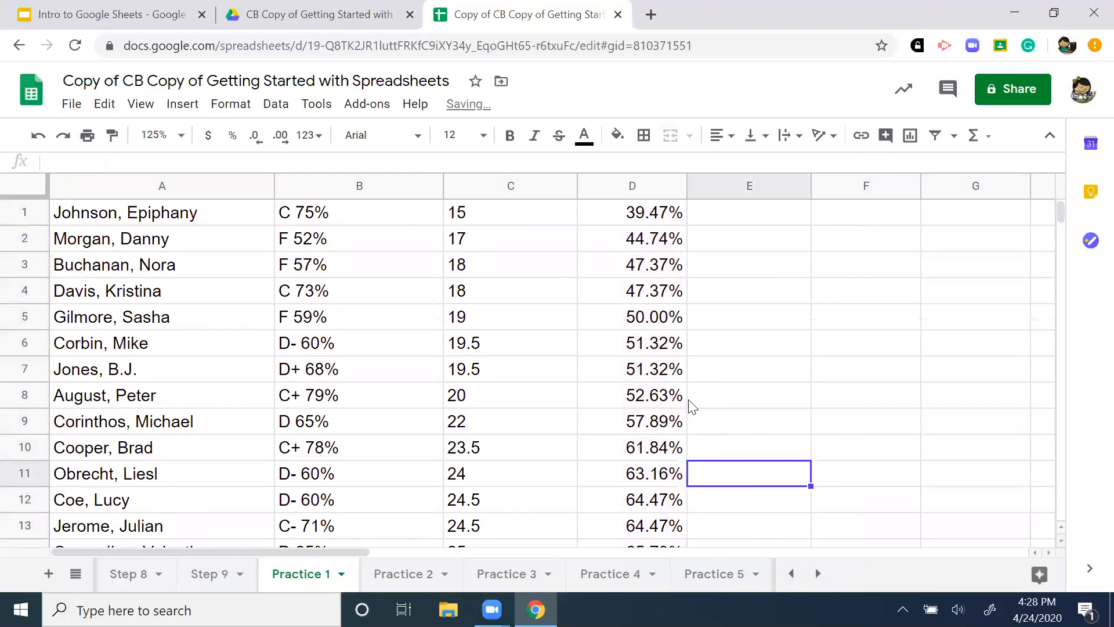
left_click(749, 294)
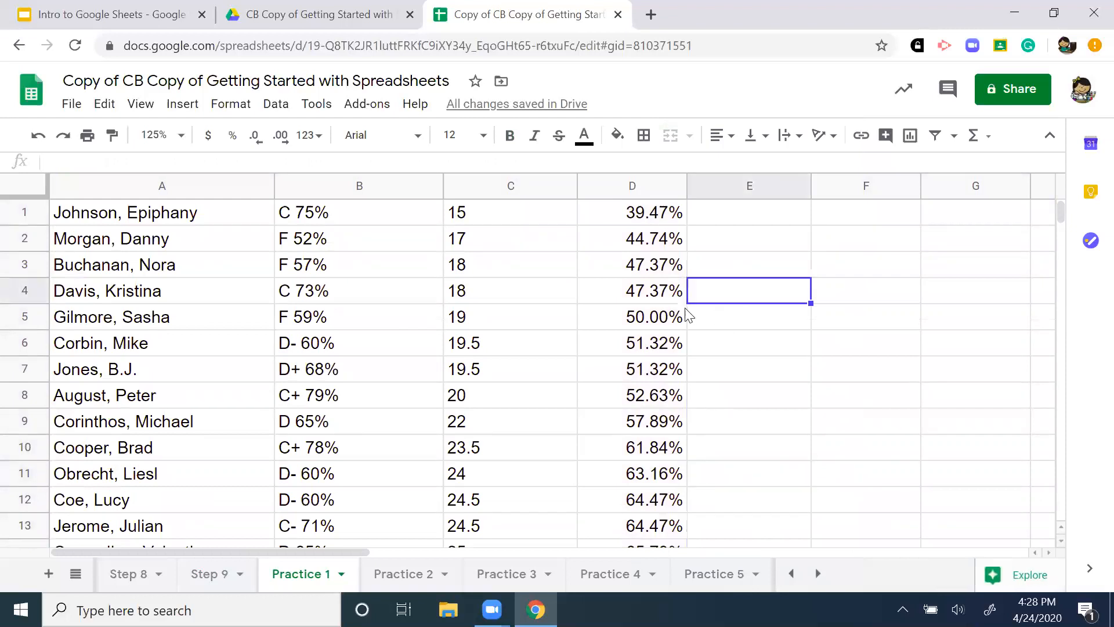
Select the failing percentages in D1:D9 and switch the selection summary to Count
scroll(737, 301, "down", 1)
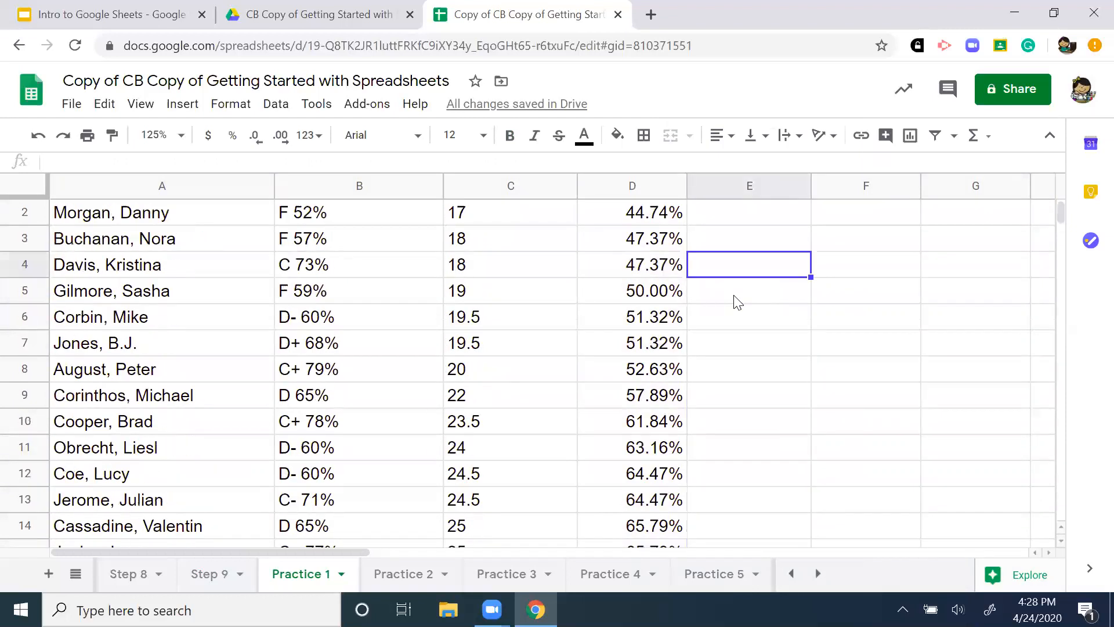
scroll(737, 301, "up", 1)
left_click_drag(654, 433, 656, 212)
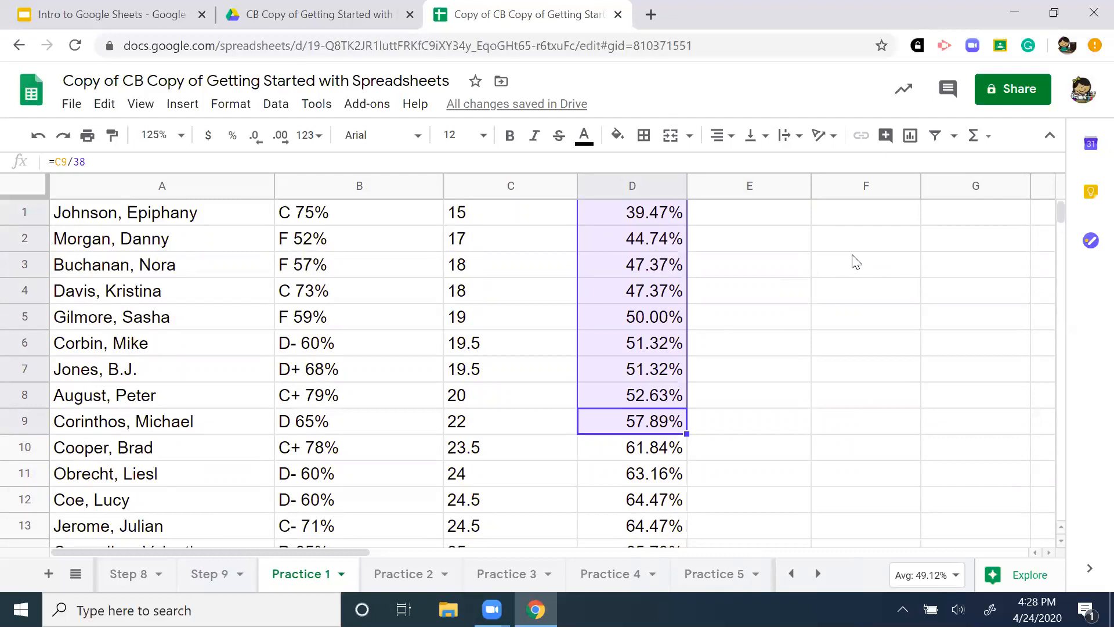
left_click(925, 574)
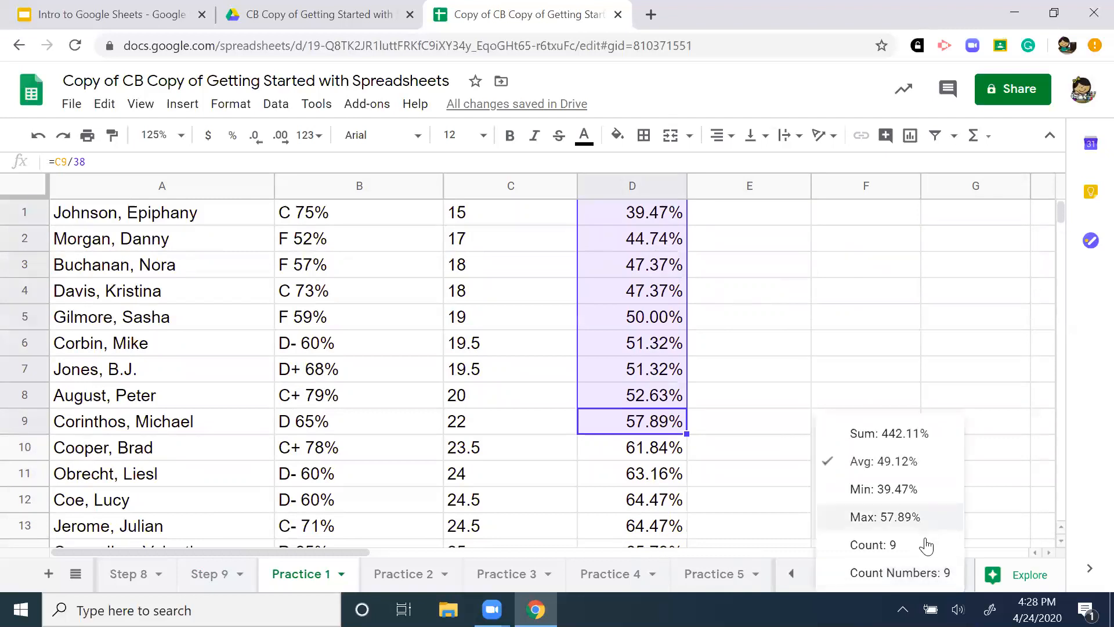
left_click(922, 545)
left_click(797, 241)
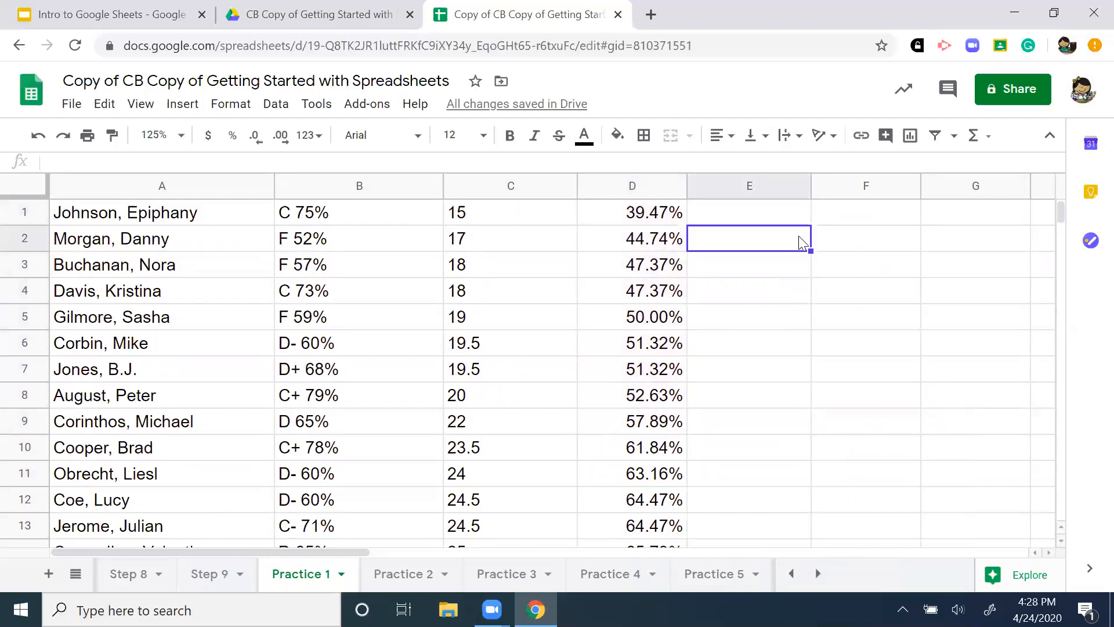
Enter the grade label f in cell I2 and its count 9 in I3
key("Right")
key("Right")
key("Right")
key("Right")
type("F")
key("BackSpace")
type("p")
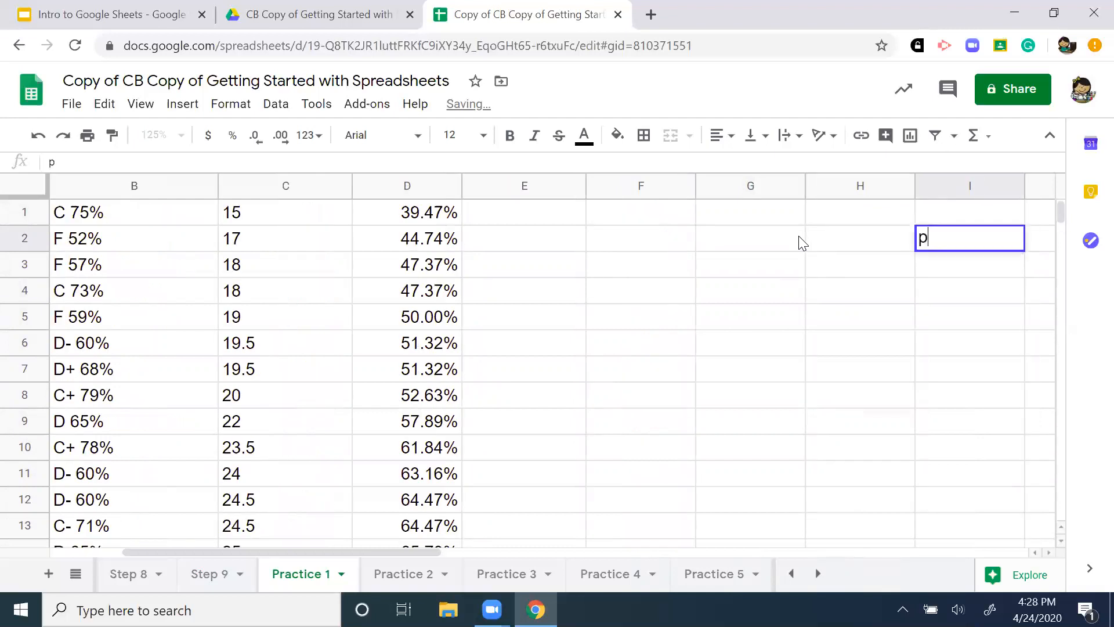
key("BackSpace")
type("f")
key("Return")
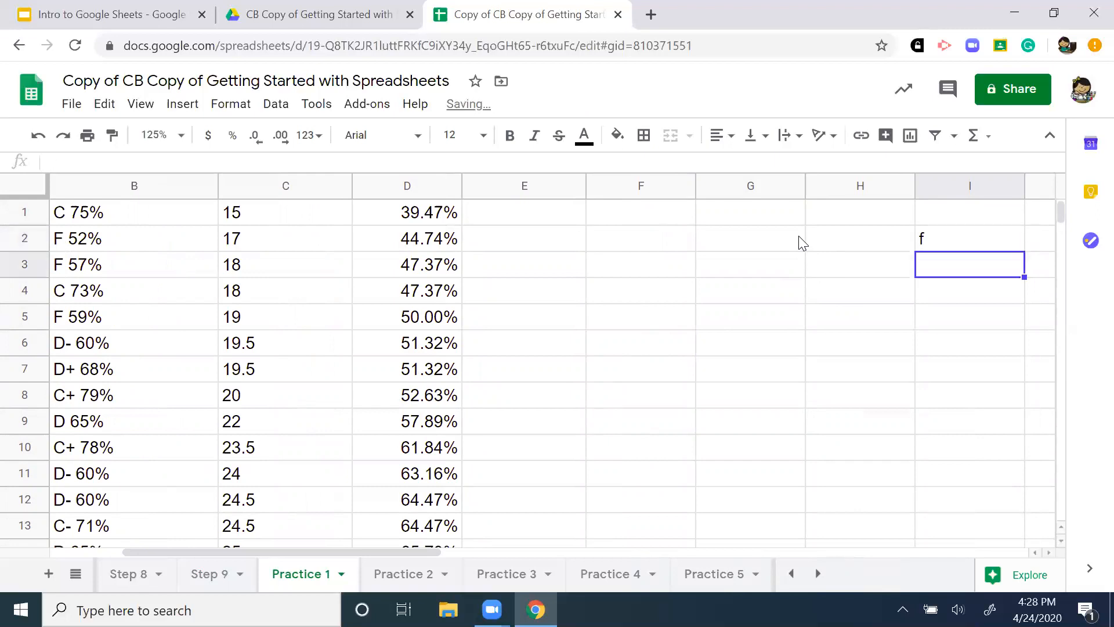
type("9")
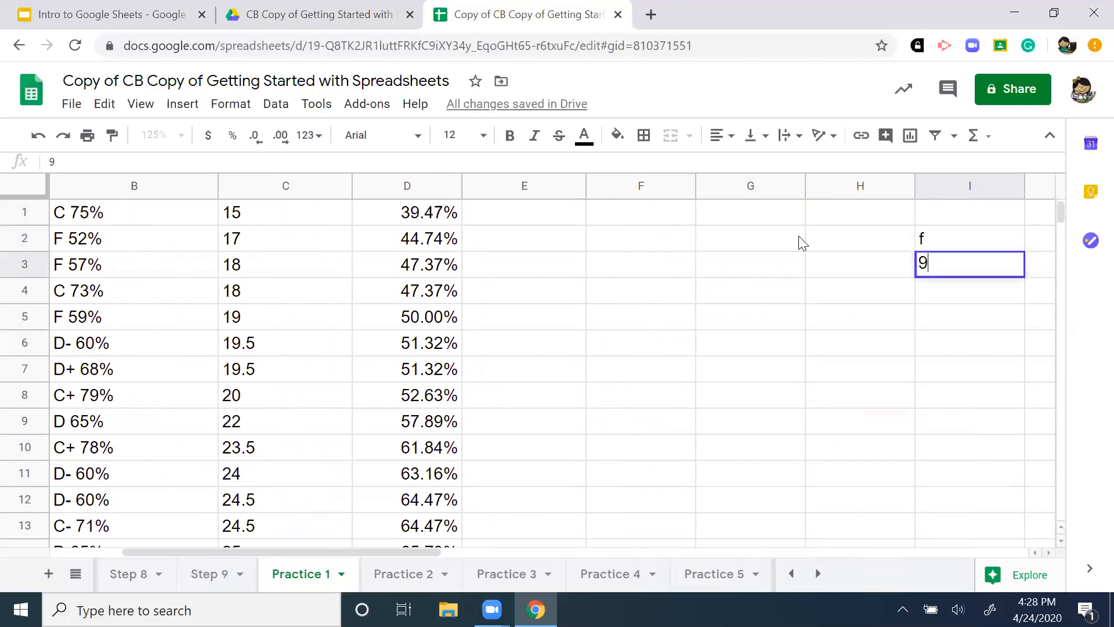
left_click(829, 375)
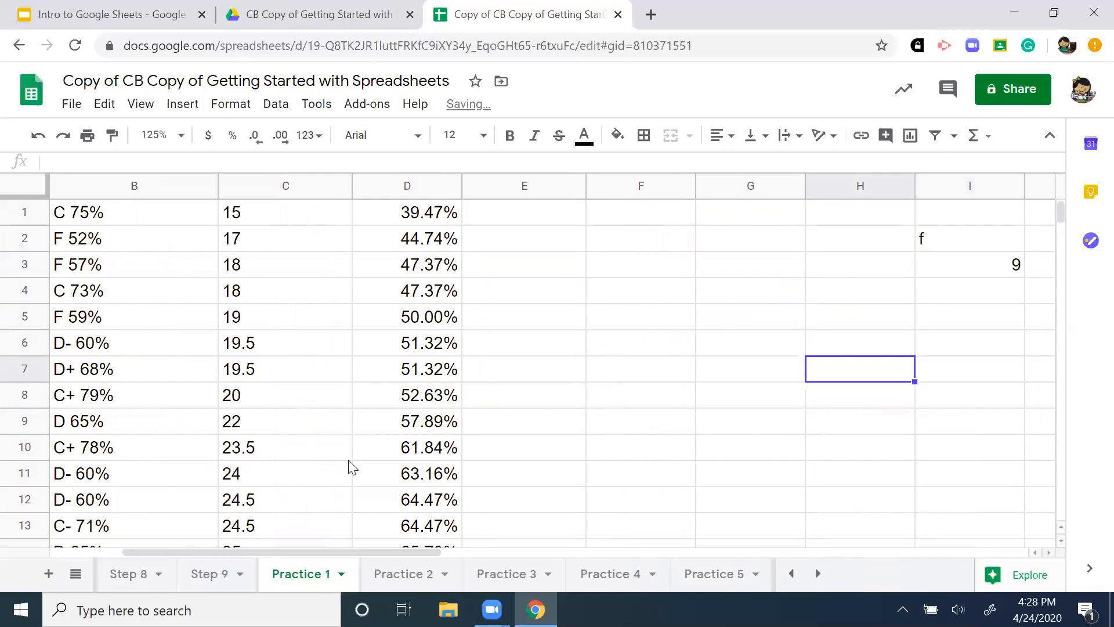
Count the percentages in the 60s by selecting D10:D19
scroll(387, 427, "down", 3)
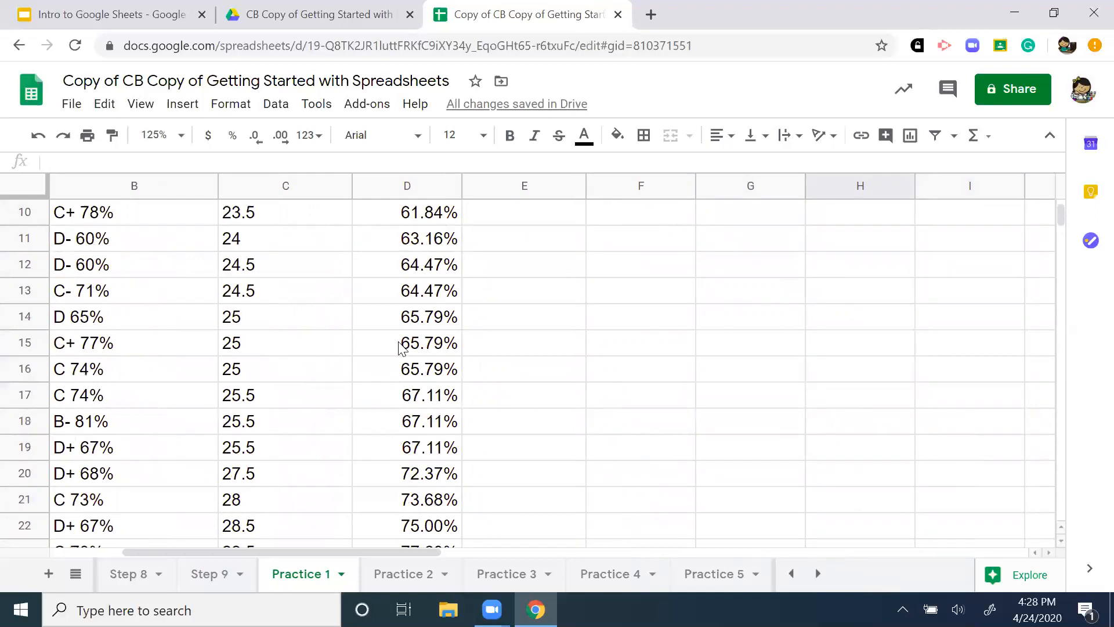
scroll(400, 342, "up", 1)
left_click(405, 295)
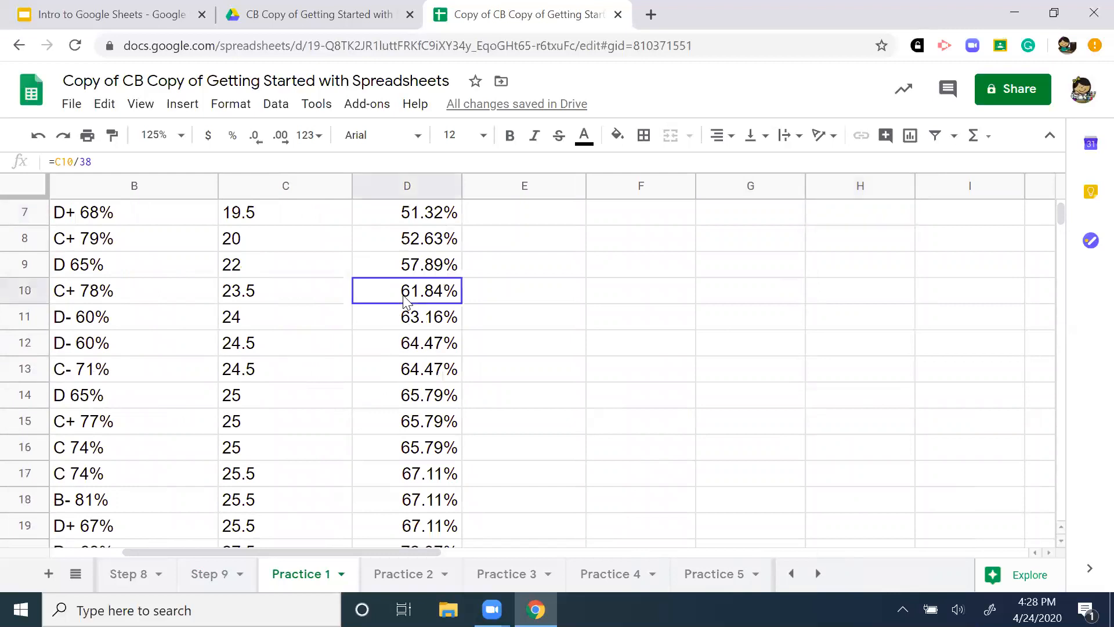
left_click_drag(405, 298, 412, 455)
scroll(407, 454, "down", 1)
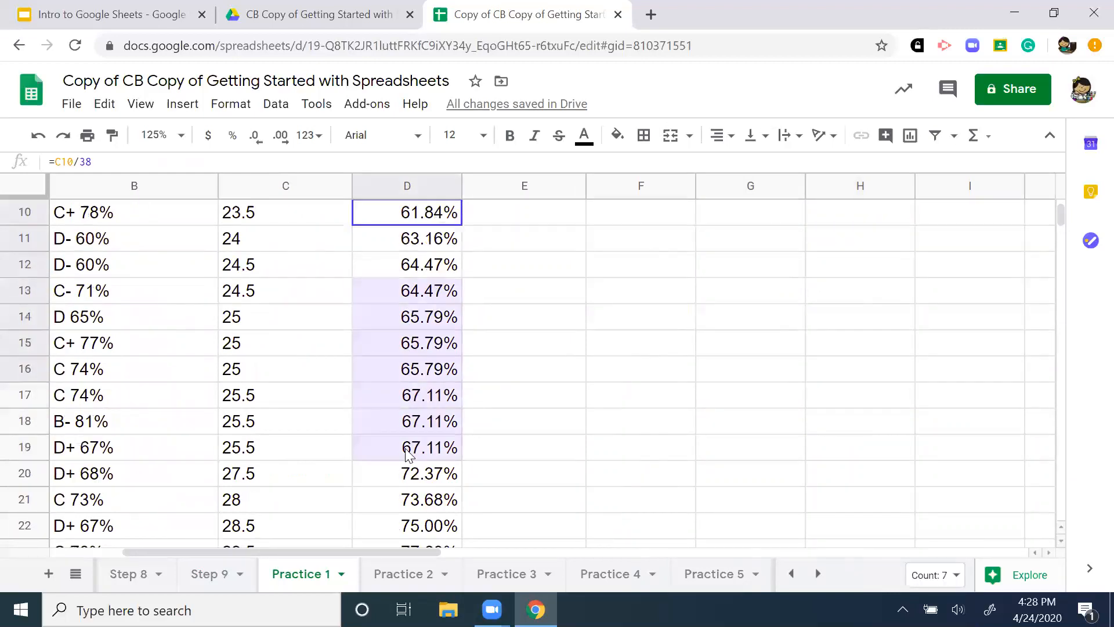
left_click(417, 451)
left_click_drag(420, 397, 432, 445)
scroll(421, 400, "up", 3)
scroll(670, 374, "down", 3)
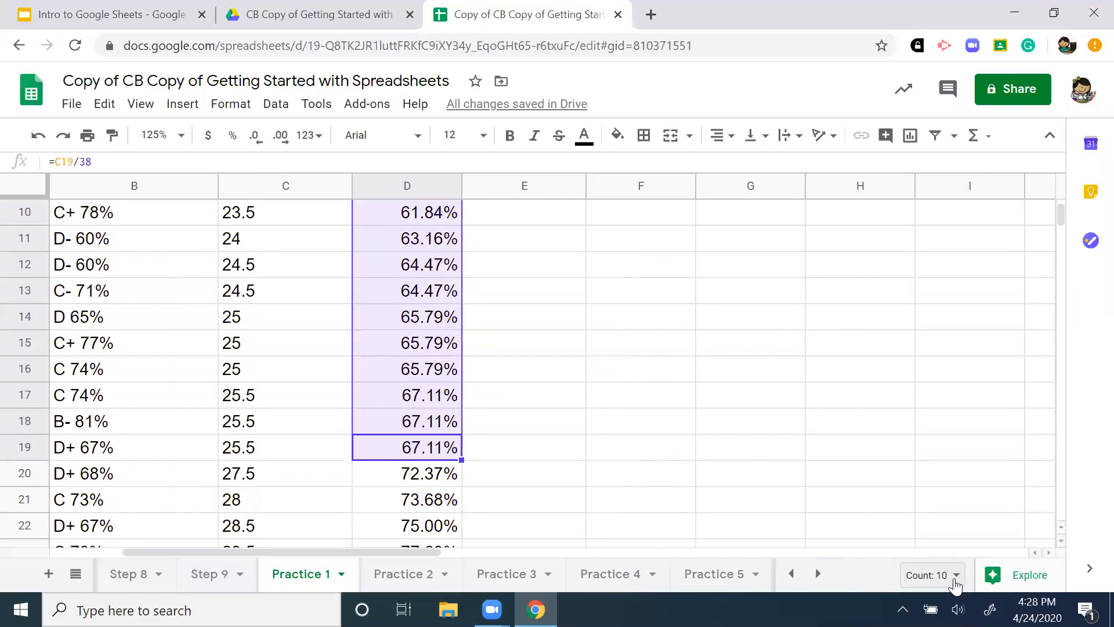
scroll(955, 510, "up", 3)
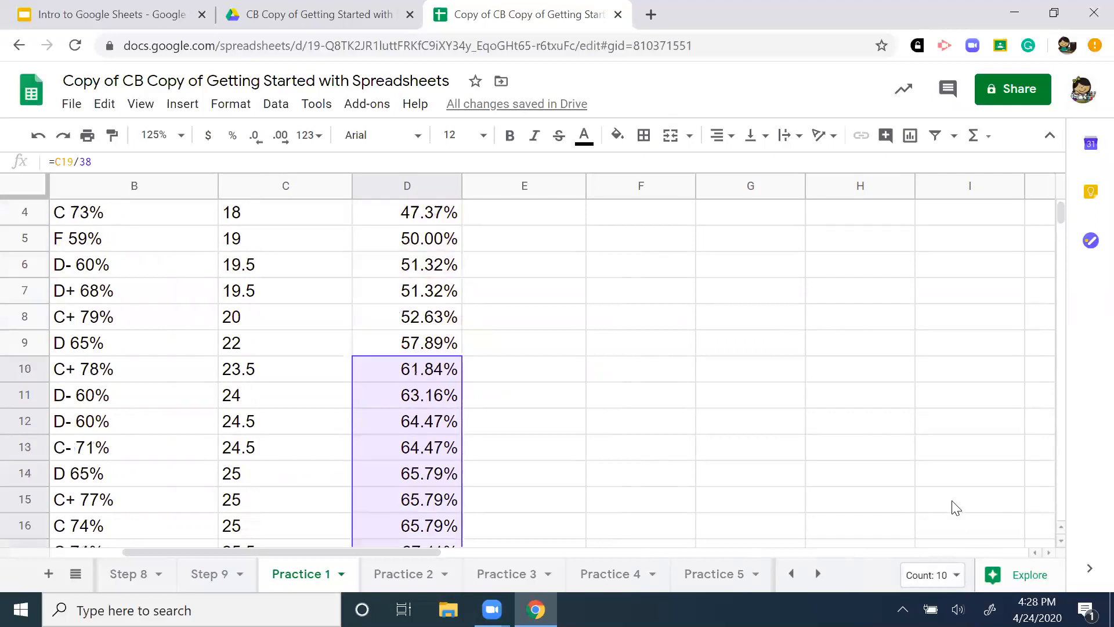
Enter the count 10 in cell H3 and the grade label d above it in H2
left_click(853, 273)
type("1")
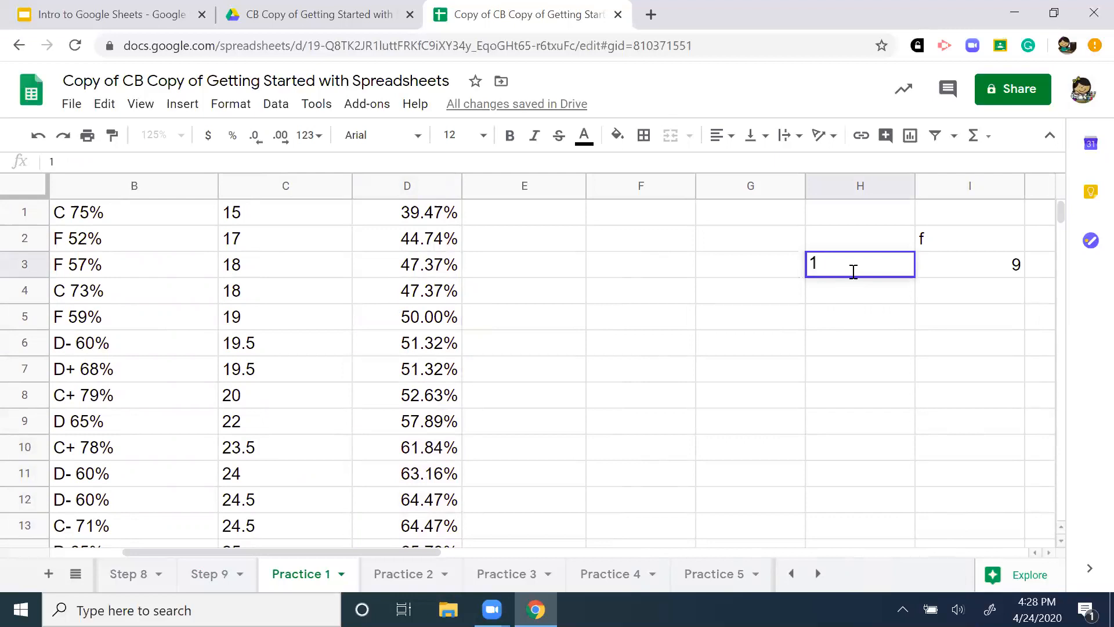
type("0")
key("Up")
type("d")
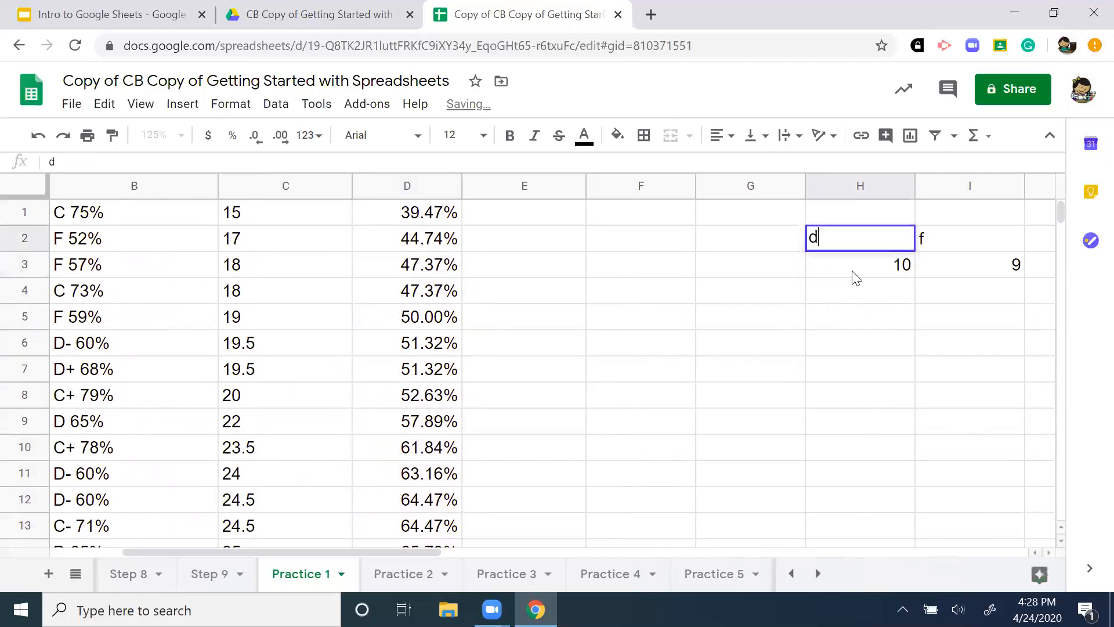
left_click(531, 374)
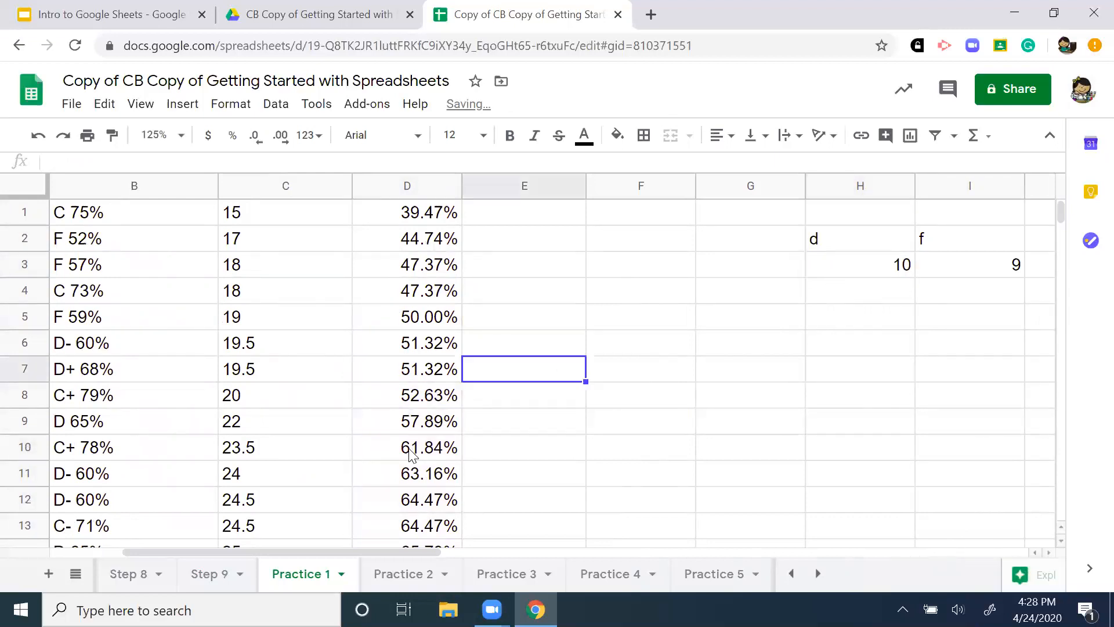
Count the percentages in the 70s in D20:D27 and those in the 80s in D28:D42
scroll(409, 451, "down", 2)
scroll(410, 452, "down", 2)
scroll(411, 453, "down", 2)
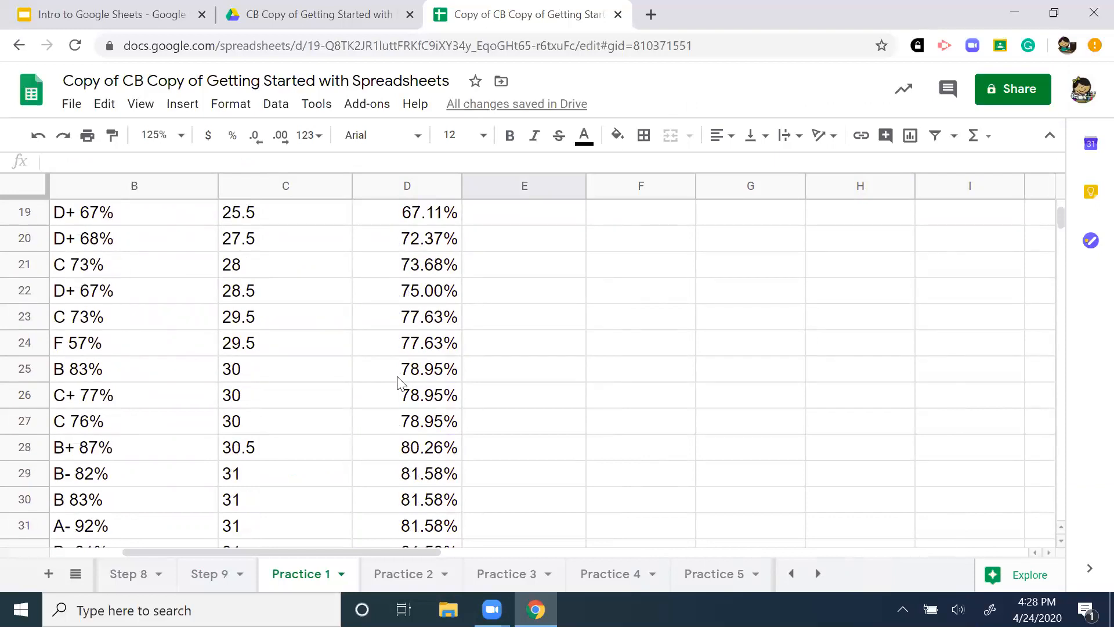
left_click(413, 248)
left_click_drag(413, 253, 431, 427)
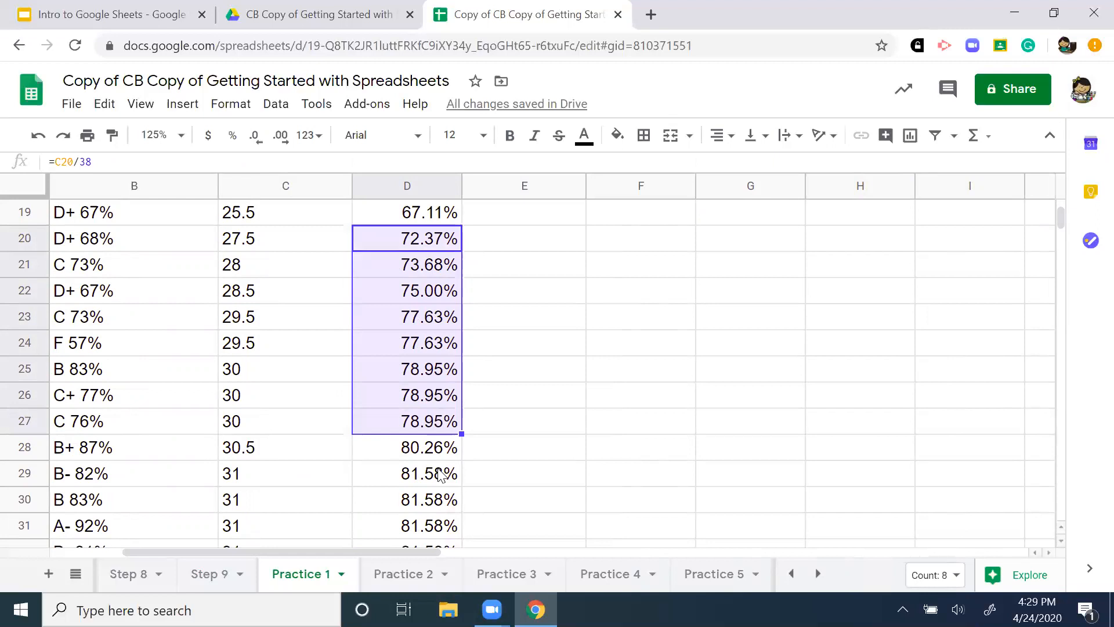
scroll(422, 466, "down", 2)
left_click_drag(423, 299, 446, 434)
scroll(690, 376, "up", 10)
scroll(696, 376, "up", 1)
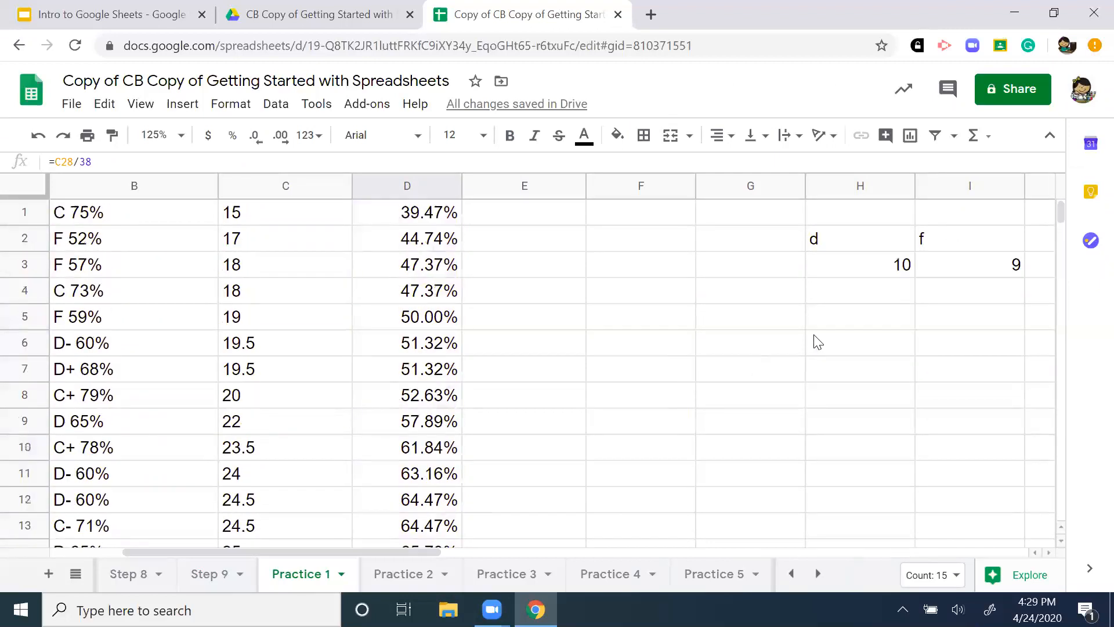
Enter the grade counts 8 in cell G3 and 15 in cell F3
left_click(785, 282)
type("8")
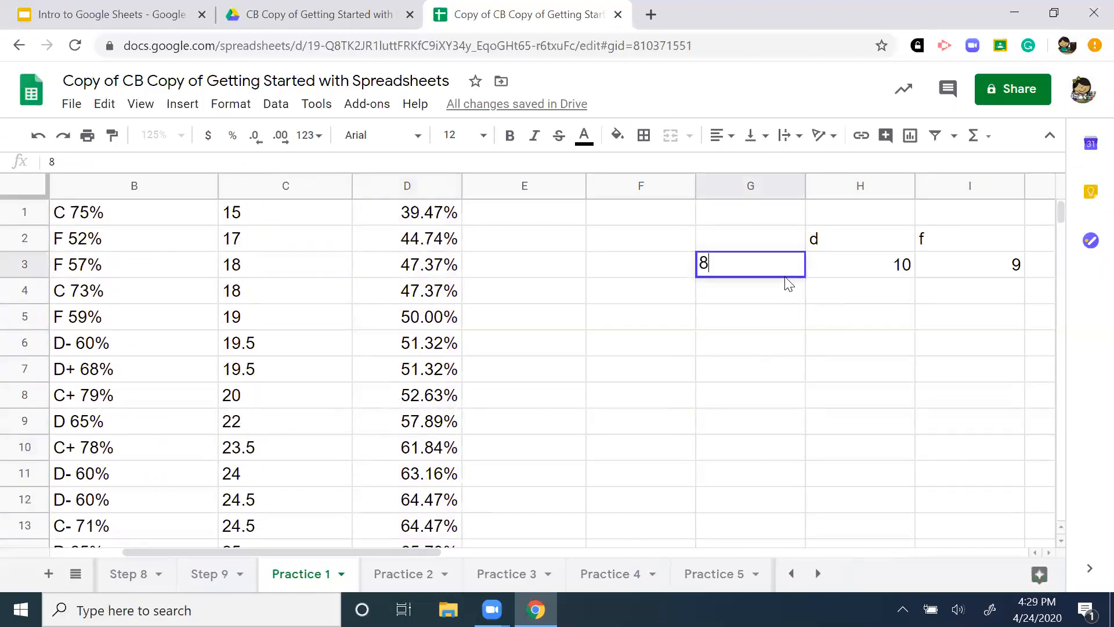
key("Left")
type("15")
key("Left")
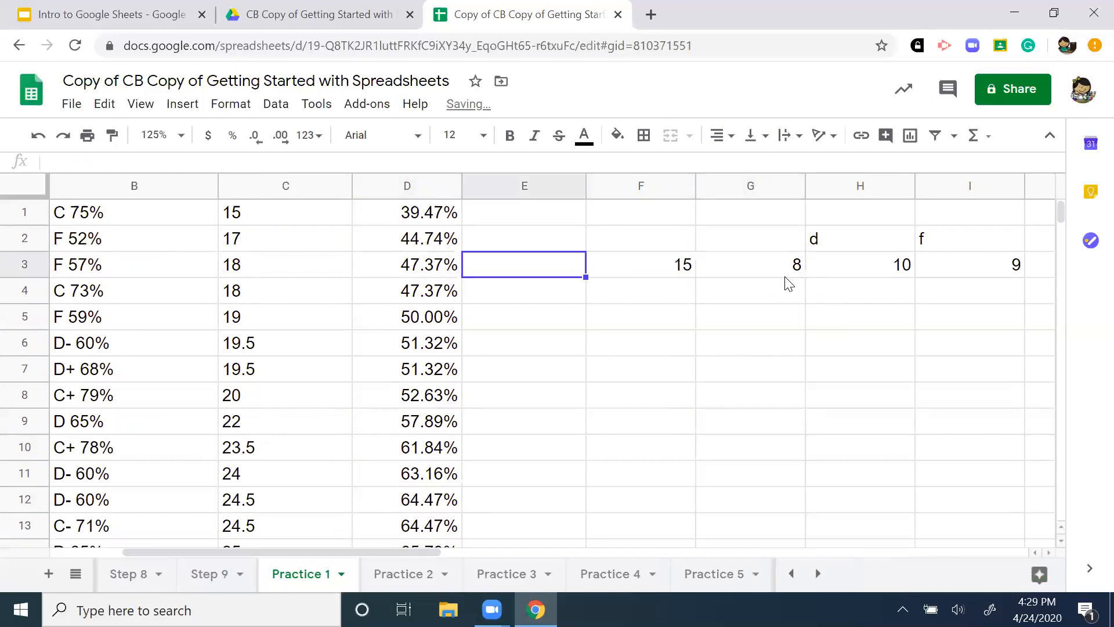
Label cells E2, F2 and G2 with the grades a, b and c
key("Up")
type("a")
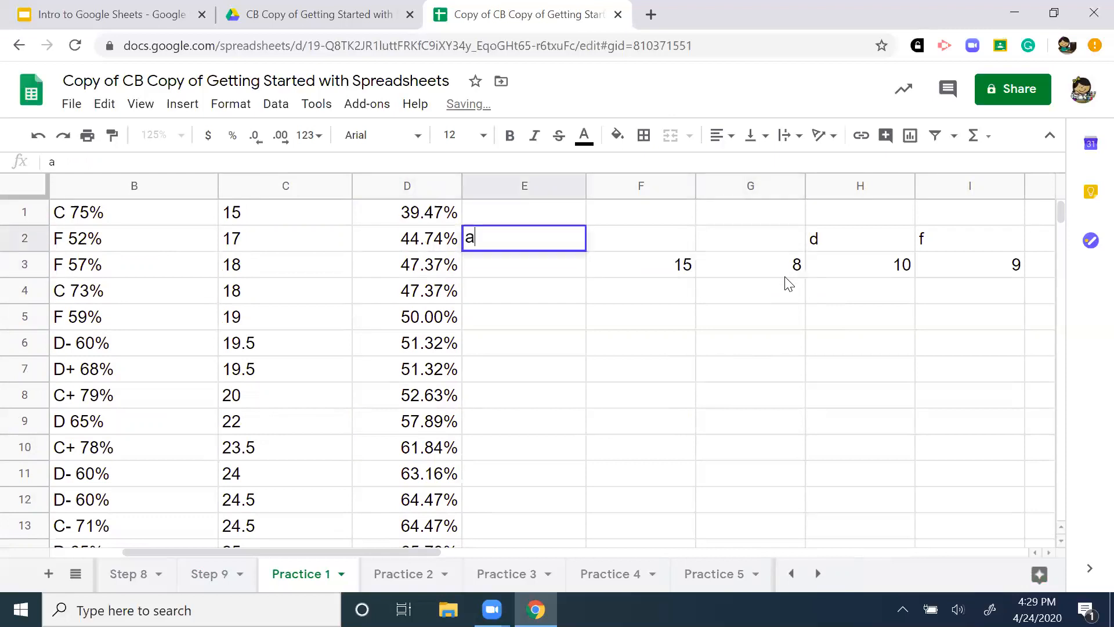
key("Right")
type("b")
key("Right")
type("c")
key("Right")
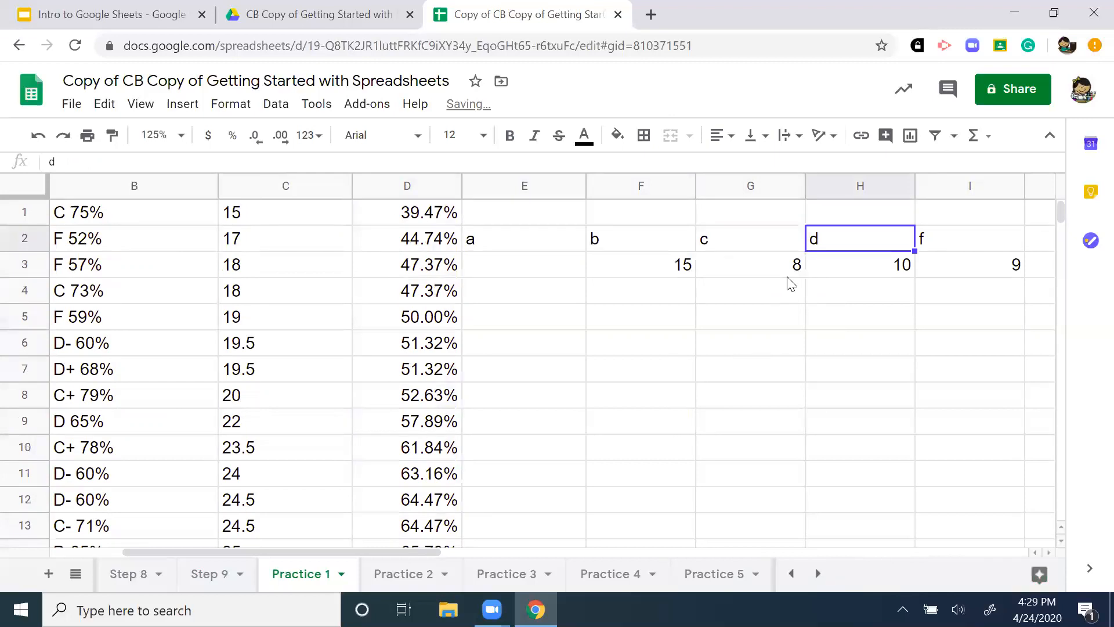
Count the percentages of 90 and above by selecting D43:D52
scroll(248, 441, "down", 16)
scroll(271, 430, "up", 2)
left_click_drag(394, 456, 381, 373)
scroll(383, 404, "up", 2)
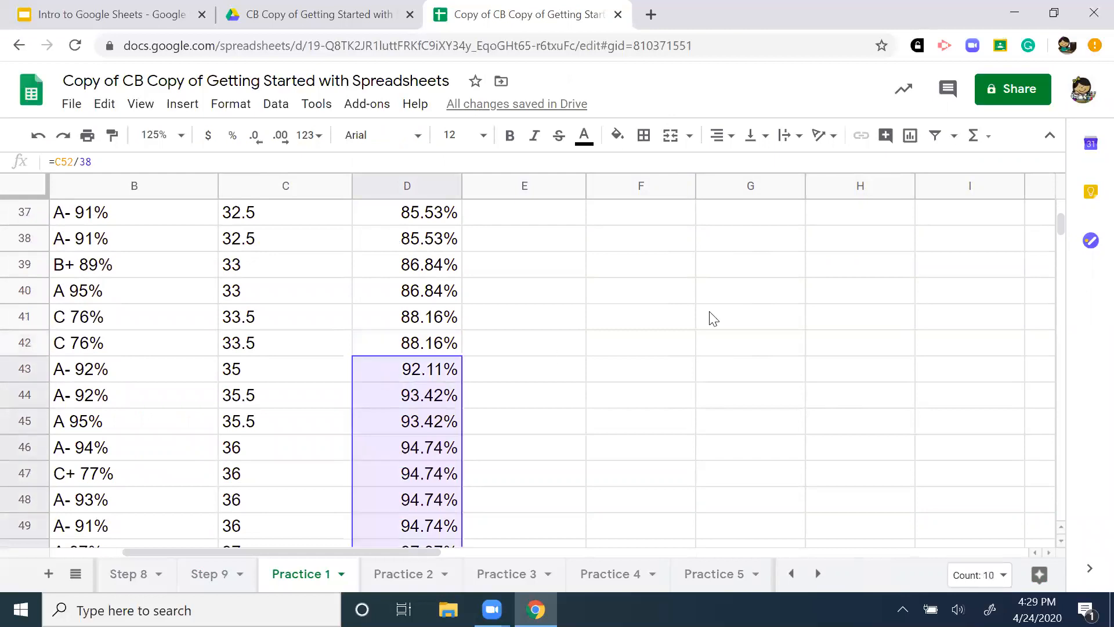
scroll(709, 316, "up", 12)
Enter the count 10 in cell E3 under the label a
left_click(541, 272)
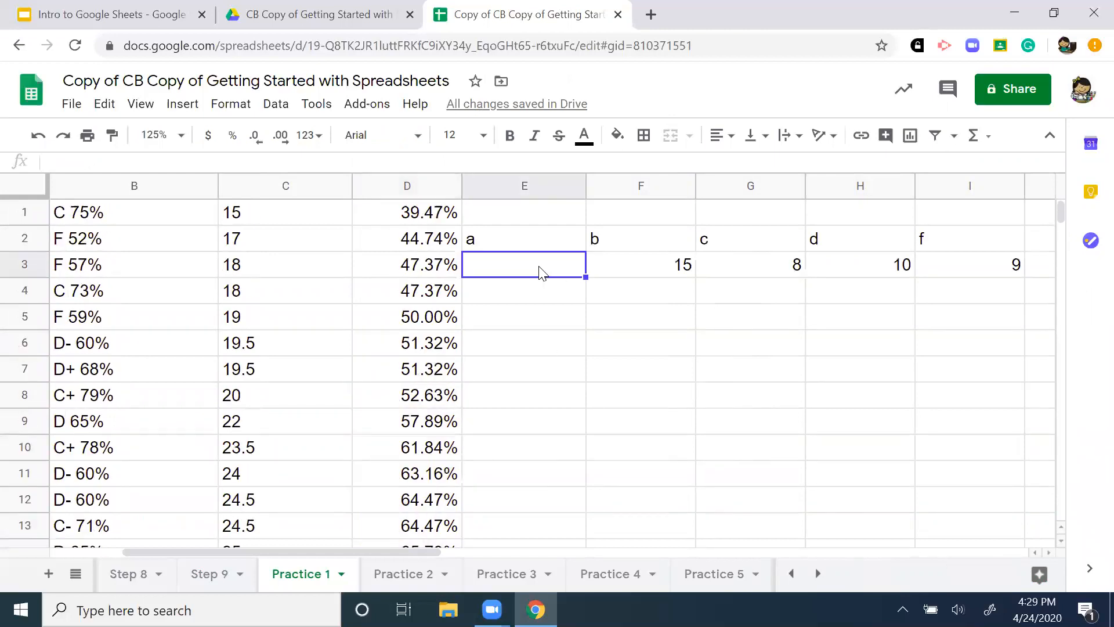
type("10")
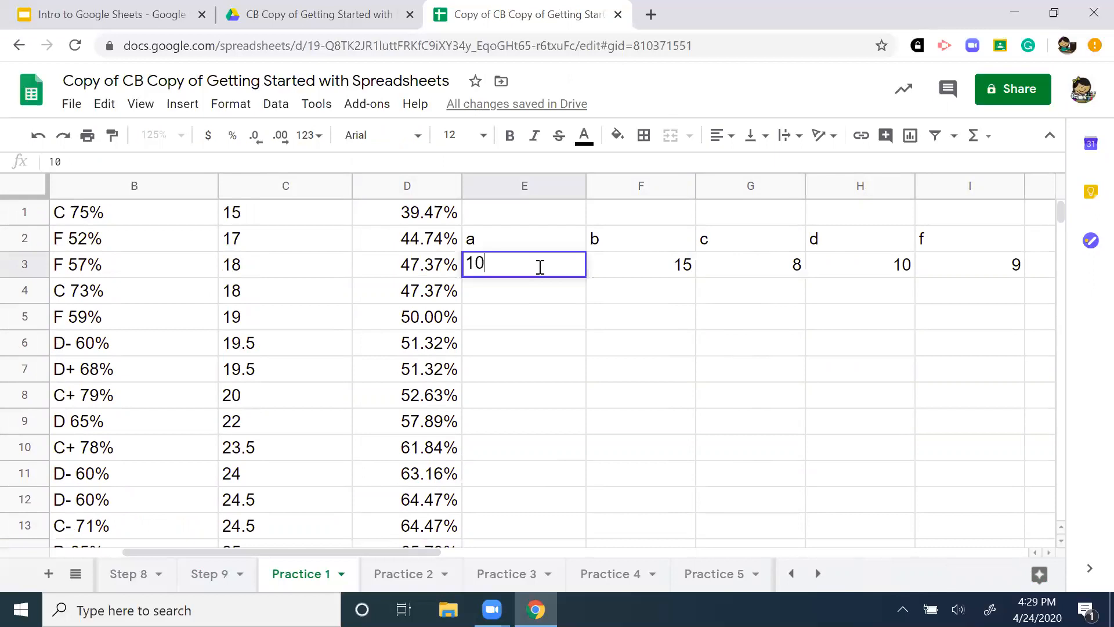
left_click(634, 421)
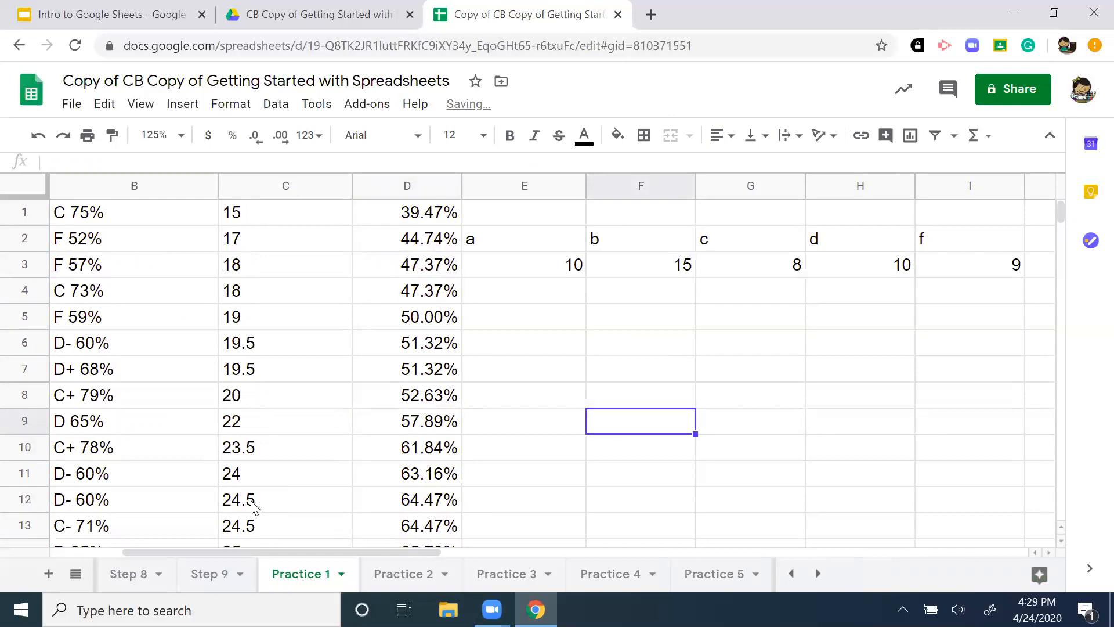
left_click_drag(271, 551, 197, 542)
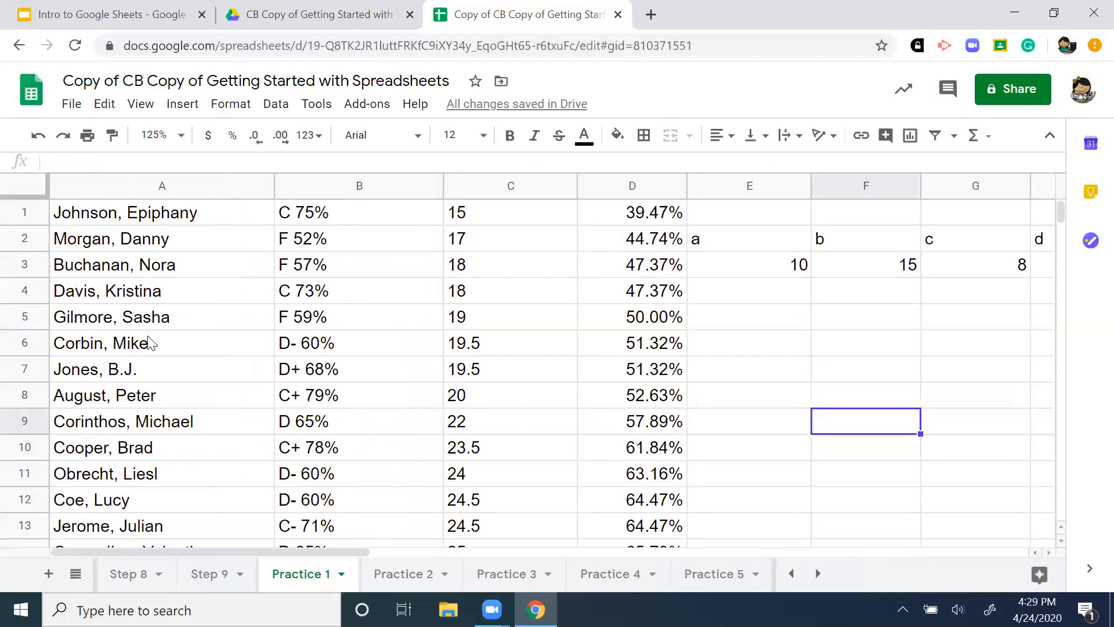
scroll(163, 297, "down", 2)
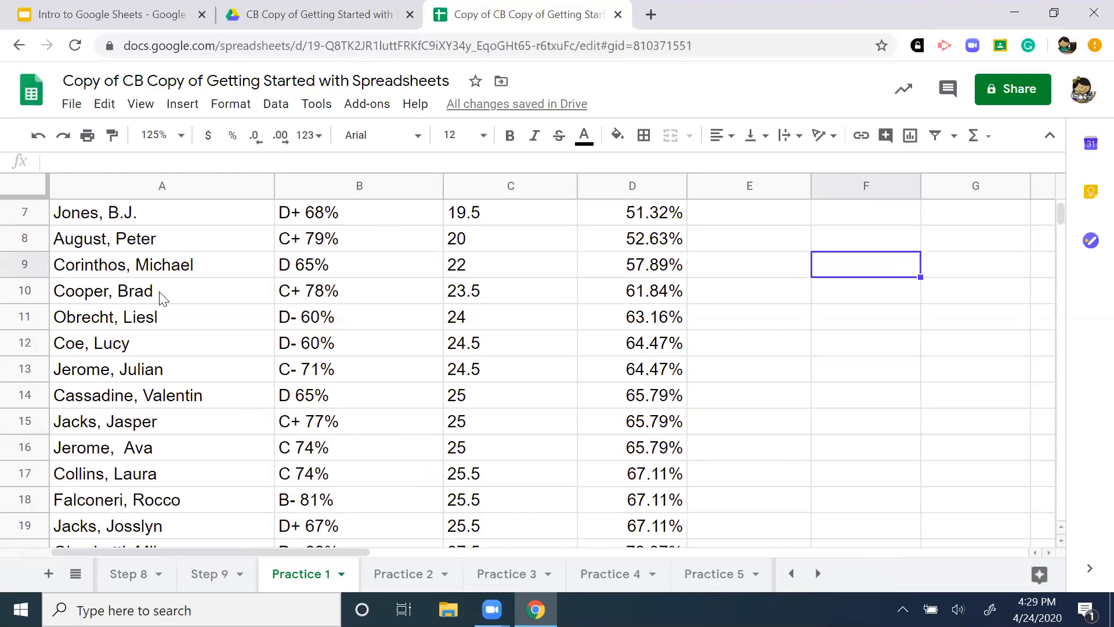
Sort the Practice 2 sheet A → Z by the Semester 2 Grade column and review the ordered grades
left_click(406, 575)
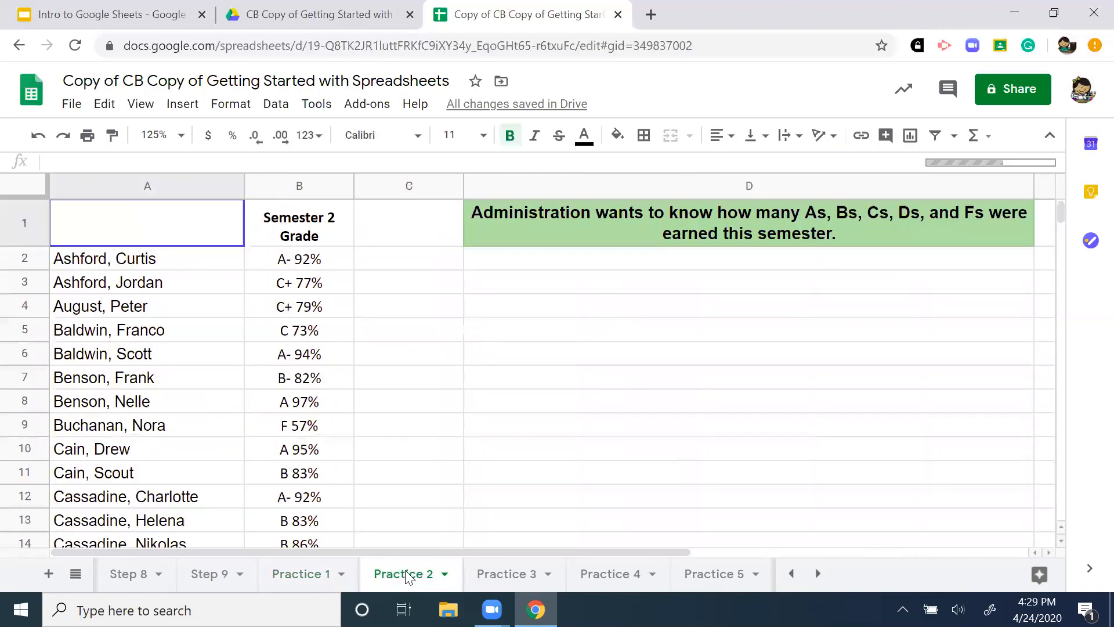
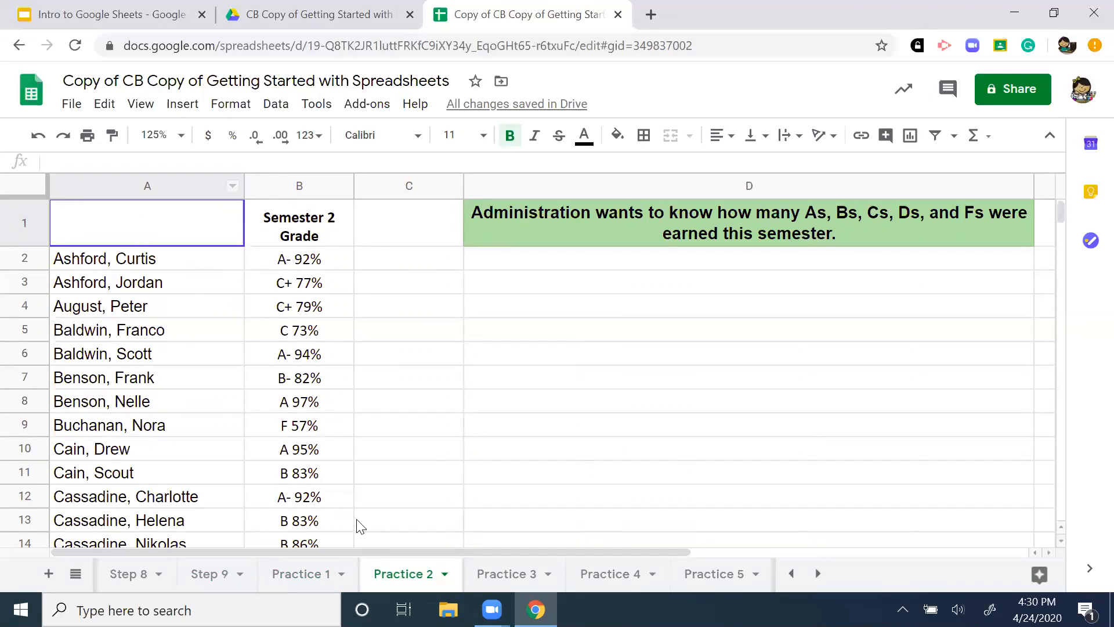
left_click(343, 187)
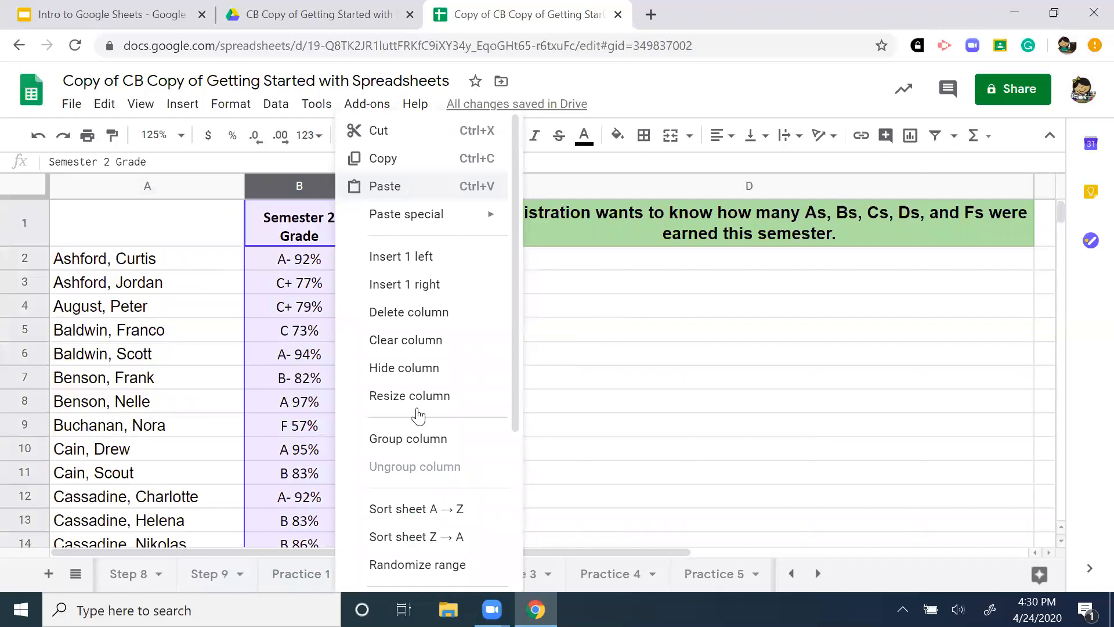
left_click(438, 521)
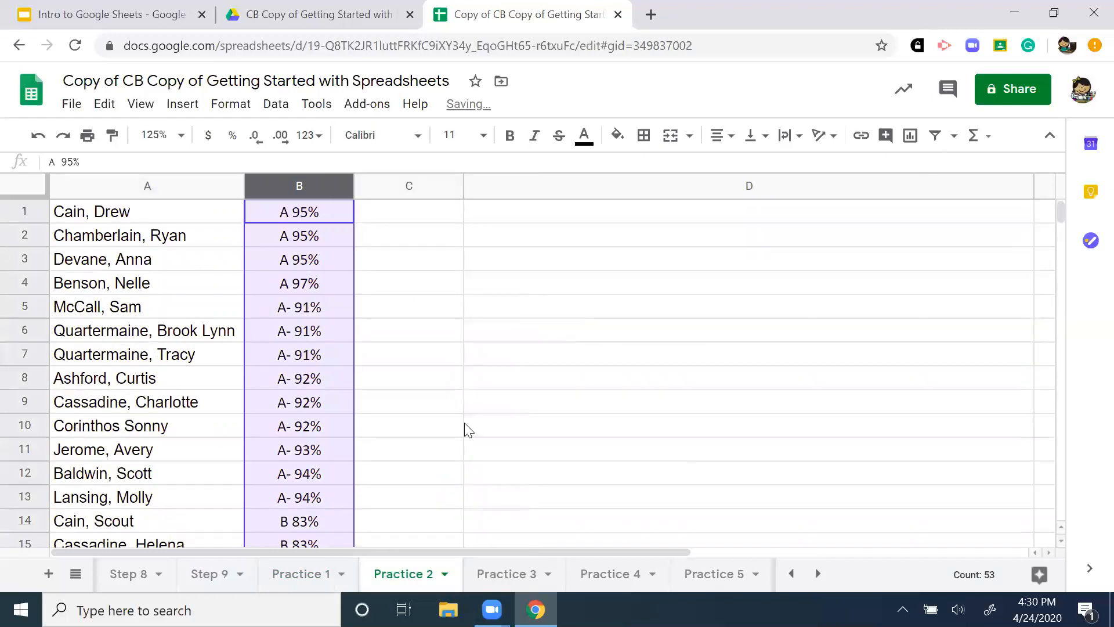
left_click(465, 424)
scroll(334, 316, "down", 8)
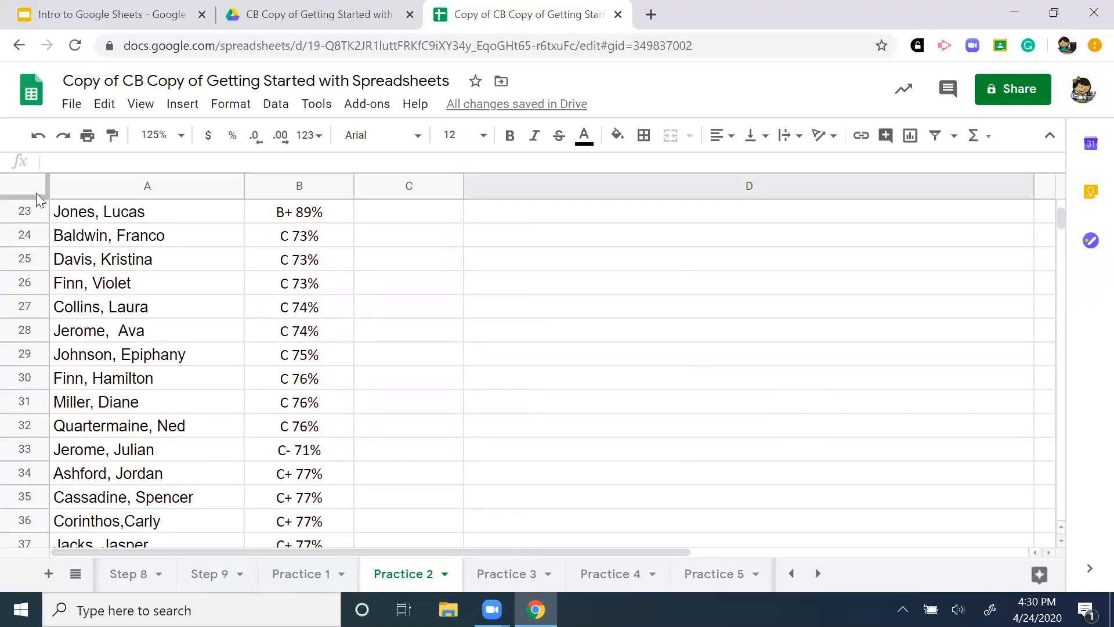
Undo the grade sort on the Practice 2 sheet
left_click(39, 141)
left_click(580, 448)
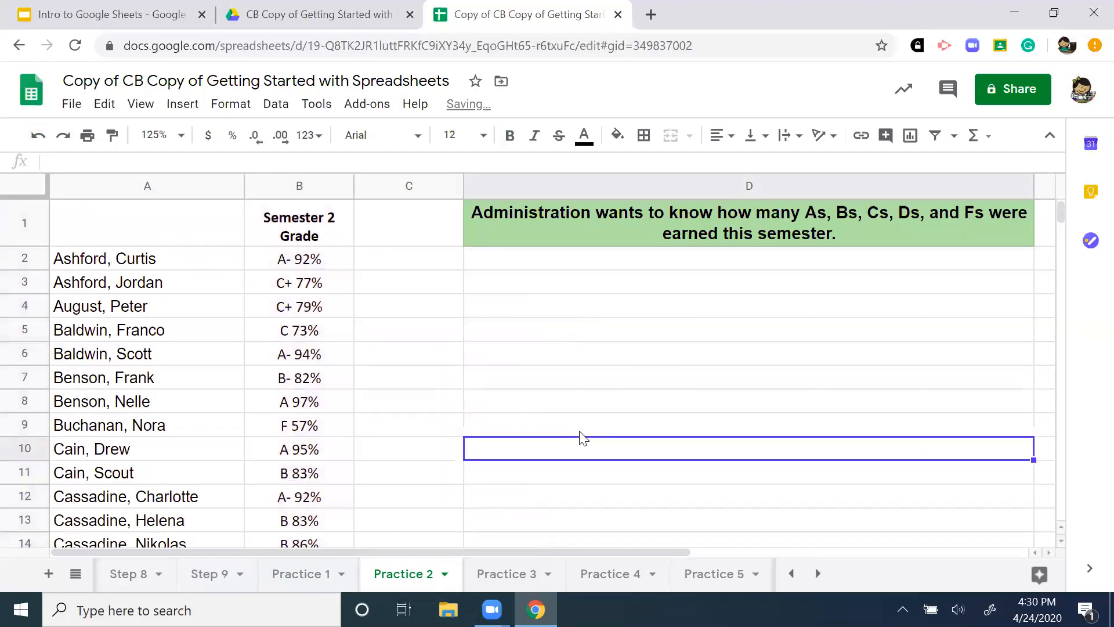
Sort the Practice 3 sheet A → Z by the Graduation responses in column F
left_click(504, 573)
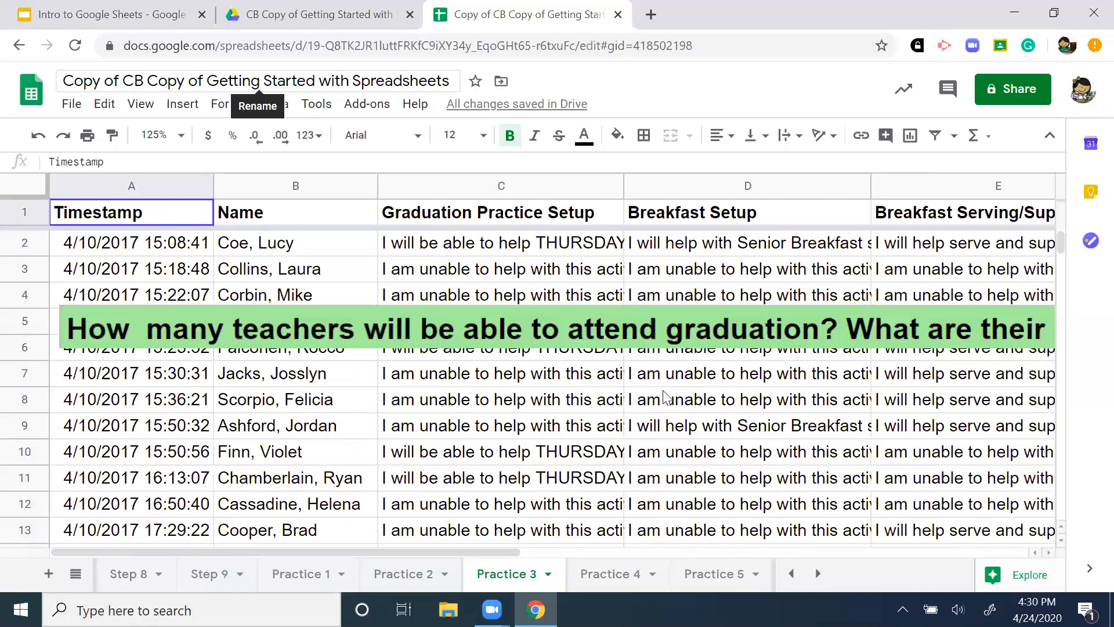
left_click_drag(340, 551, 564, 553)
left_click_drag(814, 226, 833, 189)
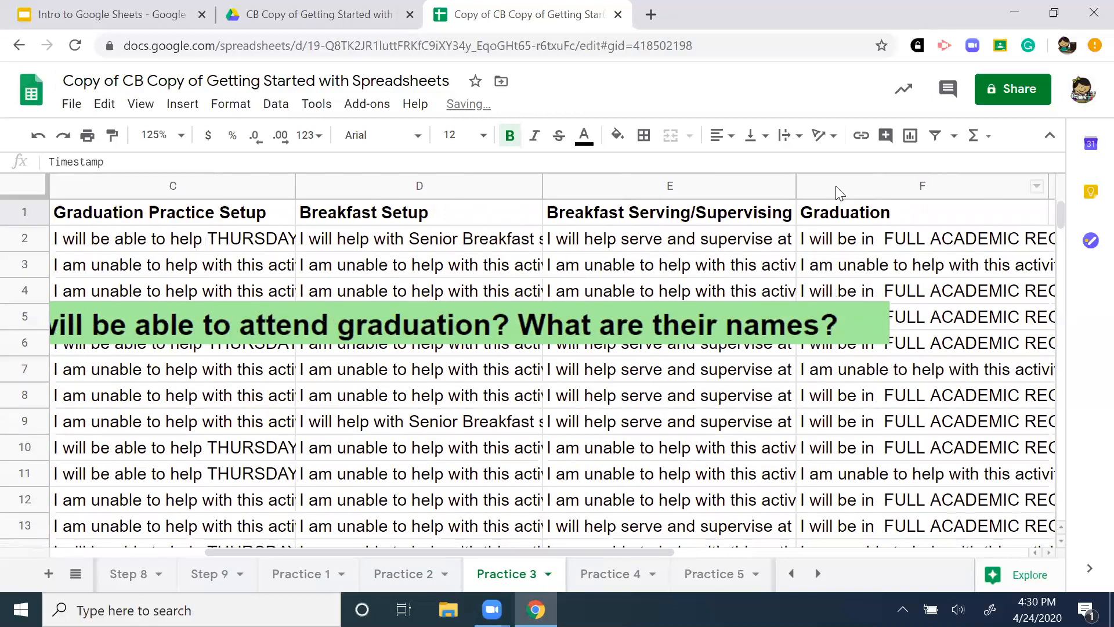
left_click(837, 183)
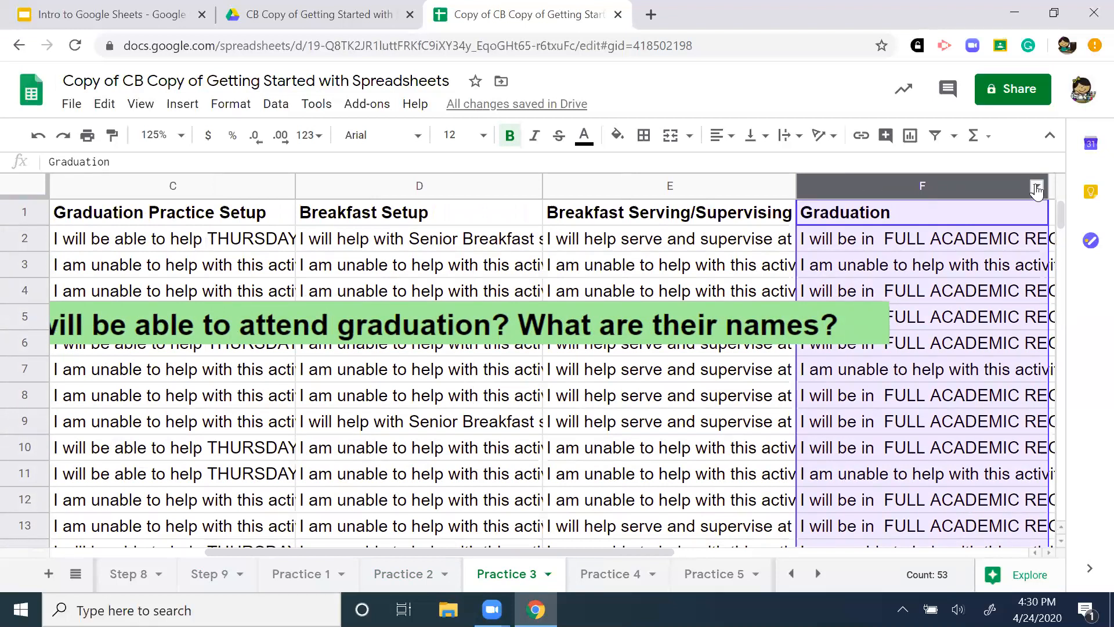
left_click(1036, 188)
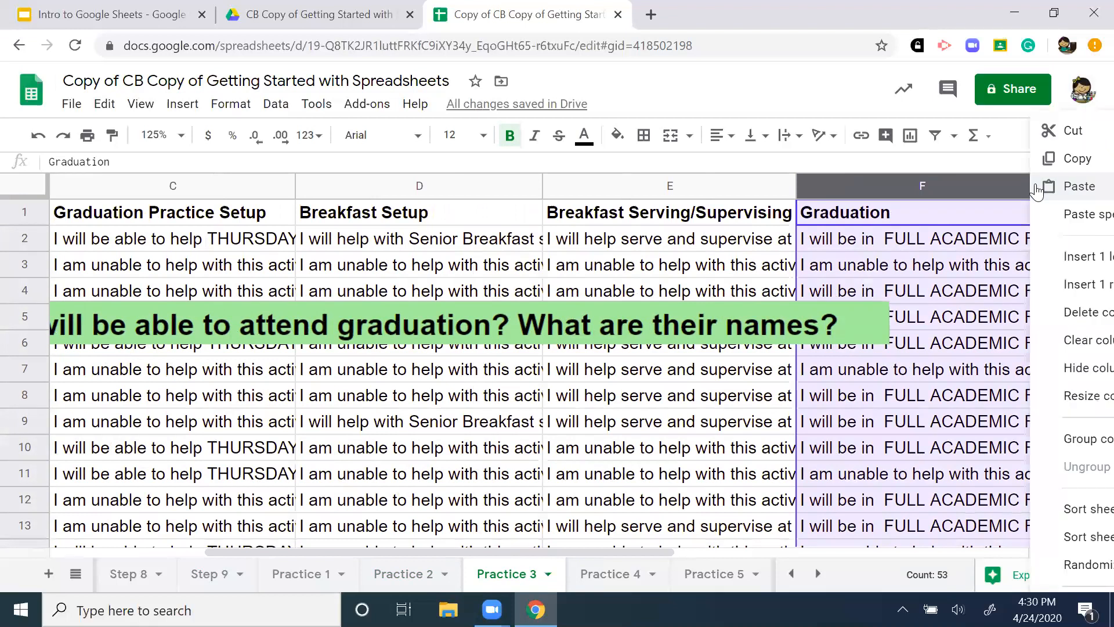
left_click(1090, 510)
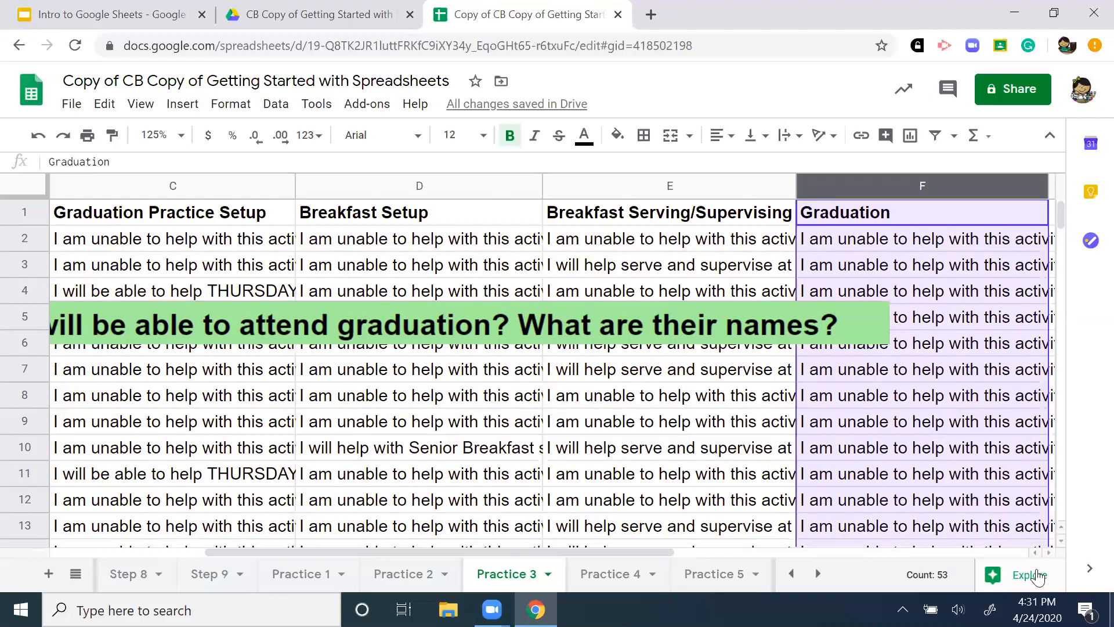
Count the teachers attending graduation by selecting the "I will be in FULL ACADEMIC REGALIA" responses in column F, starting at F27
left_click(922, 451)
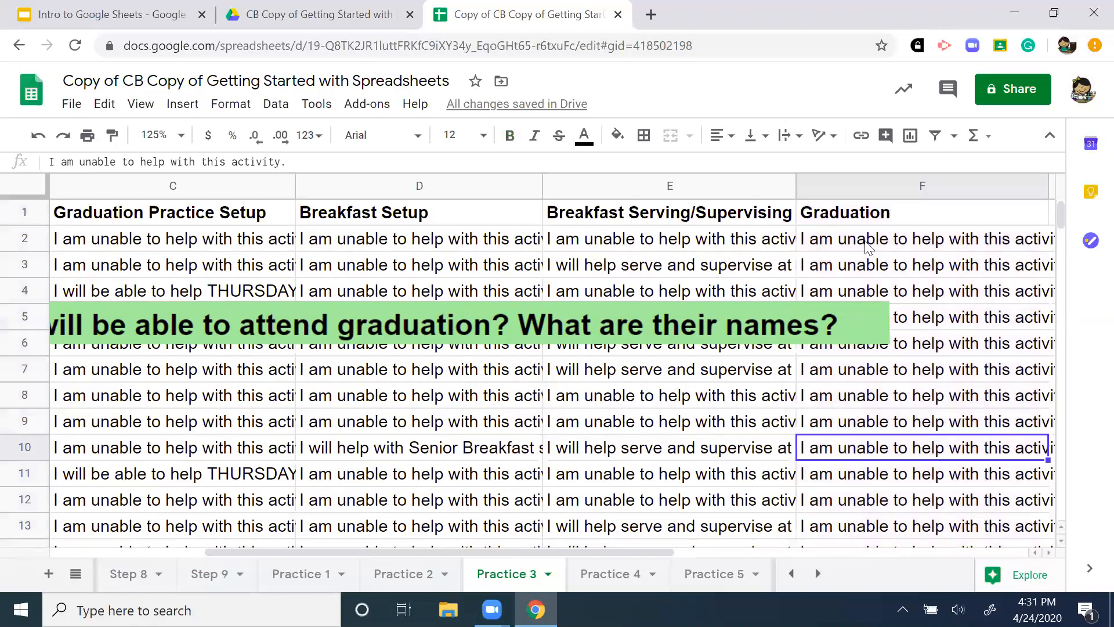
scroll(873, 241, "down", 4)
scroll(878, 243, "down", 4)
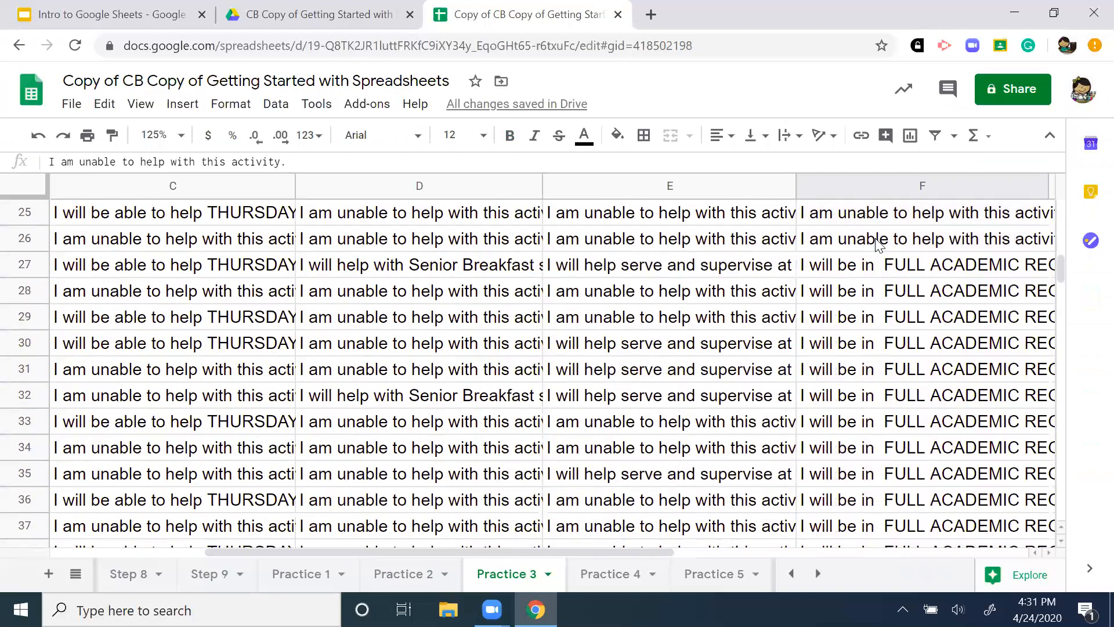
left_click_drag(849, 265, 856, 452)
scroll(847, 409, "down", 5)
scroll(853, 451, "up", 8)
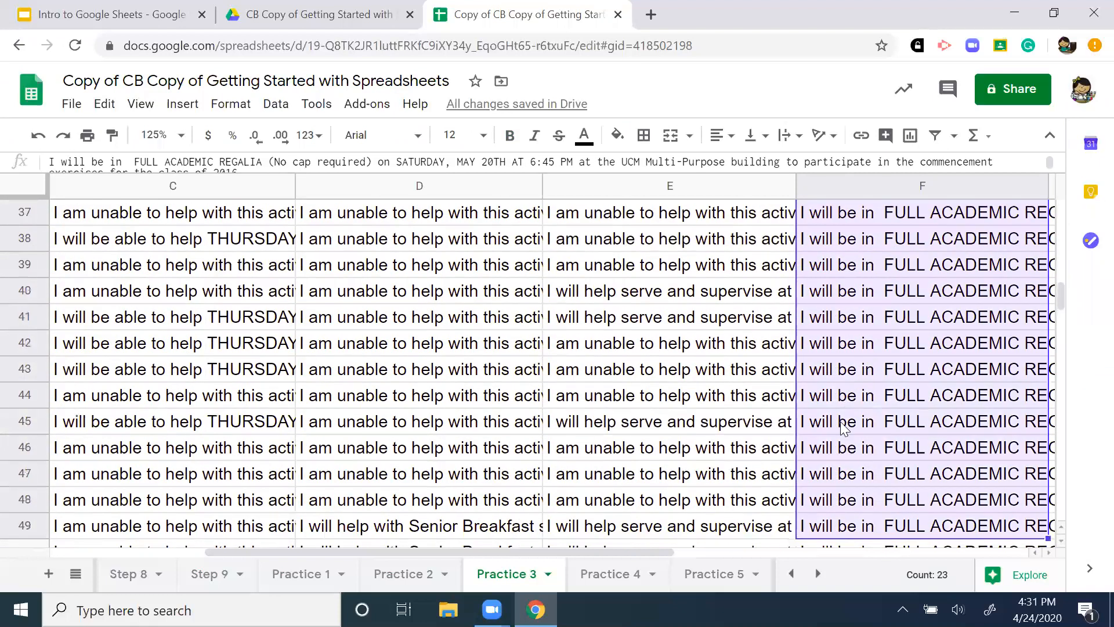
left_click(779, 497)
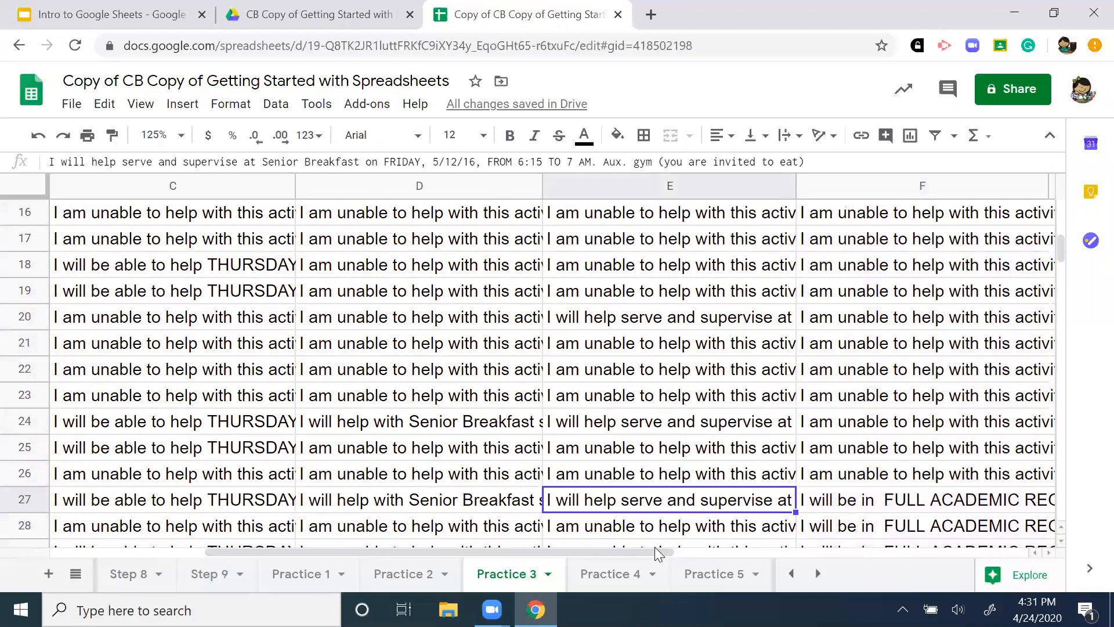
Examine the names of the teachers attending graduation on Practice 3, from row 27 to the end of the list
left_click_drag(594, 552, 400, 576)
left_click(400, 574)
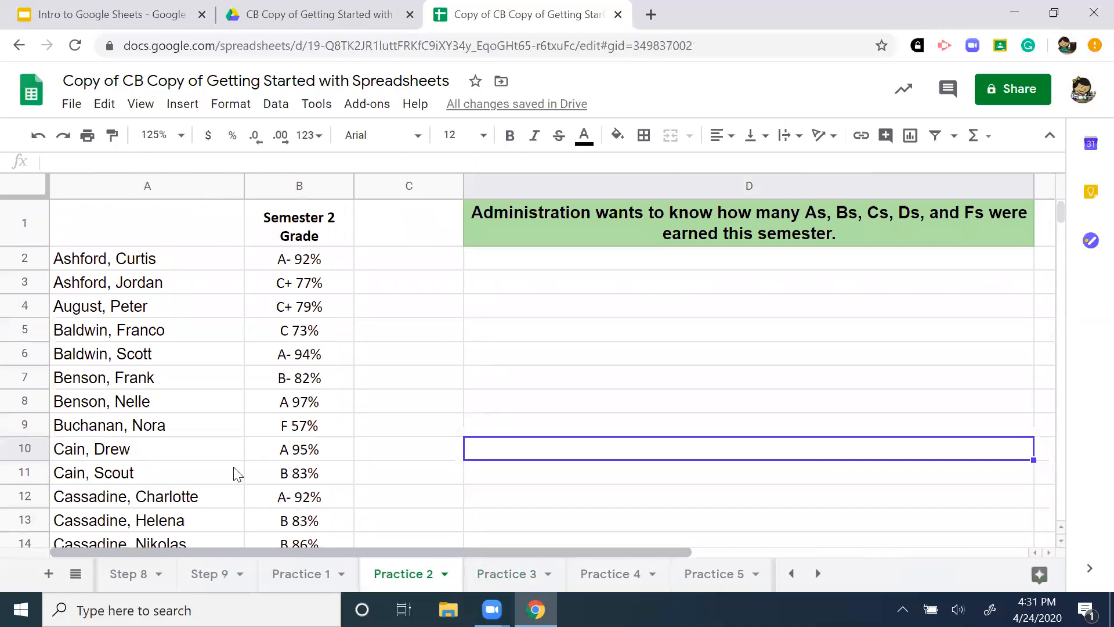
left_click(594, 573)
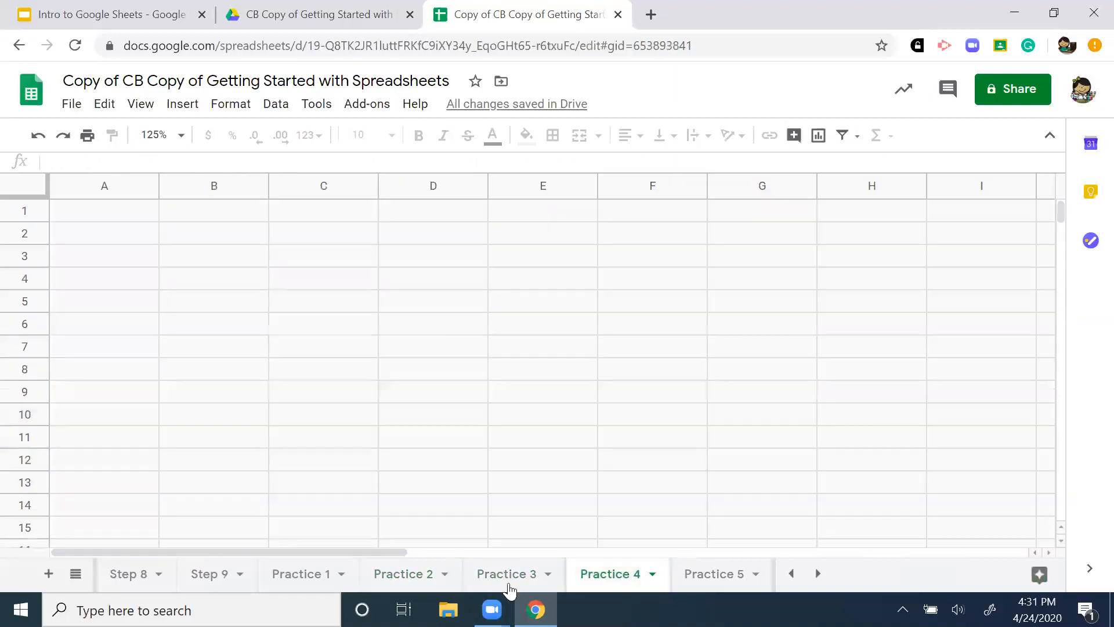
left_click(511, 574)
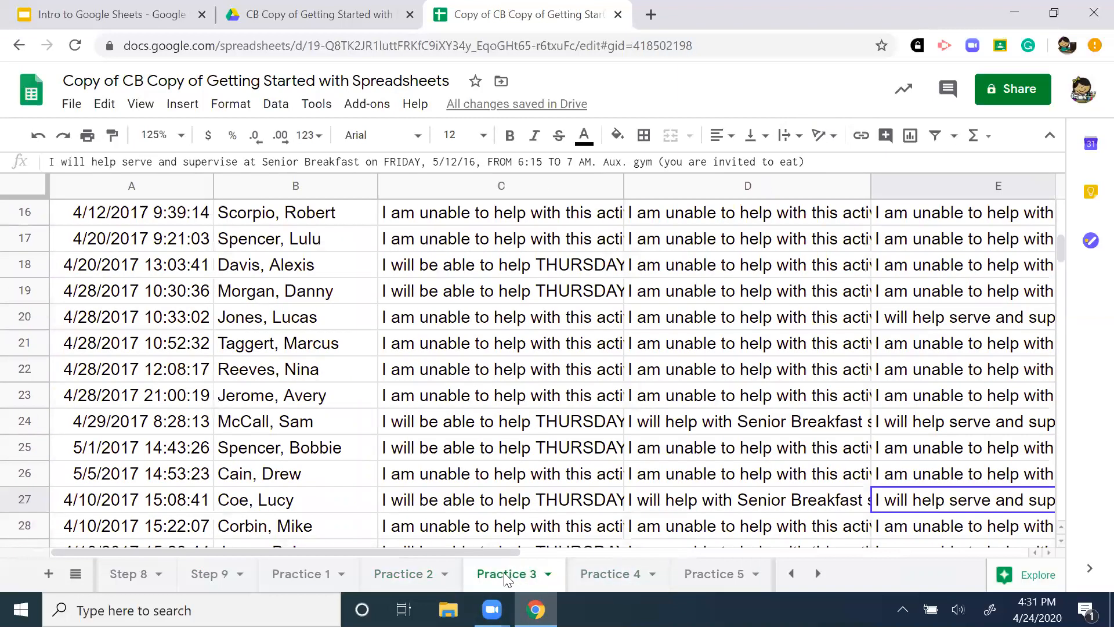
left_click(23, 499)
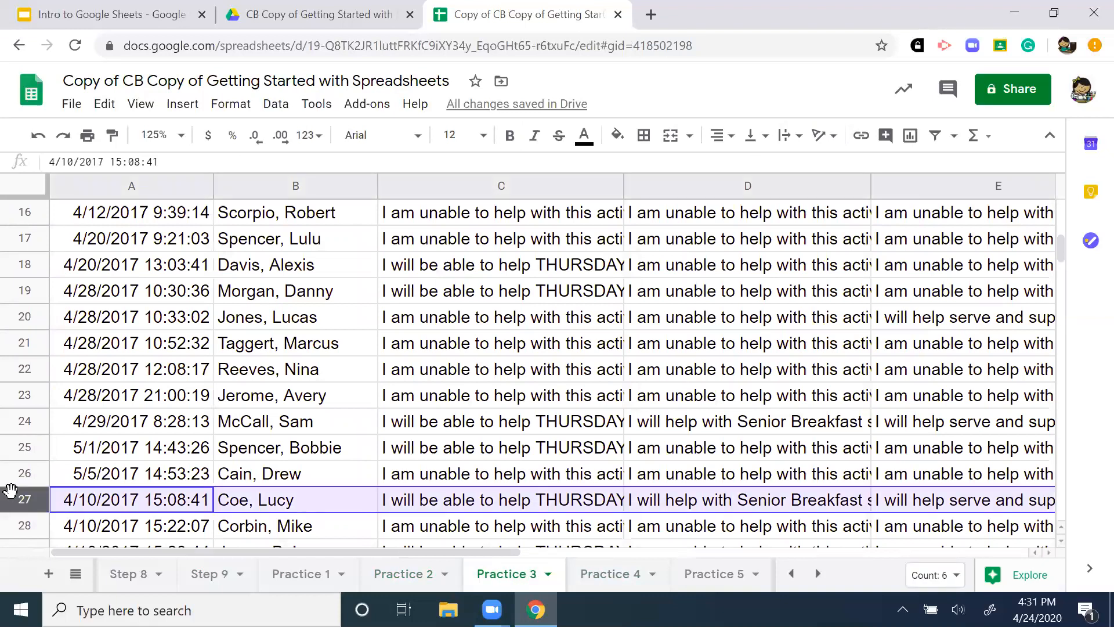
scroll(10, 492, "down", 8)
scroll(7, 499, "down", 4)
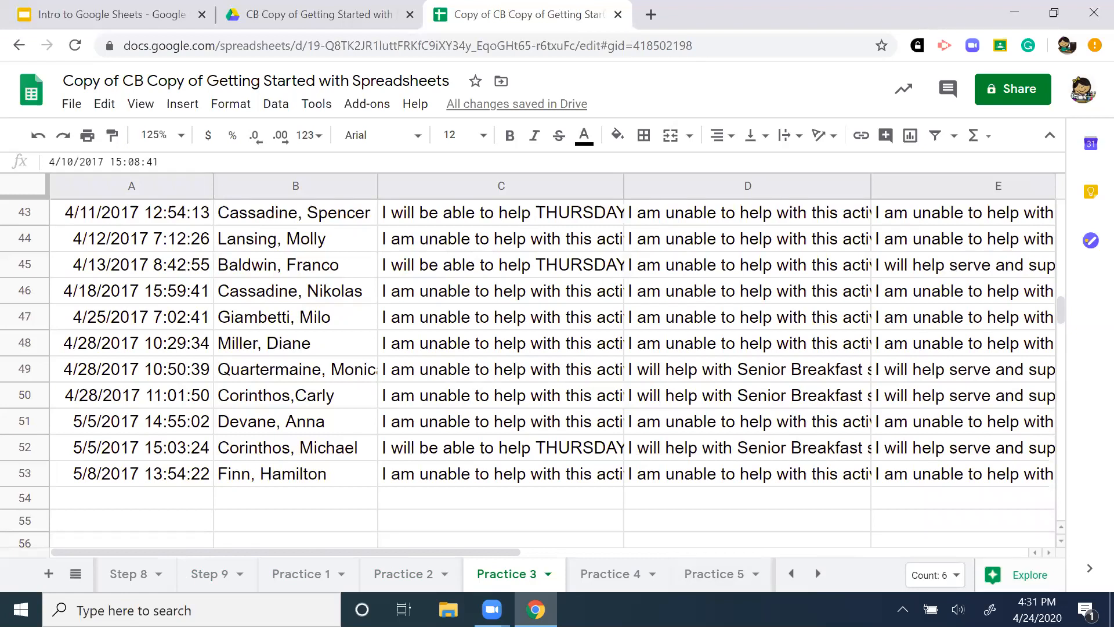
Search the Practice 4 sheet for the note placed next to the office hours of the teacher named in the instruction
left_click(602, 583)
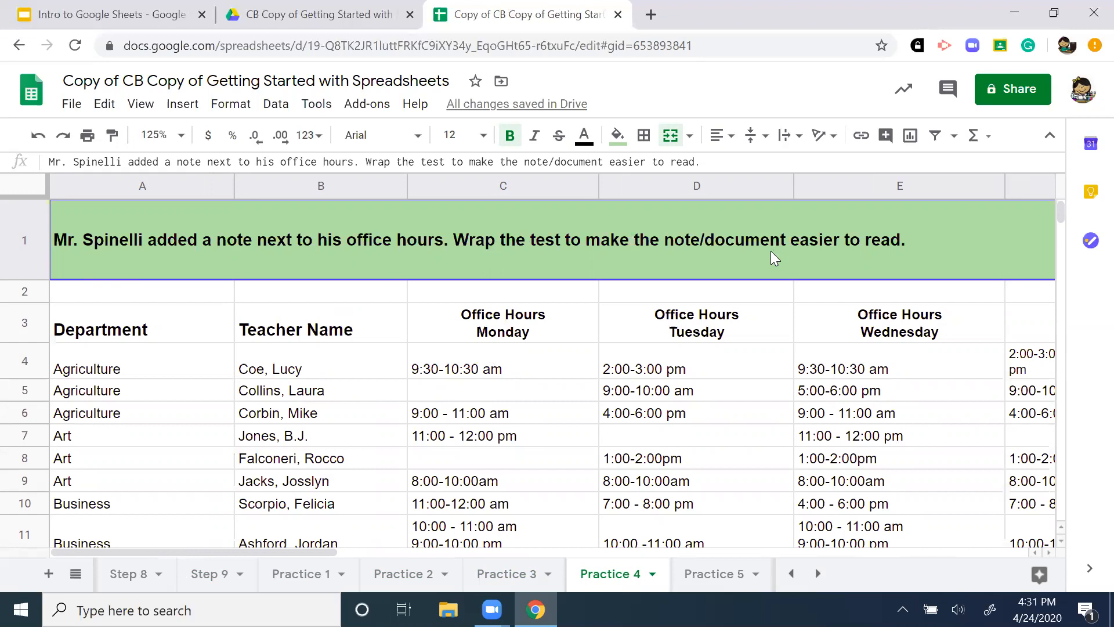
scroll(771, 253, "down", 6)
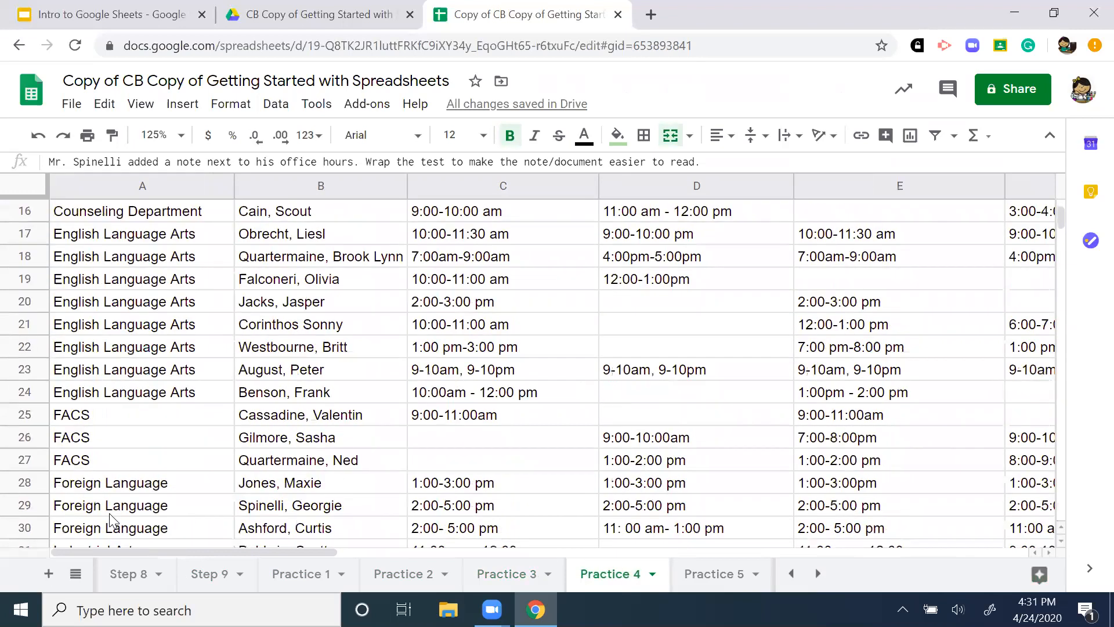
left_click(26, 504)
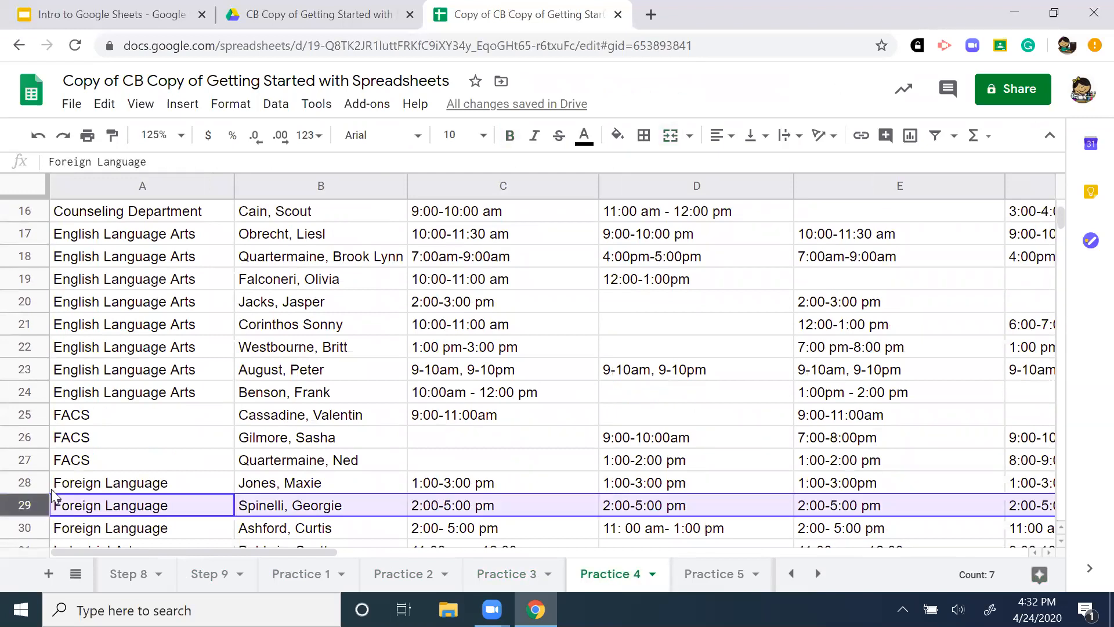
scroll(51, 490, "up", 1)
scroll(53, 496, "up", 3)
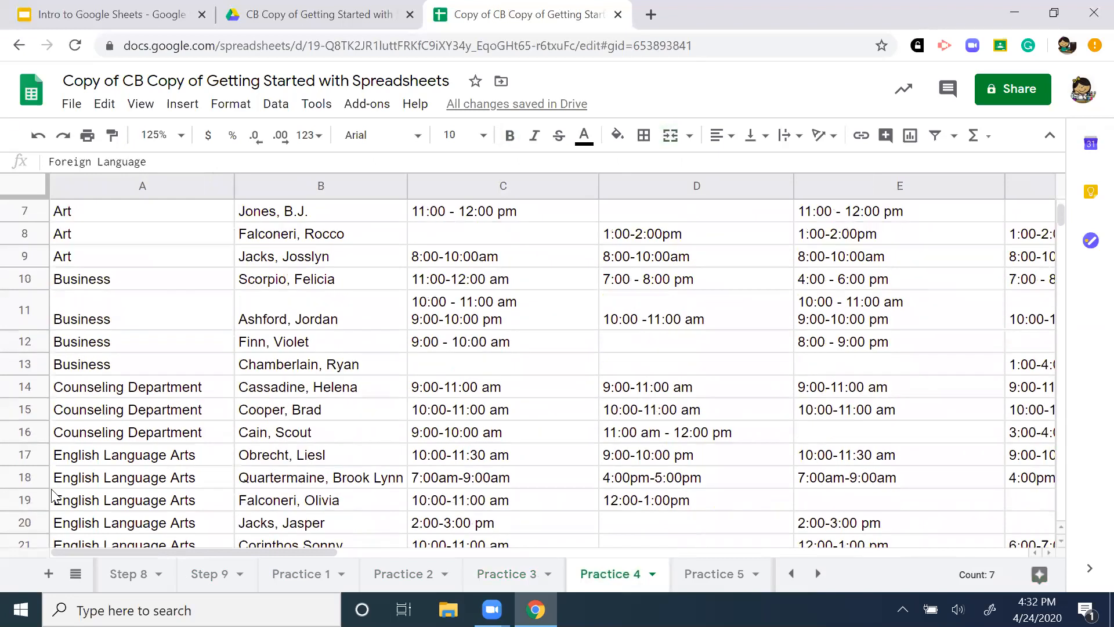
left_click_drag(270, 548, 477, 549)
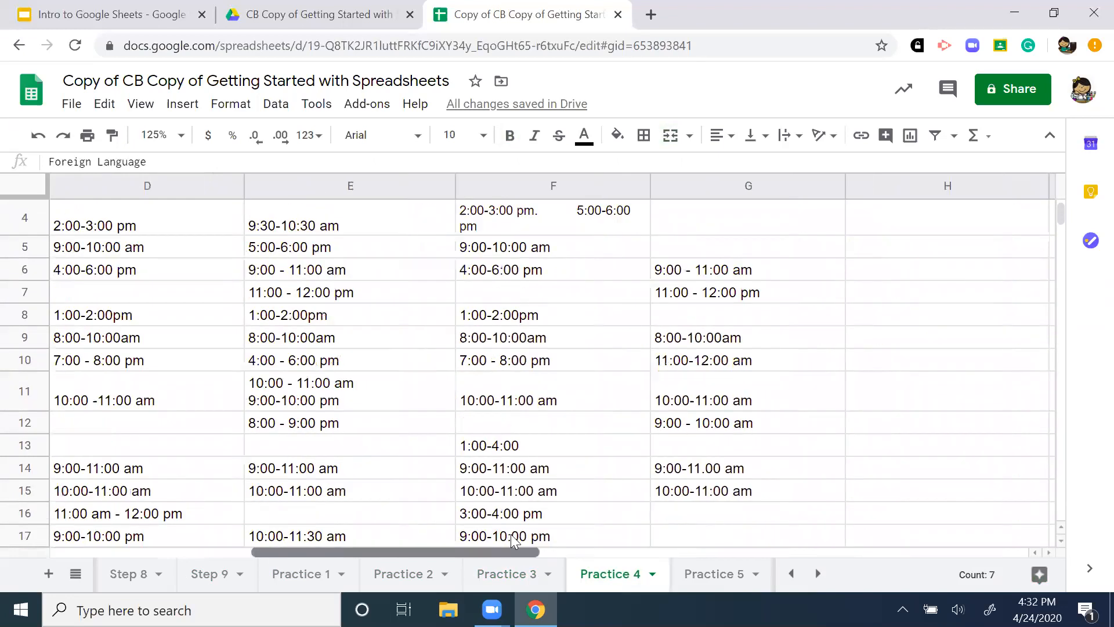
scroll(999, 370, "down", 1)
scroll(999, 370, "down", 7)
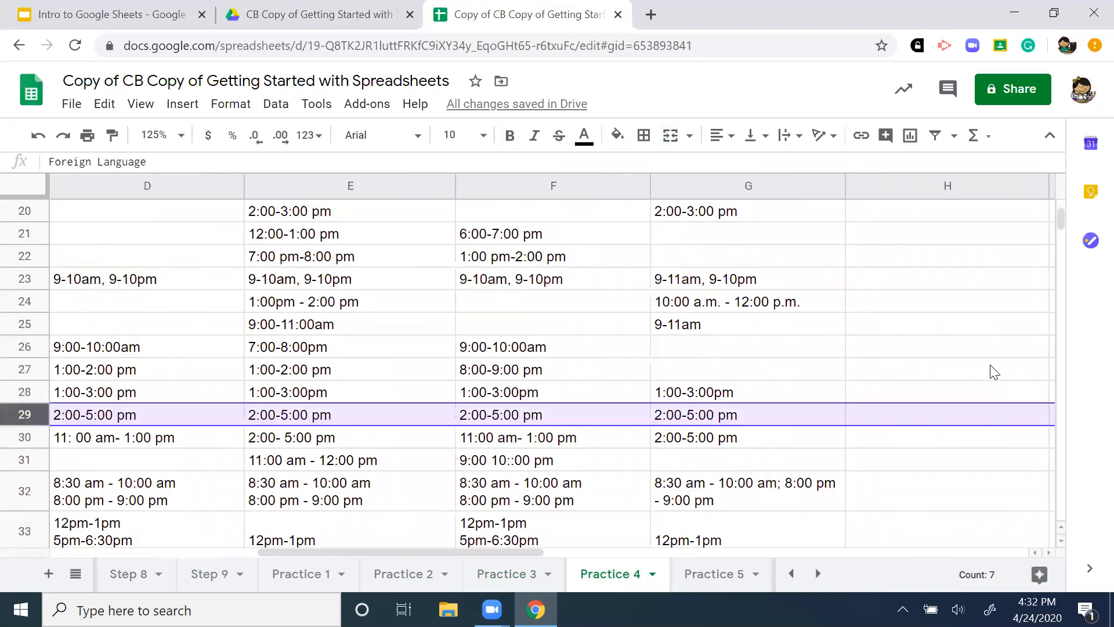
Wrap the text of the email-checking note in cell H35 of Practice 4
left_click(948, 436)
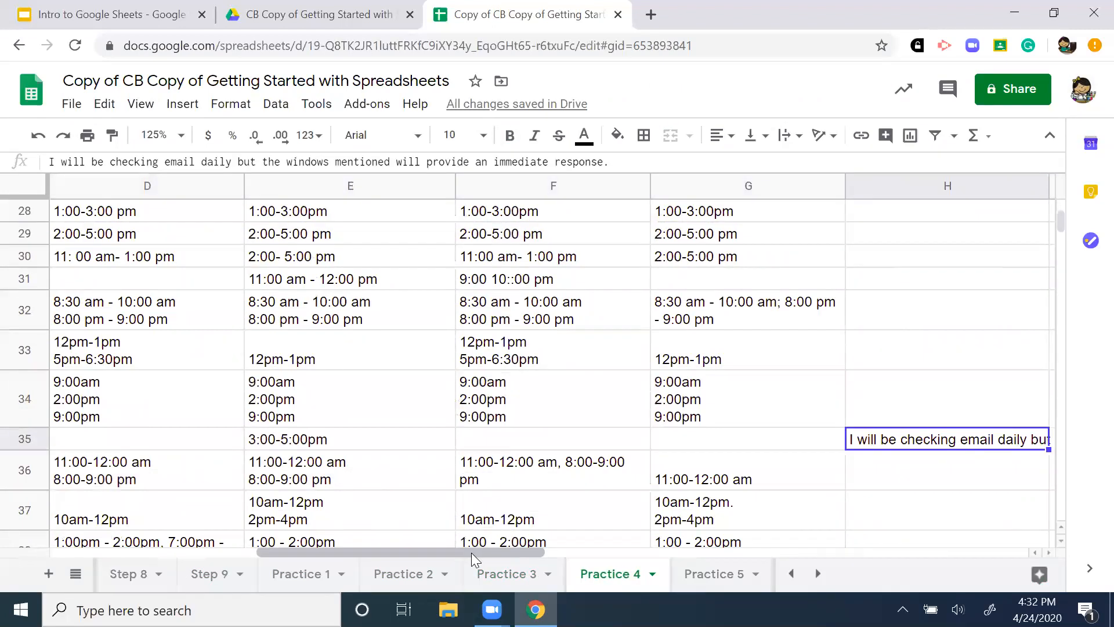
left_click_drag(471, 552, 498, 552)
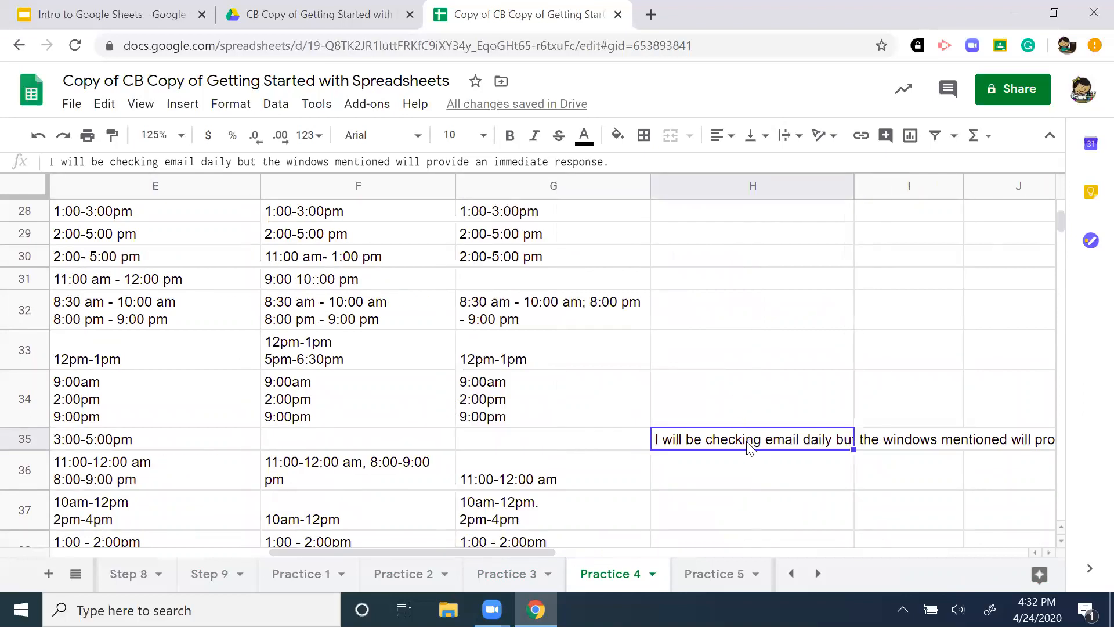
left_click(797, 142)
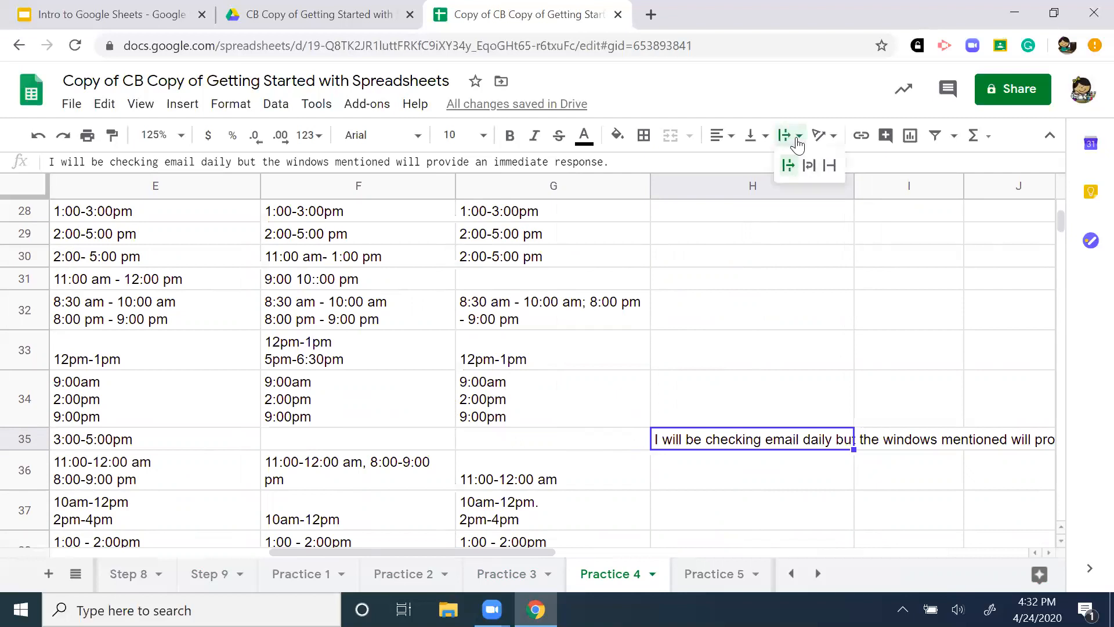
left_click(808, 166)
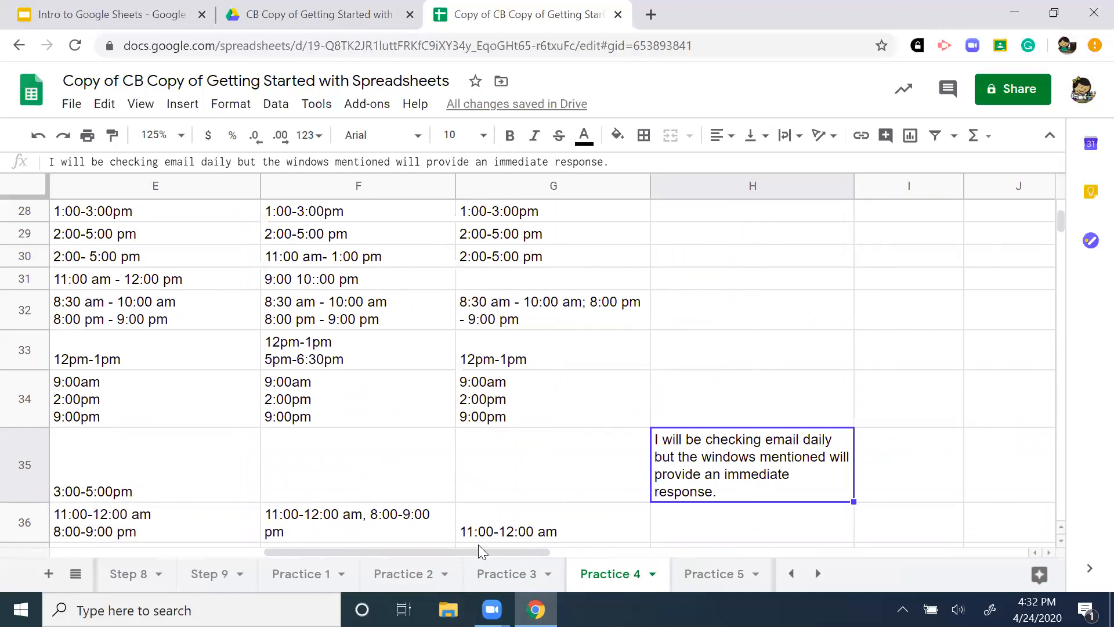
mouse_move(478, 549)
left_mouse_down()
mouse_move(424, 551)
mouse_move(463, 545)
left_mouse_up()
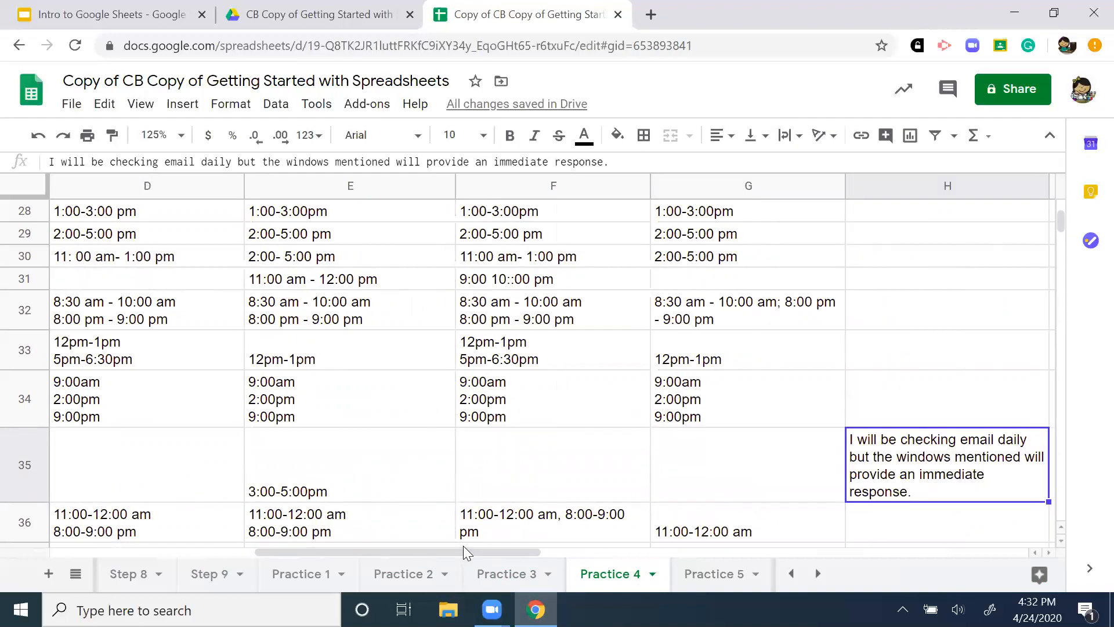
Hide rows 2 to 13, which hold the R1 block scores, on the Practice 5 sheet
left_click(818, 574)
left_click(614, 580)
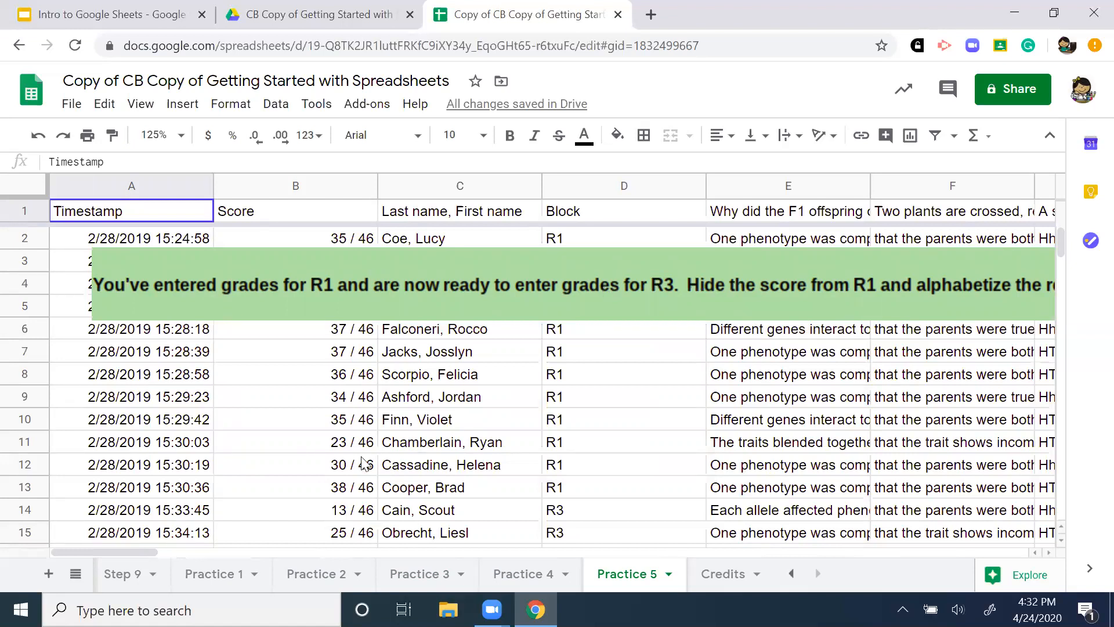
left_click(26, 238)
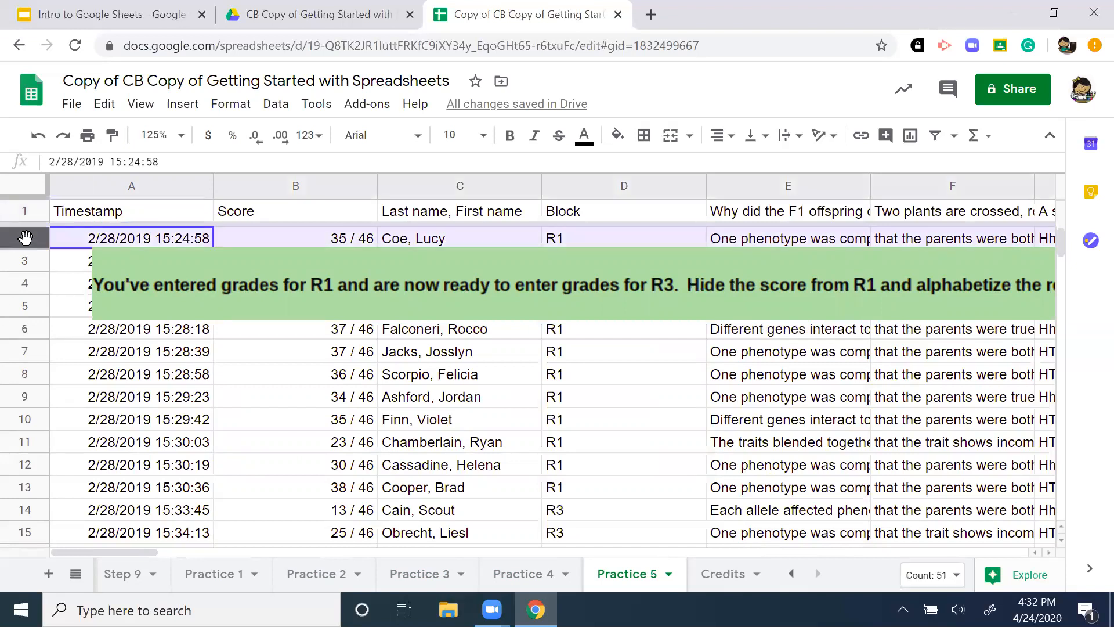
left_click_drag(25, 238, 64, 486)
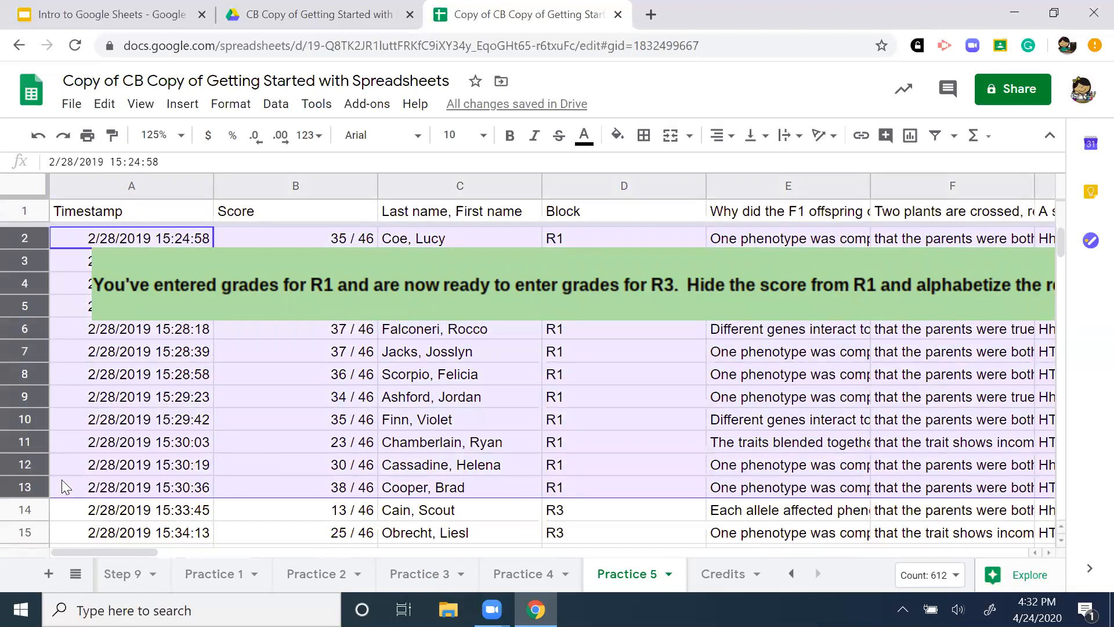
right_click(33, 306)
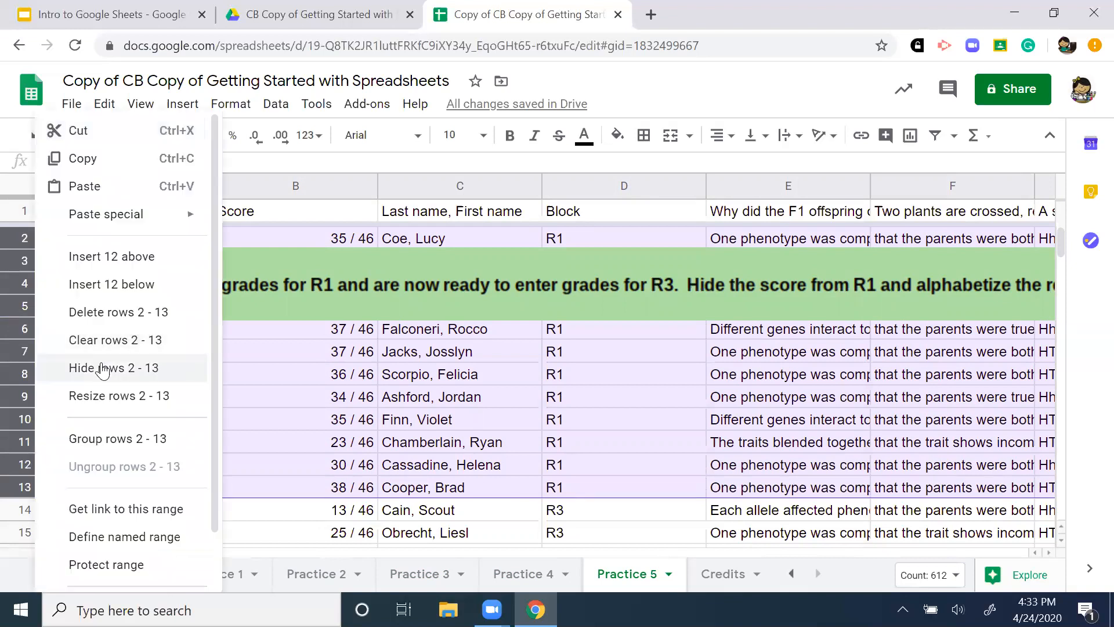
left_click(131, 368)
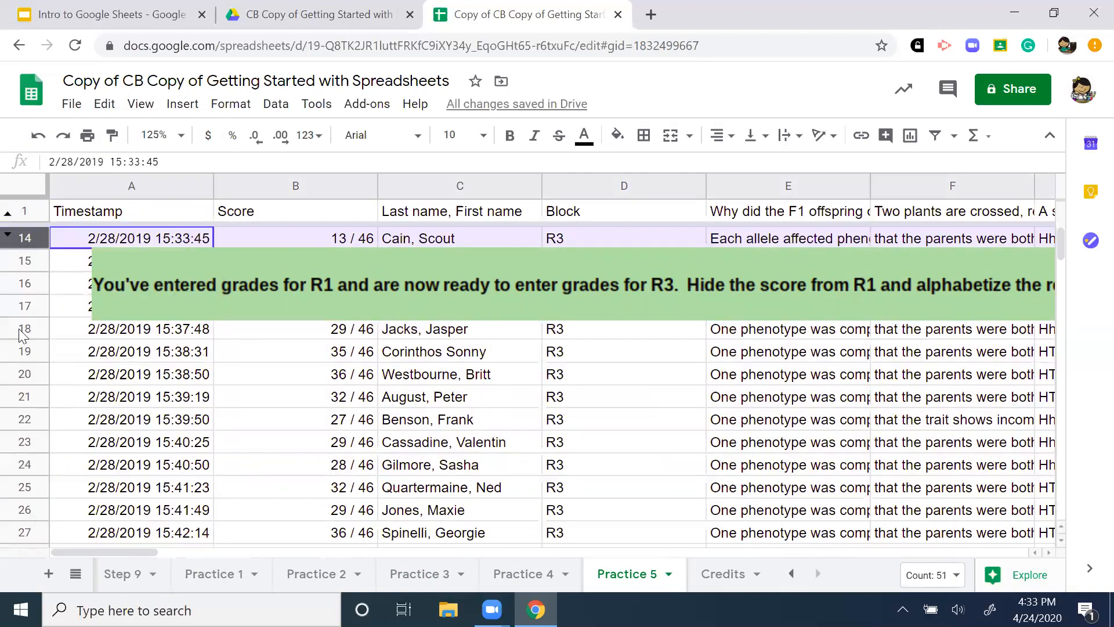
Sort the Practice 5 sheet A to Z by the "Last name, First name" column
left_click(464, 448)
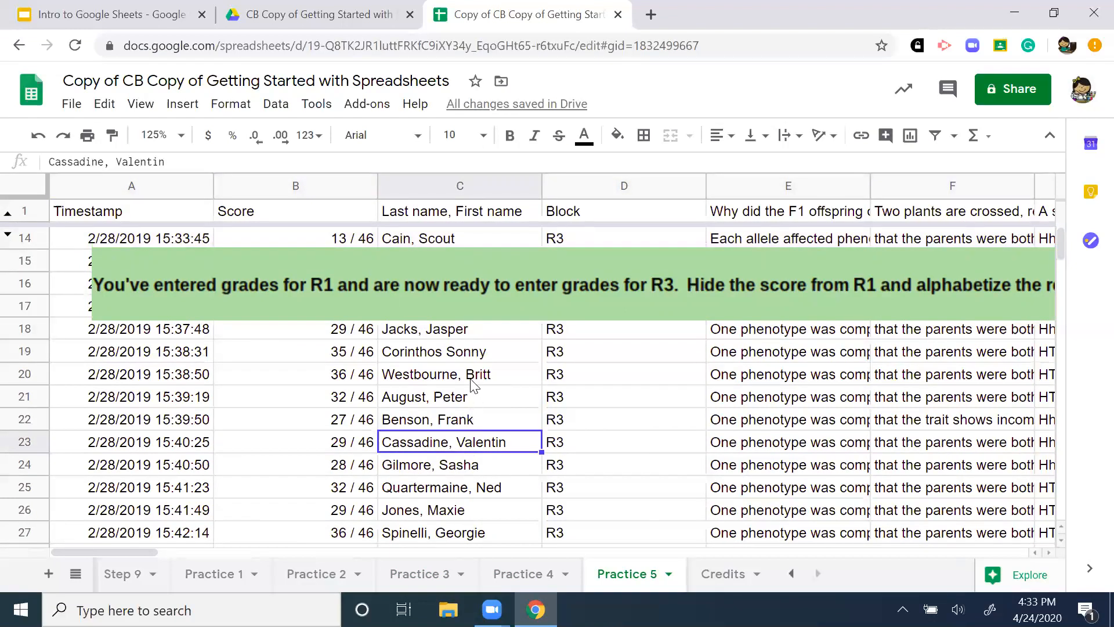
left_click(530, 186)
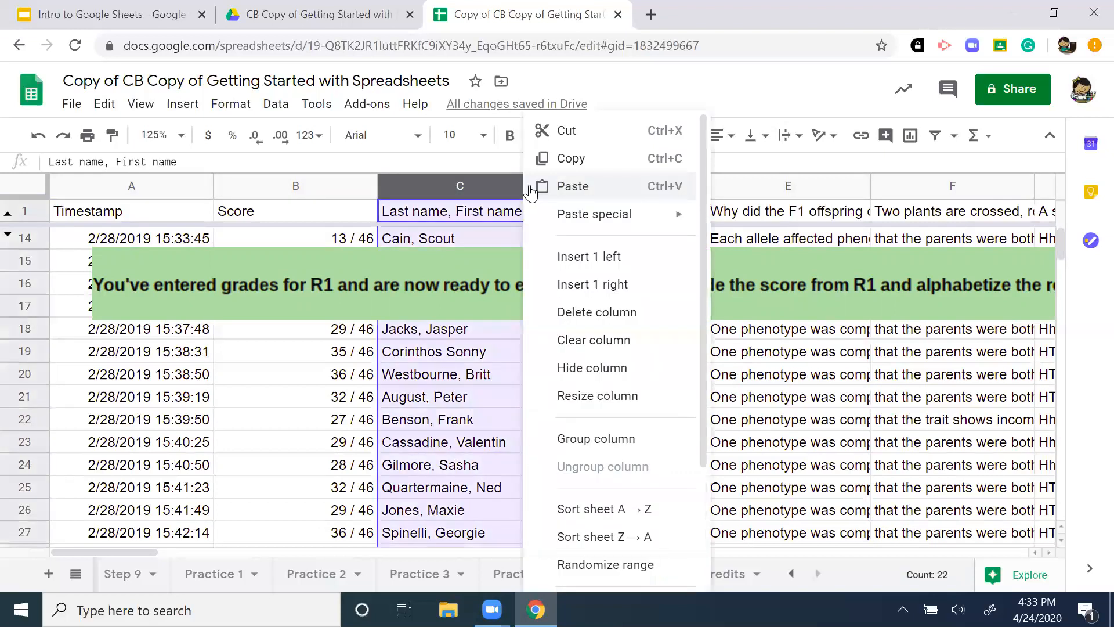
left_click(649, 509)
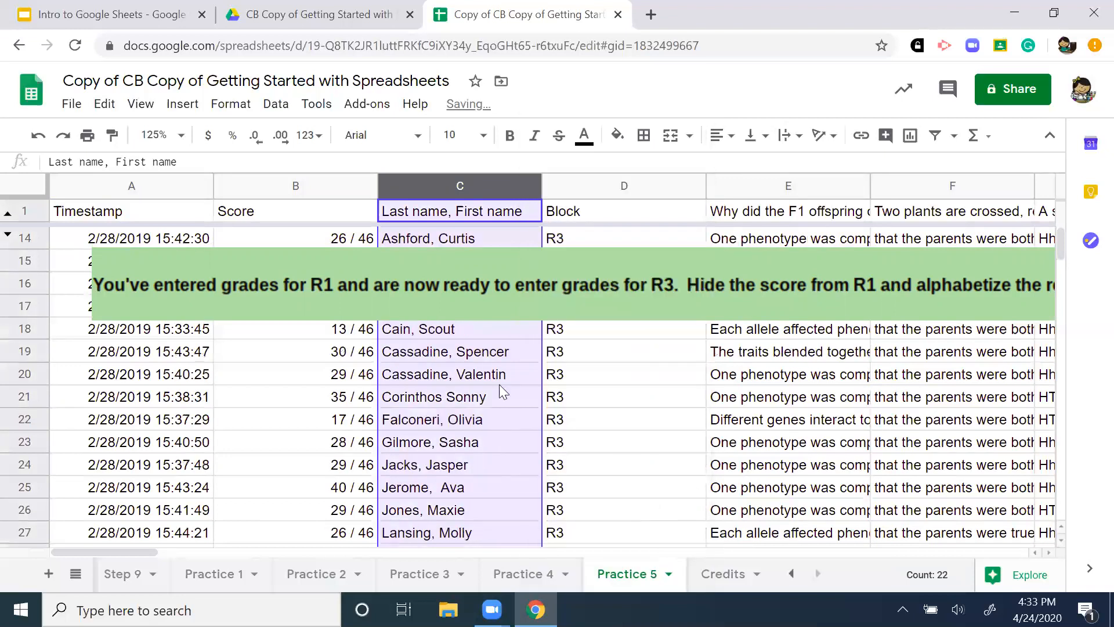
left_click(345, 239)
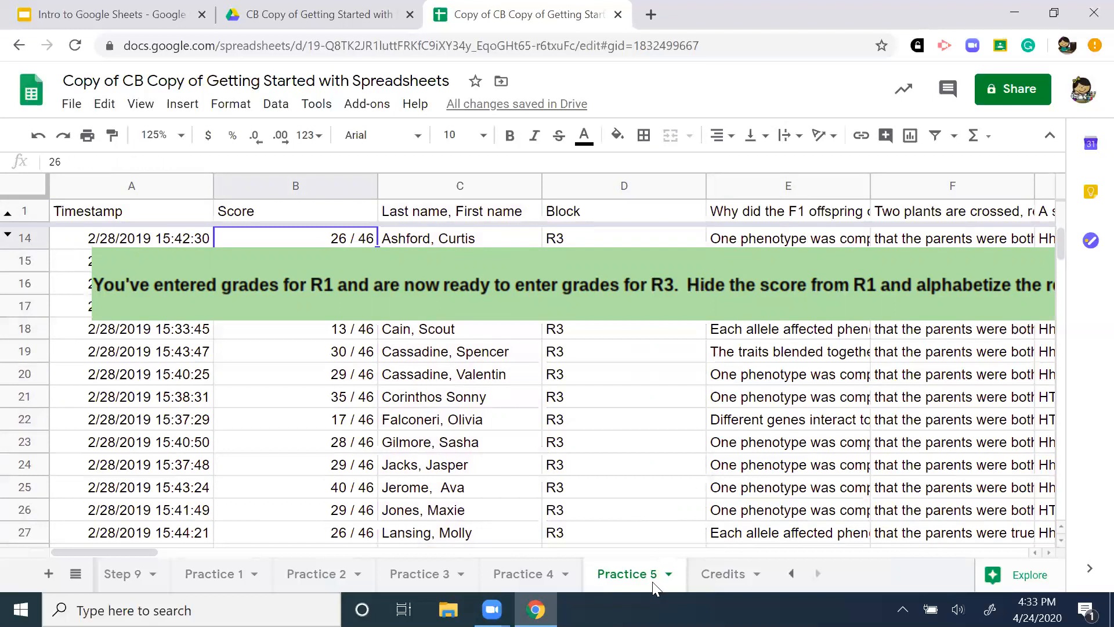
Switch to the Intro to Google Sheets presentation in Google Slides and review the Tutorial, Beginner Help and Advanced Google Sheets slides
left_click(85, 16)
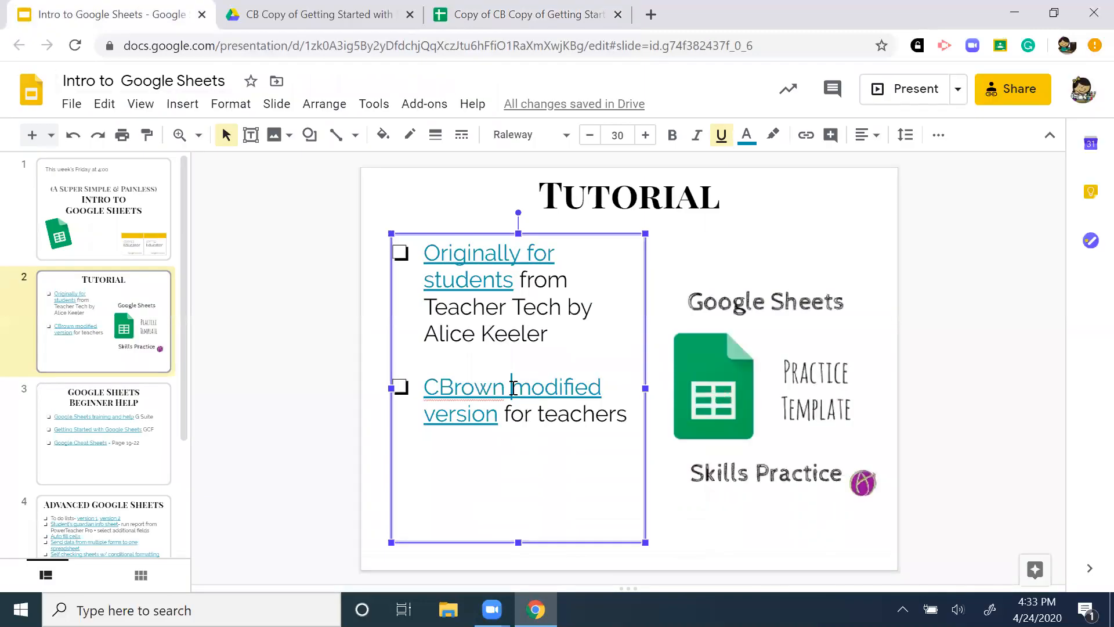
double_click(544, 417)
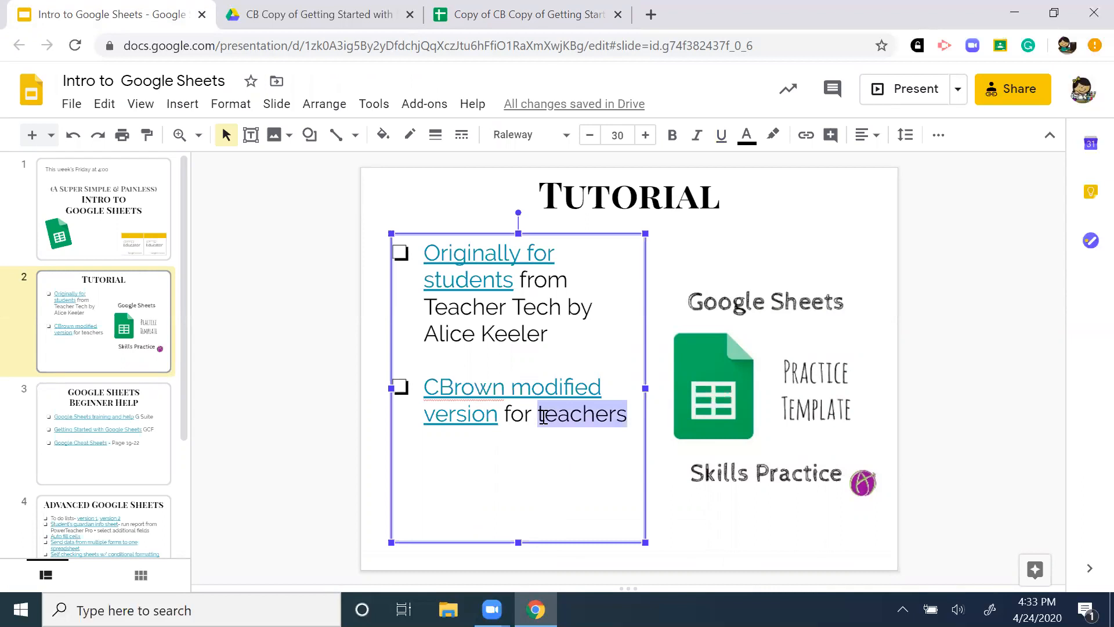
left_click(116, 469)
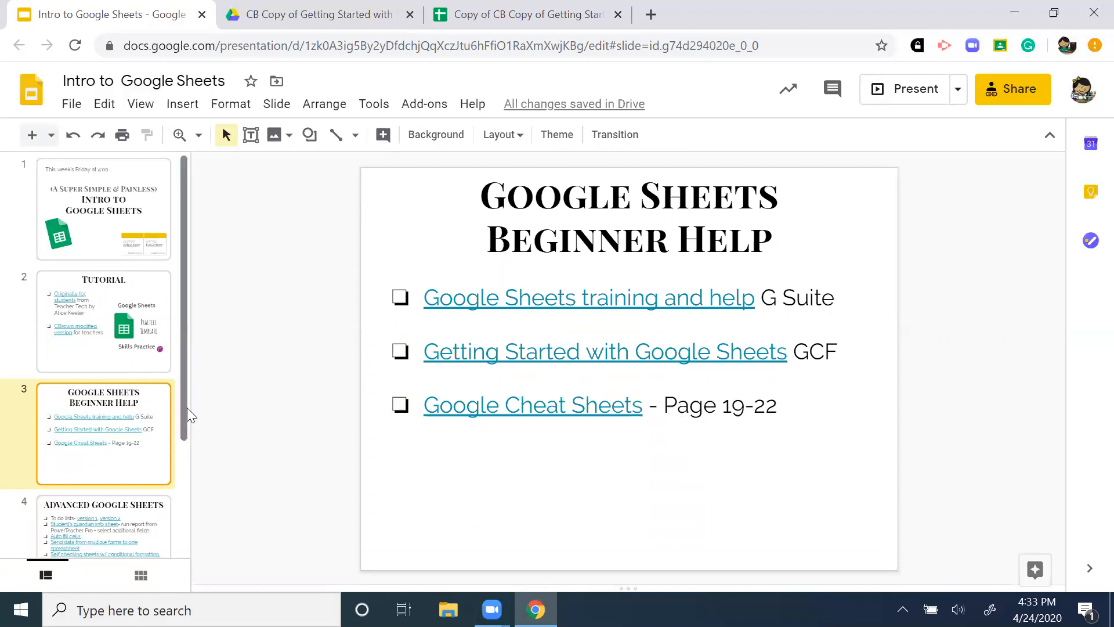
scroll(184, 415, "down", 3)
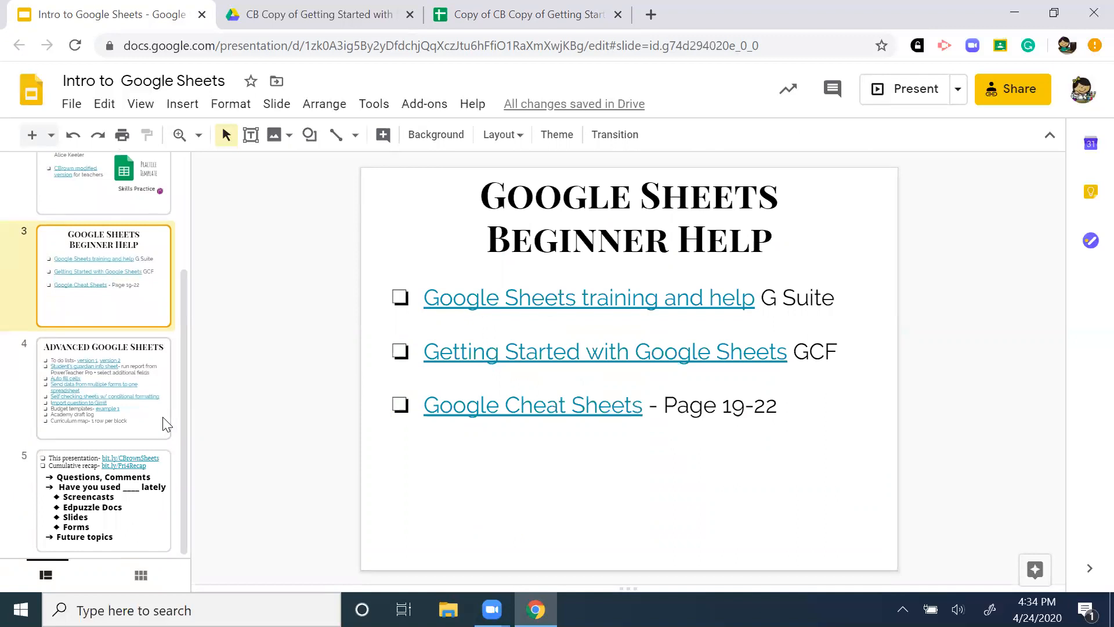
left_click(157, 428)
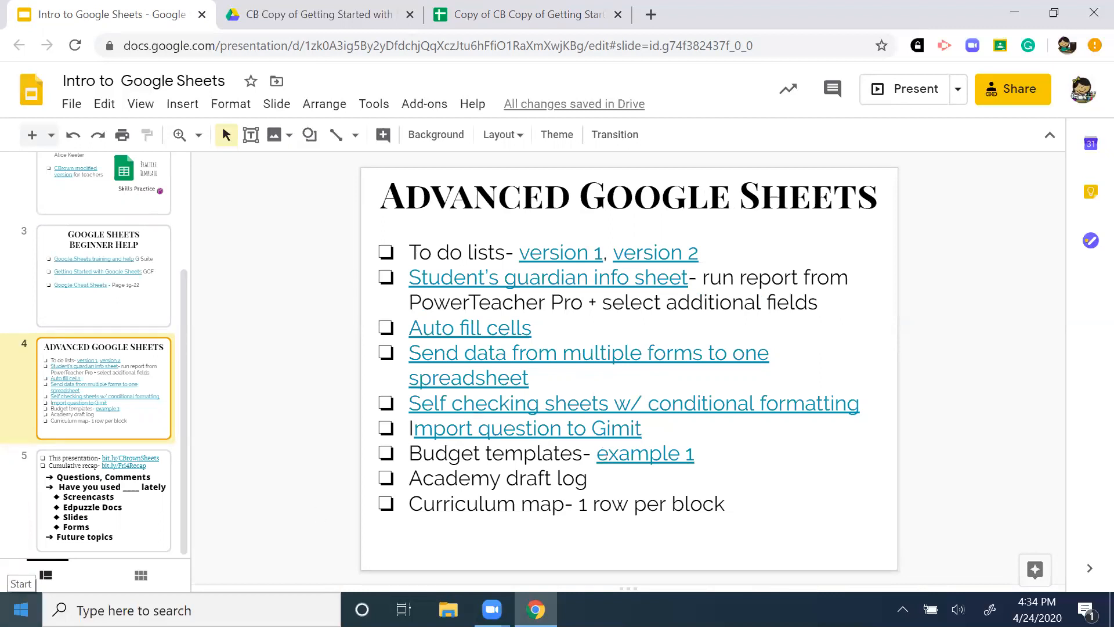
Copy the "This presentation" and "Cumulative recap" lines with their links from slide 5
left_click(139, 529)
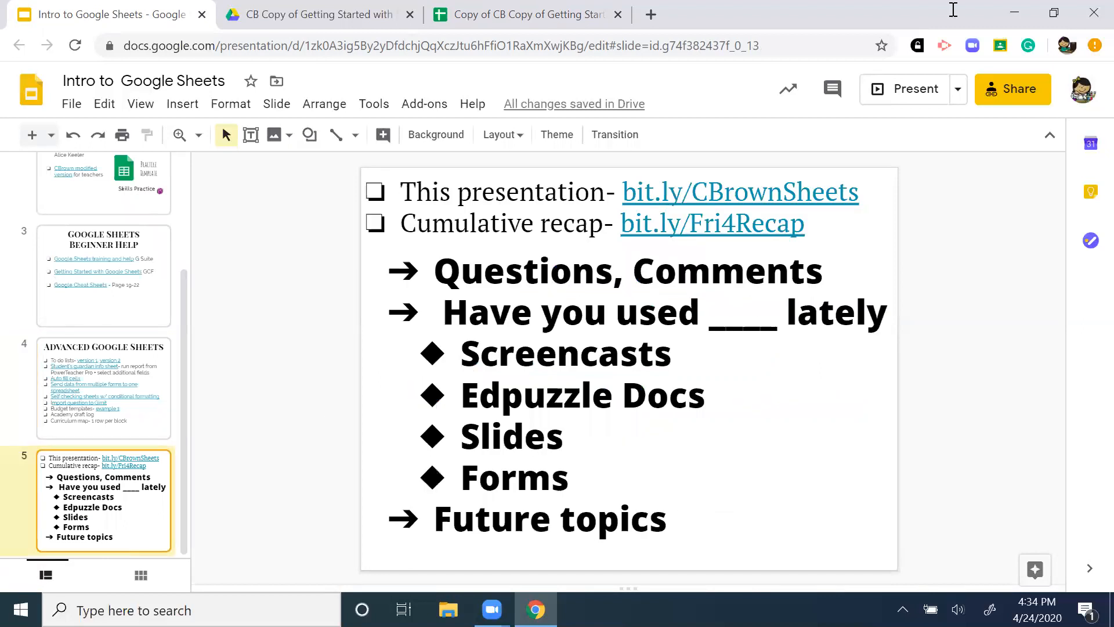
left_click_drag(811, 231, 411, 184)
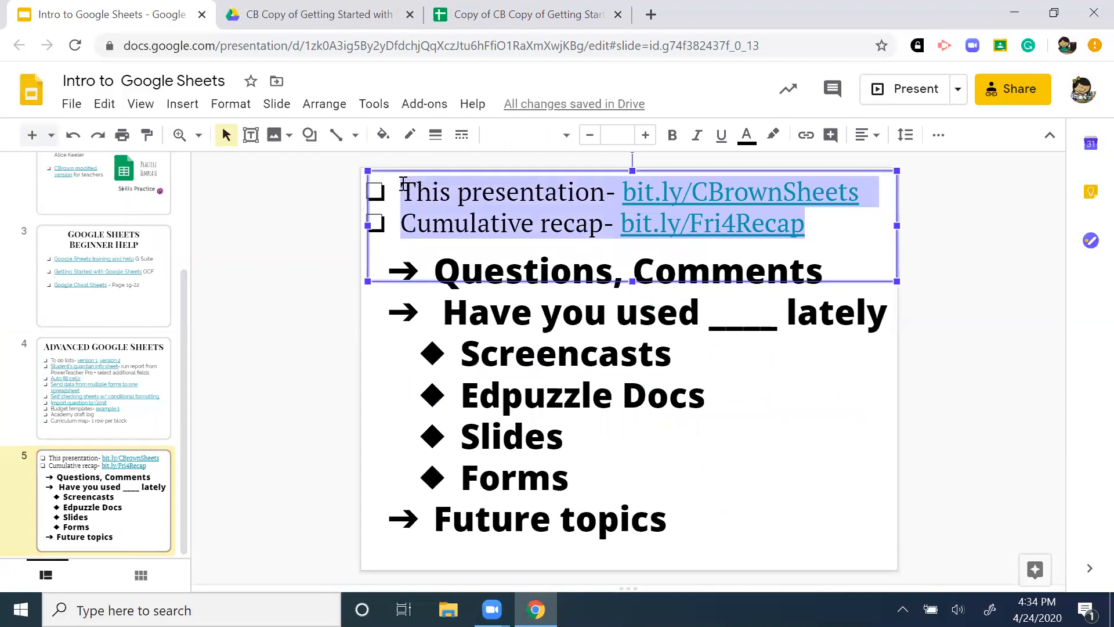
right_click(411, 185)
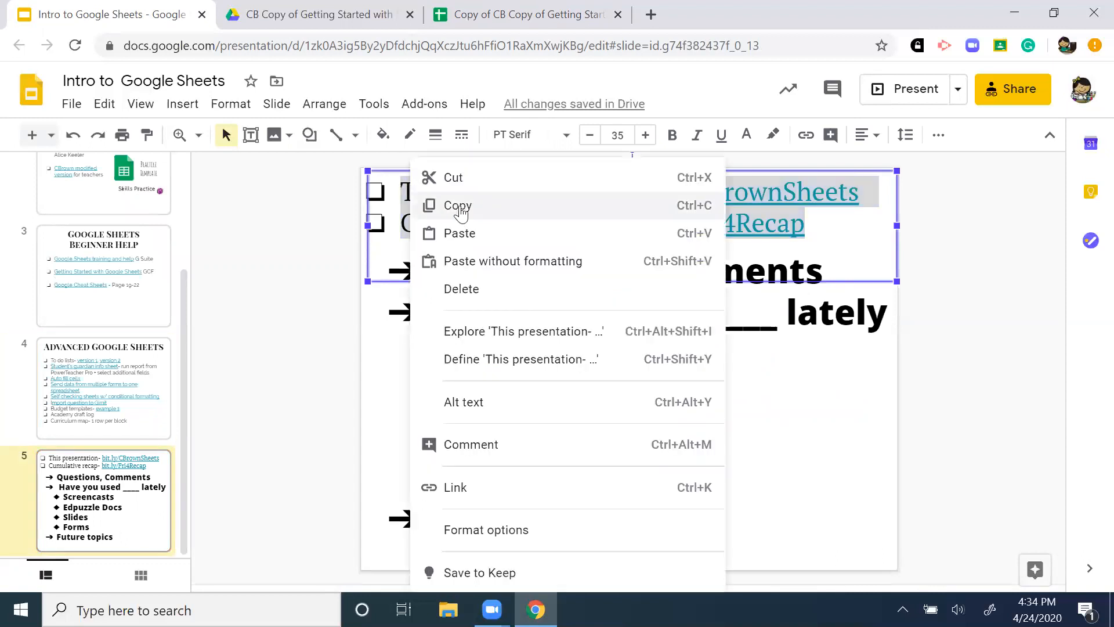
left_click(459, 208)
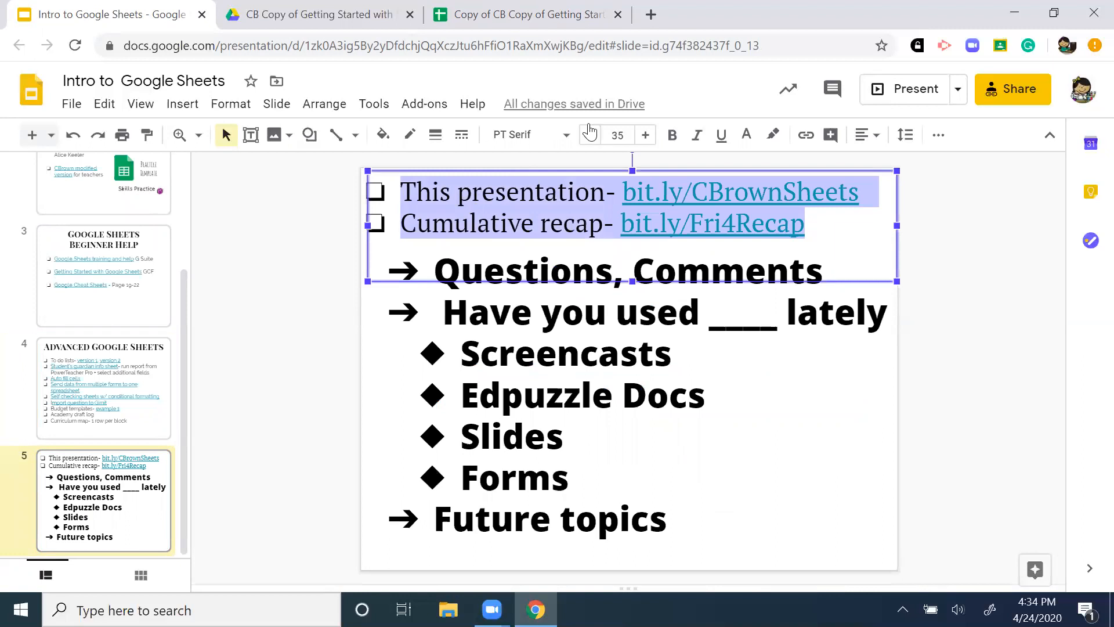